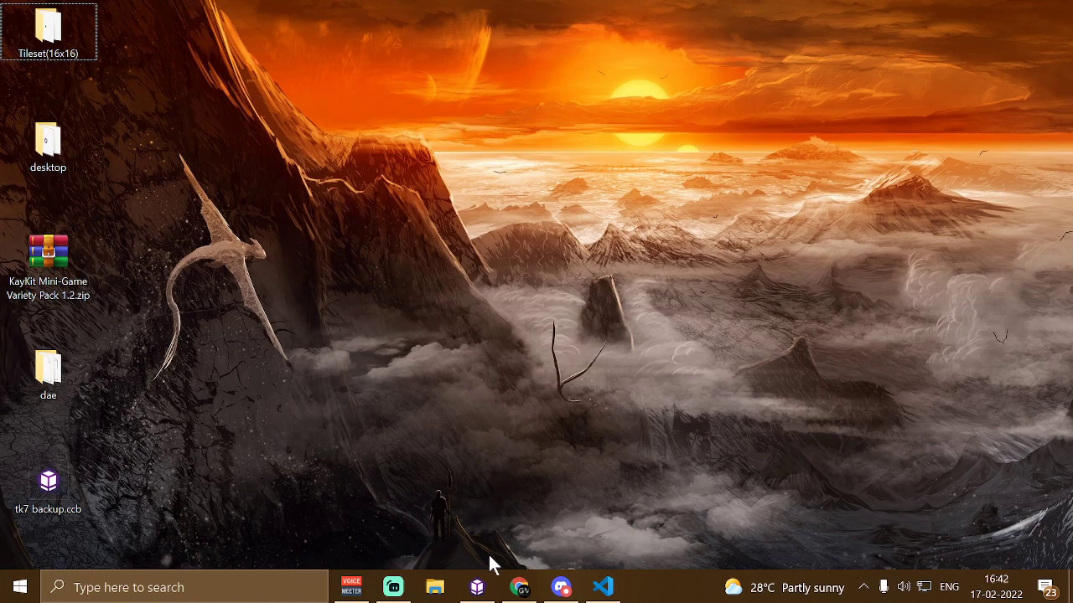
Open CopperCube and create a water surface, entering new tile count, width and length values
{"action": "left_click", "coordinate": [476, 587]}
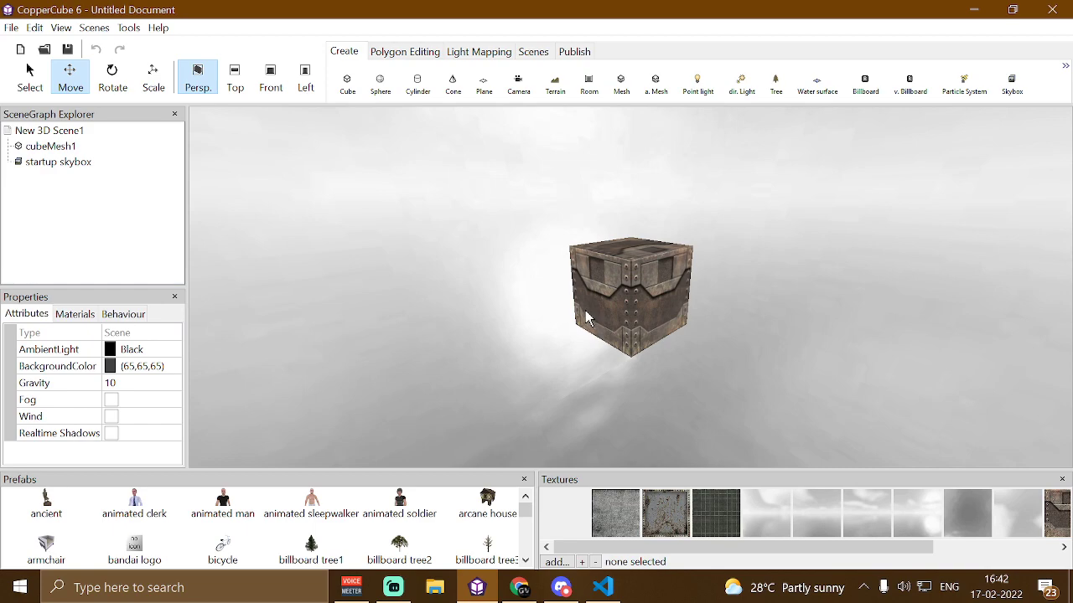
{"action": "left_click", "coordinate": [815, 91]}
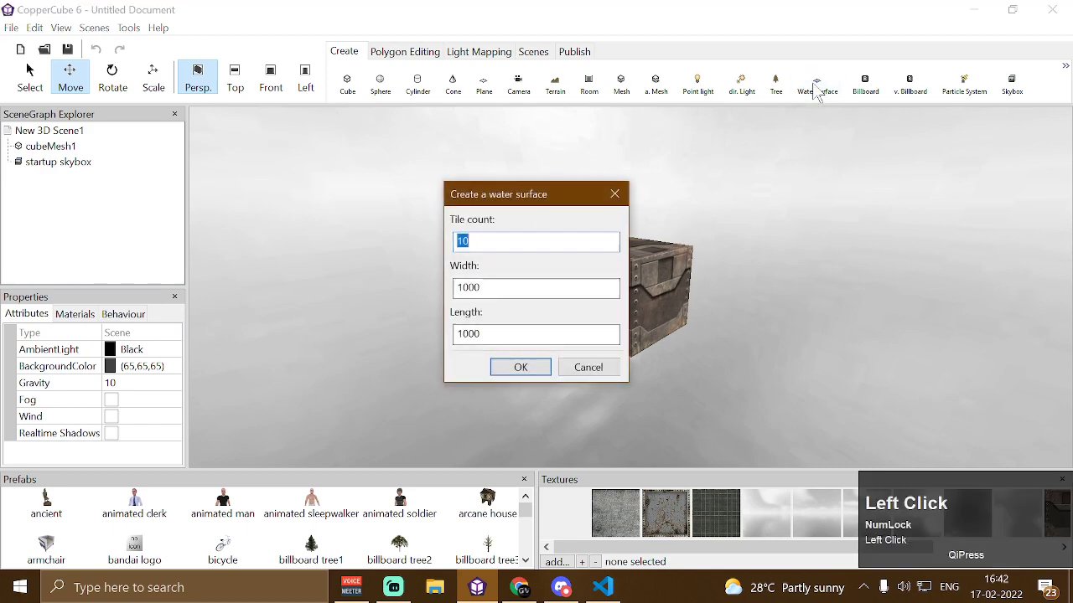
{"action": "type", "text": "1"}
{"action": "double_click", "coordinate": [503, 287]}
{"action": "type", "text": "1"}
{"action": "double_click", "coordinate": [503, 334]}
{"action": "type", "text": "1"}
{"action": "left_click", "coordinate": [528, 368]}
Add the ancient statue prefab to the scene
{"action": "double_click", "coordinate": [46, 507]}
{"action": "left_click_drag", "start_coordinate": [687, 377], "coordinate": [556, 371]}
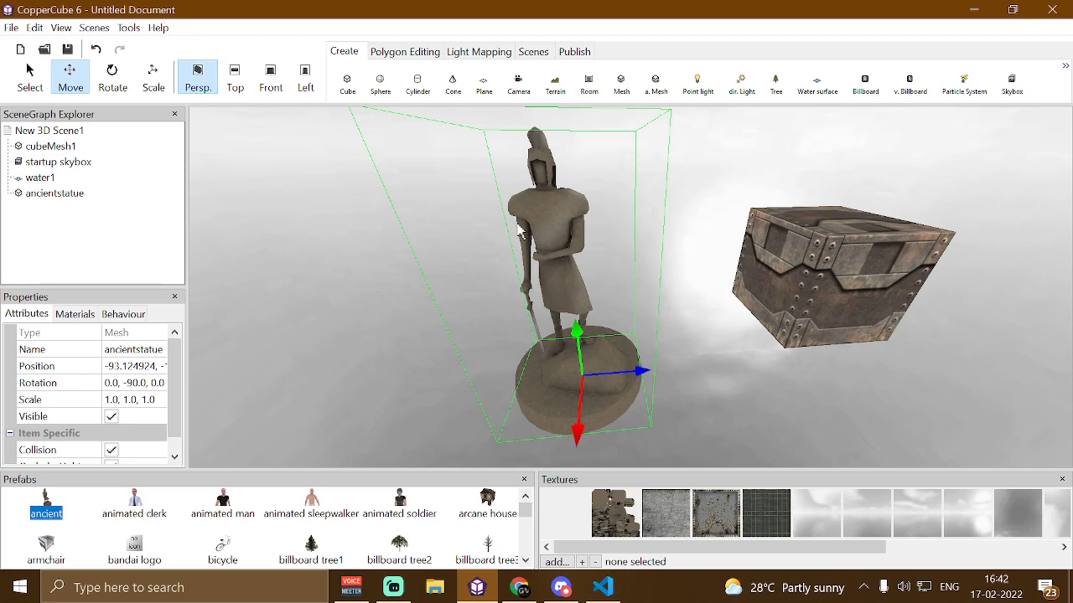
Merge the water surface mesh into the ancient statue mesh
{"action": "left_click", "coordinate": [30, 178]}
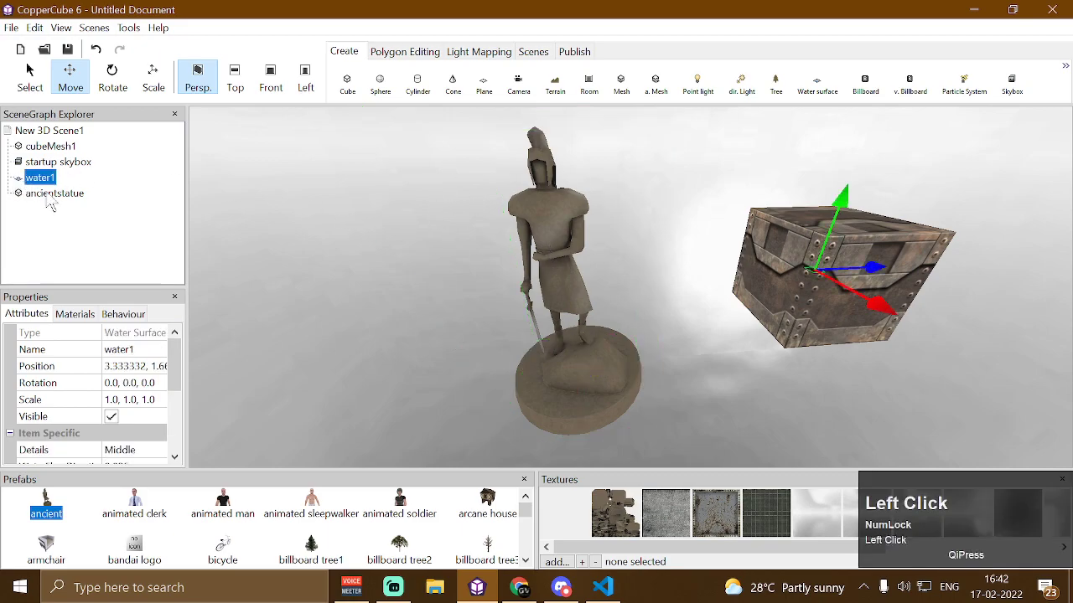
{"action": "left_click", "coordinate": [56, 194]}
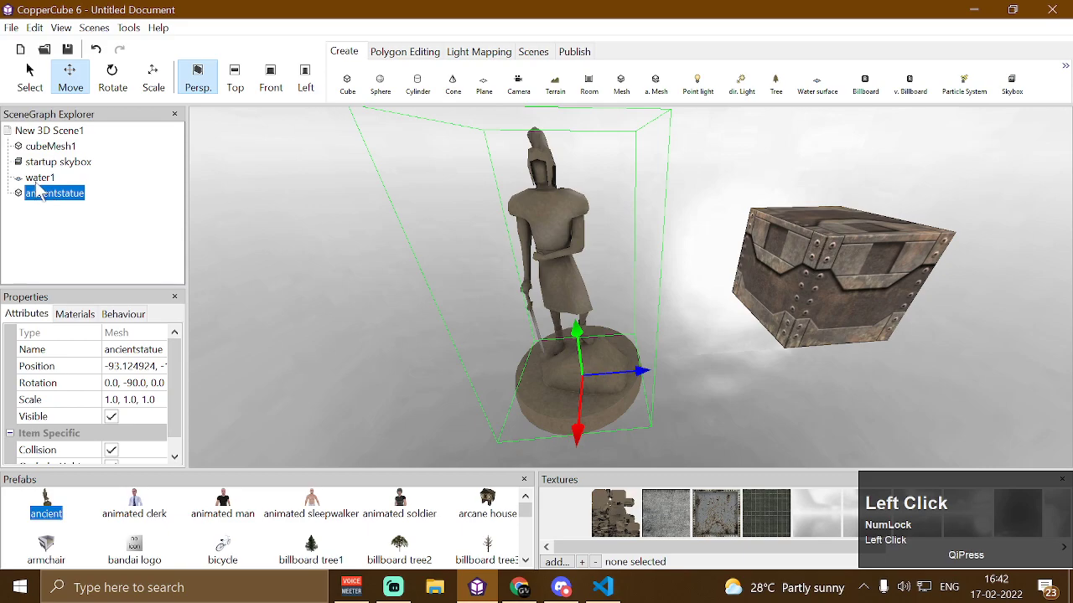
{"action": "left_click", "coordinate": [42, 180]}
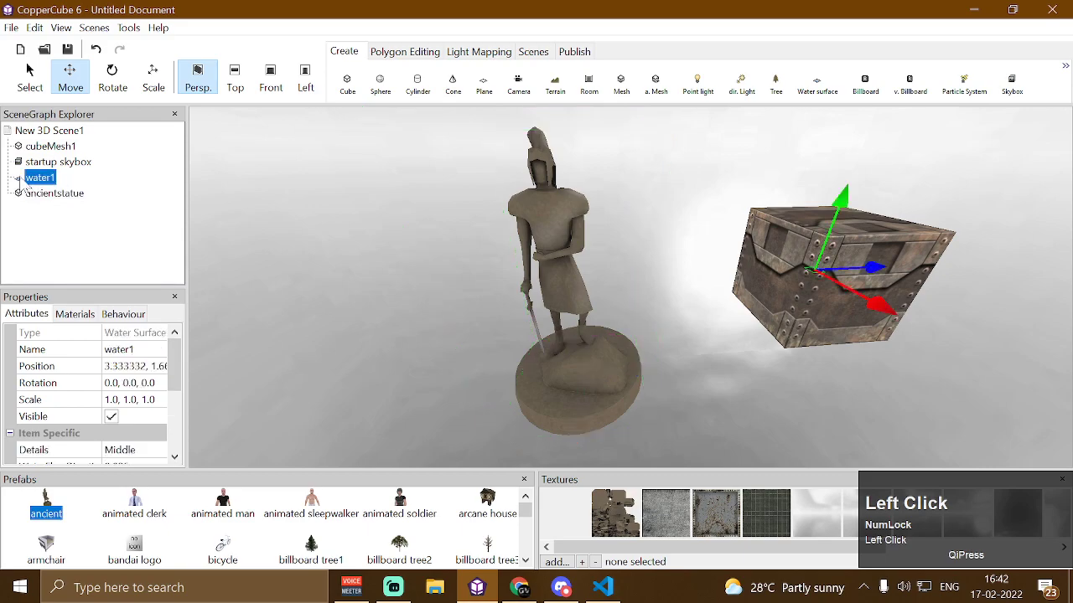
{"action": "left_click", "coordinate": [404, 53]}
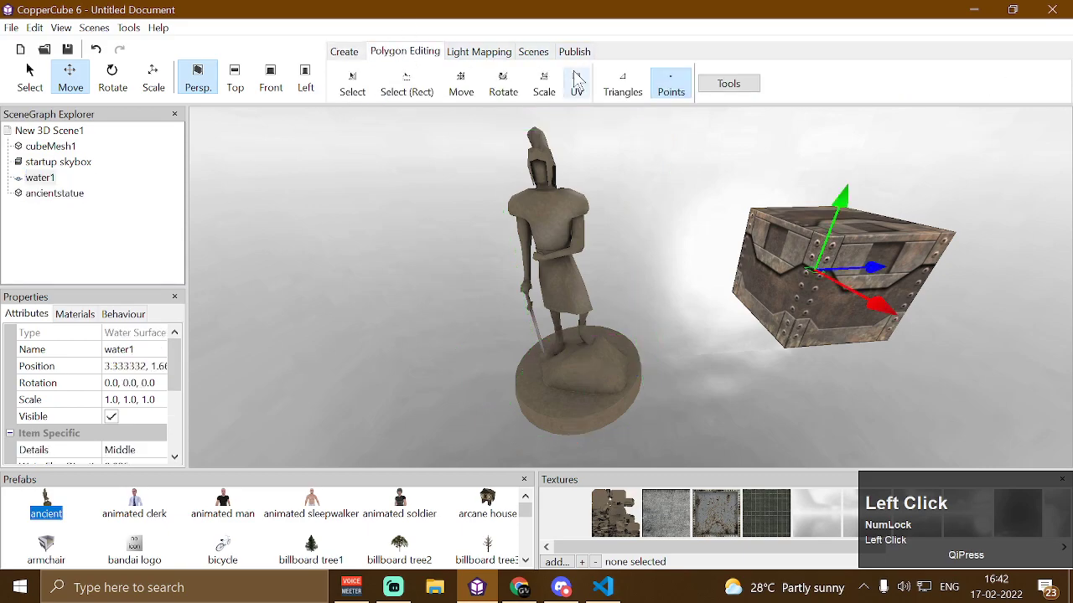
{"action": "left_click", "coordinate": [726, 84]}
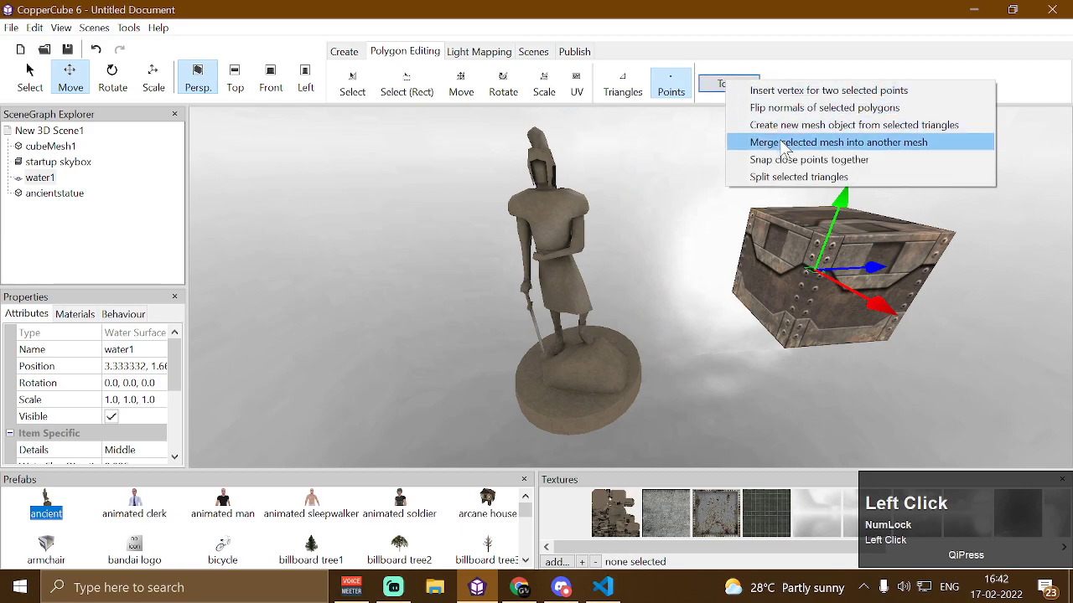
{"action": "left_click", "coordinate": [838, 142]}
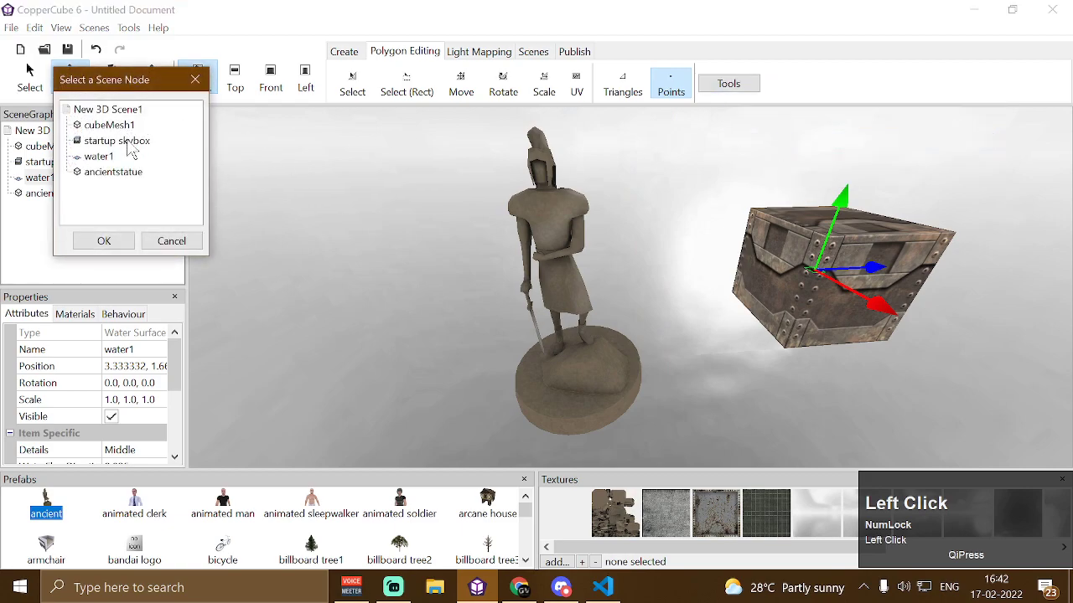
{"action": "left_click", "coordinate": [104, 173]}
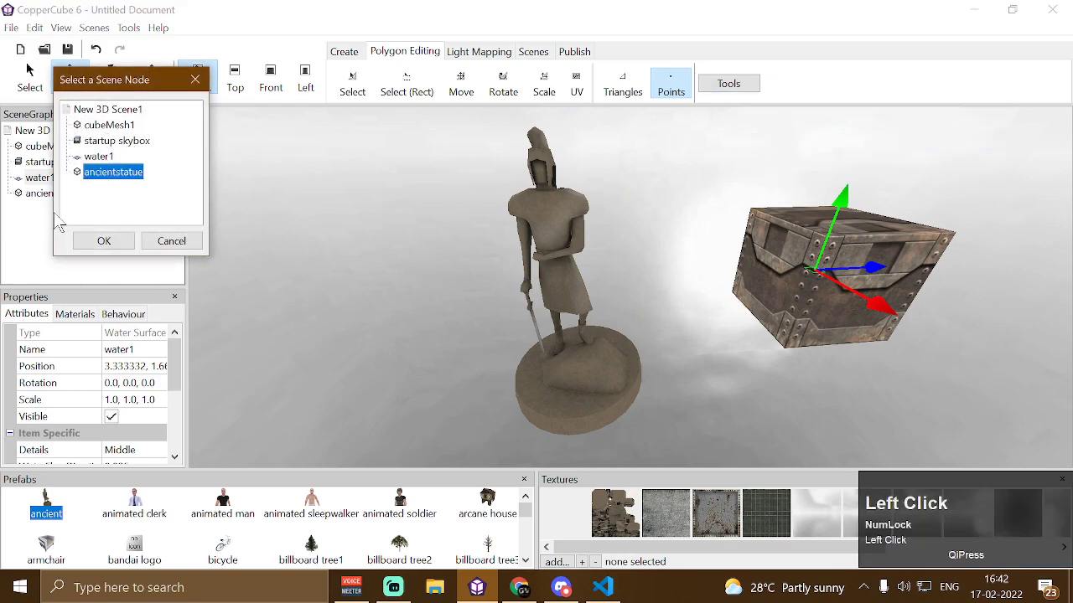
{"action": "left_click", "coordinate": [101, 241]}
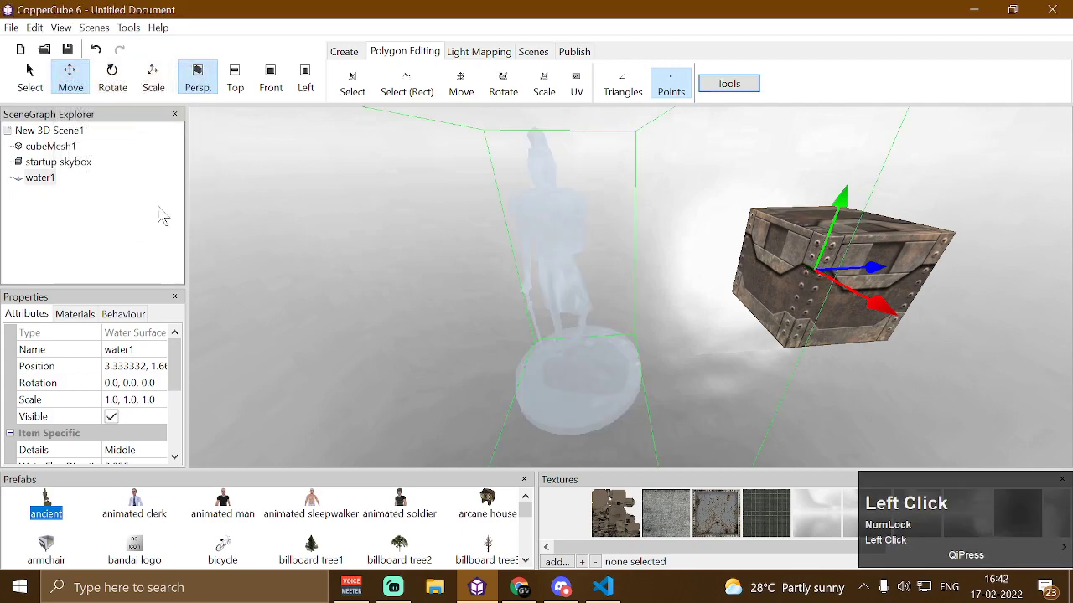
Turn off the water surface's ColorWhenUnderwater option
{"action": "mouse_move", "coordinate": [362, 237]}
{"action": "left_mouse_down"}
{"action": "mouse_move", "coordinate": [376, 237]}
{"action": "mouse_move", "coordinate": [372, 224]}
{"action": "left_mouse_up"}
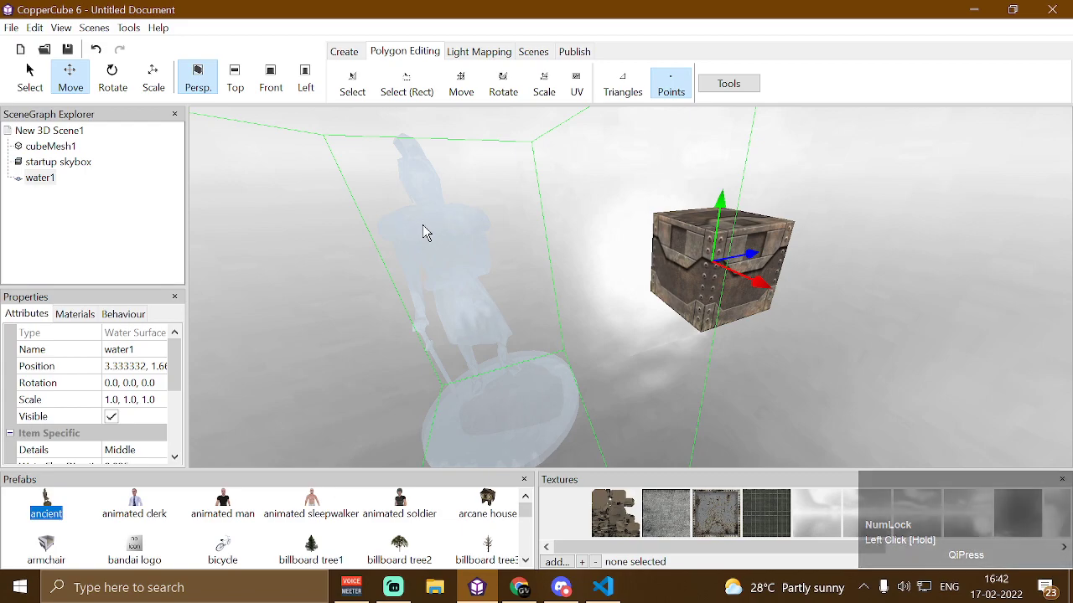
{"action": "mouse_move", "coordinate": [420, 227]}
{"action": "left_mouse_down"}
{"action": "mouse_move", "coordinate": [386, 218]}
{"action": "mouse_move", "coordinate": [400, 226]}
{"action": "mouse_move", "coordinate": [404, 217]}
{"action": "left_mouse_up"}
{"action": "key", "text": "Up"}
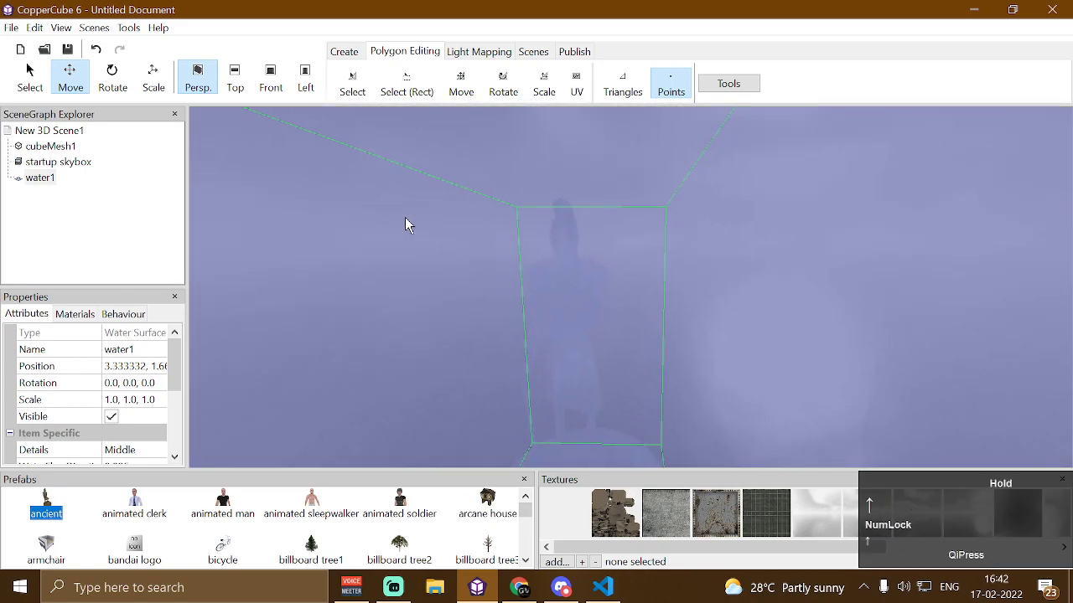
{"action": "left_click_drag", "start_coordinate": [173, 370], "coordinate": [175, 439]}
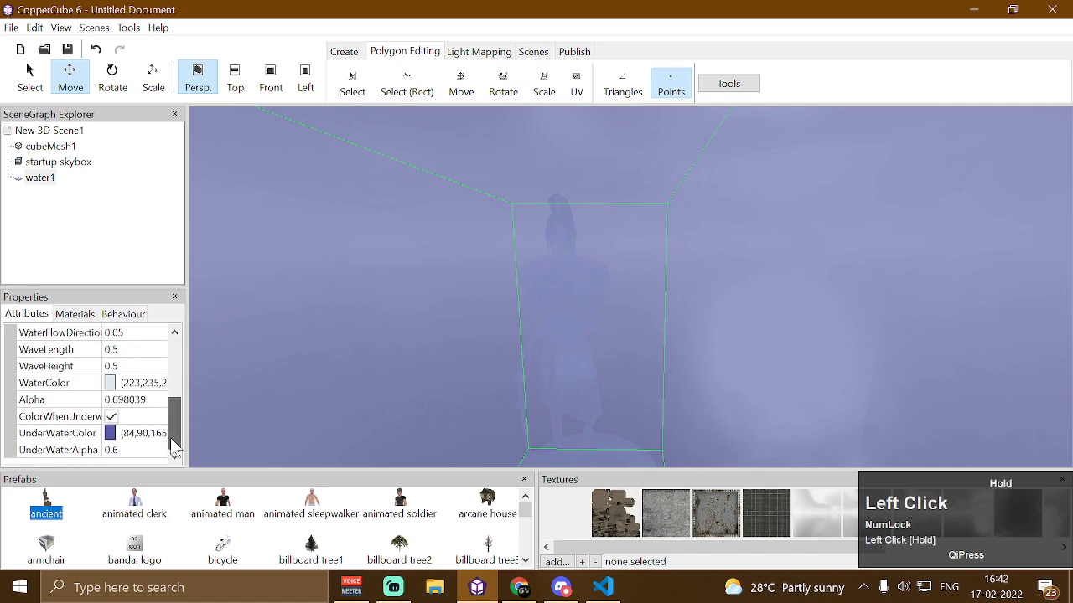
{"action": "left_click", "coordinate": [113, 417]}
{"action": "key", "text": "Up"}
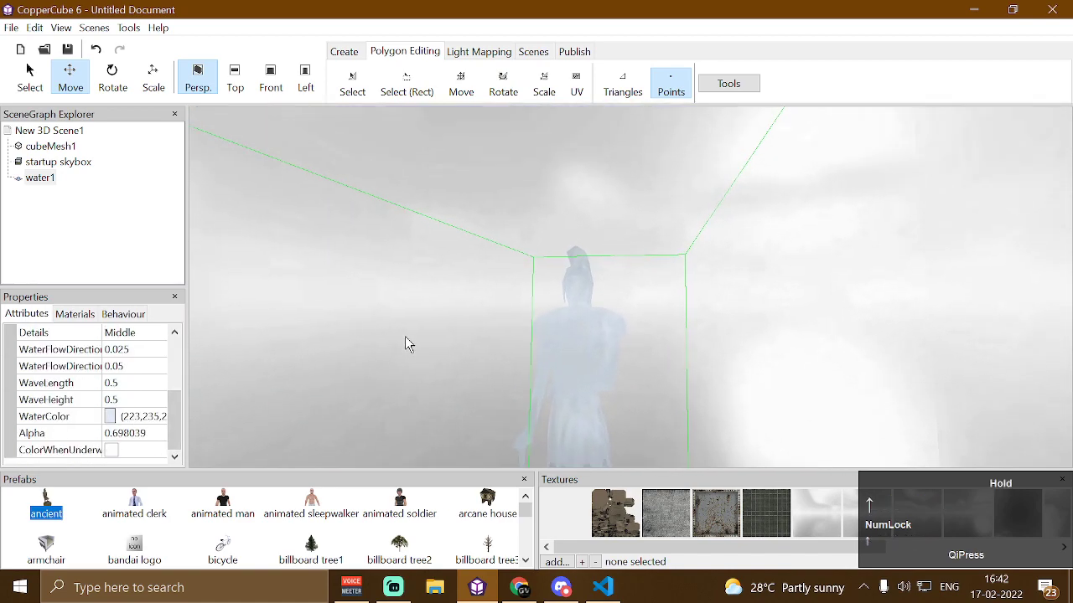
Set both water flow direction values of the water surface to 0
{"action": "left_click_drag", "start_coordinate": [400, 346], "coordinate": [399, 349]}
{"action": "key", "text": "Left"}
{"action": "left_click", "coordinate": [142, 349]}
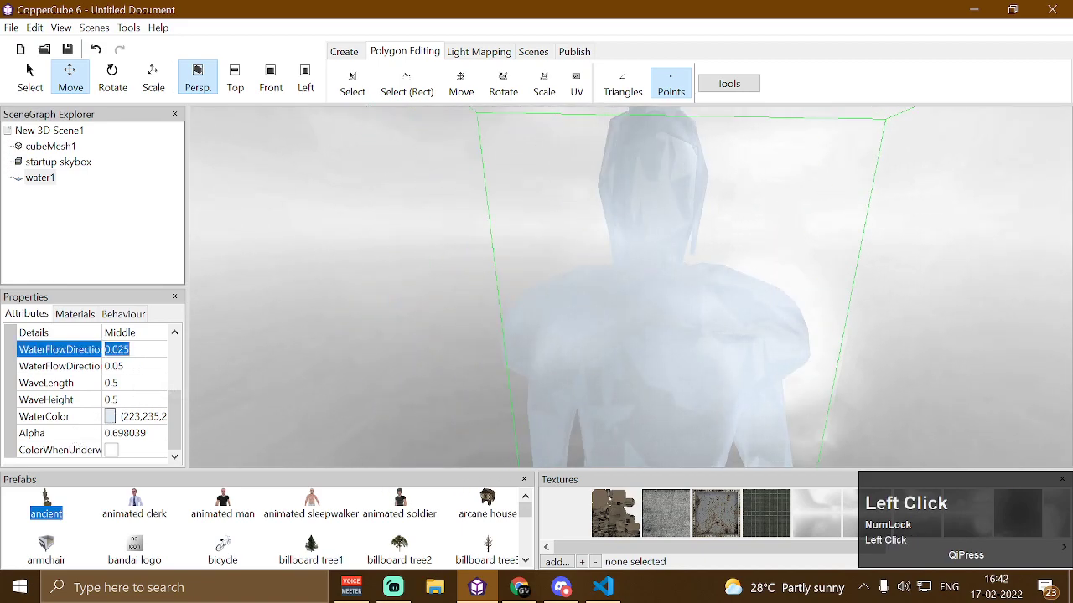
{"action": "left_click", "coordinate": [142, 364]}
{"action": "type", "text": "0"}
{"action": "key", "text": "Return"}
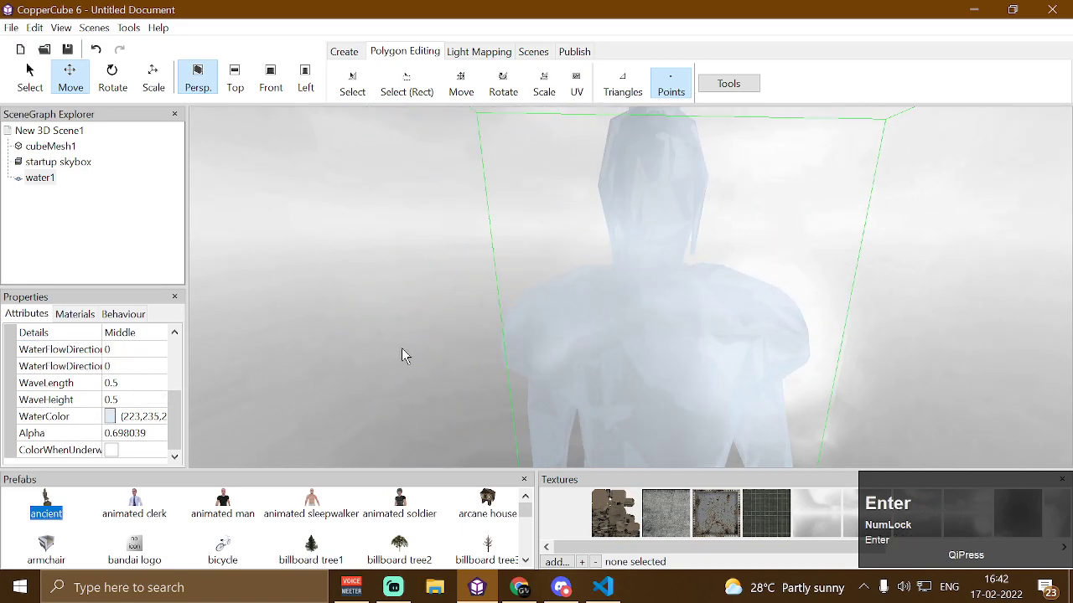
Delete the merged water surface object from the scene
{"action": "left_click_drag", "start_coordinate": [524, 344], "coordinate": [554, 346]}
{"action": "key", "text": "Left"}
{"action": "key", "text": "Down"}
{"action": "key", "text": "Up"}
{"action": "key", "text": "Right"}
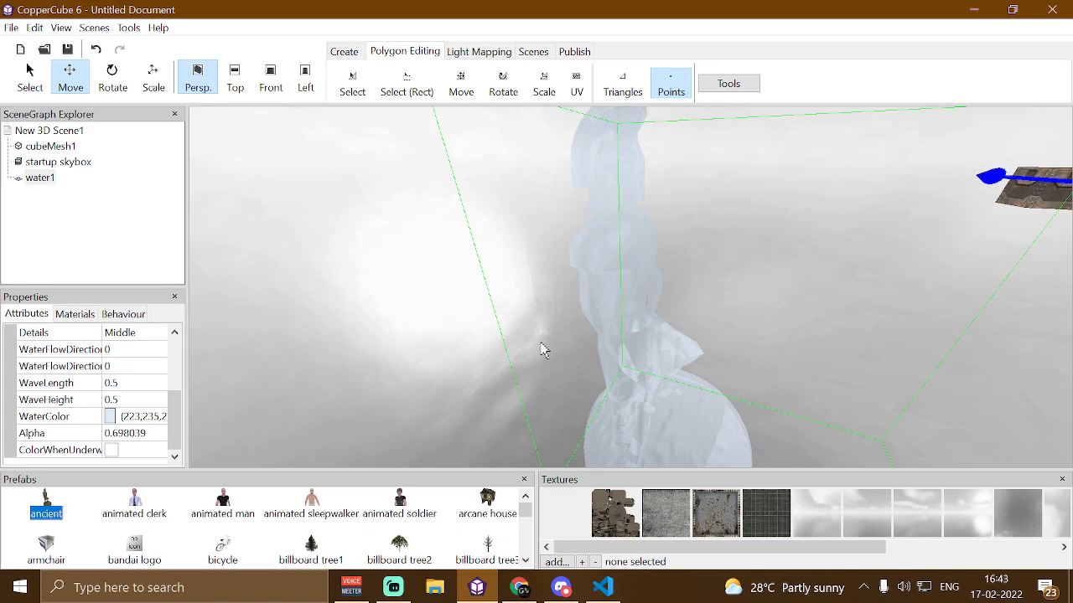
{"action": "key", "text": "Delete"}
{"action": "left_click_drag", "start_coordinate": [681, 231], "coordinate": [716, 223]}
{"action": "key", "text": "Up"}
{"action": "key", "text": "Up"}
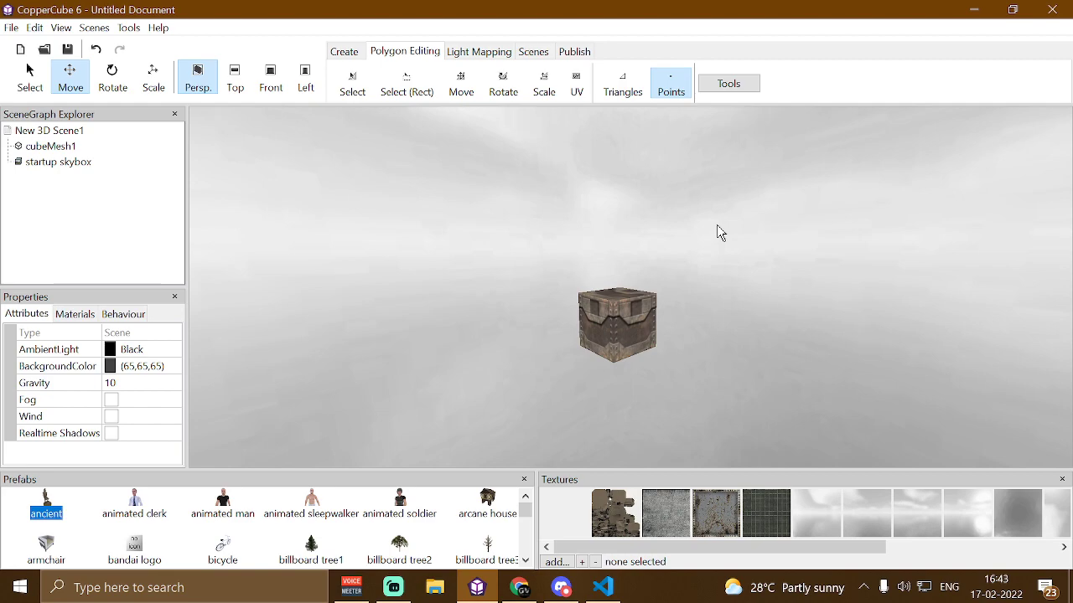
Open the Scene Post Effects window and try enabling Bloom, then turn it off again
{"action": "left_click", "coordinate": [94, 28]}
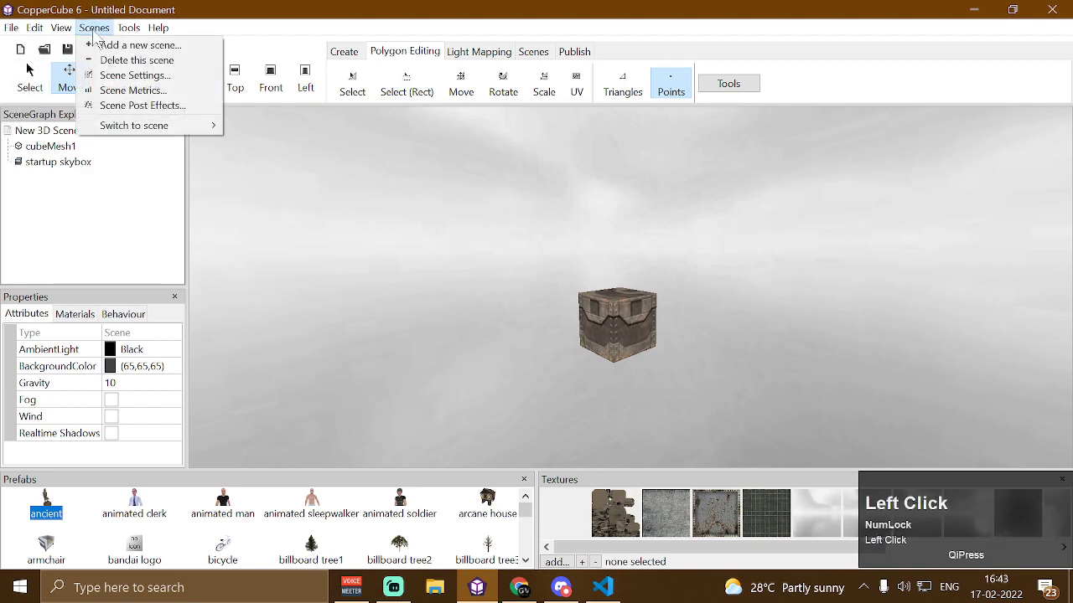
{"action": "left_click", "coordinate": [148, 107]}
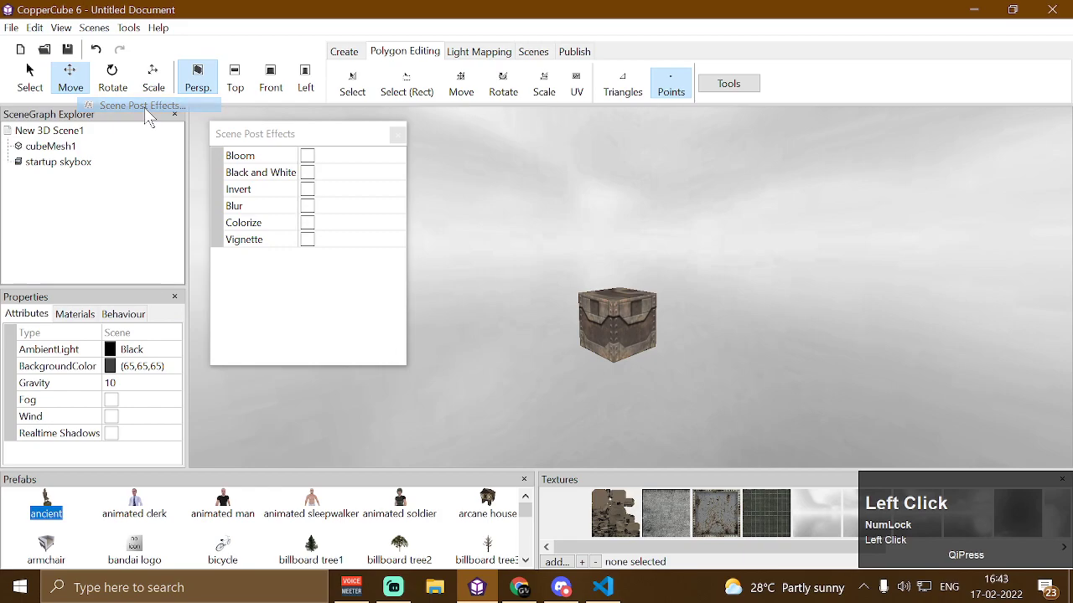
{"action": "left_click_drag", "start_coordinate": [230, 136], "coordinate": [310, 158]}
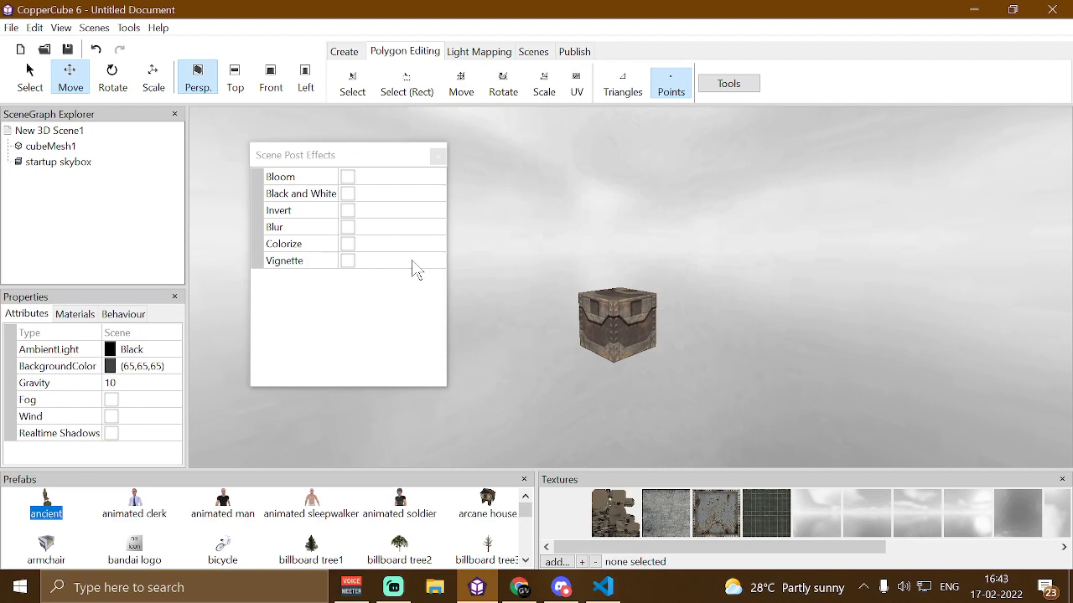
{"action": "left_click", "coordinate": [347, 177]}
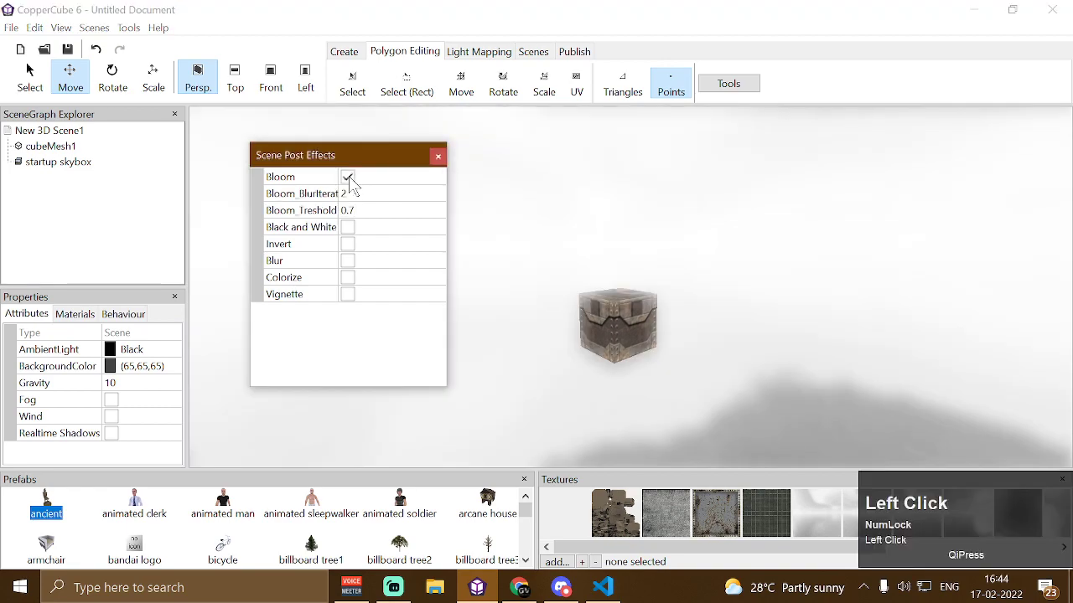
{"action": "left_click", "coordinate": [348, 178]}
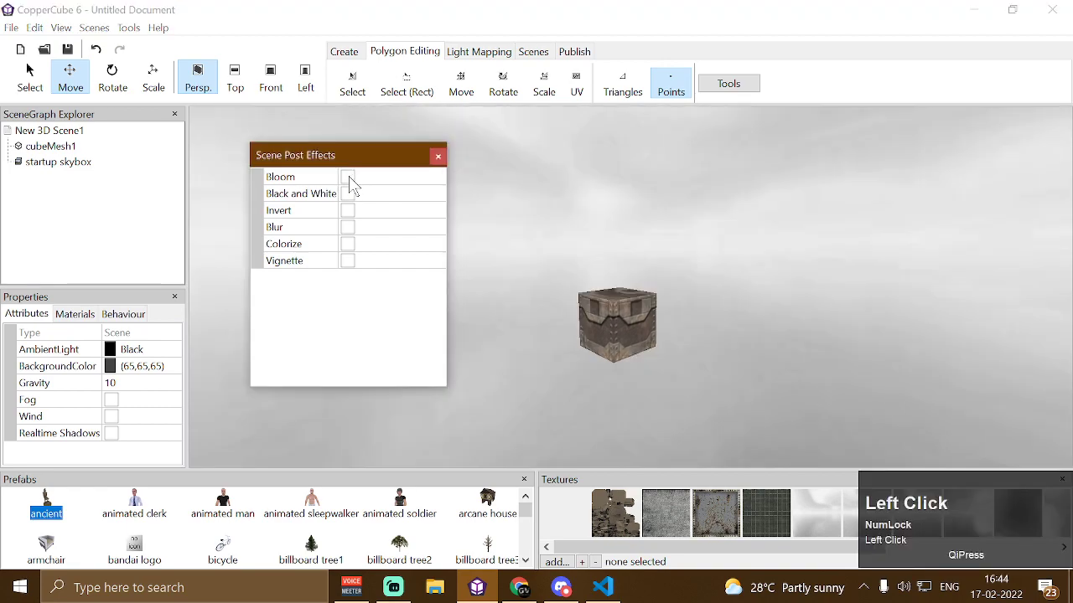
Select the cube and open its materials in the irrEdit/Irrlicht properties window
{"action": "left_click", "coordinate": [617, 342]}
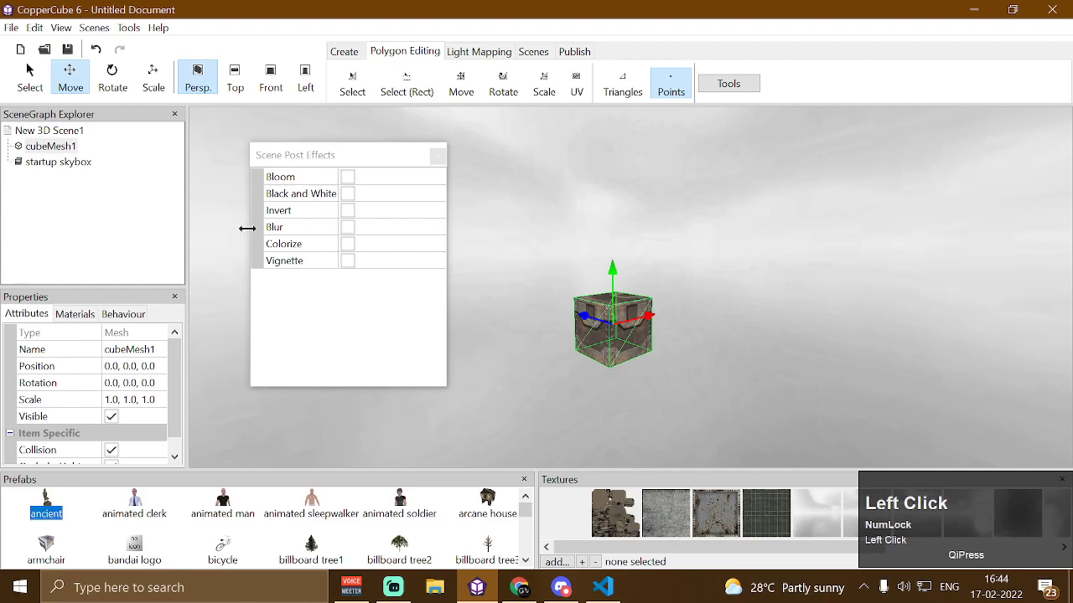
{"action": "left_click", "coordinate": [60, 28]}
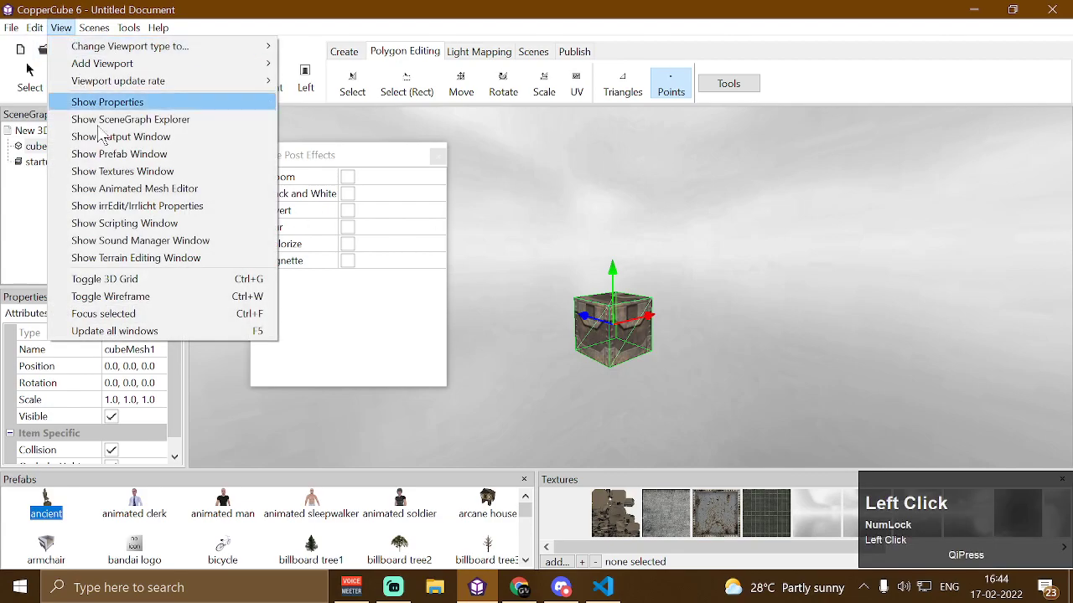
{"action": "left_click", "coordinate": [137, 206]}
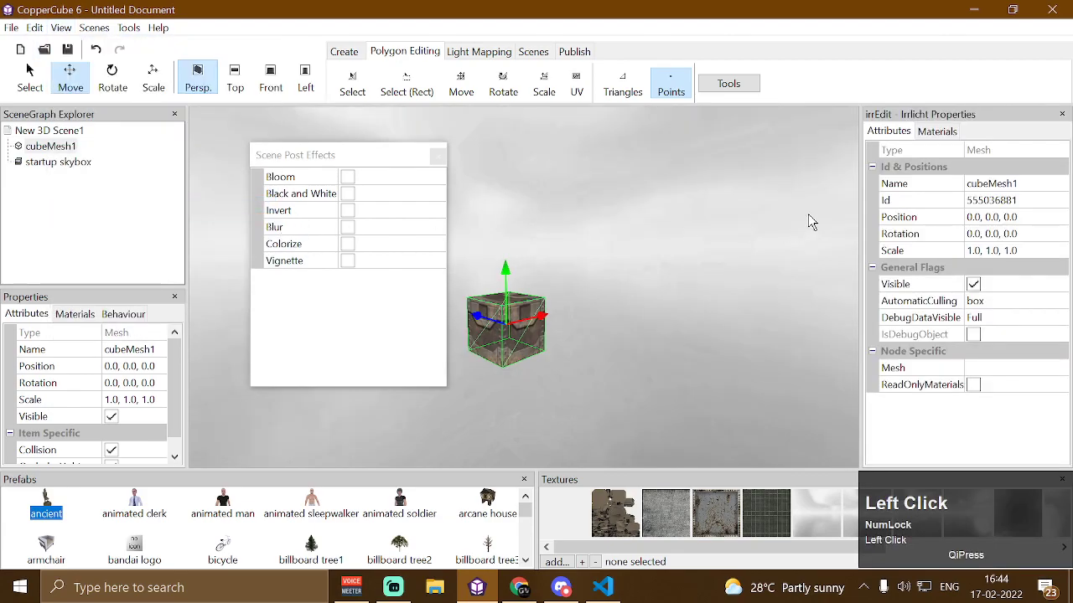
{"action": "left_click", "coordinate": [939, 132]}
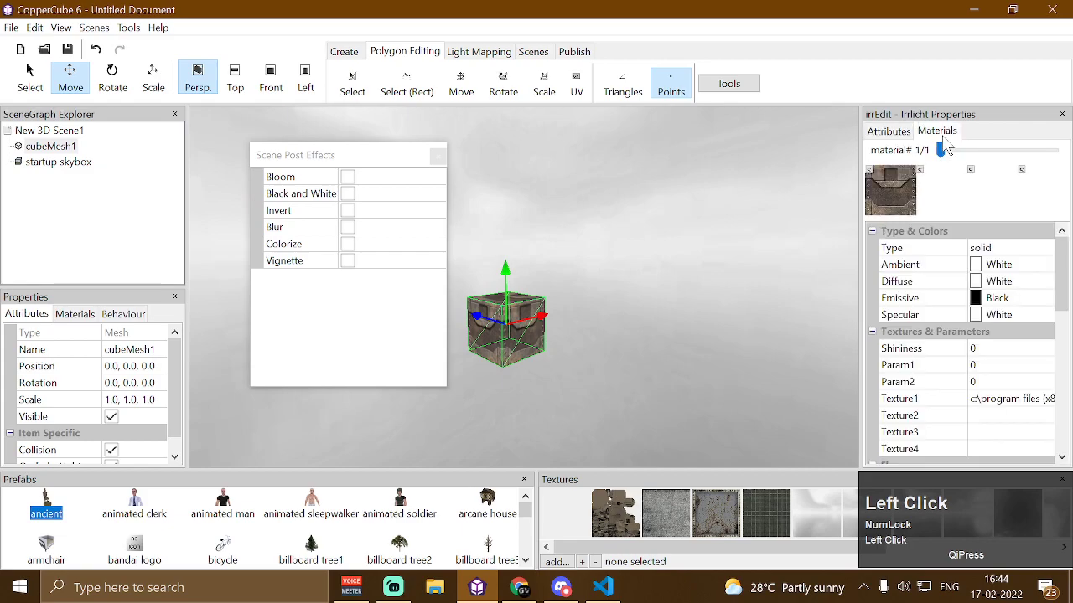
Set the cube's material Type to 28
{"action": "left_click", "coordinate": [1046, 252]}
{"action": "left_click", "coordinate": [1047, 249]}
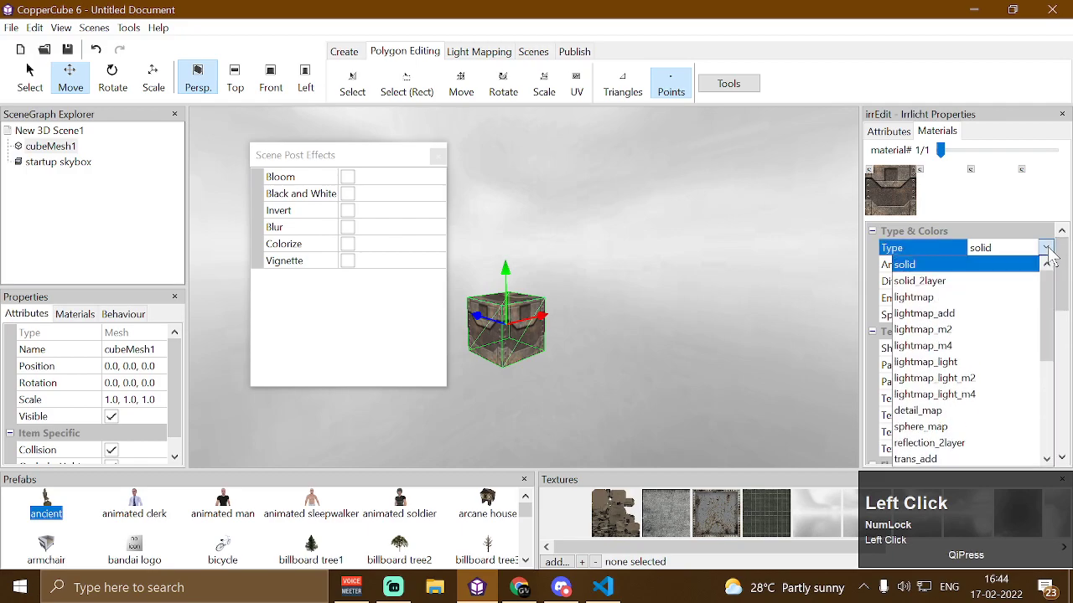
{"action": "scroll", "coordinate": [1018, 319], "scroll_direction": "down", "scroll_amount": 5}
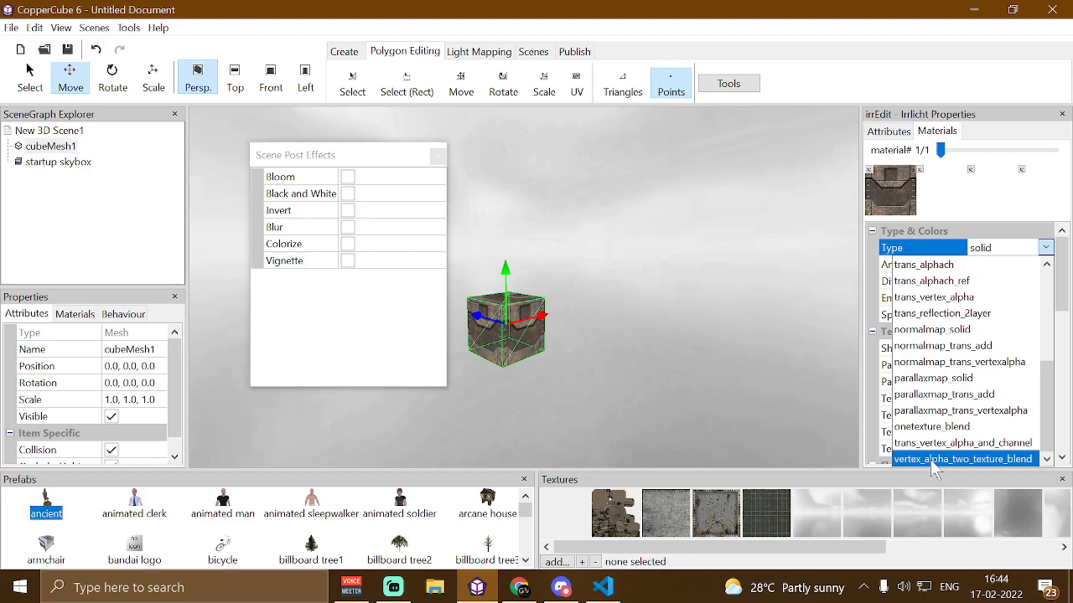
{"action": "left_click", "coordinate": [932, 460]}
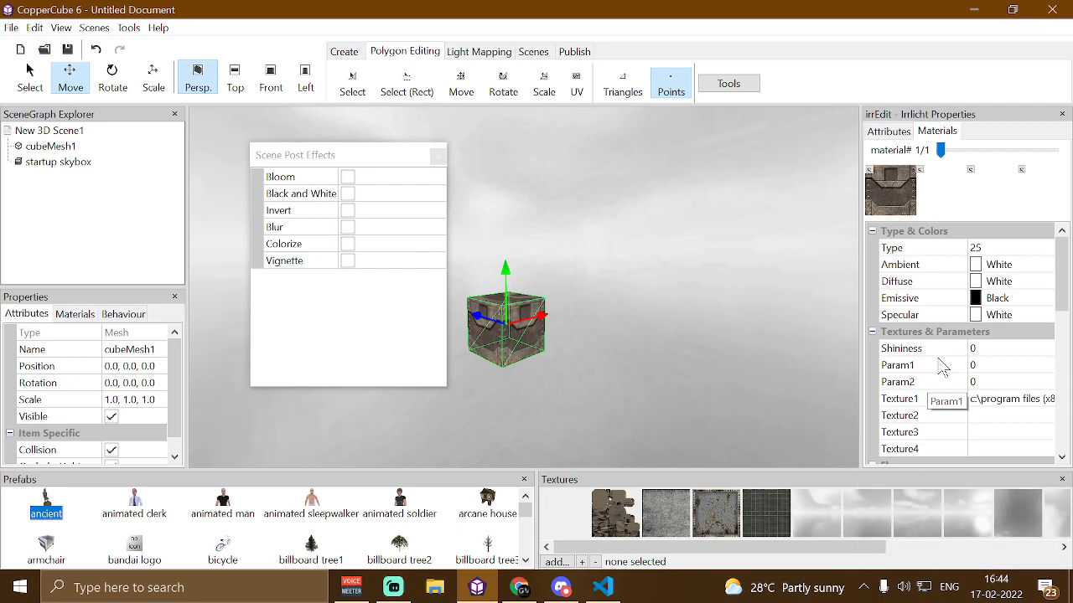
{"action": "left_click", "coordinate": [993, 248]}
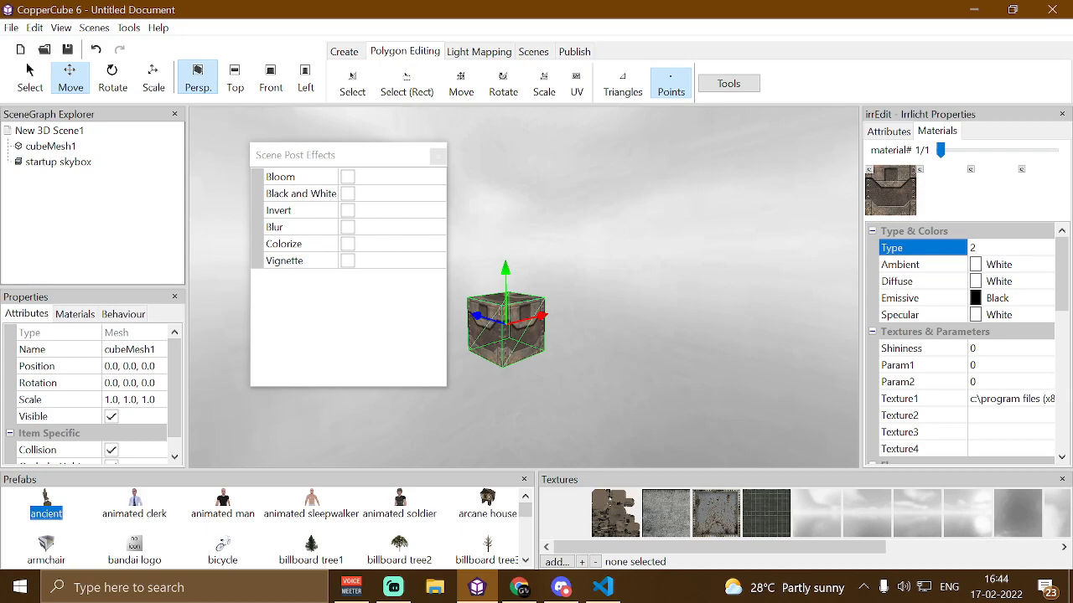
{"action": "key", "text": "Return"}
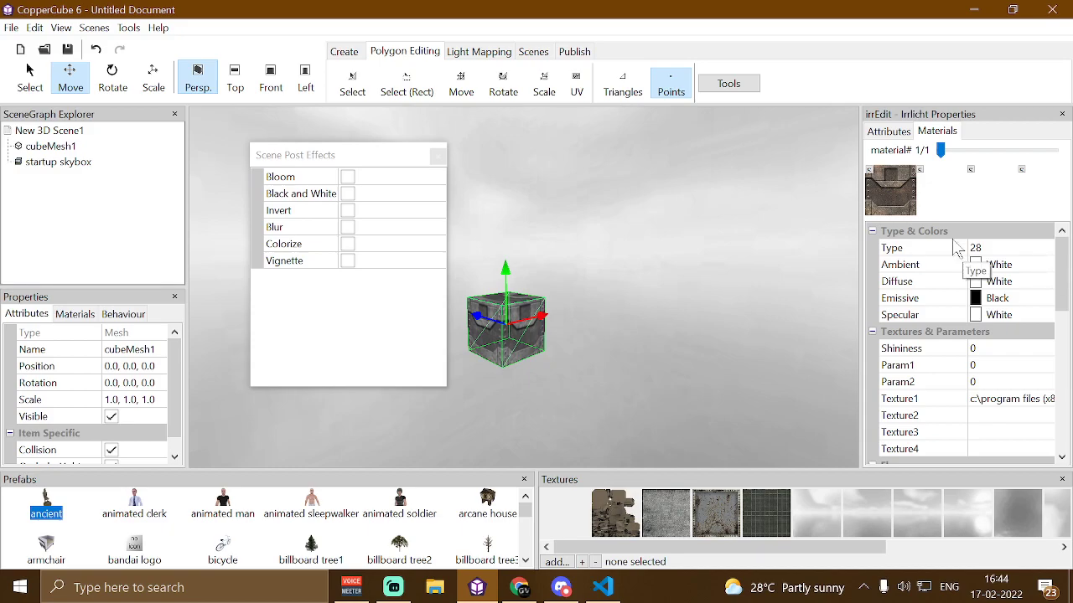
Close the Scene Post Effects window
{"action": "left_click", "coordinate": [520, 382]}
{"action": "key", "text": "Up"}
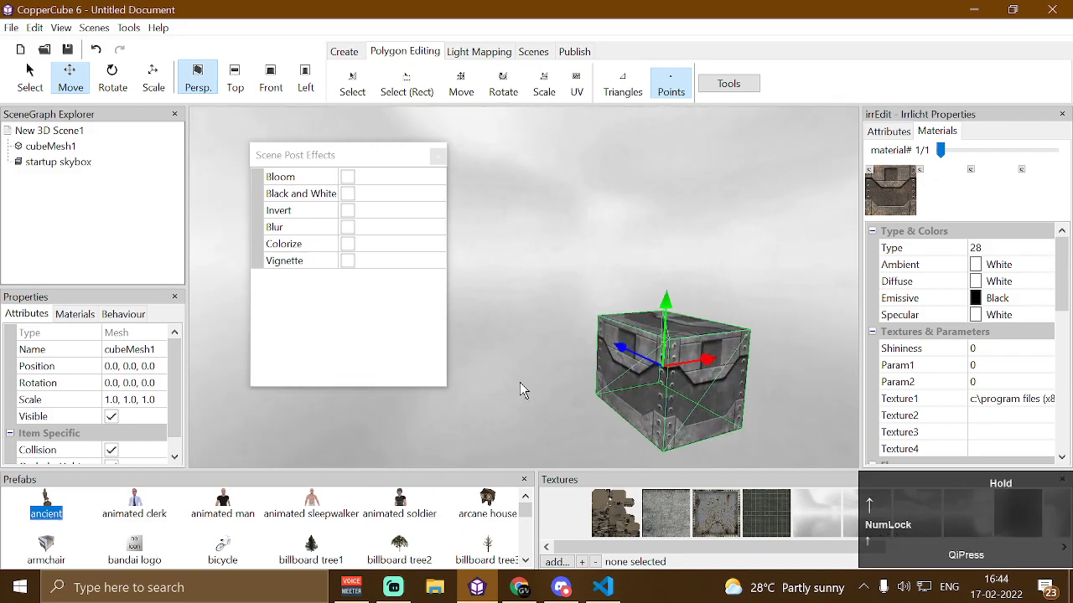
{"action": "left_click", "coordinate": [438, 155]}
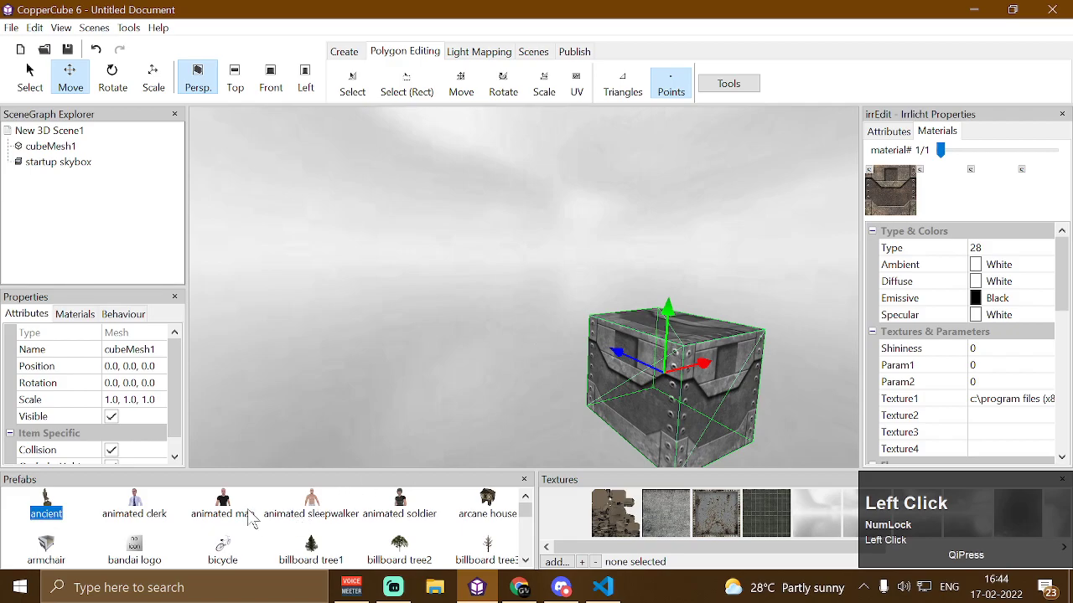
Add the animated man prefab to the scene and move him beside the cube
{"action": "left_click_drag", "start_coordinate": [223, 502], "coordinate": [339, 359]}
{"action": "key", "text": "Left"}
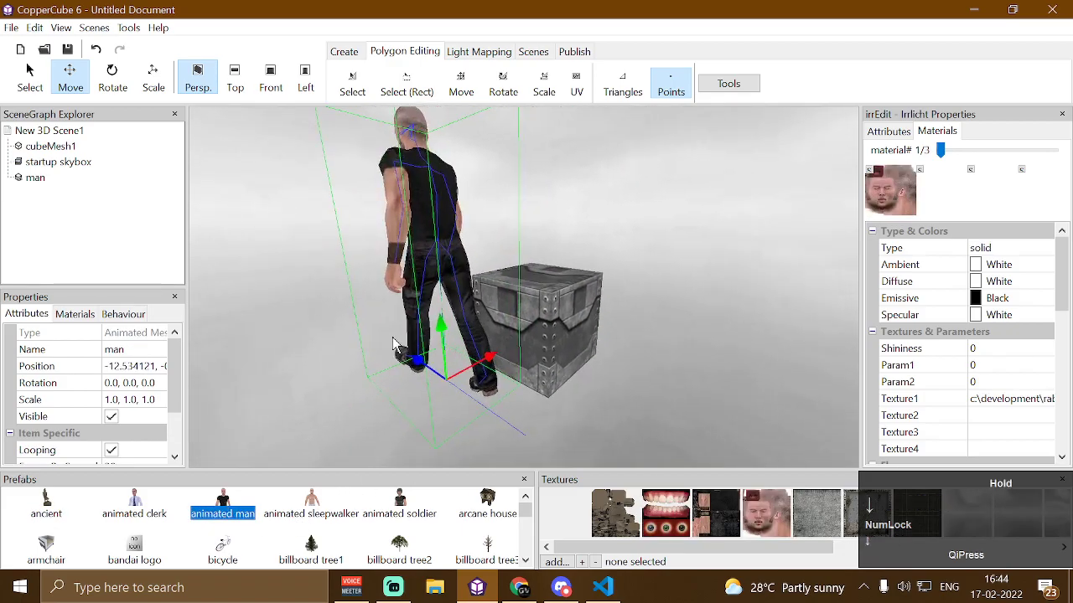
{"action": "left_click_drag", "start_coordinate": [498, 341], "coordinate": [434, 301]}
{"action": "scroll", "coordinate": [523, 353], "scroll_direction": "down", "scroll_amount": 5}
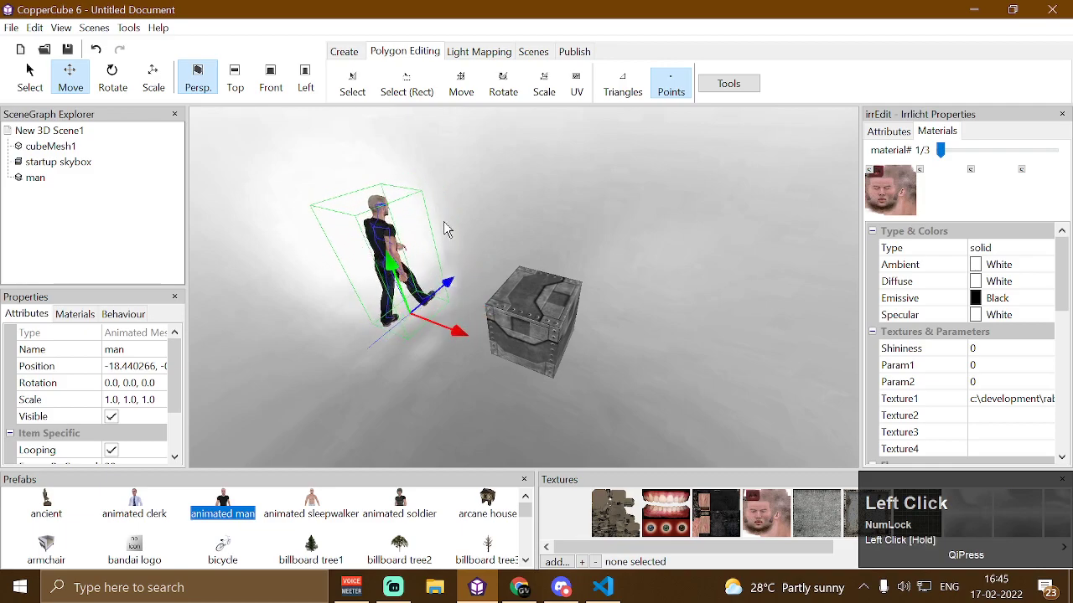
Select the cube and step its material Type through 29 to 30
{"action": "left_click", "coordinate": [528, 322]}
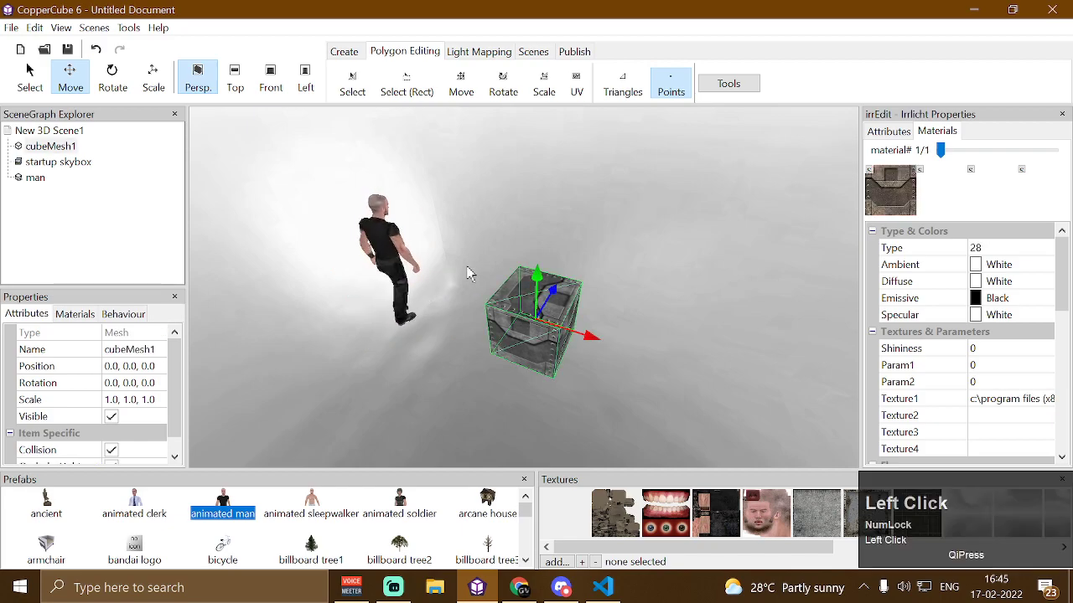
{"action": "key", "text": "Up"}
{"action": "left_click_drag", "start_coordinate": [466, 270], "coordinate": [473, 263]}
{"action": "key", "text": "Left"}
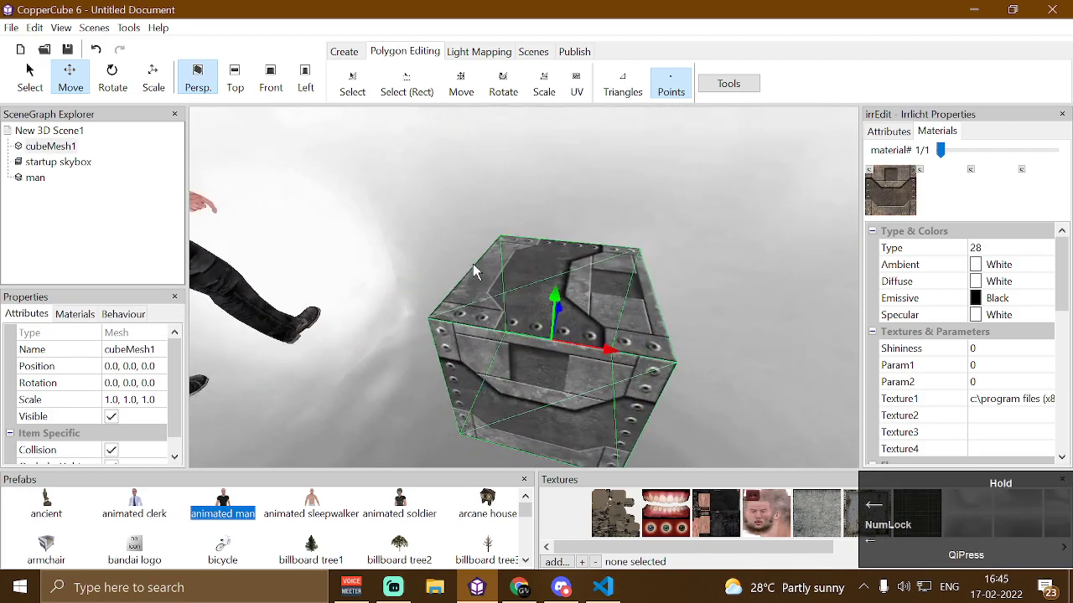
{"action": "left_click", "coordinate": [975, 247]}
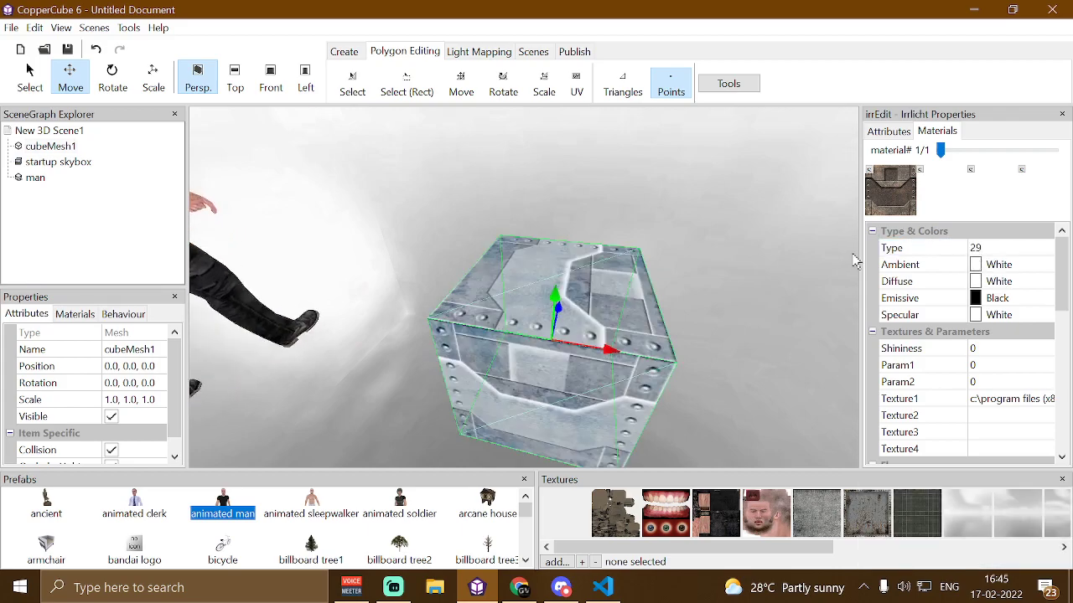
{"action": "left_click", "coordinate": [991, 248]}
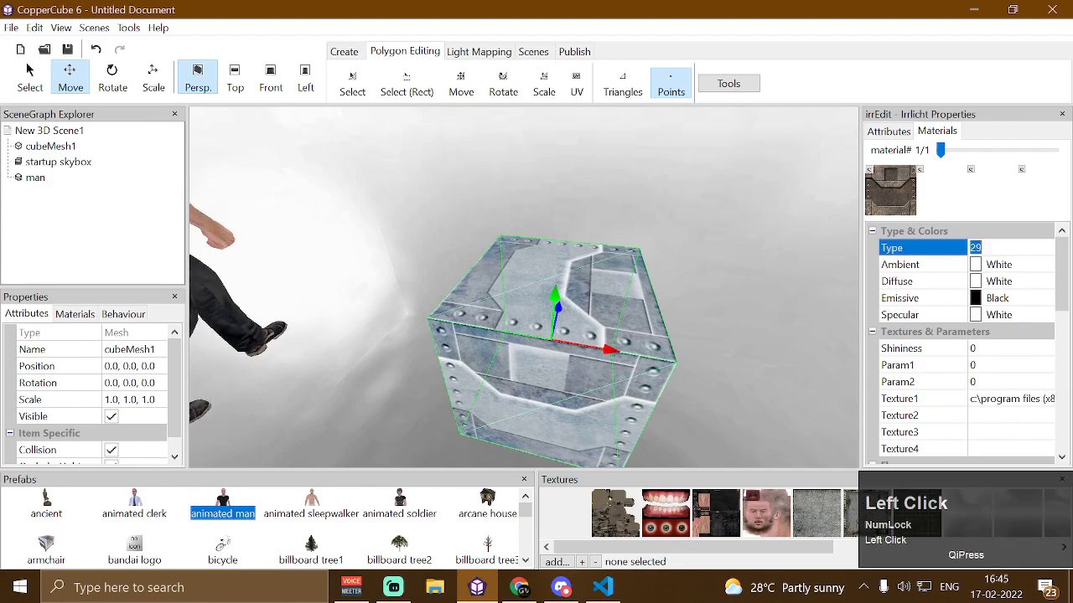
{"action": "key", "text": "Return"}
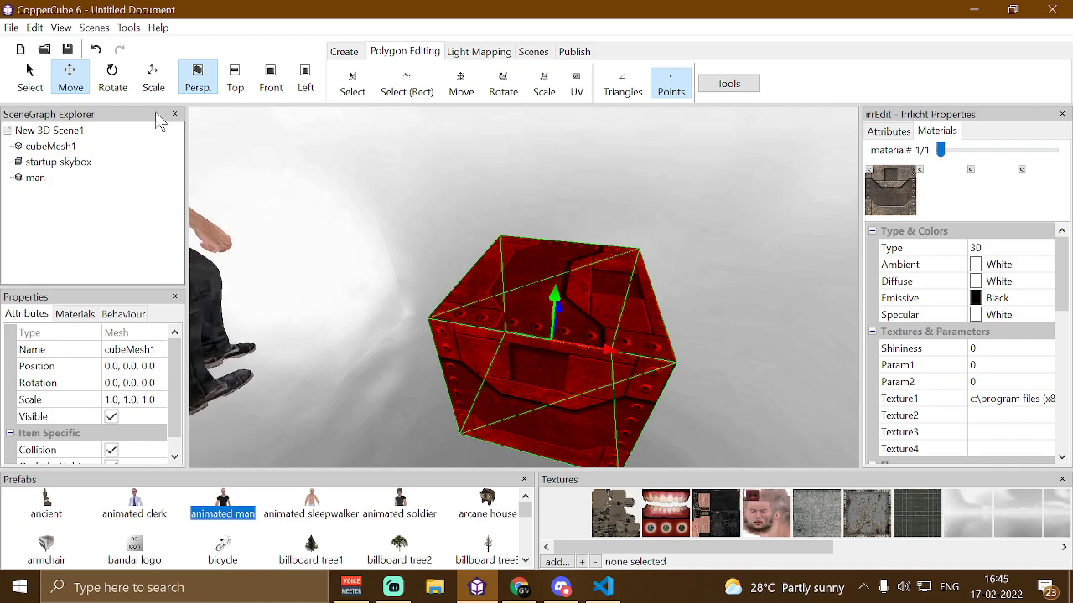
Open the Scene Post Effects window and enable the Colorize effect
{"action": "left_click", "coordinate": [94, 27]}
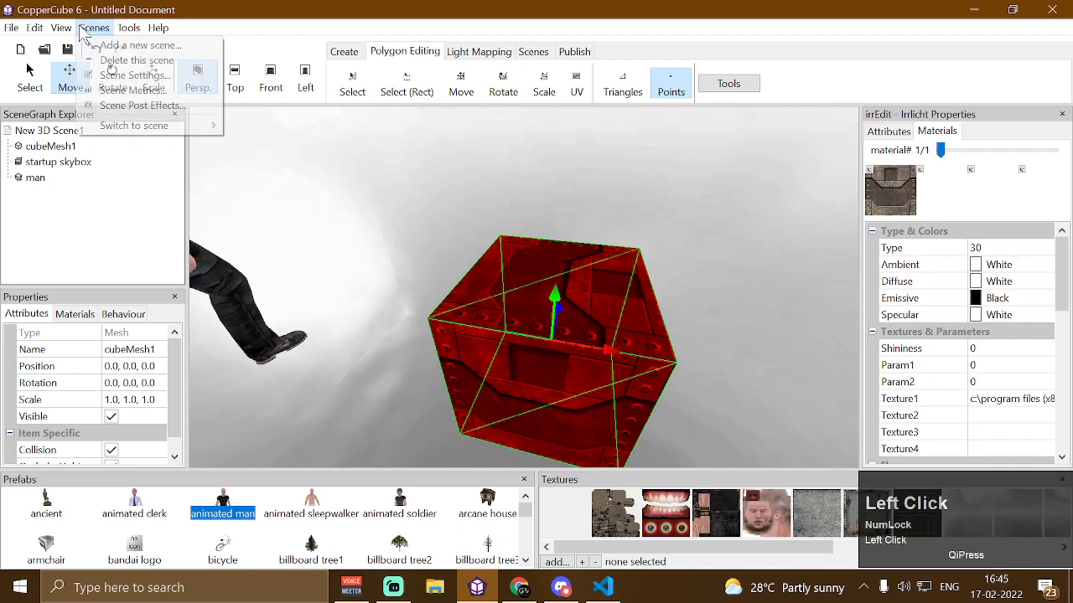
{"action": "left_click", "coordinate": [149, 107]}
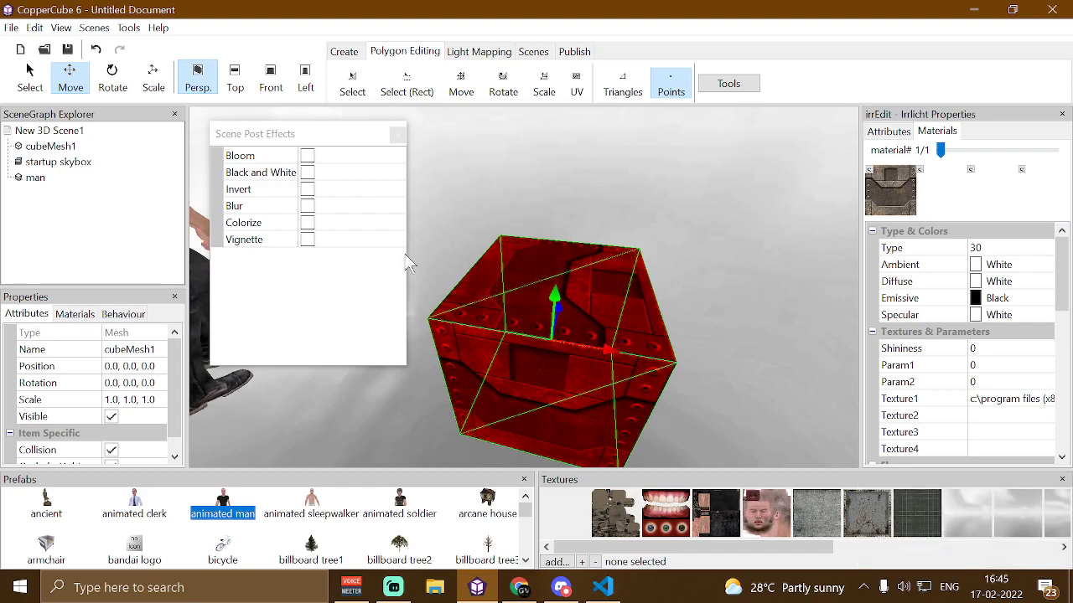
{"action": "left_click", "coordinate": [307, 224]}
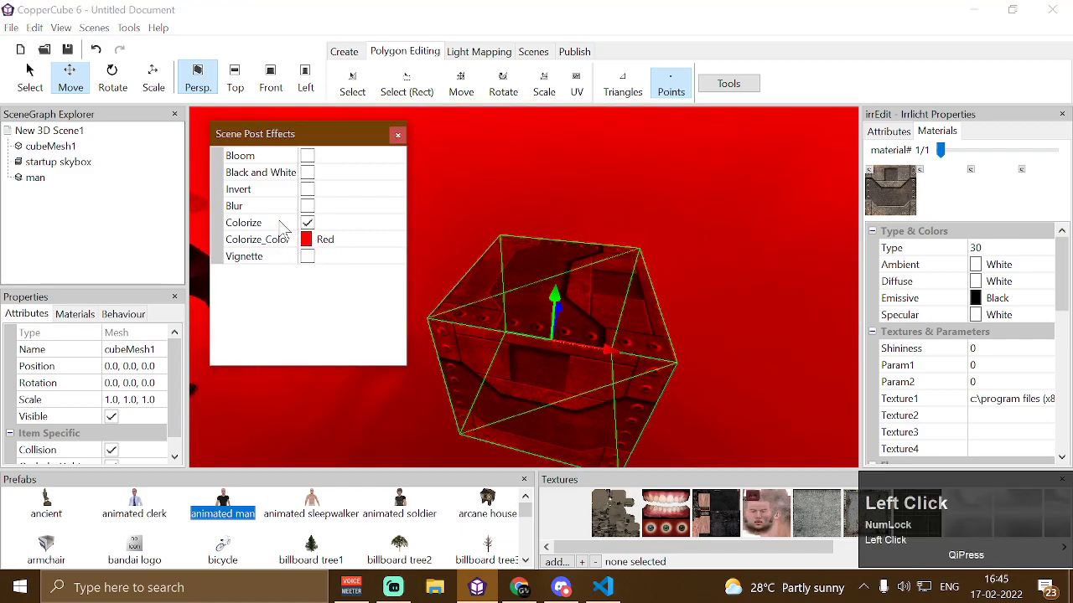
Change the Colorize colour to green in the colour picker, then switch Colorize off again
{"action": "left_click", "coordinate": [329, 240]}
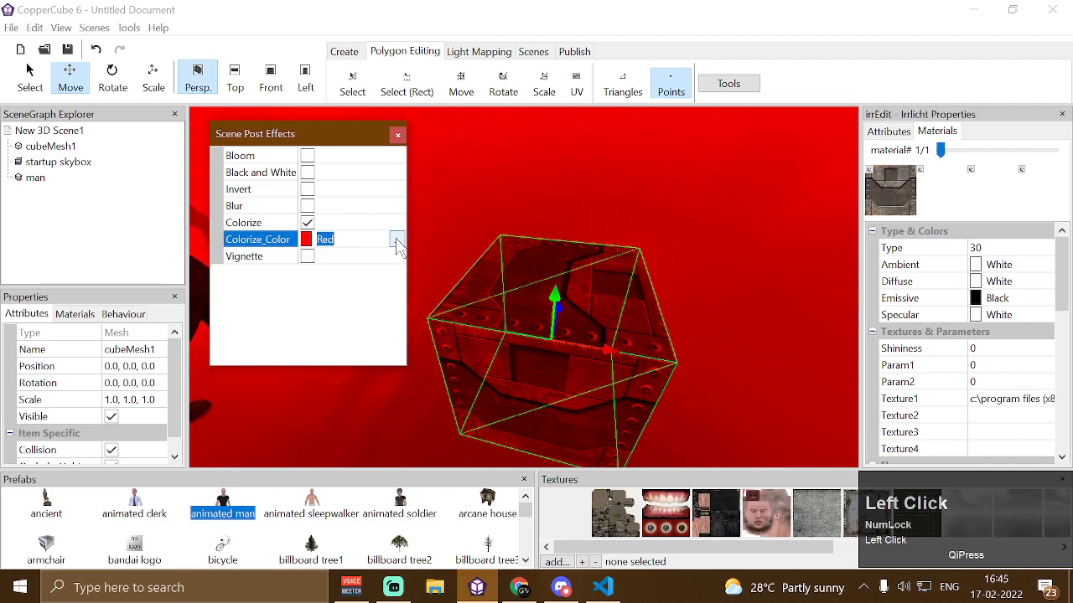
{"action": "left_click", "coordinate": [397, 240]}
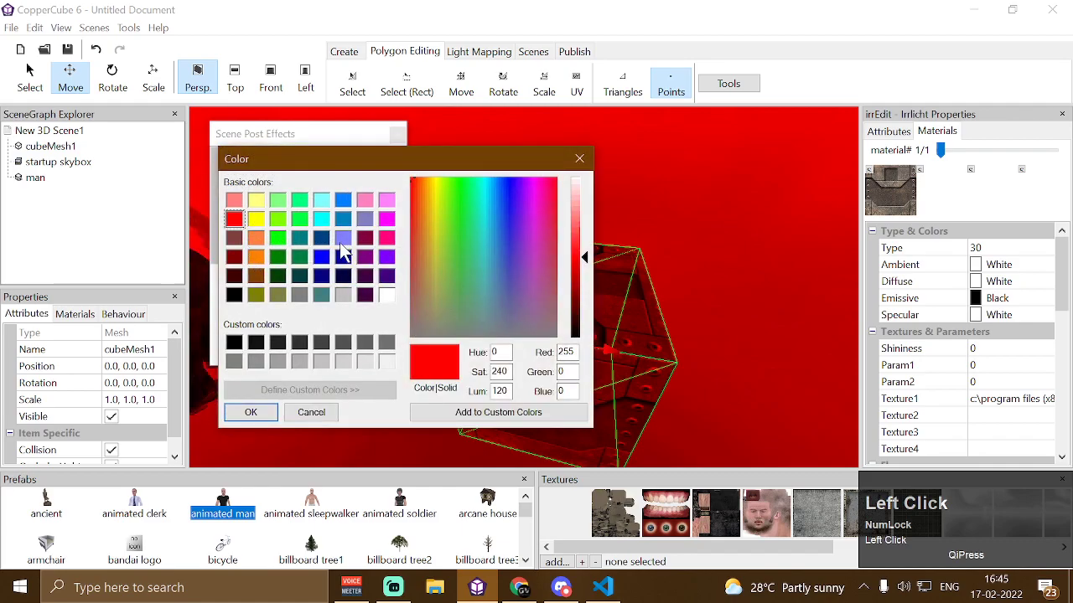
{"action": "left_click", "coordinate": [278, 238]}
{"action": "left_click", "coordinate": [250, 413]}
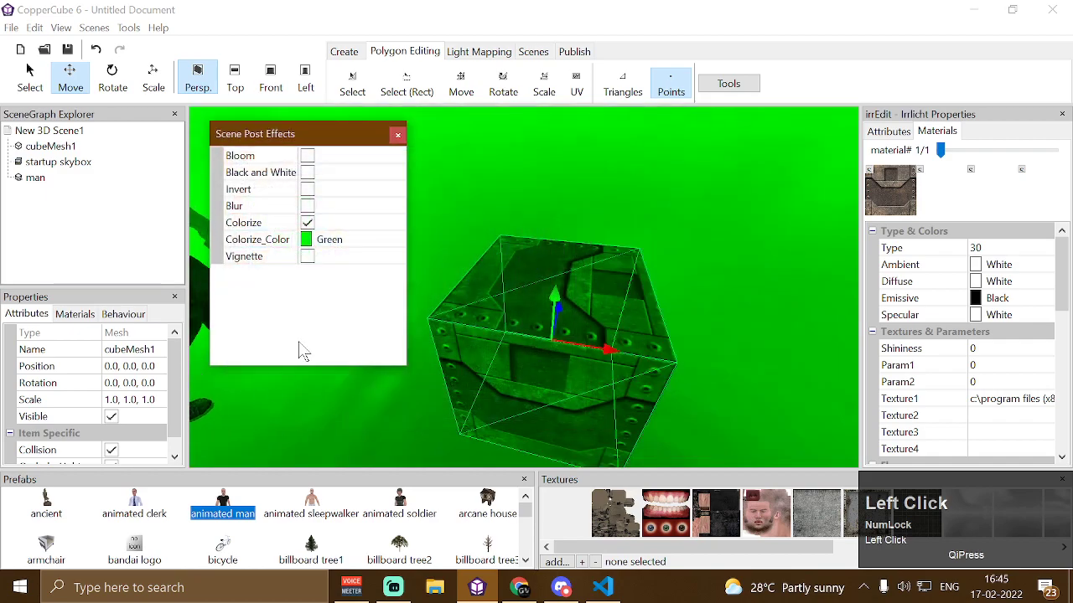
{"action": "left_click", "coordinate": [308, 223]}
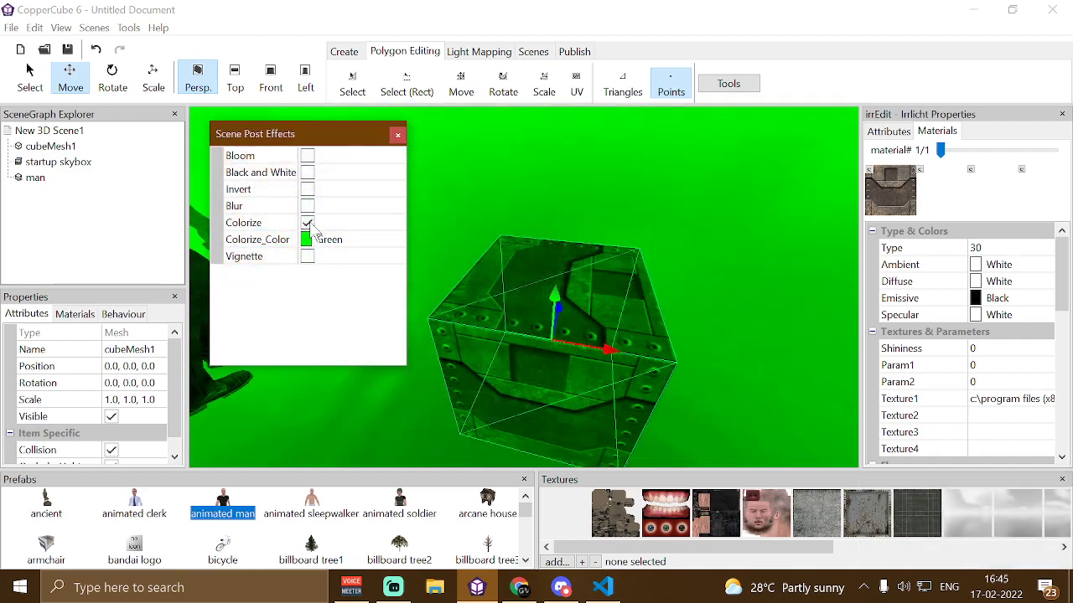
Reposition the Scene Post Effects window over the left side of the viewport
{"action": "left_click_drag", "start_coordinate": [342, 141], "coordinate": [360, 107]}
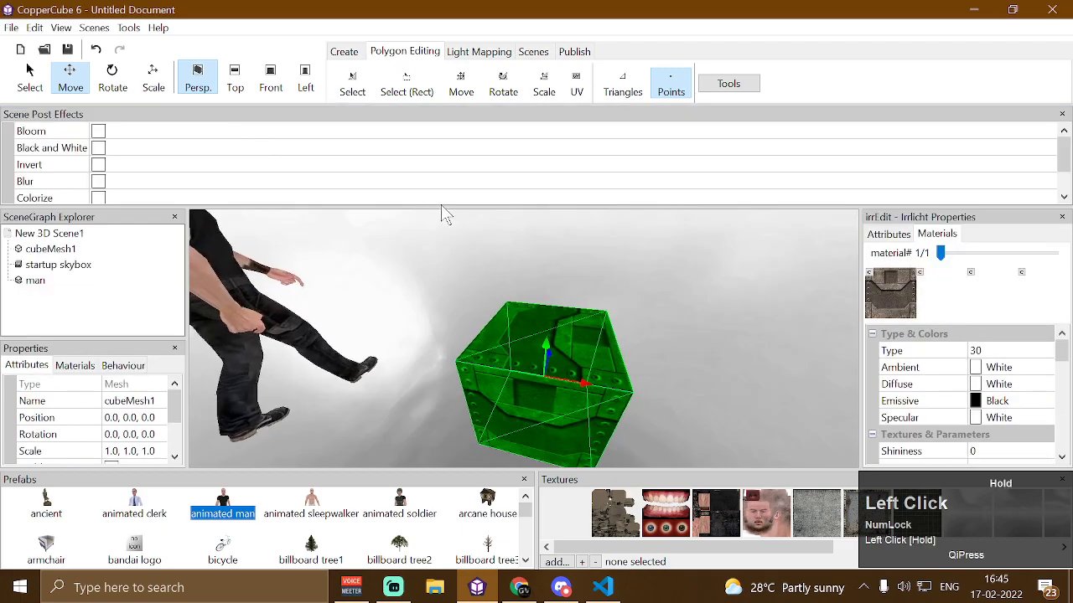
{"action": "left_click_drag", "start_coordinate": [1031, 116], "coordinate": [708, 170]}
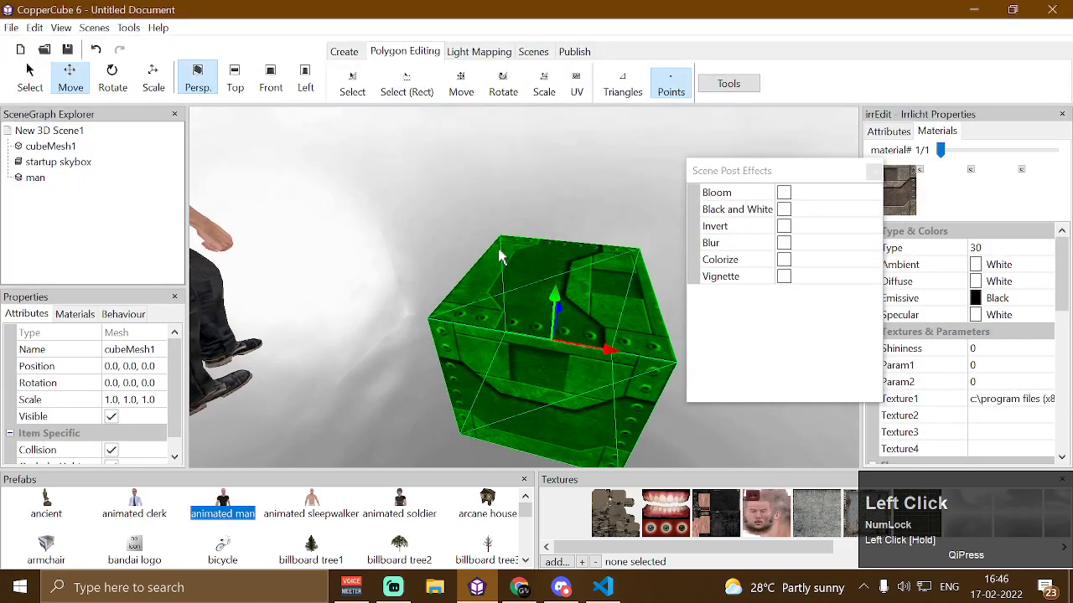
{"action": "left_click_drag", "start_coordinate": [618, 254], "coordinate": [503, 232]}
{"action": "scroll", "coordinate": [505, 222], "scroll_direction": "down", "scroll_amount": 3}
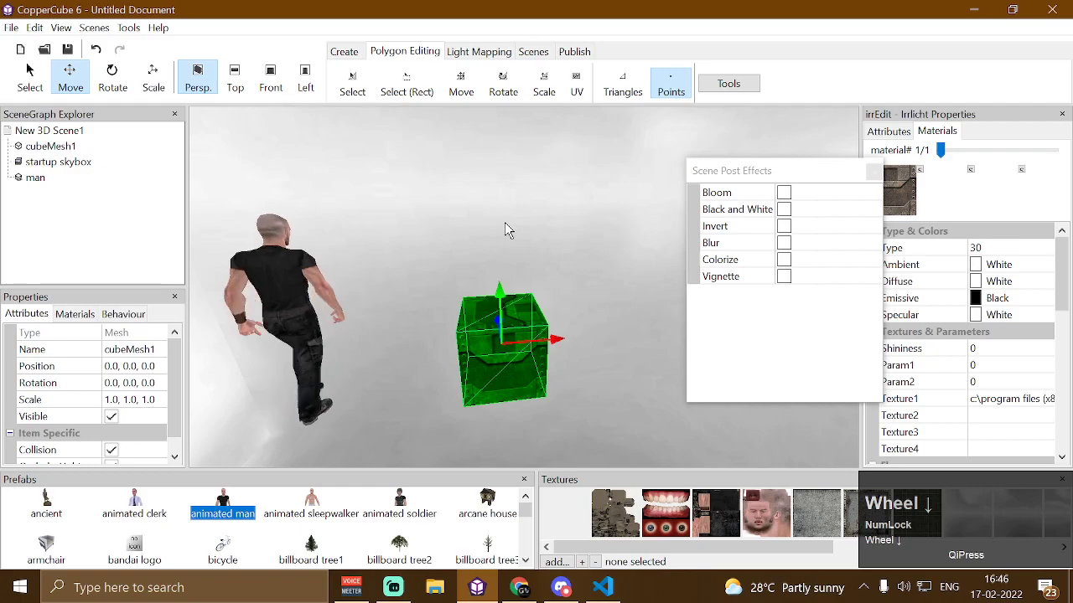
{"action": "left_click_drag", "start_coordinate": [802, 168], "coordinate": [323, 164]}
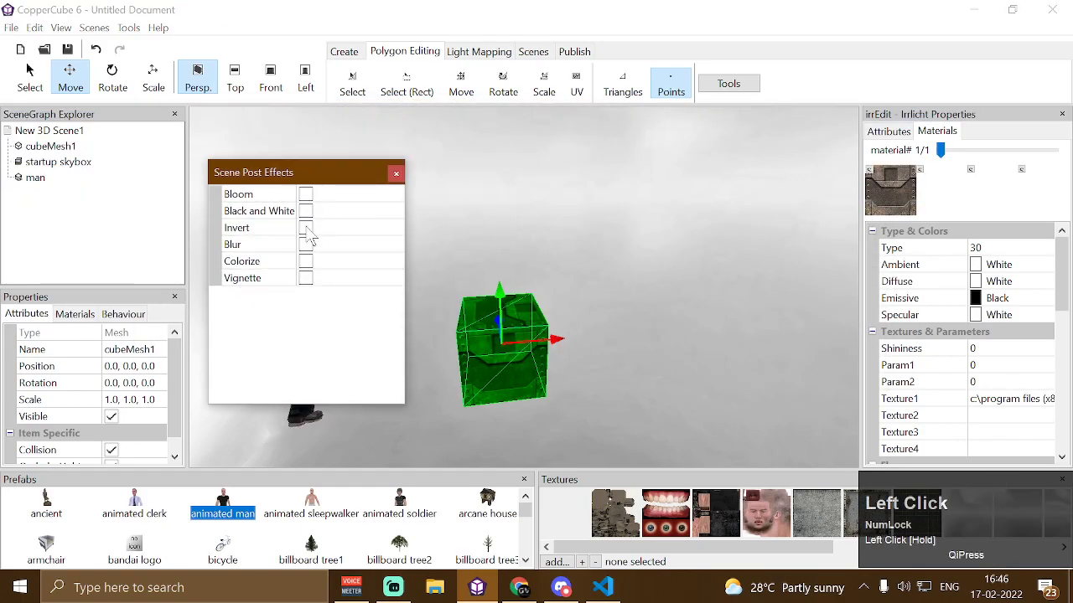
Try toggling the Invert, Black and White and Vignette effects on and off
{"action": "left_click", "coordinate": [306, 230]}
{"action": "left_click", "coordinate": [308, 229]}
{"action": "left_click", "coordinate": [307, 213]}
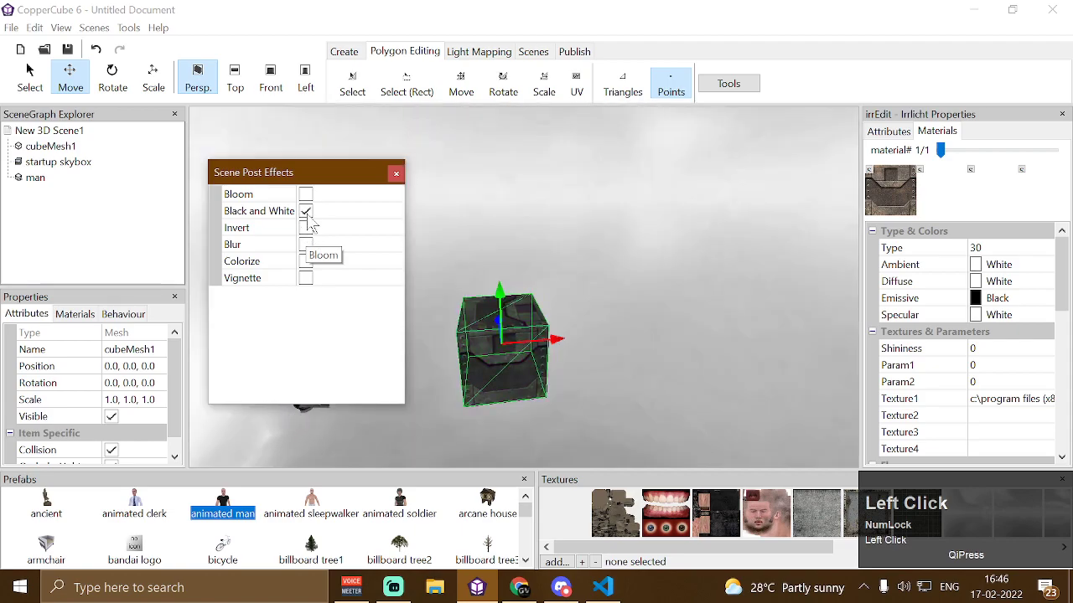
{"action": "left_click", "coordinate": [306, 278]}
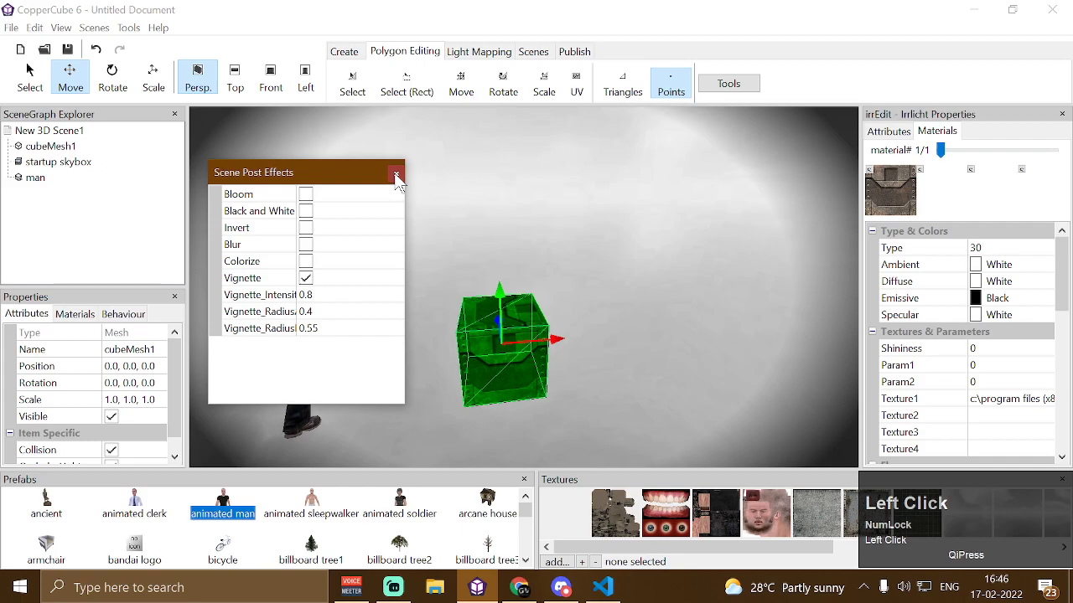
{"action": "left_click", "coordinate": [305, 279]}
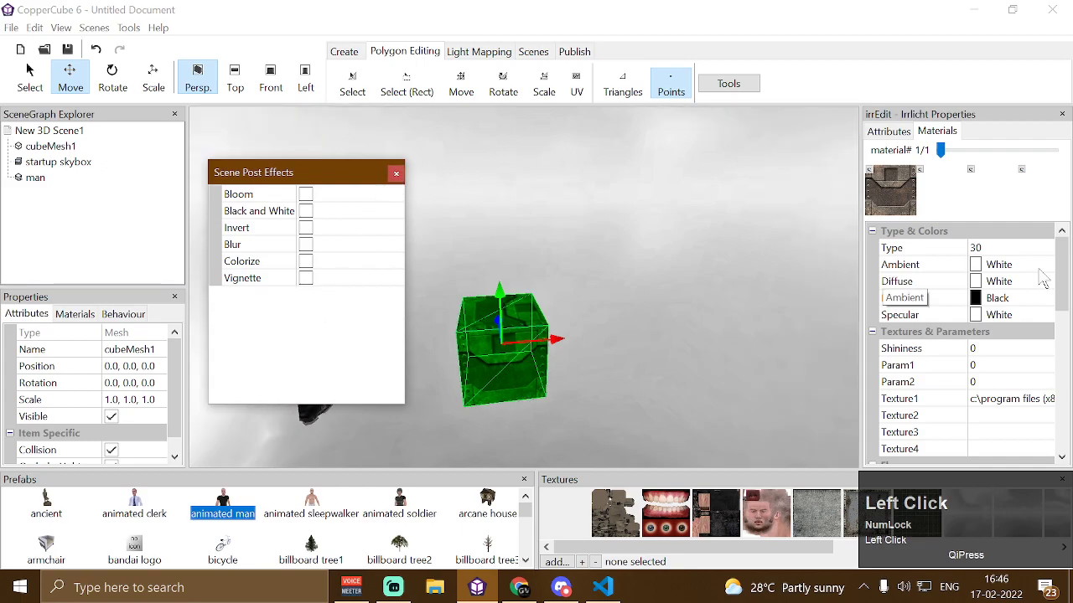
Set the cube's material Type to 31
{"action": "left_click", "coordinate": [997, 248]}
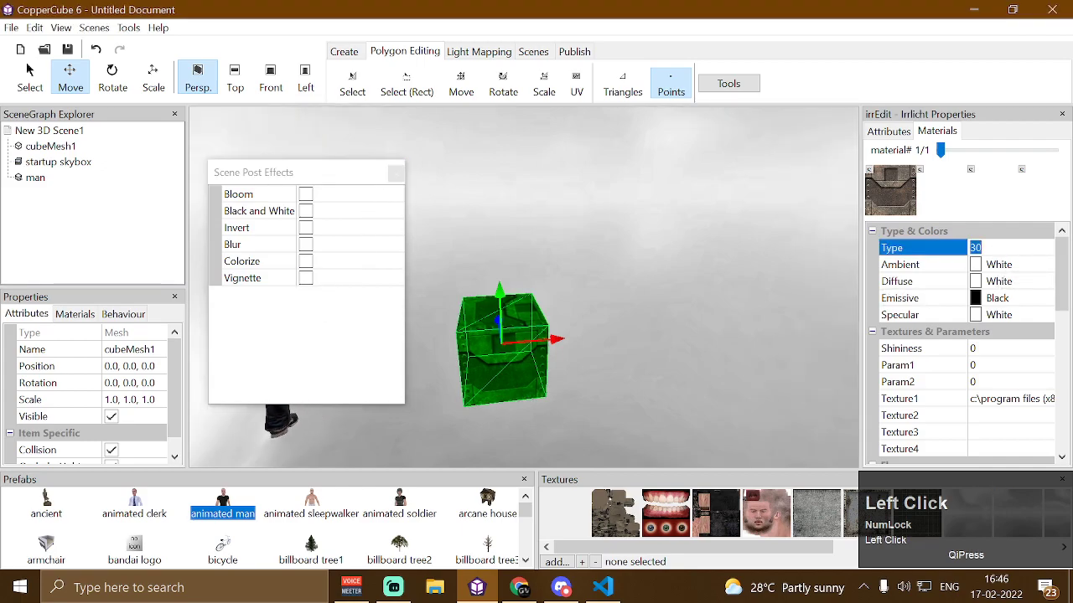
{"action": "type", "text": "31"}
{"action": "key", "text": "Return"}
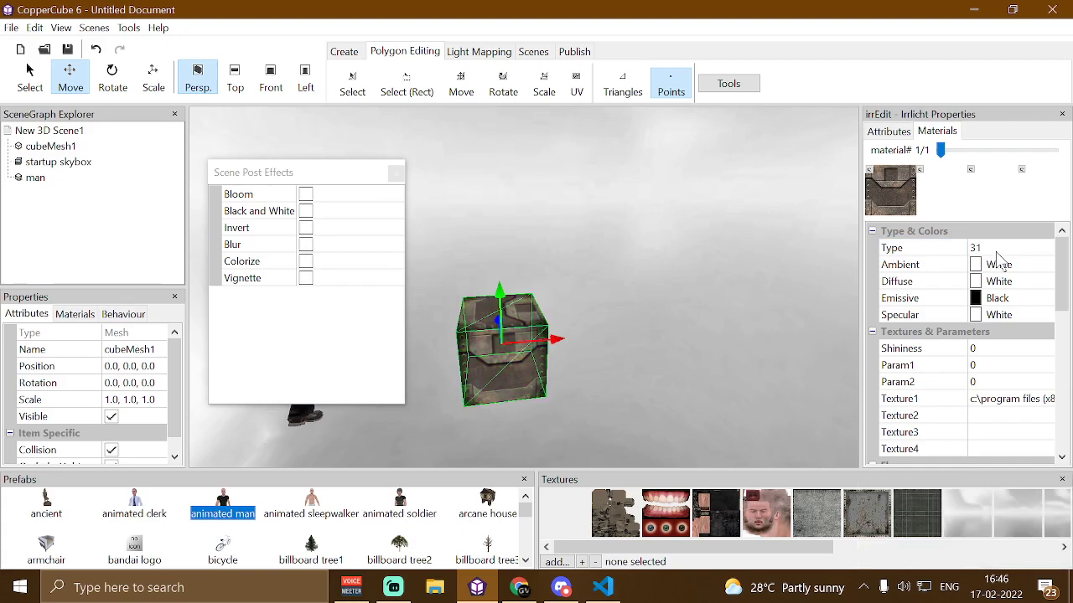
Enable Vignette and set its first Vignette_Radius value to 0.2
{"action": "left_click_drag", "start_coordinate": [695, 360], "coordinate": [729, 345]}
{"action": "scroll", "coordinate": [729, 345], "scroll_direction": "up", "scroll_amount": 5}
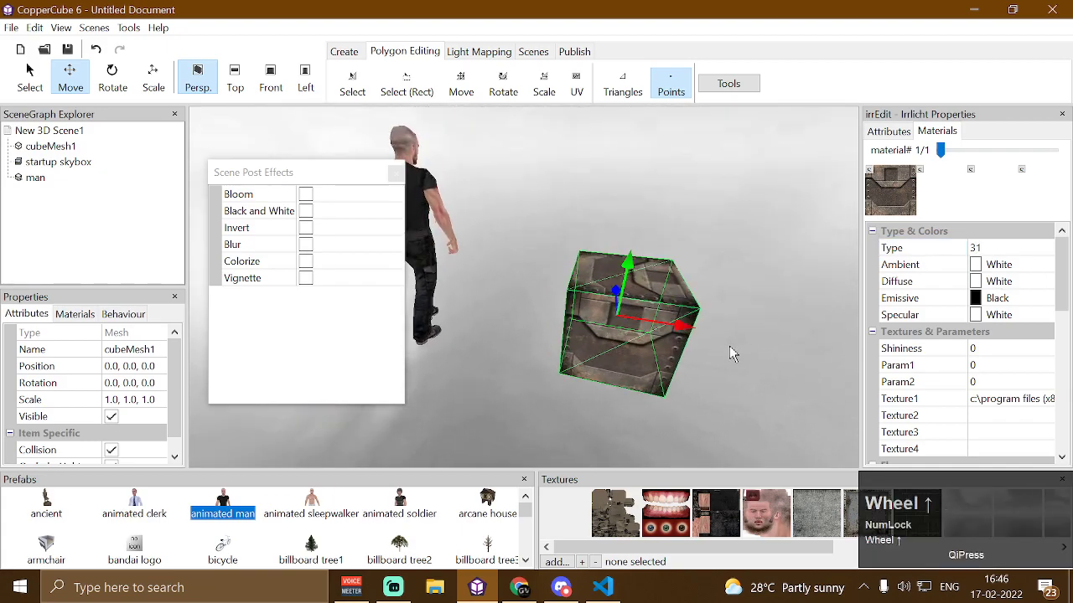
{"action": "left_click_drag", "start_coordinate": [646, 310], "coordinate": [598, 263]}
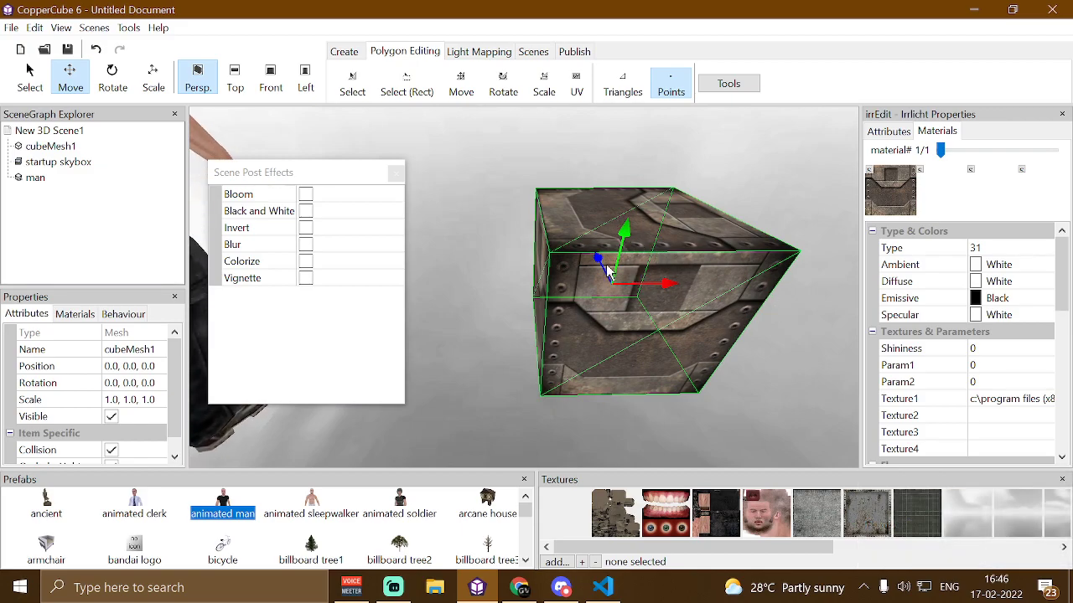
{"action": "left_click", "coordinate": [305, 278]}
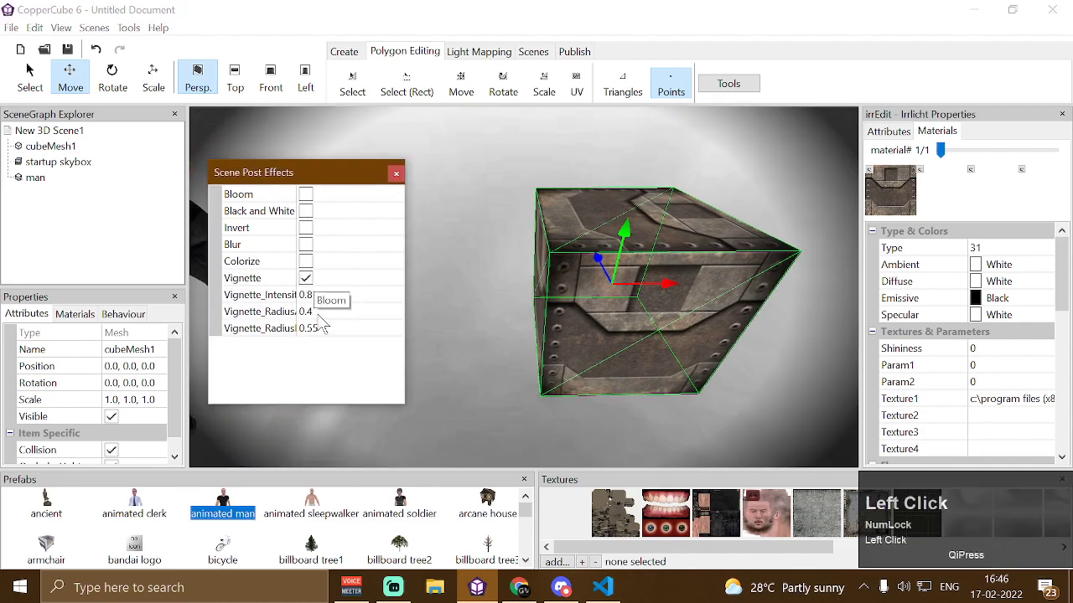
{"action": "left_click", "coordinate": [307, 312]}
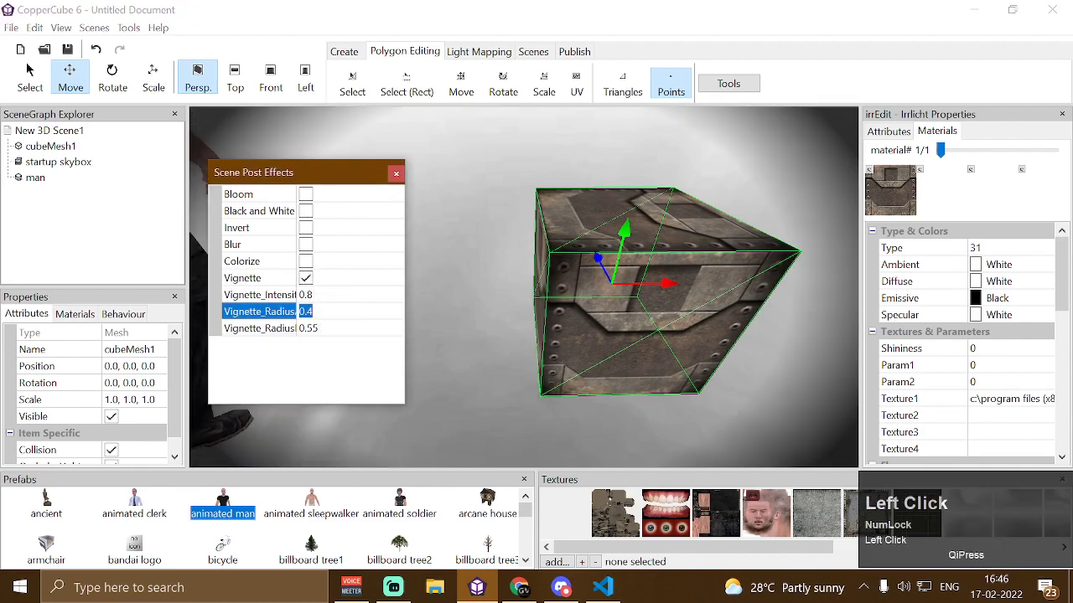
{"action": "key", "text": "Right"}
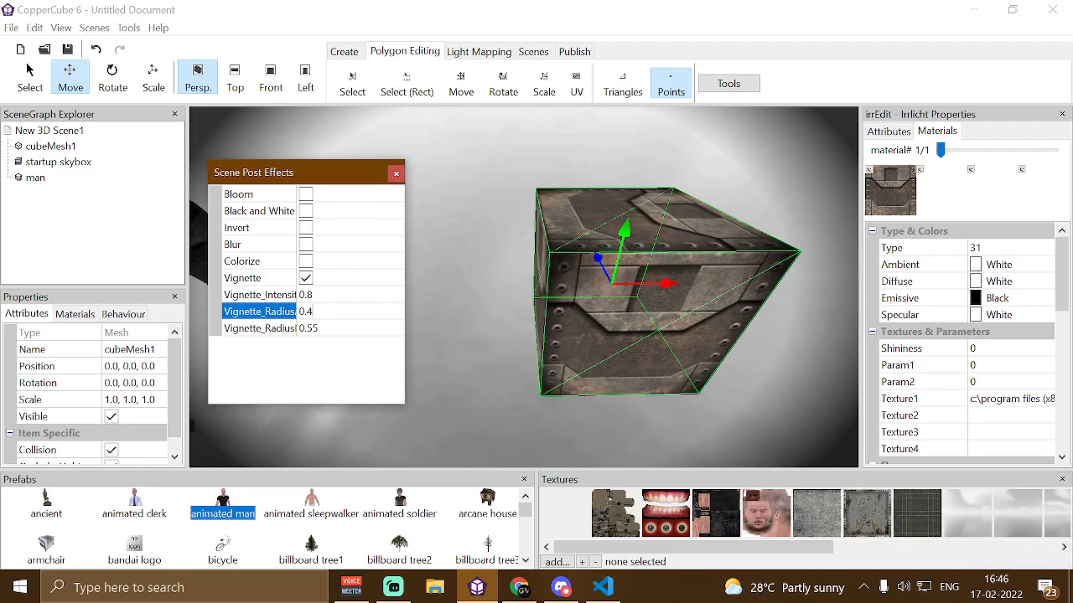
{"action": "key", "text": "Return"}
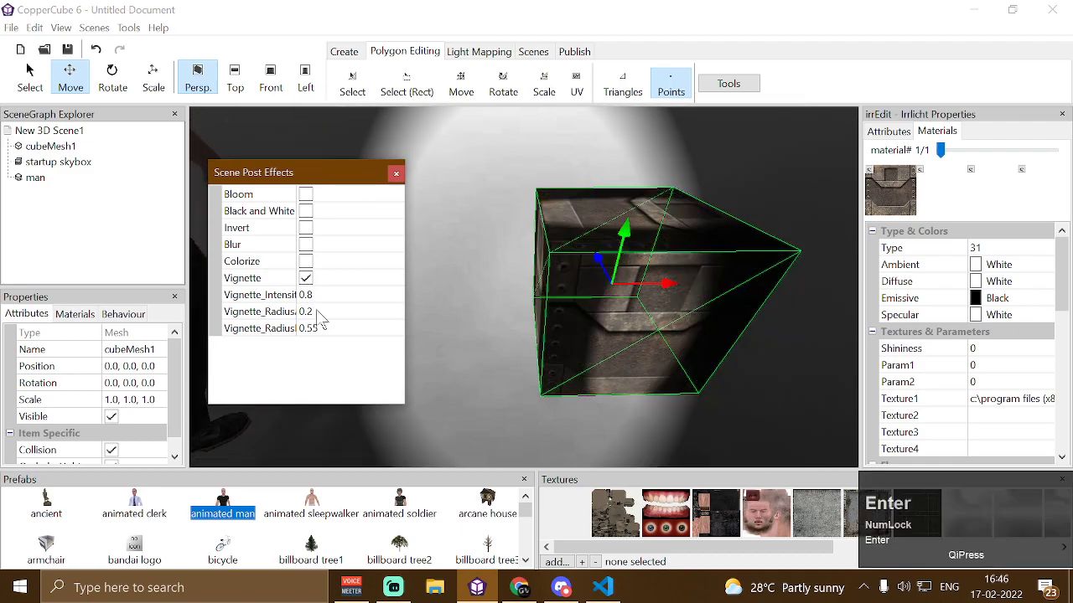
Toggle Vignette off and on, then set the first Vignette_Radius to 0.3
{"action": "left_click", "coordinate": [305, 278]}
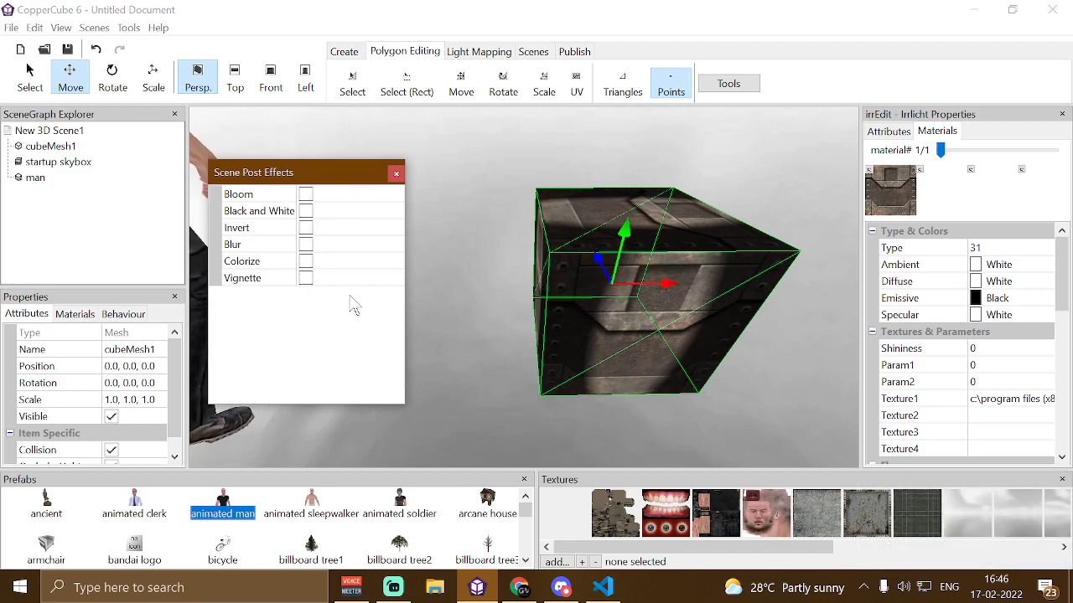
{"action": "left_click", "coordinate": [305, 278]}
{"action": "left_click", "coordinate": [339, 311]}
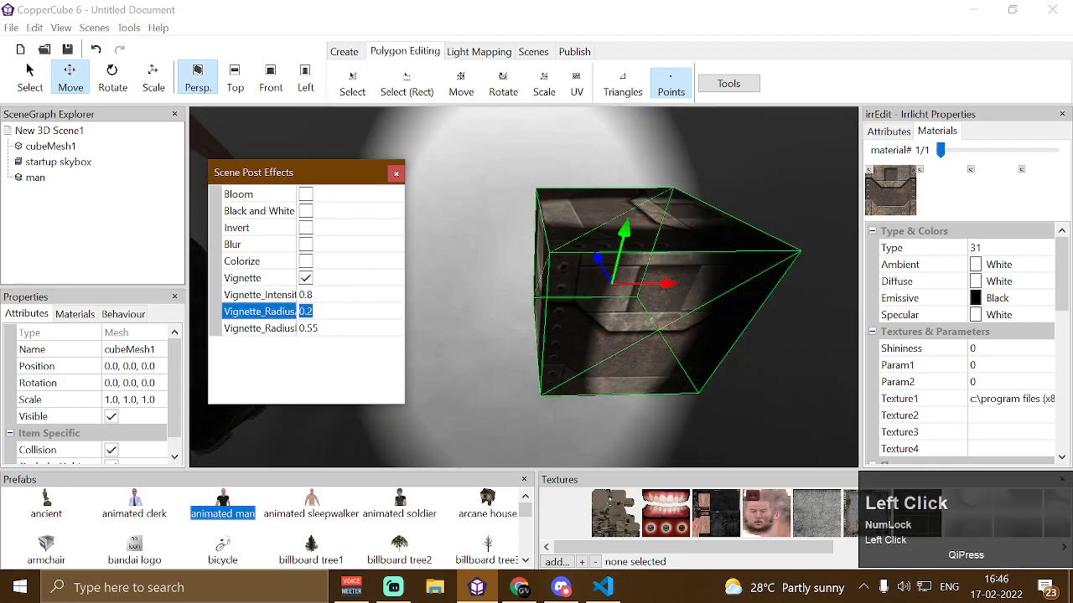
{"action": "key", "text": "Right"}
{"action": "key", "text": "BackSpace"}
{"action": "type", "text": "3"}
{"action": "key", "text": "Return"}
Set the first Vignette_Radius to 0.4
{"action": "left_click", "coordinate": [336, 311]}
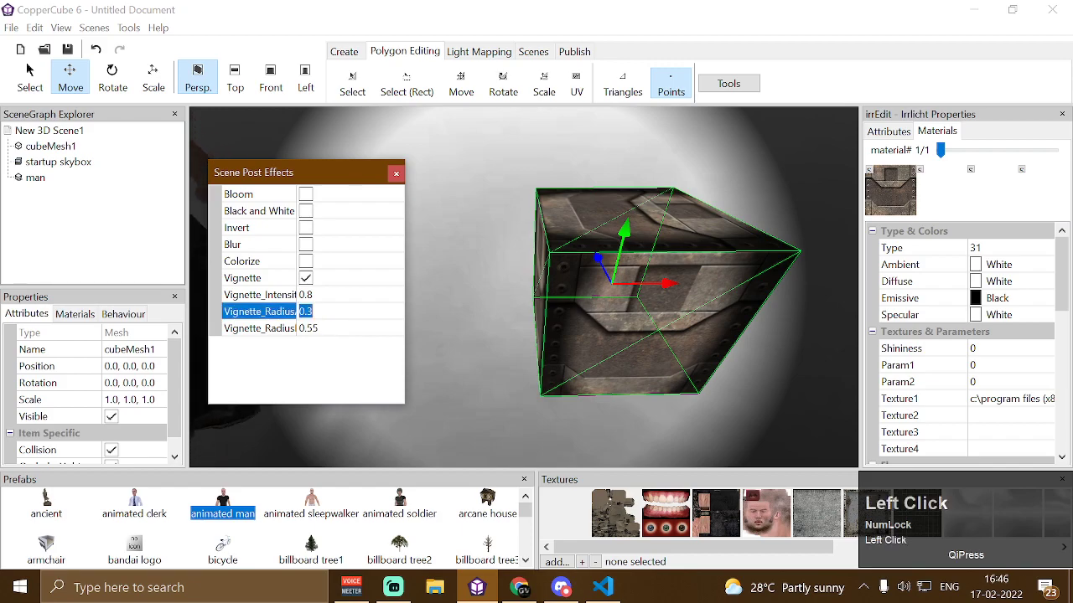
{"action": "type", "text": "0.4"}
{"action": "key", "text": "Return"}
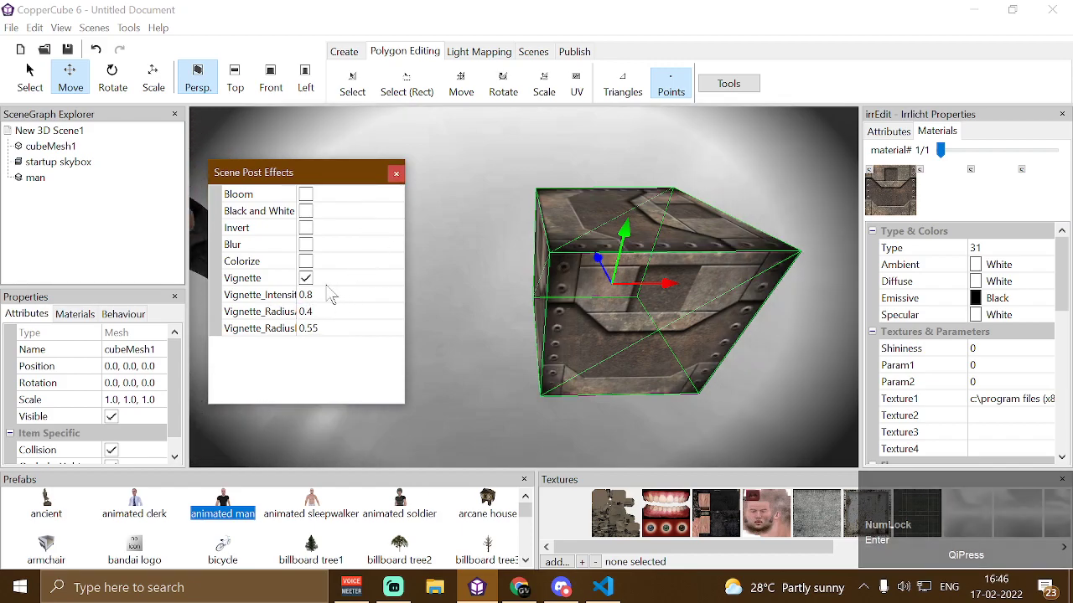
Disable the Vignette post effect and move the Scene Post Effects dialog slightly
{"action": "left_click", "coordinate": [307, 281]}
{"action": "left_click_drag", "start_coordinate": [368, 171], "coordinate": [342, 164]}
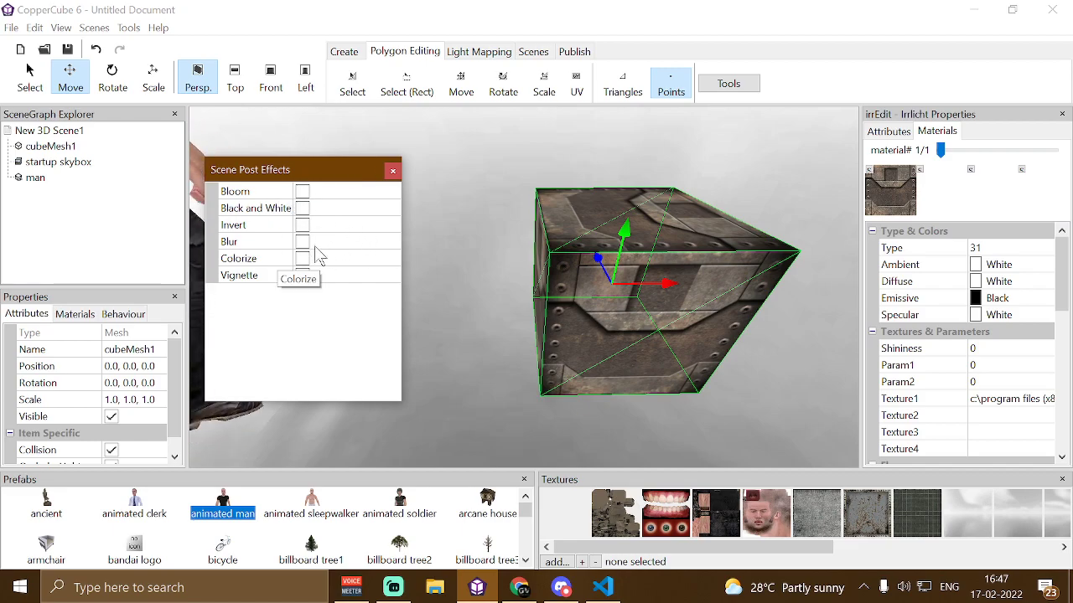
Set the cube's material Type to 32
{"action": "left_click", "coordinate": [1012, 249]}
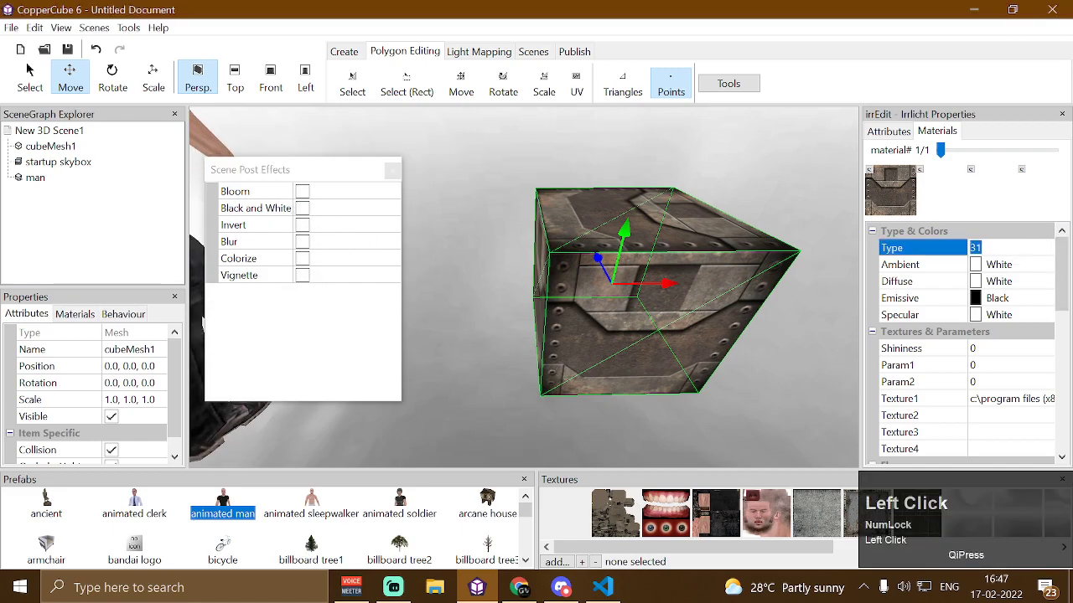
{"action": "type", "text": "32"}
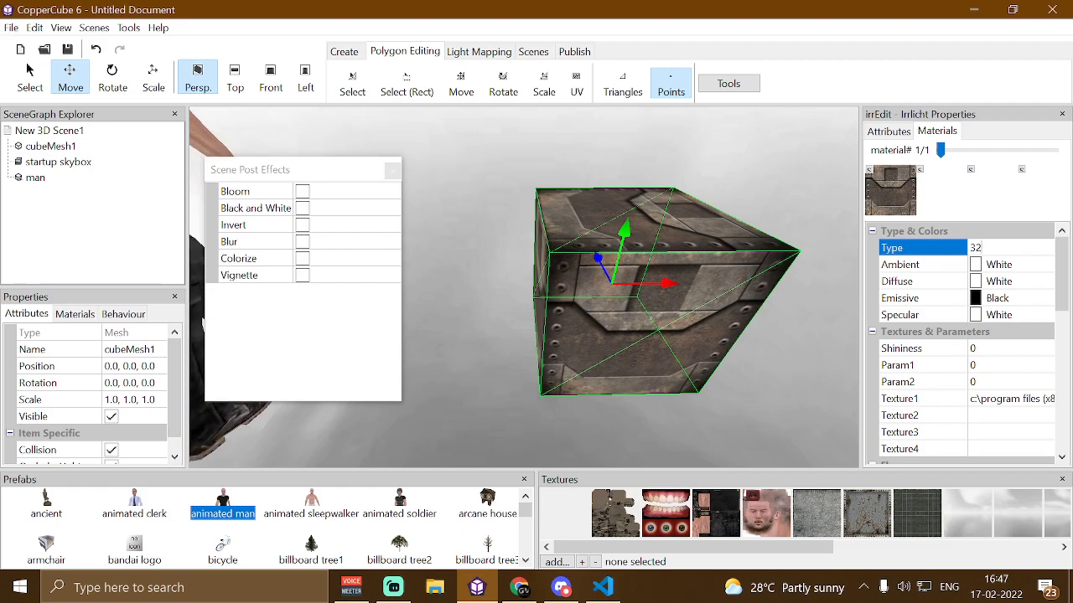
{"action": "key", "text": "Return"}
{"action": "mouse_move", "coordinate": [766, 392]}
{"action": "left_mouse_down"}
{"action": "mouse_move", "coordinate": [779, 395]}
{"action": "mouse_move", "coordinate": [769, 399]}
{"action": "mouse_move", "coordinate": [768, 377]}
{"action": "left_mouse_up"}
{"action": "key", "text": "Up"}
{"action": "key", "text": "Right"}
{"action": "key", "text": "Down"}
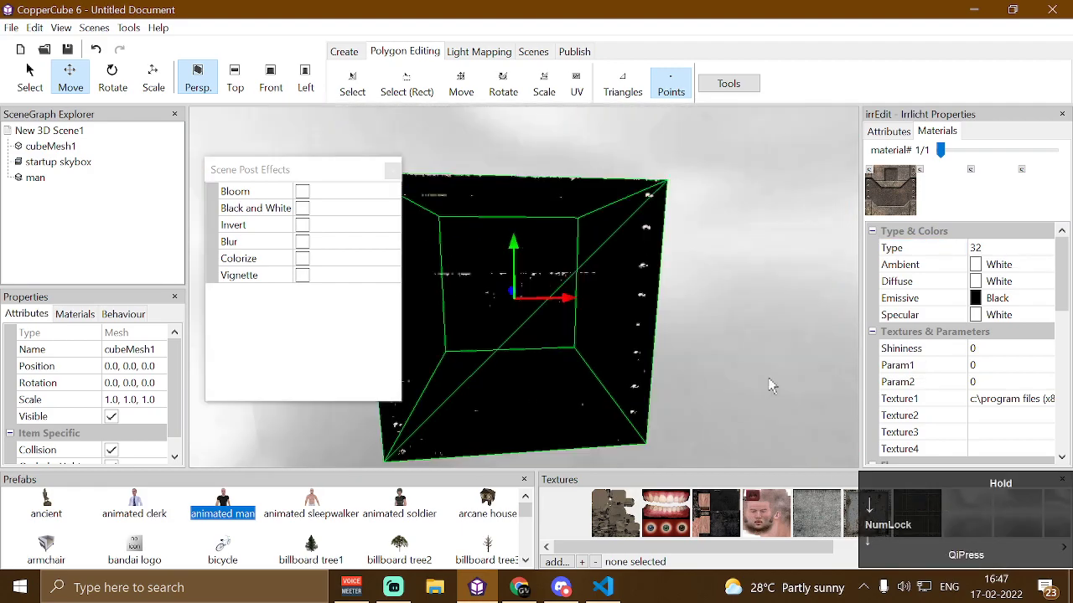
{"action": "key", "text": "Left"}
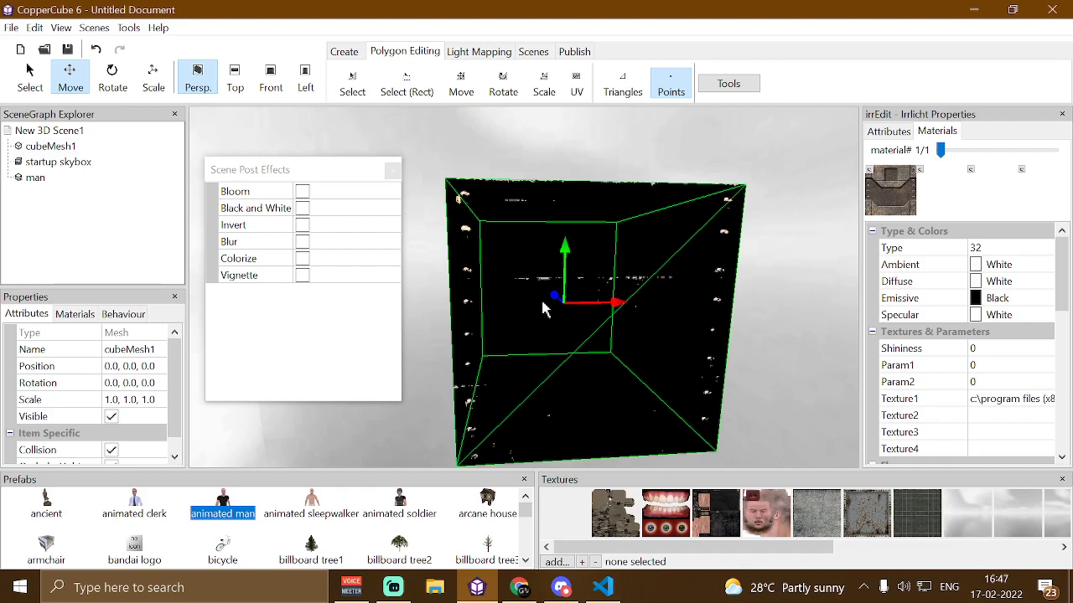
Set the cube's material Type to 27 and inspect the cube from several angles
{"action": "left_click", "coordinate": [999, 265]}
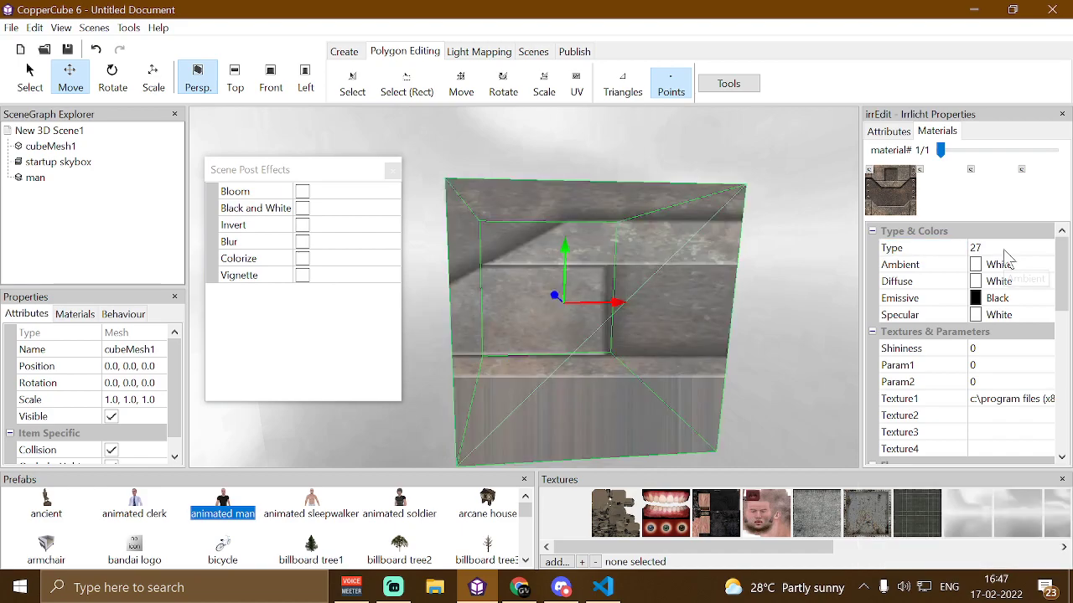
{"action": "left_click_drag", "start_coordinate": [734, 304], "coordinate": [693, 307]}
{"action": "key", "text": "Up"}
{"action": "key", "text": "Down"}
{"action": "key", "text": "Up"}
{"action": "key", "text": "Down"}
{"action": "key", "text": "Up"}
{"action": "key", "text": "Down"}
{"action": "key", "text": "Left"}
{"action": "key", "text": "Up"}
{"action": "key", "text": "Right"}
{"action": "key", "text": "Down"}
{"action": "key", "text": "Up"}
{"action": "key", "text": "Right"}
{"action": "key", "text": "Up"}
{"action": "key", "text": "Left"}
{"action": "key", "text": "Up"}
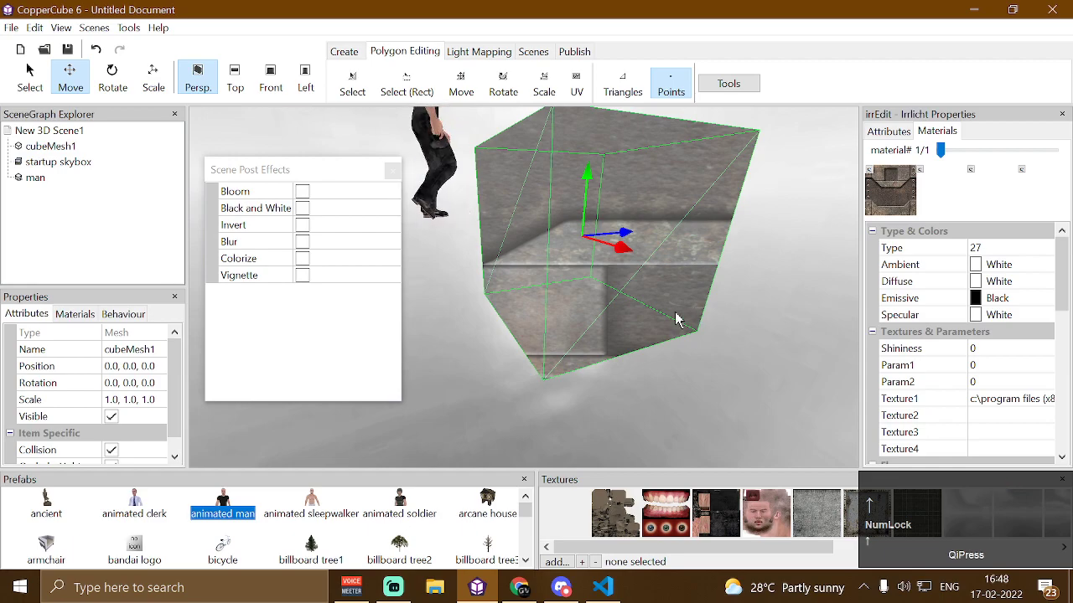
Toggle the Blur post effect on and off a few times
{"action": "left_click", "coordinate": [303, 242]}
{"action": "left_click", "coordinate": [304, 240]}
{"action": "left_click", "coordinate": [304, 241]}
{"action": "left_click_drag", "start_coordinate": [496, 289], "coordinate": [513, 261]}
{"action": "key", "text": "Up"}
{"action": "key", "text": "Down"}
{"action": "left_click", "coordinate": [302, 241]}
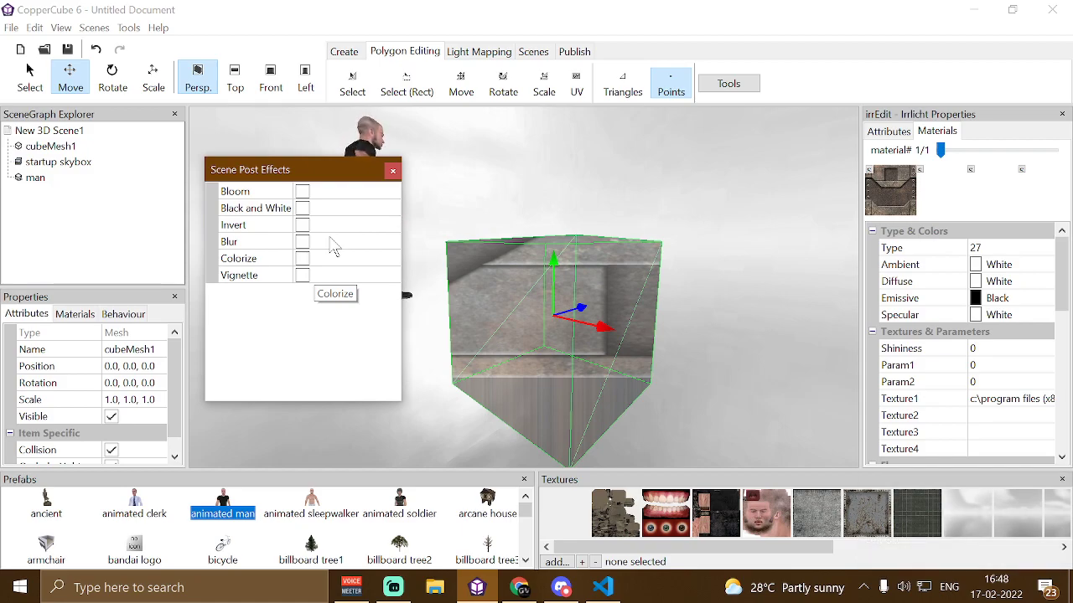
Set the cube's material Type to 0 (solid) and close the Scene Post Effects dialog
{"action": "left_click", "coordinate": [973, 248]}
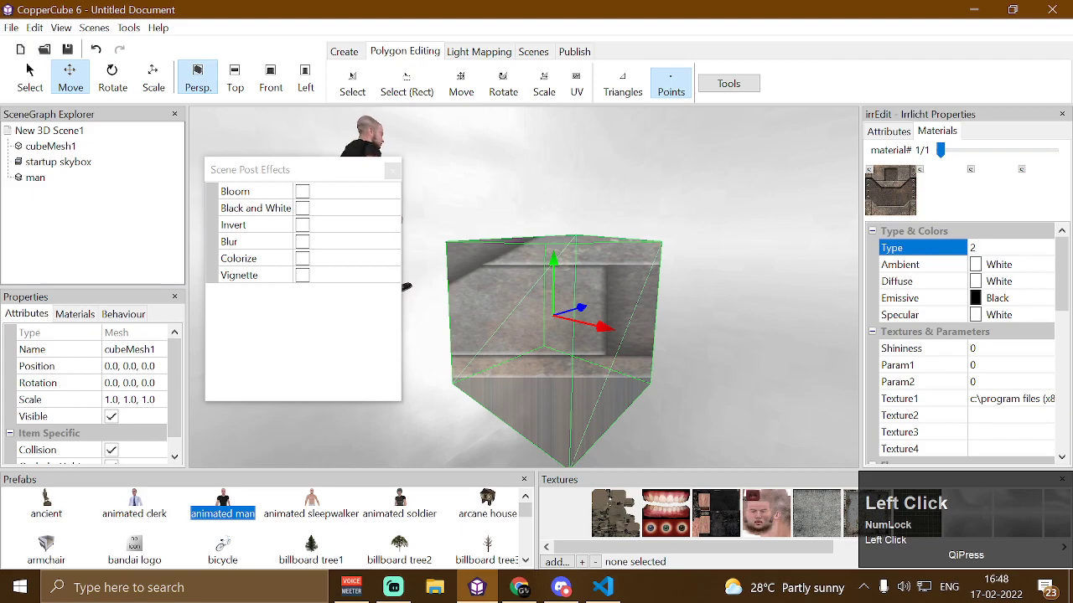
{"action": "key", "text": "BackSpace"}
{"action": "type", "text": "0"}
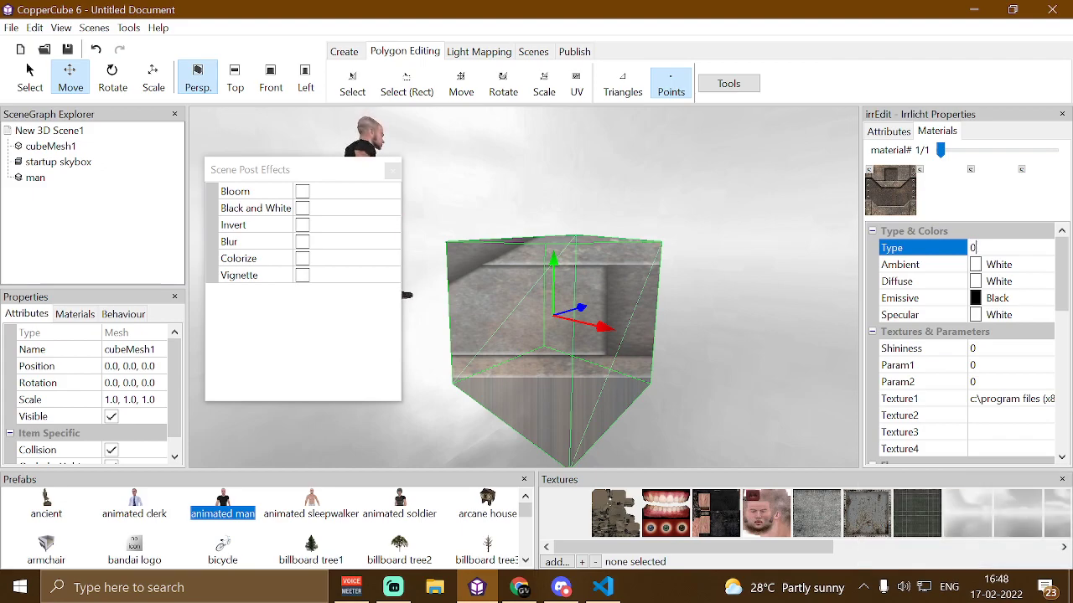
{"action": "key", "text": "Return"}
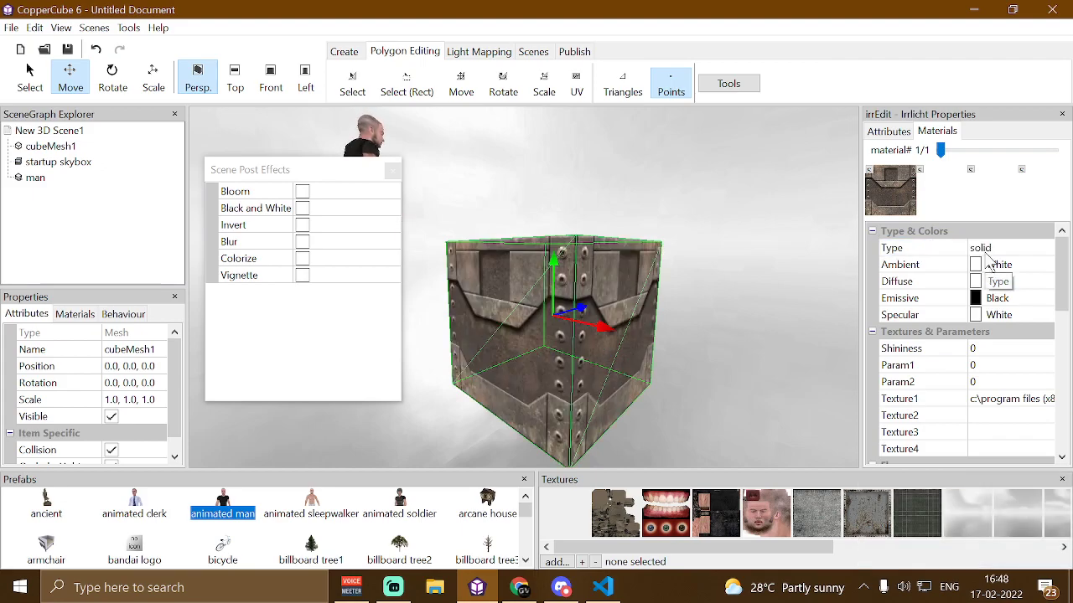
{"action": "left_click", "coordinate": [1037, 249]}
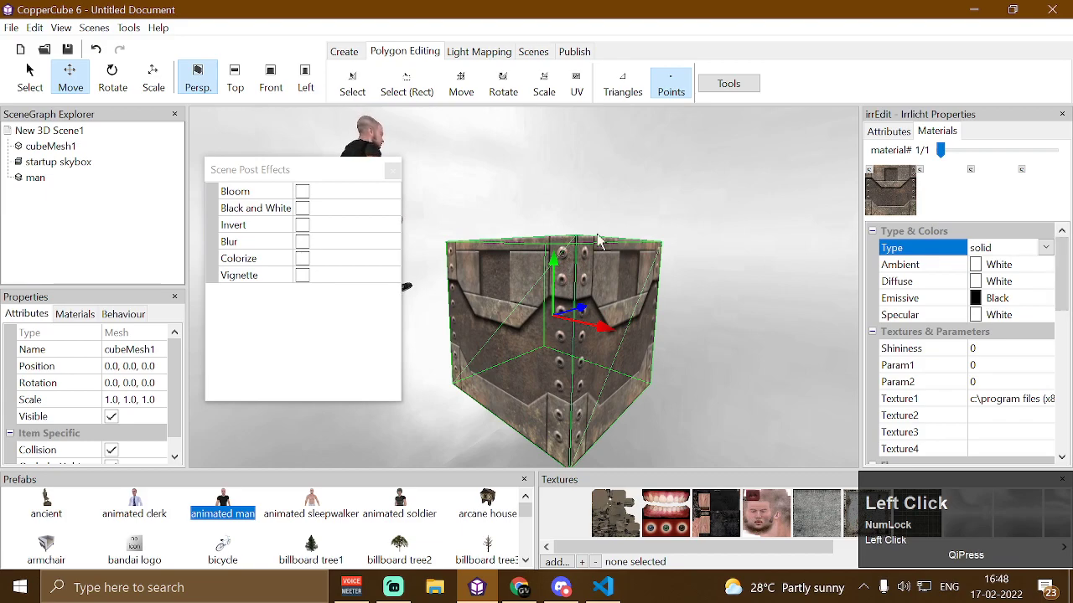
{"action": "left_click", "coordinate": [392, 173]}
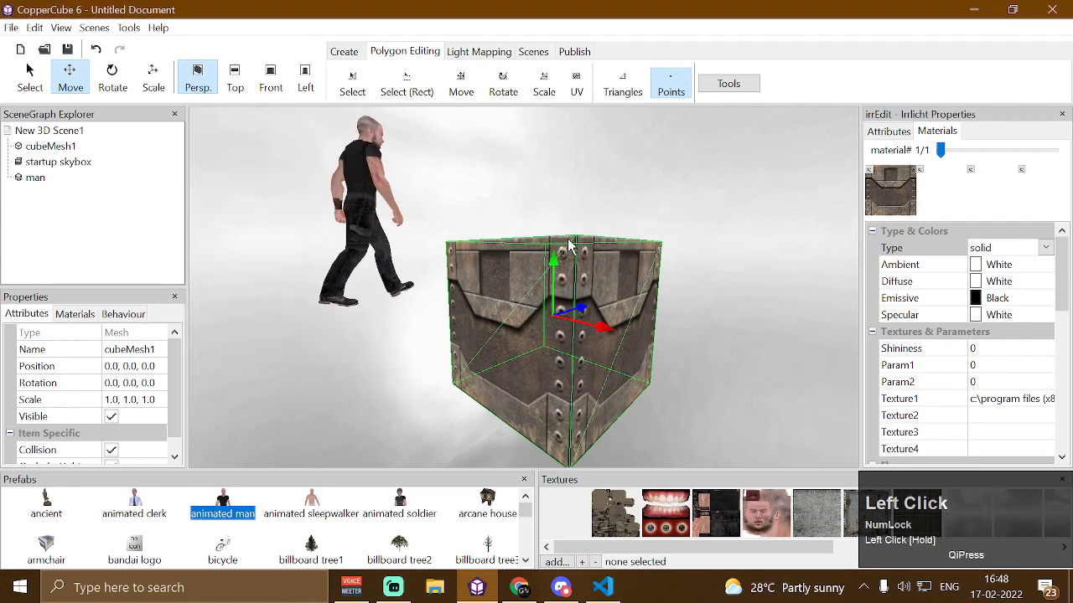
Delete the cube and the man from the scene
{"action": "key", "text": "Delete"}
{"action": "key", "text": "Up"}
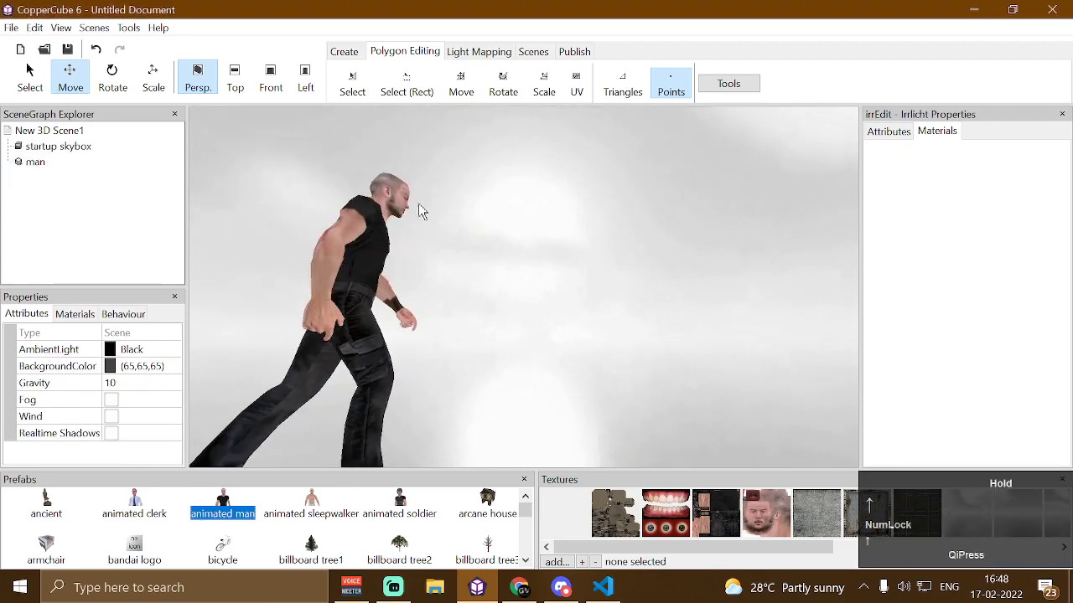
{"action": "left_click", "coordinate": [358, 262]}
{"action": "key", "text": "Delete"}
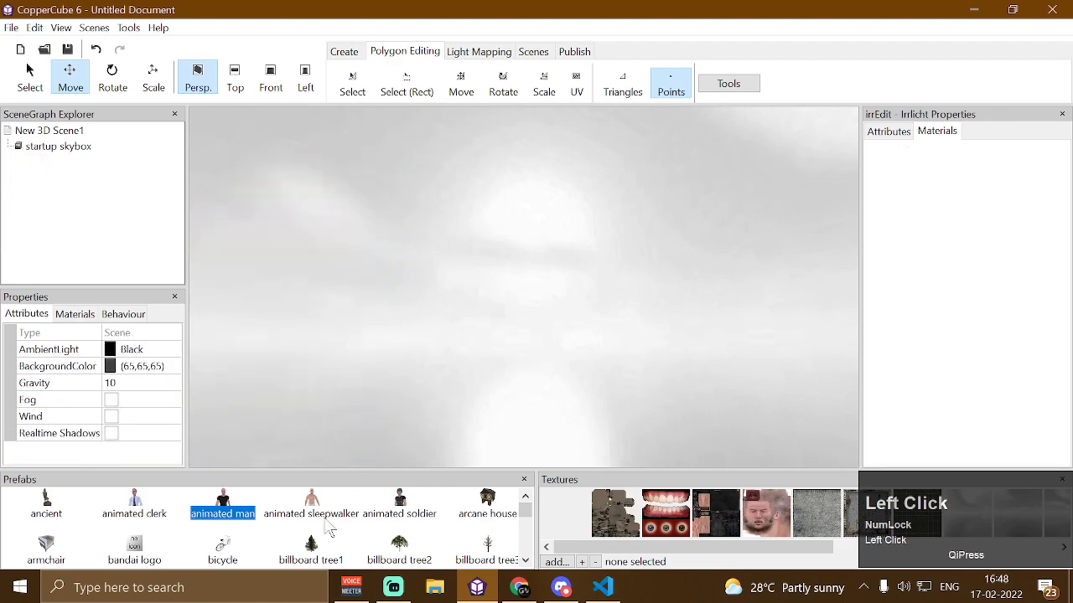
Add the pistol hand prefab to the scene
{"action": "scroll", "coordinate": [328, 529], "scroll_direction": "down", "scroll_amount": 4}
{"action": "scroll", "coordinate": [197, 526], "scroll_direction": "up", "scroll_amount": 5}
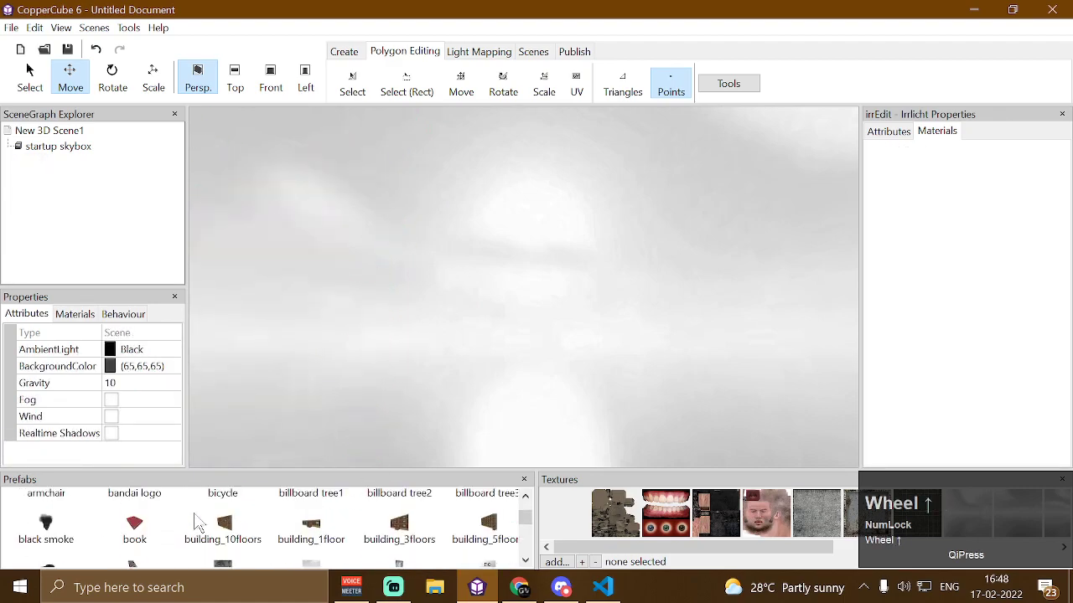
{"action": "scroll", "coordinate": [178, 536], "scroll_direction": "down", "scroll_amount": 10}
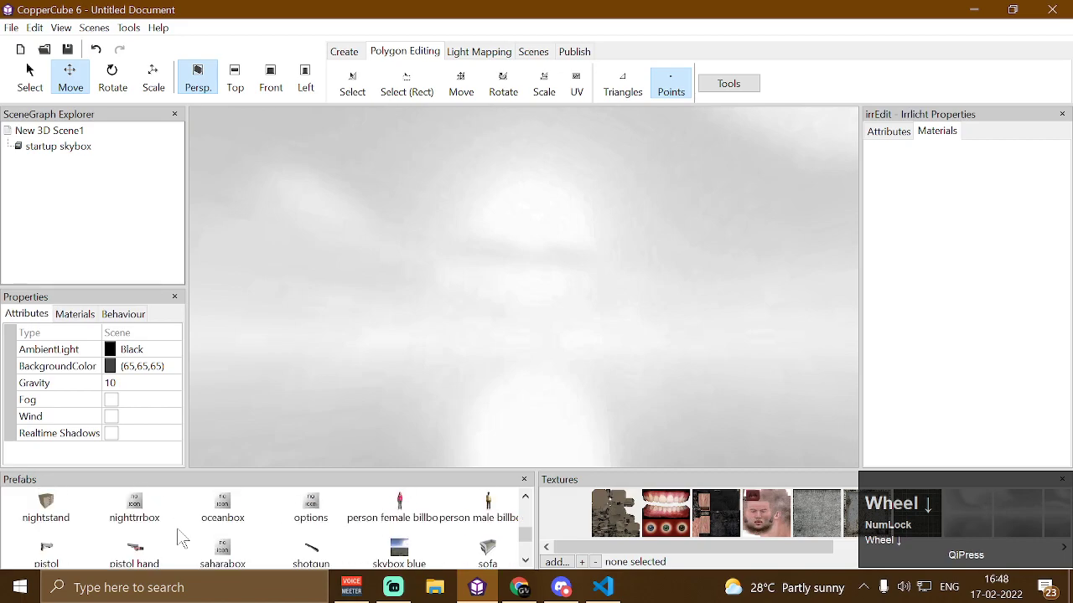
{"action": "scroll", "coordinate": [178, 537], "scroll_direction": "up", "scroll_amount": 3}
{"action": "double_click", "coordinate": [132, 524]}
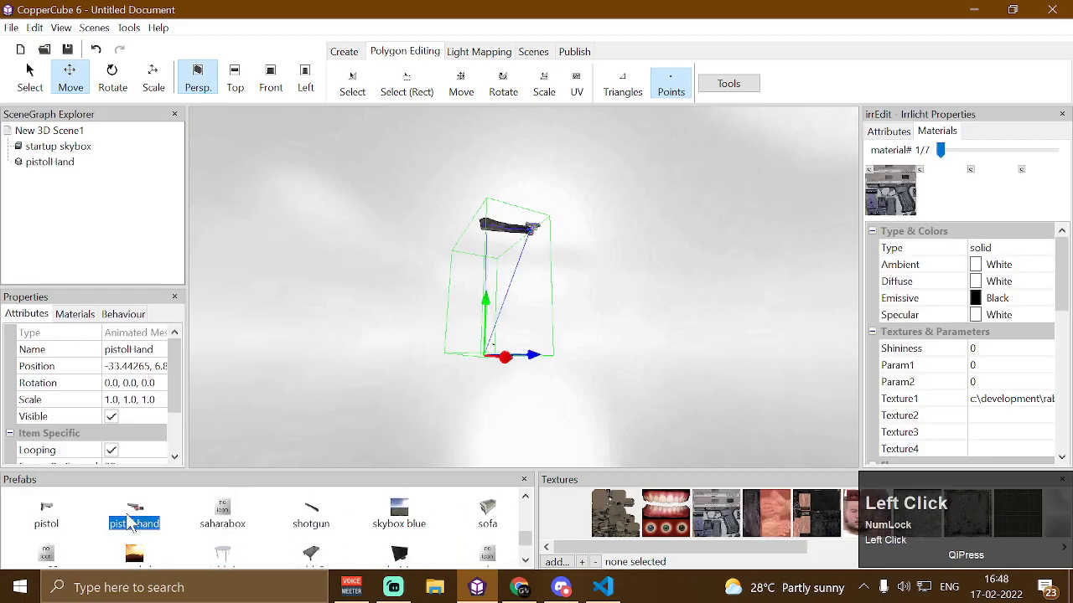
Set the pistol hand's Scale to -1.0, 1.0, 1.0
{"action": "key", "text": "Up"}
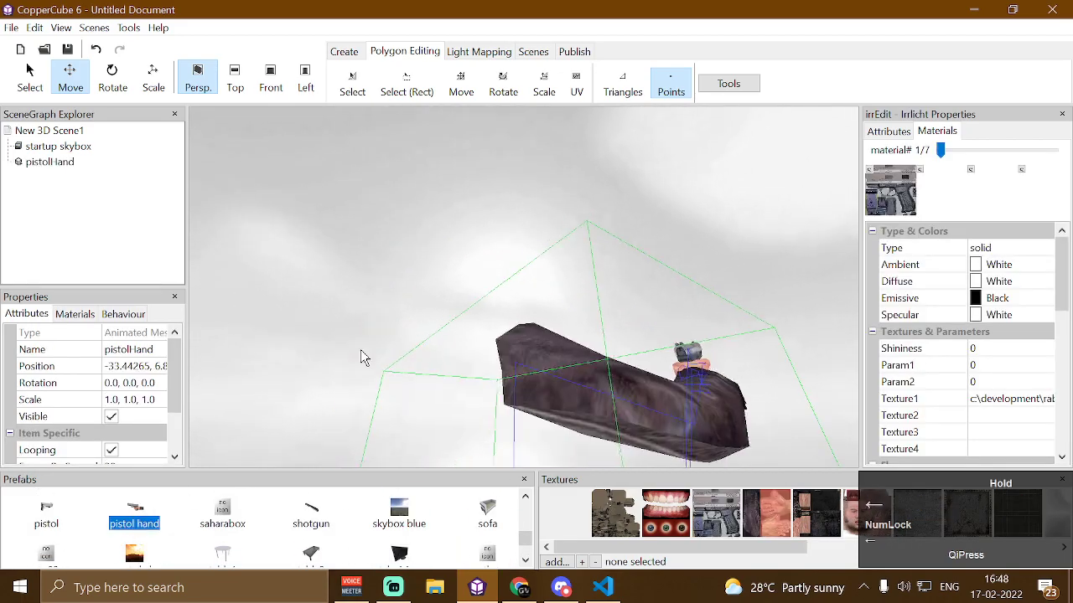
{"action": "left_click_drag", "start_coordinate": [364, 347], "coordinate": [386, 389]}
{"action": "key", "text": "Up"}
{"action": "key", "text": "Left"}
{"action": "key", "text": "Right"}
{"action": "key", "text": "Right"}
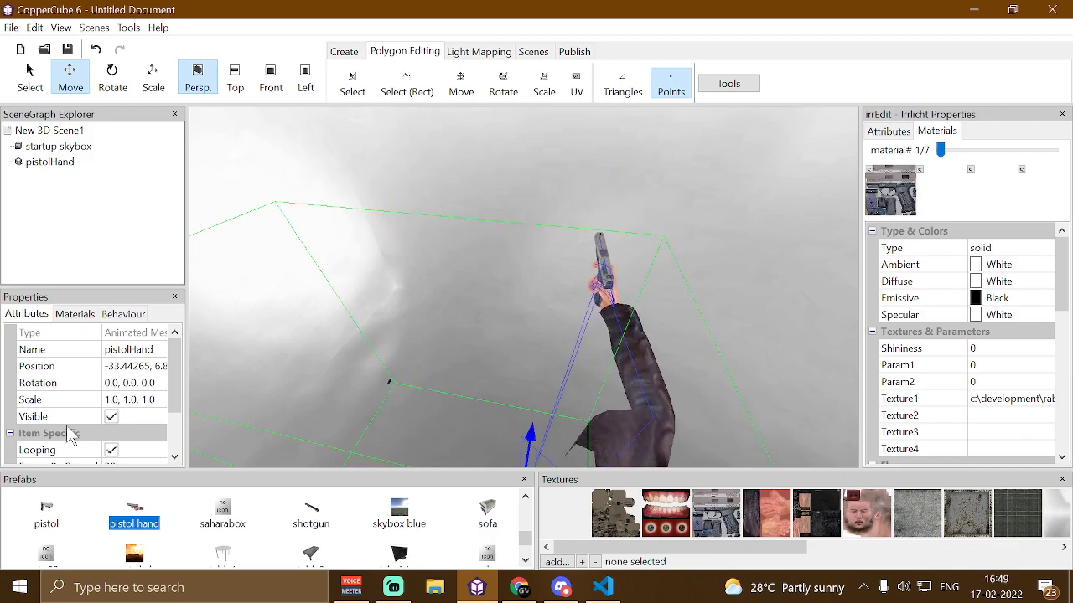
{"action": "left_click", "coordinate": [113, 400]}
{"action": "key", "text": "Left"}
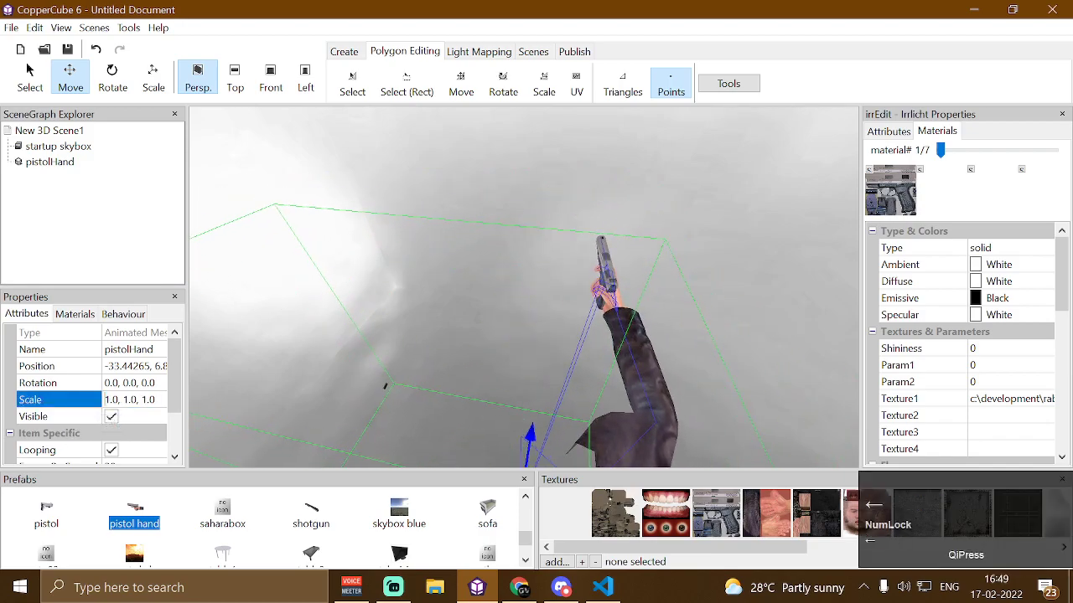
{"action": "type", "text": "-"}
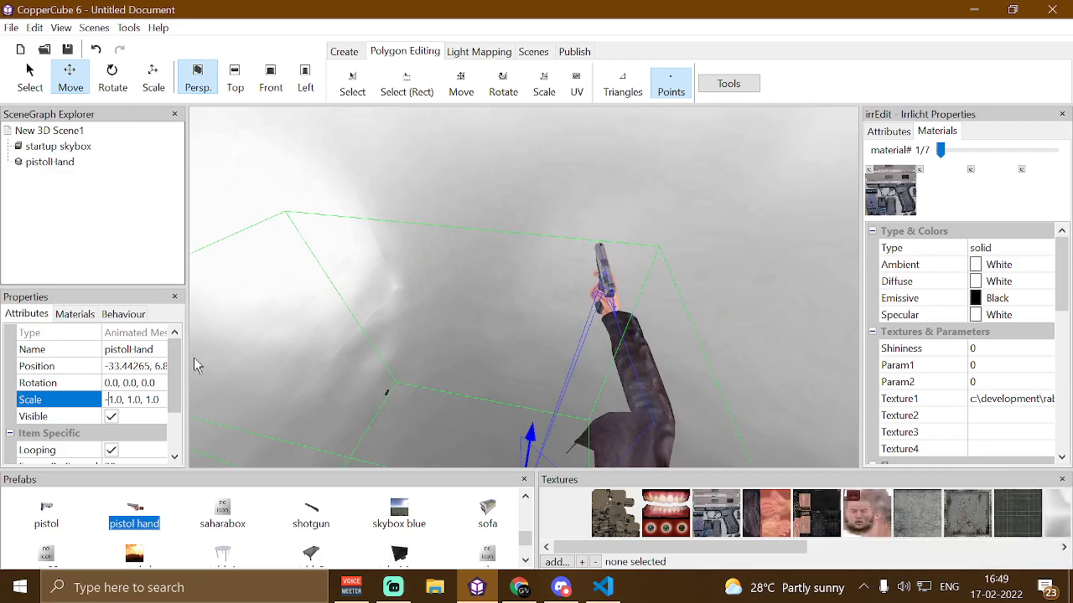
{"action": "key", "text": "Return"}
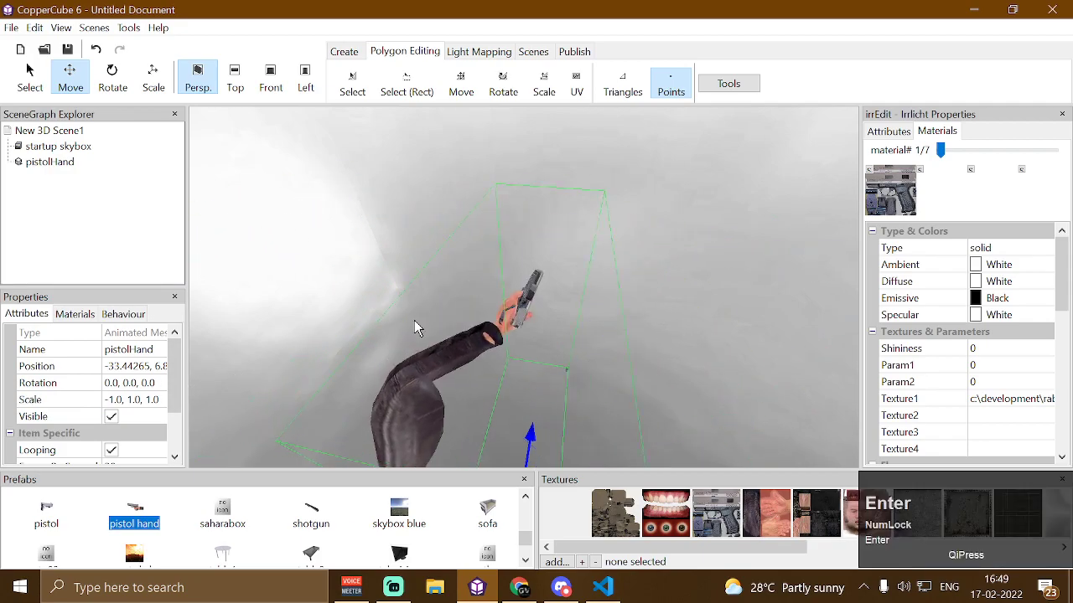
Set the pistol hand's Scale back to 1.0, 1.0, 1.0
{"action": "left_click_drag", "start_coordinate": [447, 292], "coordinate": [453, 261]}
{"action": "key", "text": "Left"}
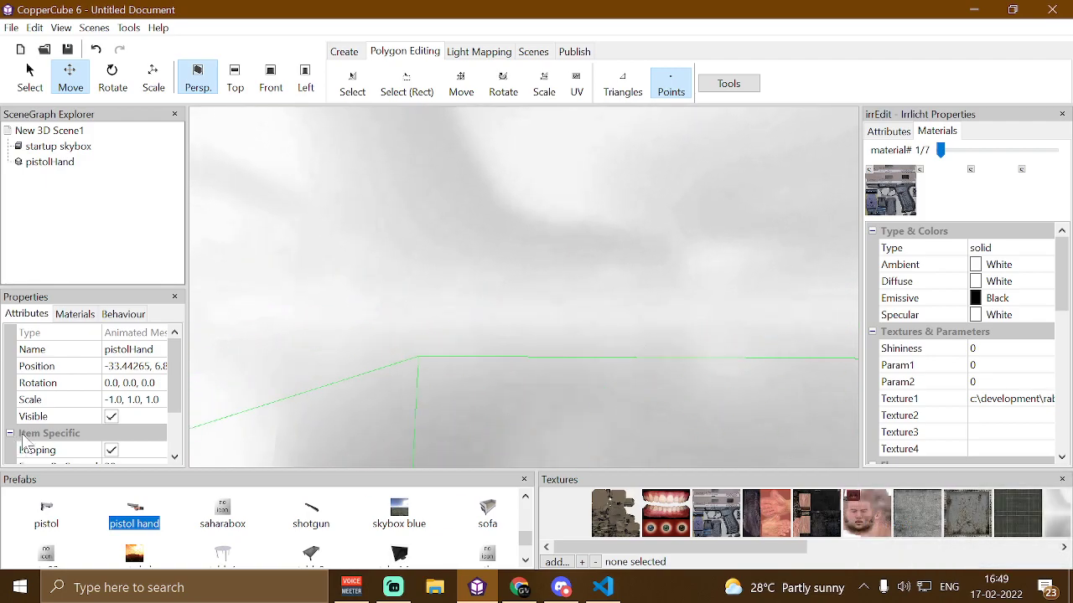
{"action": "left_click", "coordinate": [80, 402]}
{"action": "left_click", "coordinate": [110, 400]}
{"action": "key", "text": "BackSpace"}
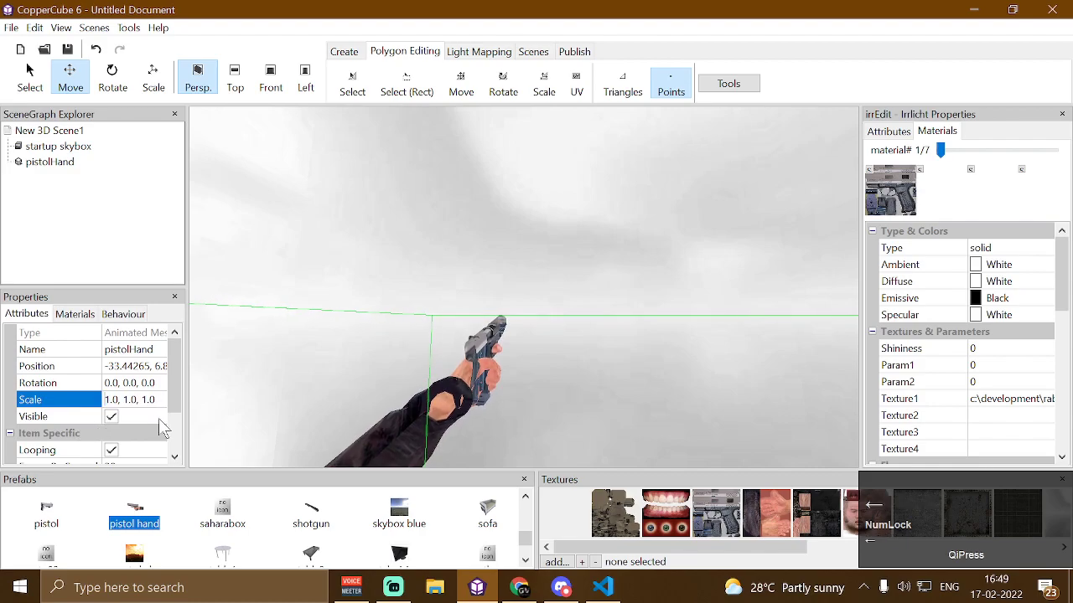
{"action": "key", "text": "Return"}
Open the Animated Meshes Editor through the pistol hand's Animation property edit option
{"action": "left_click_drag", "start_coordinate": [312, 289], "coordinate": [352, 333]}
{"action": "key", "text": "Down"}
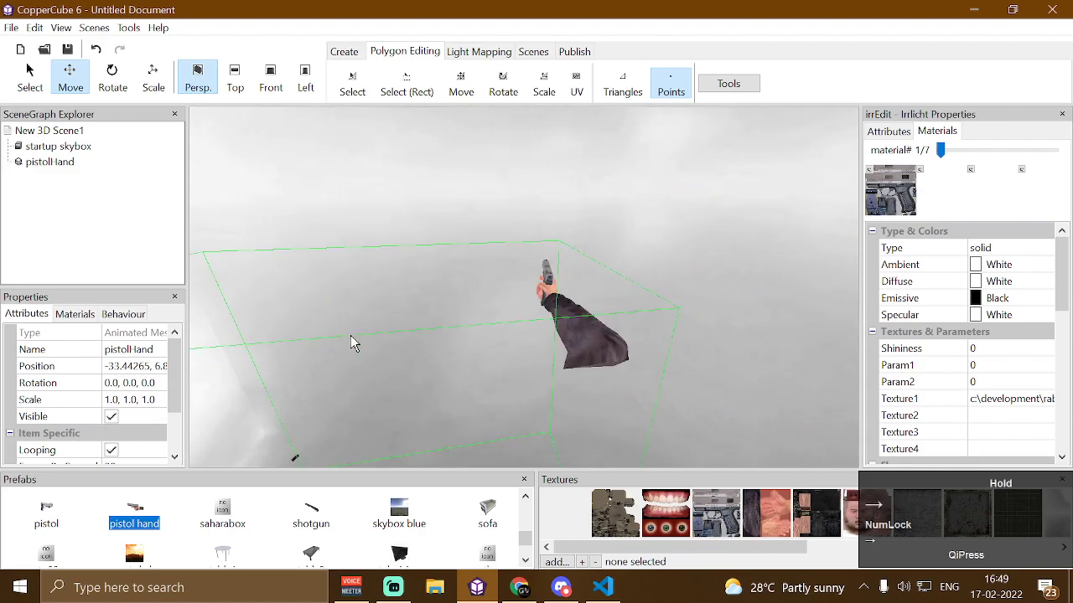
{"action": "key", "text": "Right"}
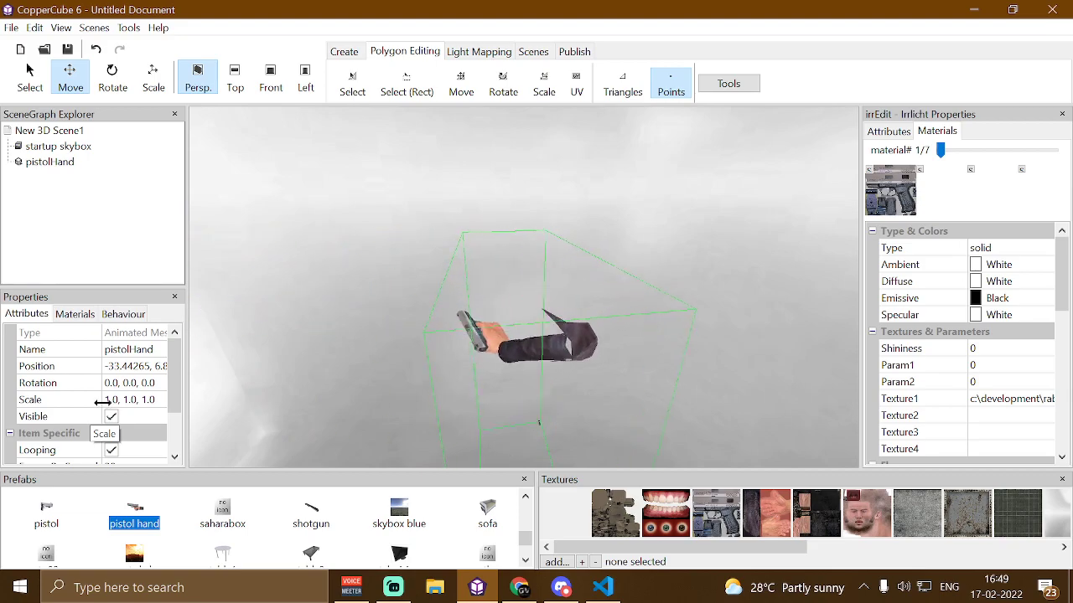
{"action": "left_click", "coordinate": [176, 381]}
{"action": "left_click_drag", "start_coordinate": [176, 382], "coordinate": [123, 425]}
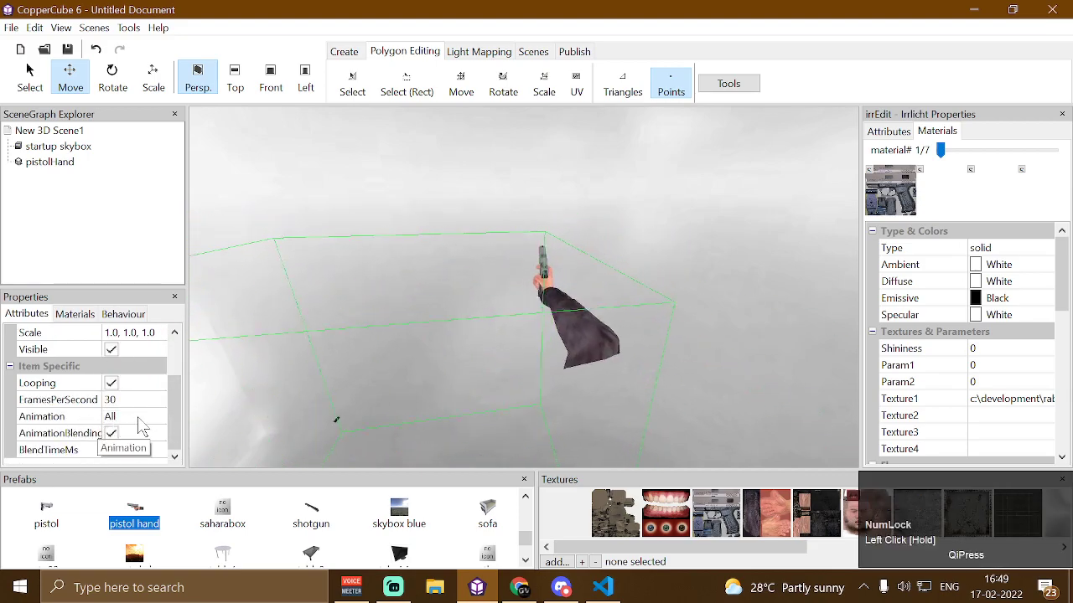
{"action": "left_click", "coordinate": [114, 419]}
{"action": "left_click", "coordinate": [158, 417]}
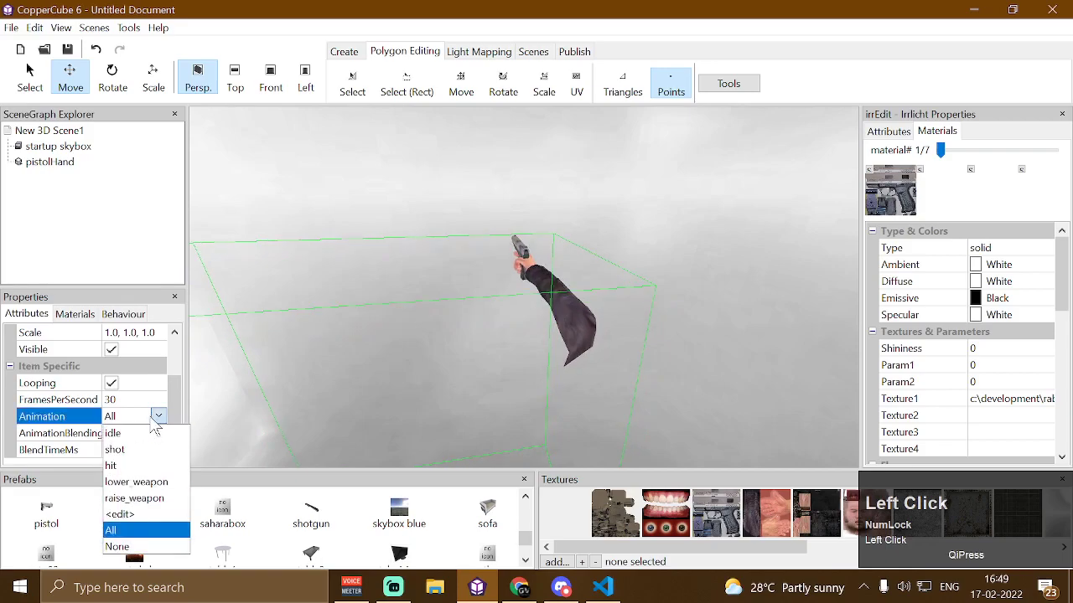
{"action": "left_click", "coordinate": [126, 513]}
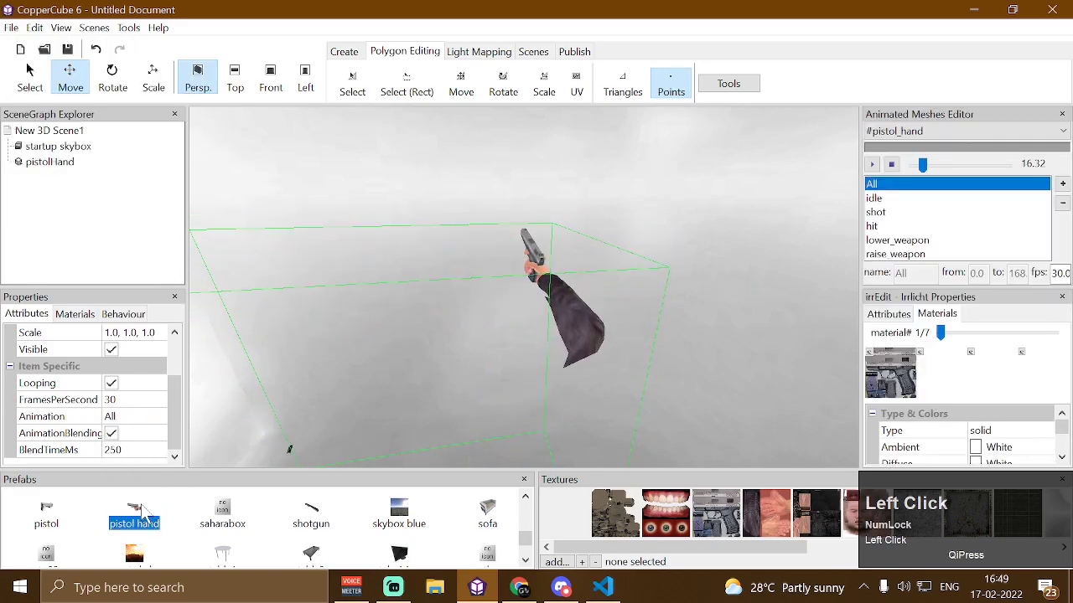
Close the Irrlicht properties panel and apply Correct Rotation with X 90.0 to the pistol hand mesh
{"action": "left_click", "coordinate": [1062, 297]}
{"action": "mouse_move", "coordinate": [967, 189]}
{"action": "left_mouse_down"}
{"action": "mouse_move", "coordinate": [933, 215]}
{"action": "mouse_move", "coordinate": [948, 188]}
{"action": "mouse_move", "coordinate": [890, 240]}
{"action": "left_mouse_up"}
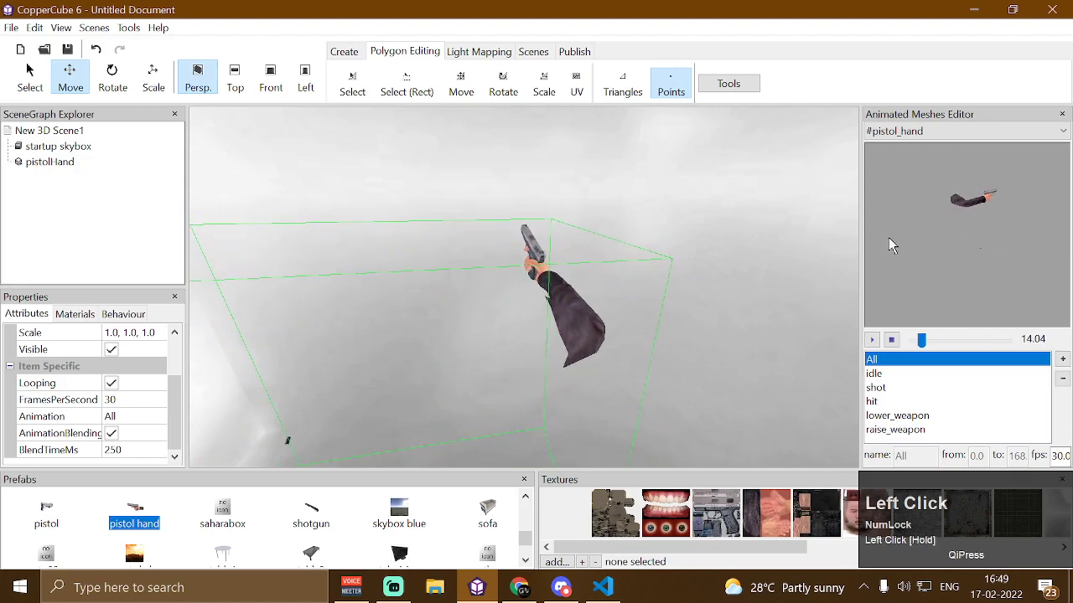
{"action": "right_click", "coordinate": [941, 207]}
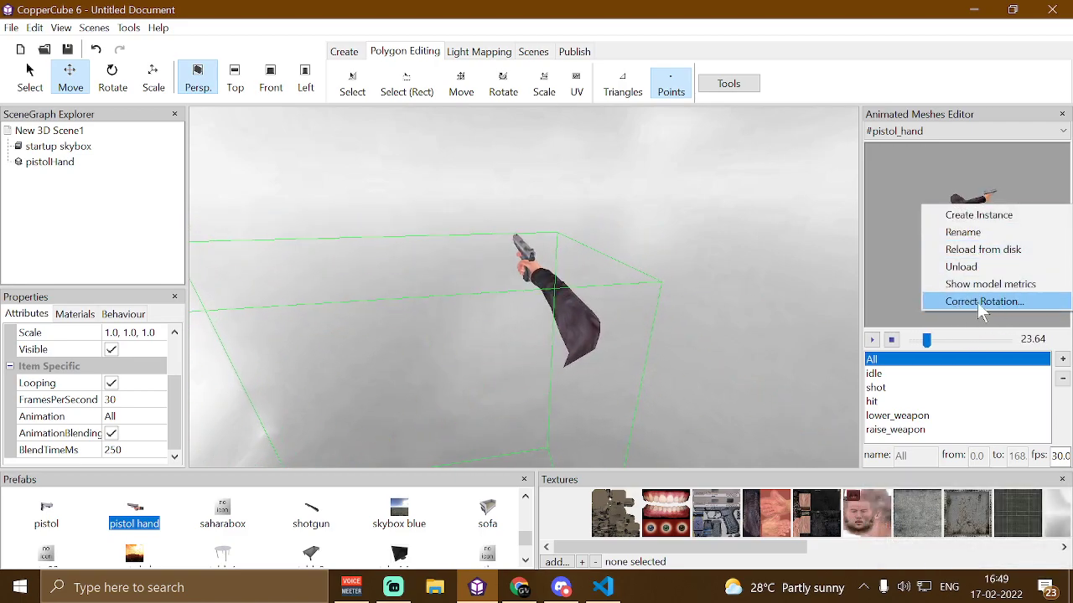
{"action": "left_click", "coordinate": [1010, 302]}
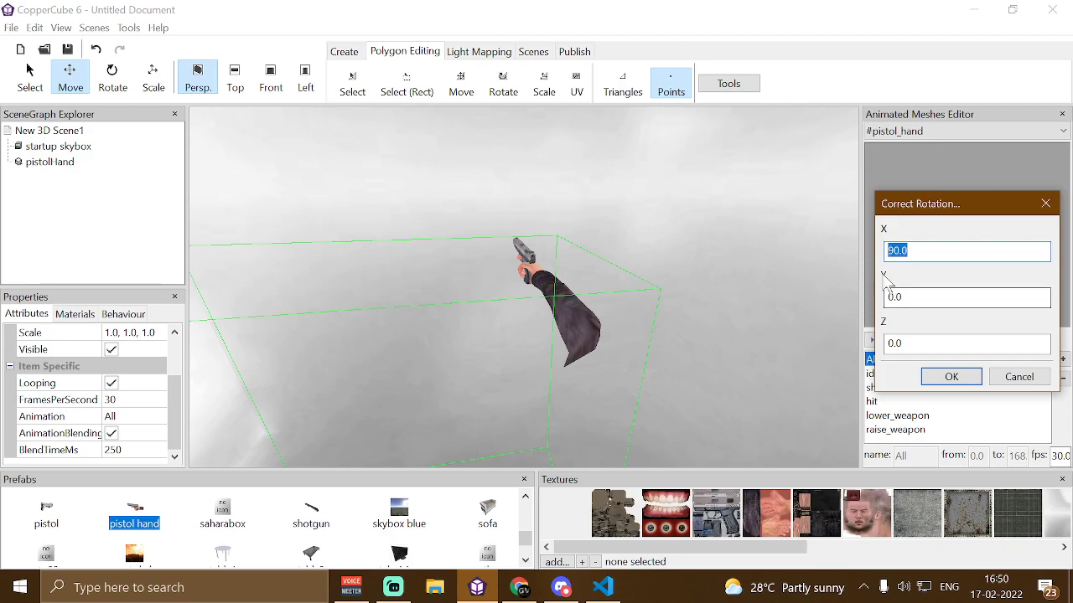
{"action": "left_click", "coordinate": [966, 383]}
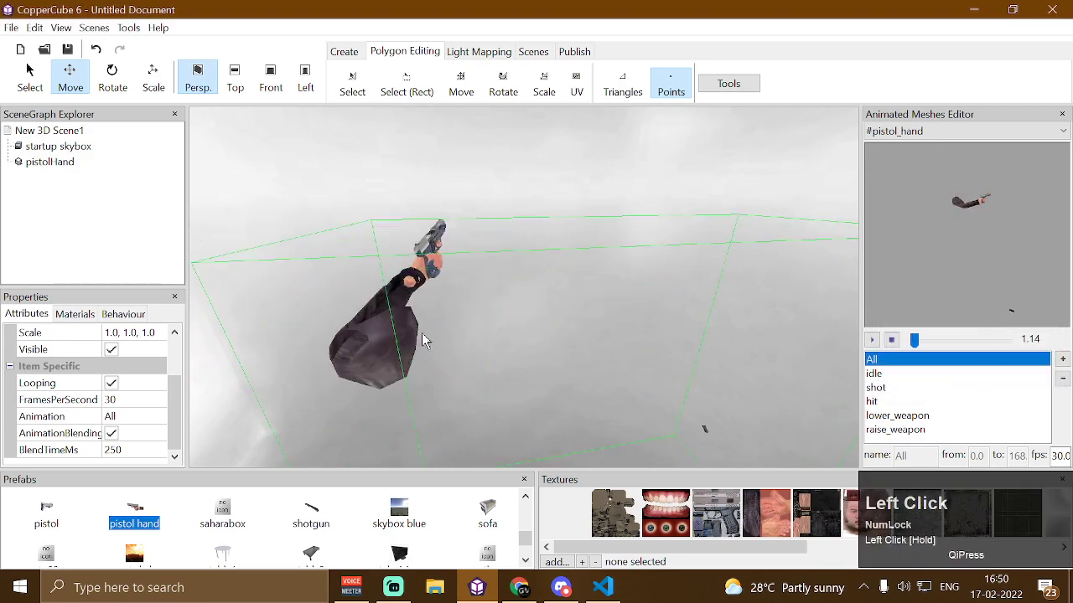
{"action": "left_click", "coordinate": [394, 290]}
{"action": "key", "text": "Left"}
{"action": "key", "text": "Right"}
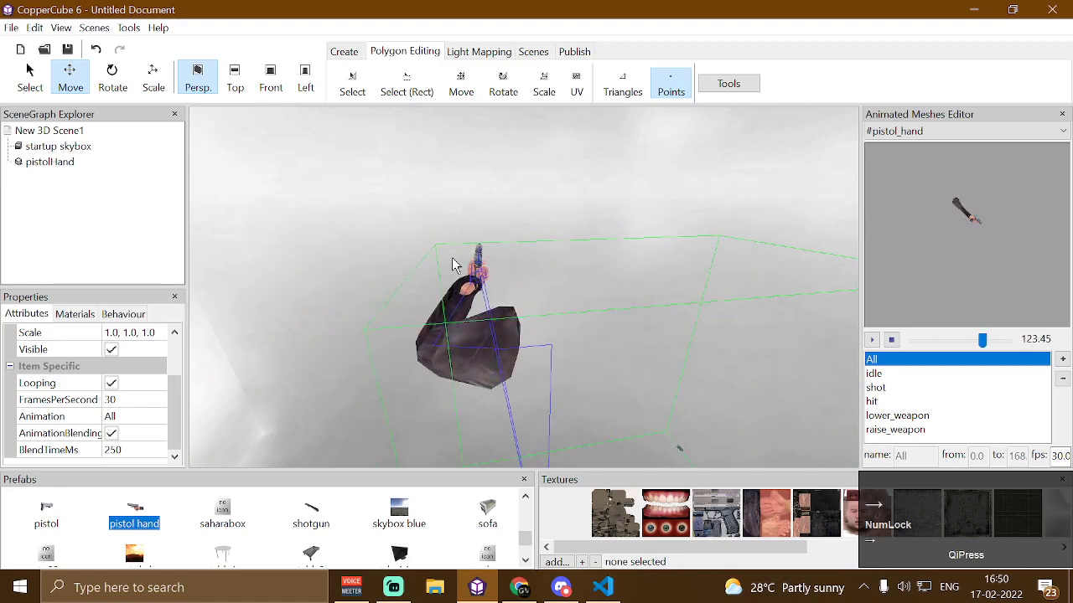
Open and confirm the Advanced Settings of both of the pistol hand's materials
{"action": "left_click", "coordinate": [170, 403]}
{"action": "mouse_move", "coordinate": [169, 396]}
{"action": "left_mouse_down"}
{"action": "mouse_move", "coordinate": [171, 371]}
{"action": "mouse_move", "coordinate": [131, 392]}
{"action": "mouse_move", "coordinate": [179, 389]}
{"action": "mouse_move", "coordinate": [184, 370]}
{"action": "mouse_move", "coordinate": [178, 381]}
{"action": "left_mouse_up"}
{"action": "left_click", "coordinate": [107, 383]}
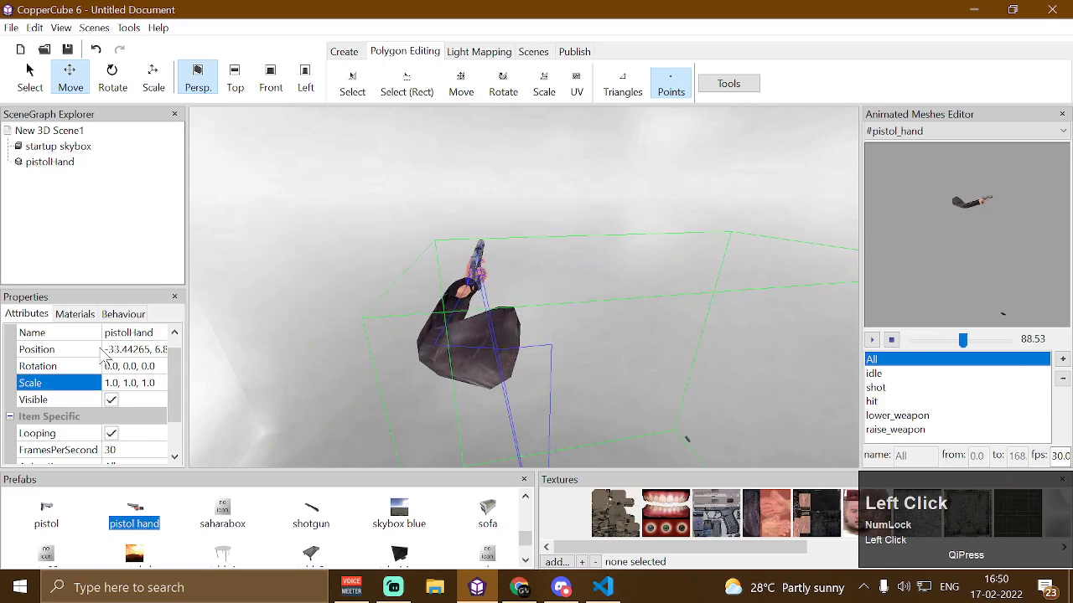
{"action": "left_click", "coordinate": [74, 313]}
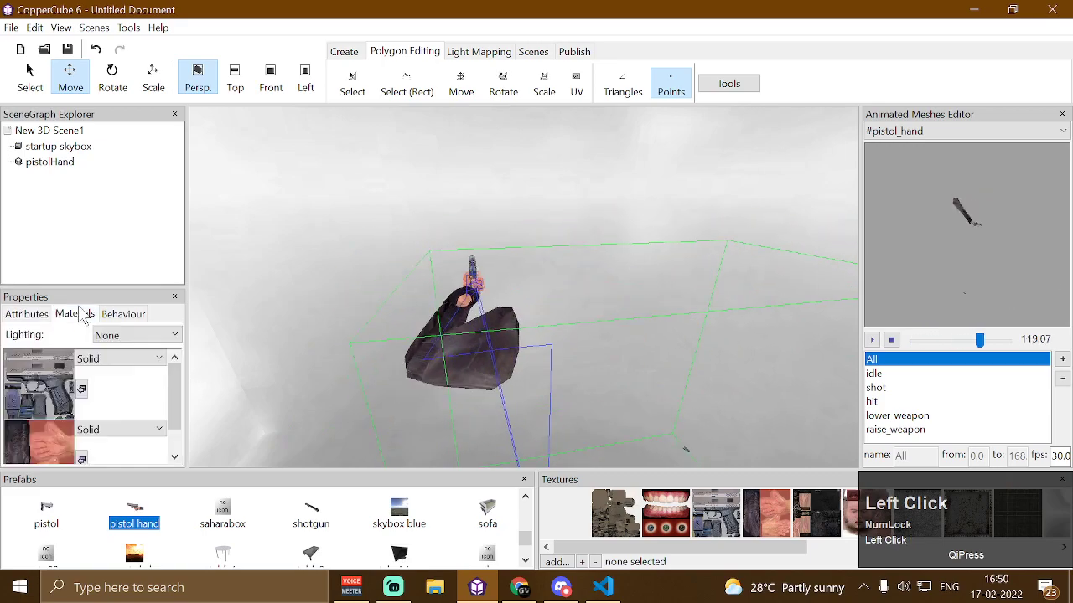
{"action": "left_click", "coordinate": [159, 359]}
{"action": "left_click", "coordinate": [113, 455]}
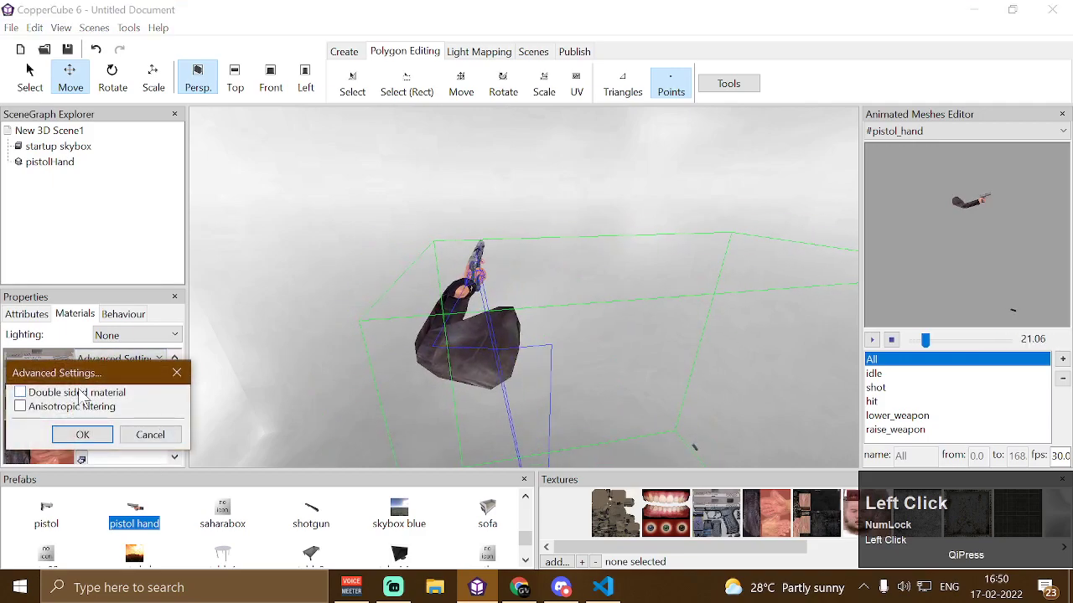
{"action": "left_click", "coordinate": [98, 439]}
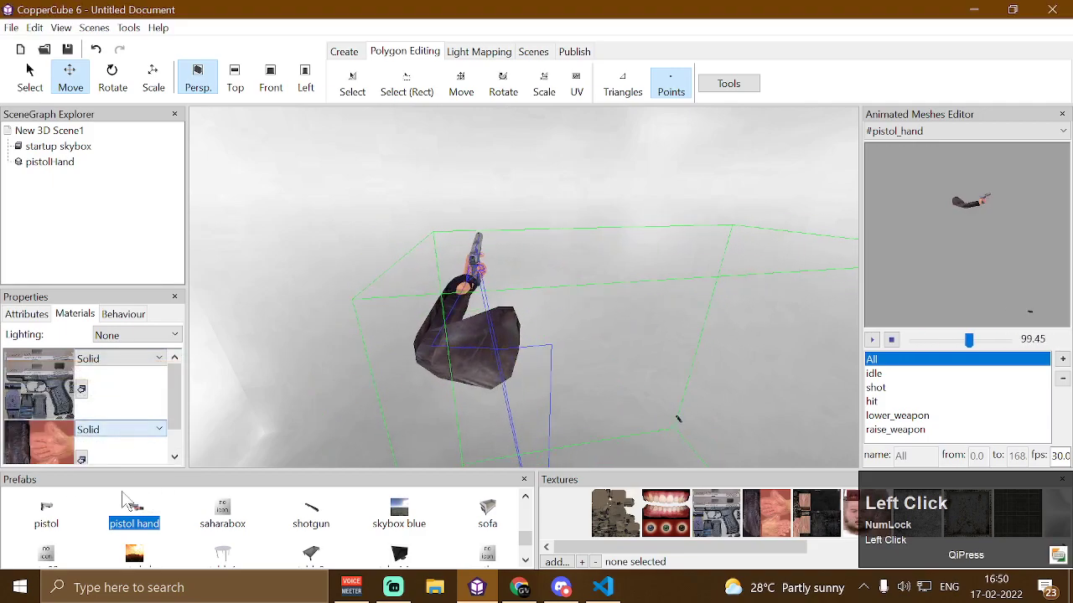
{"action": "left_click", "coordinate": [126, 429]}
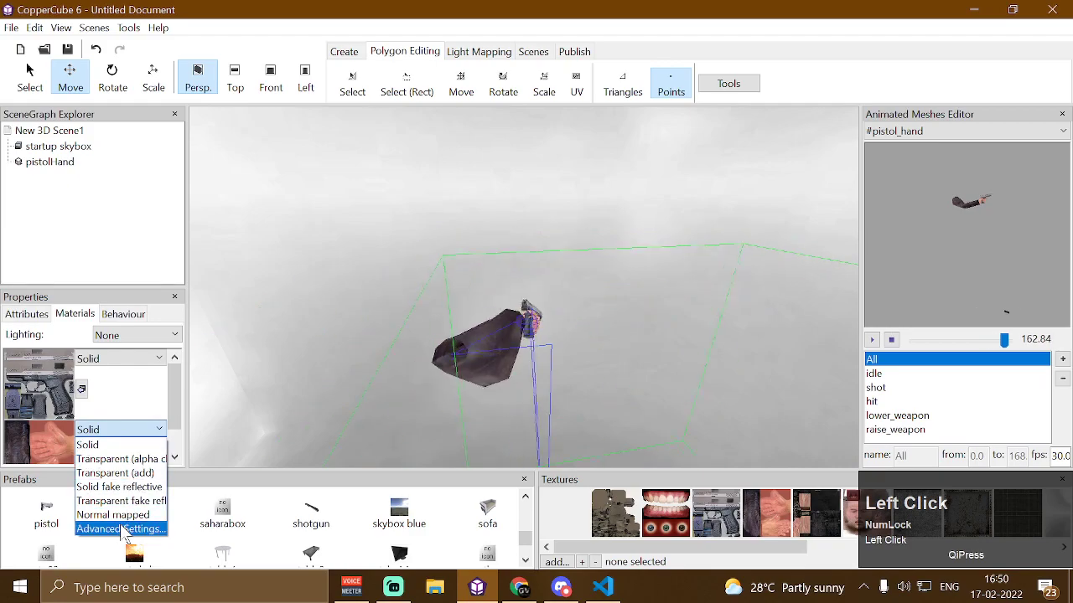
{"action": "left_click", "coordinate": [109, 526]}
{"action": "left_click", "coordinate": [88, 439]}
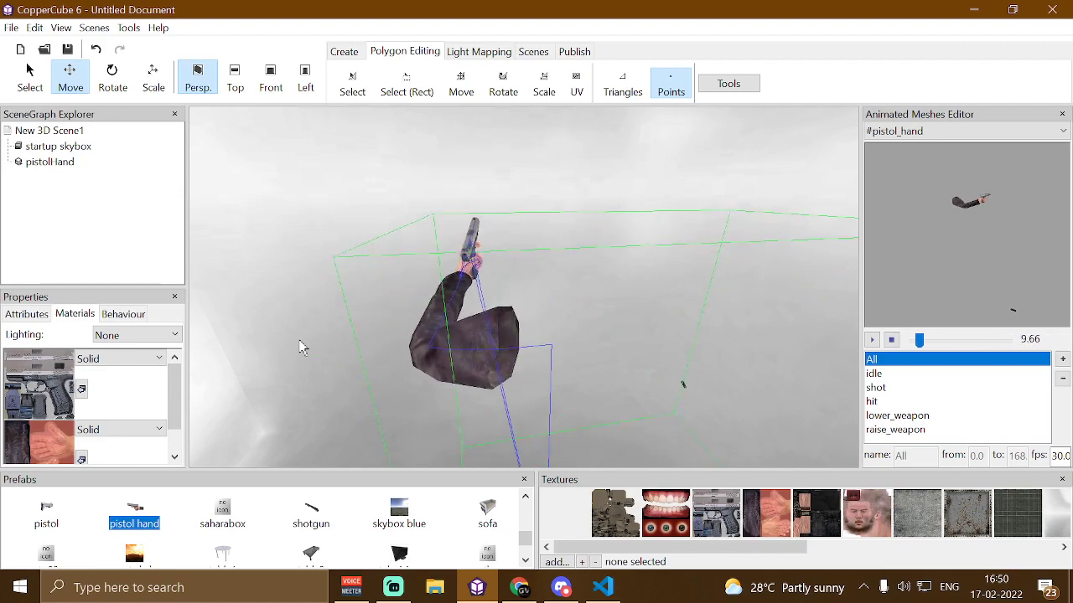
Open Correct Rotation for the pistol hand mesh and cancel it
{"action": "left_click", "coordinate": [27, 314]}
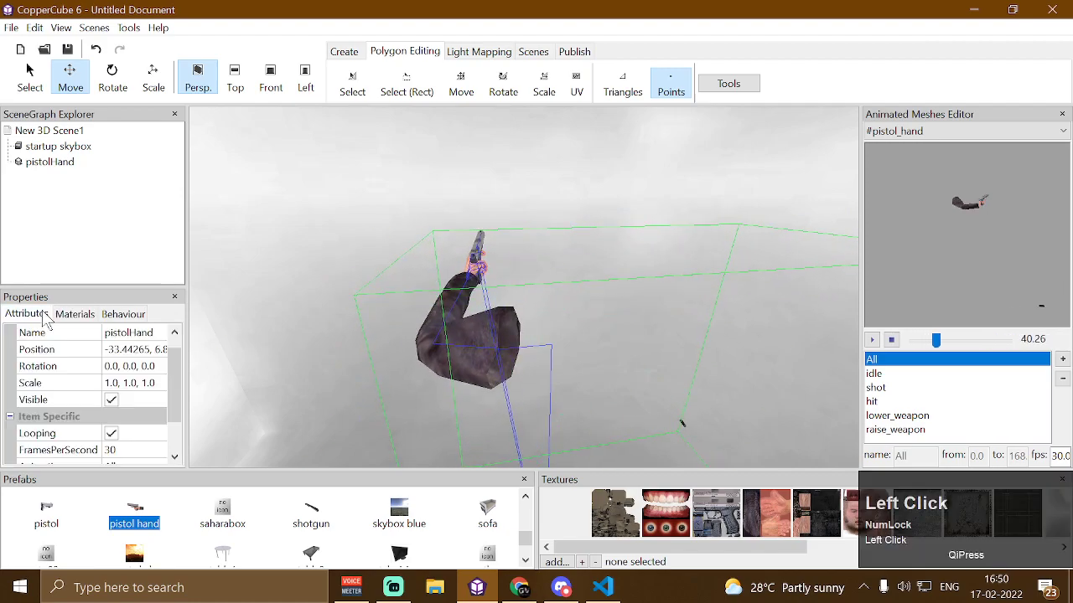
{"action": "left_click", "coordinate": [106, 383]}
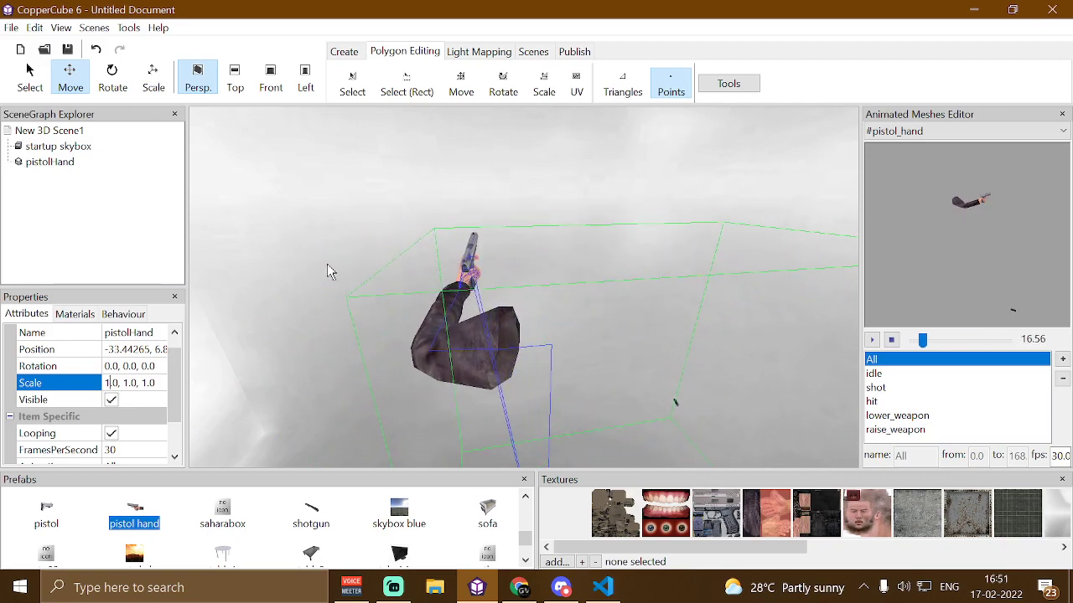
{"action": "right_click", "coordinate": [943, 285]}
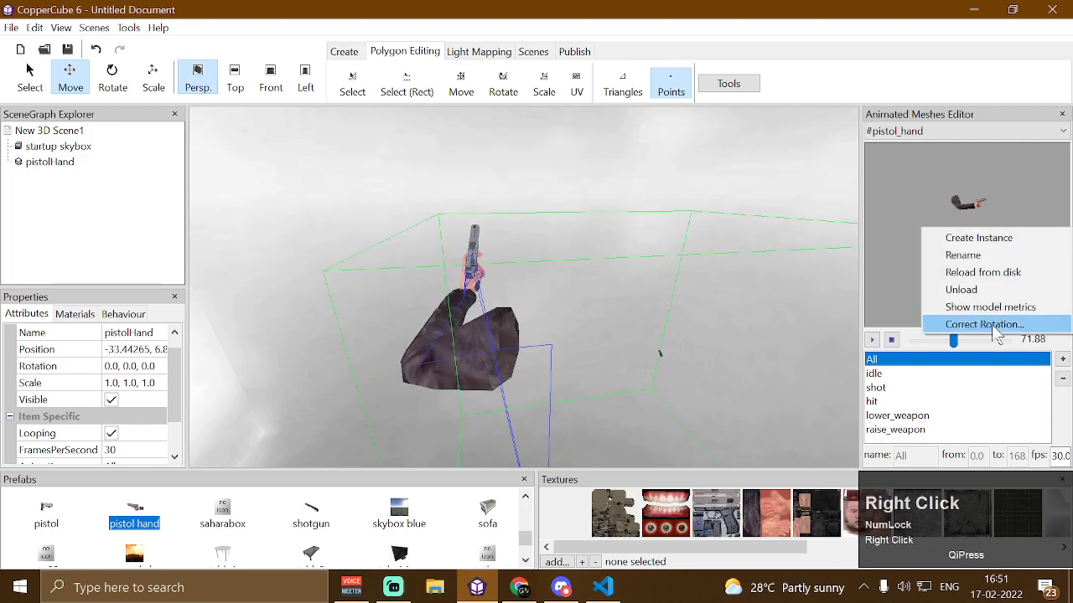
{"action": "left_click", "coordinate": [993, 325]}
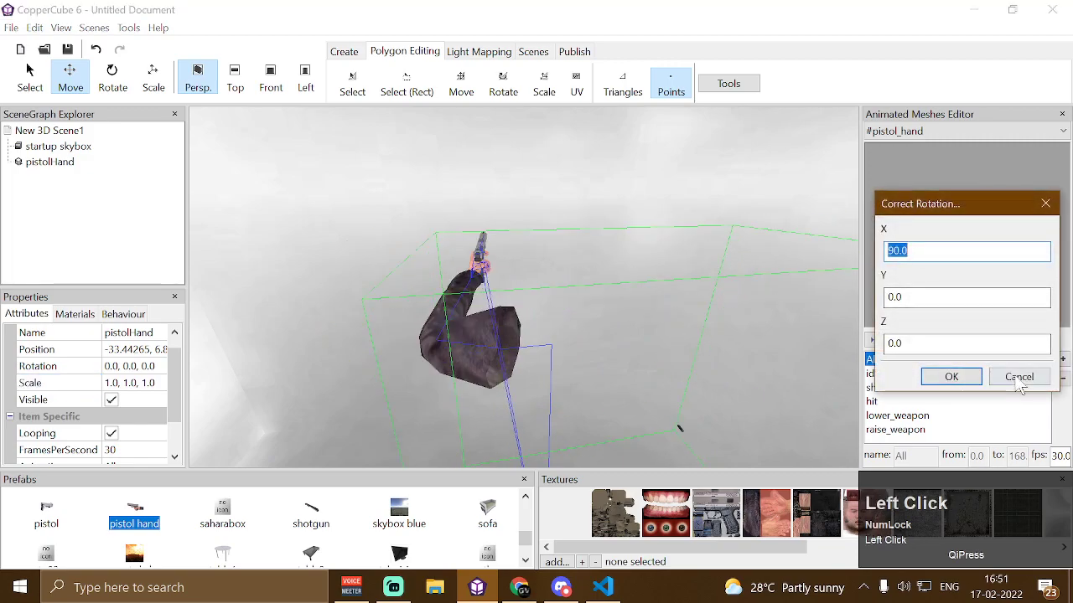
{"action": "left_click", "coordinate": [1019, 376]}
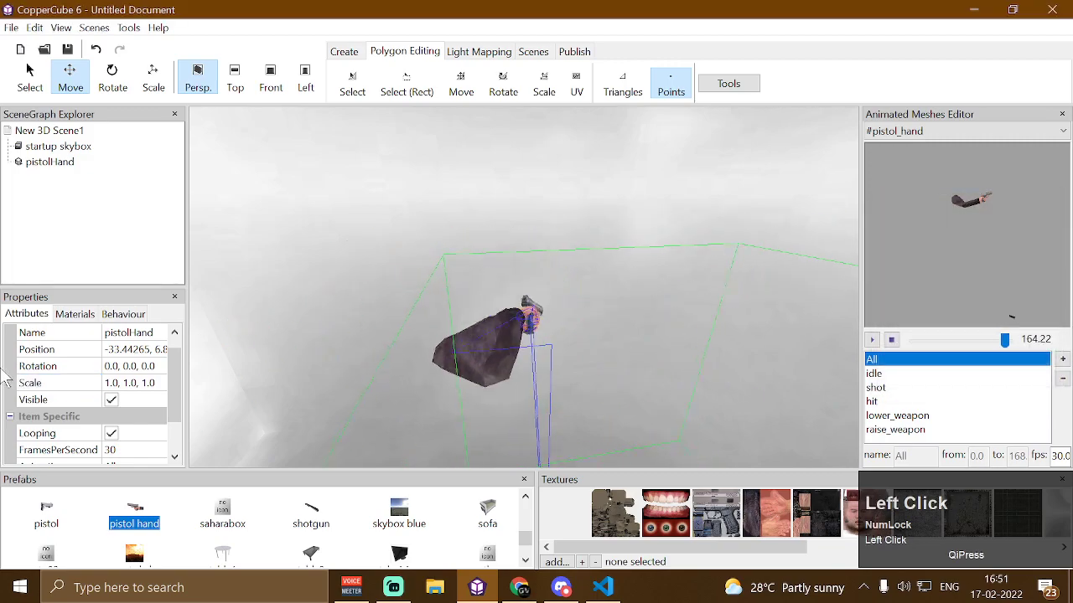
Set the pistol hand's Scale to 10.0, 1.0, 1.0, then delete the pistol hand from the scene
{"action": "left_click", "coordinate": [108, 383]}
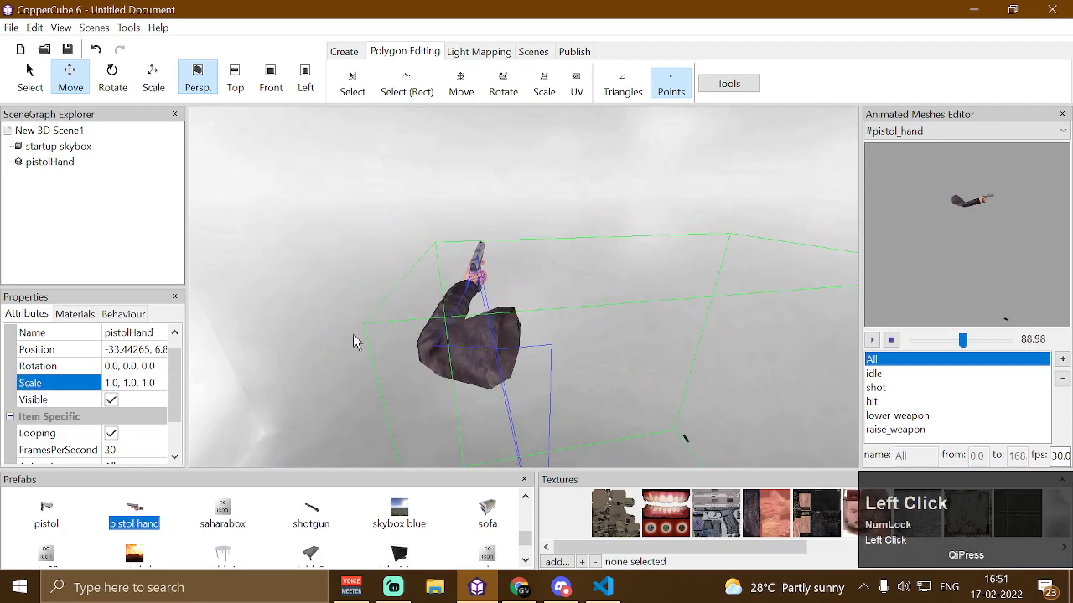
{"action": "left_click", "coordinate": [469, 309]}
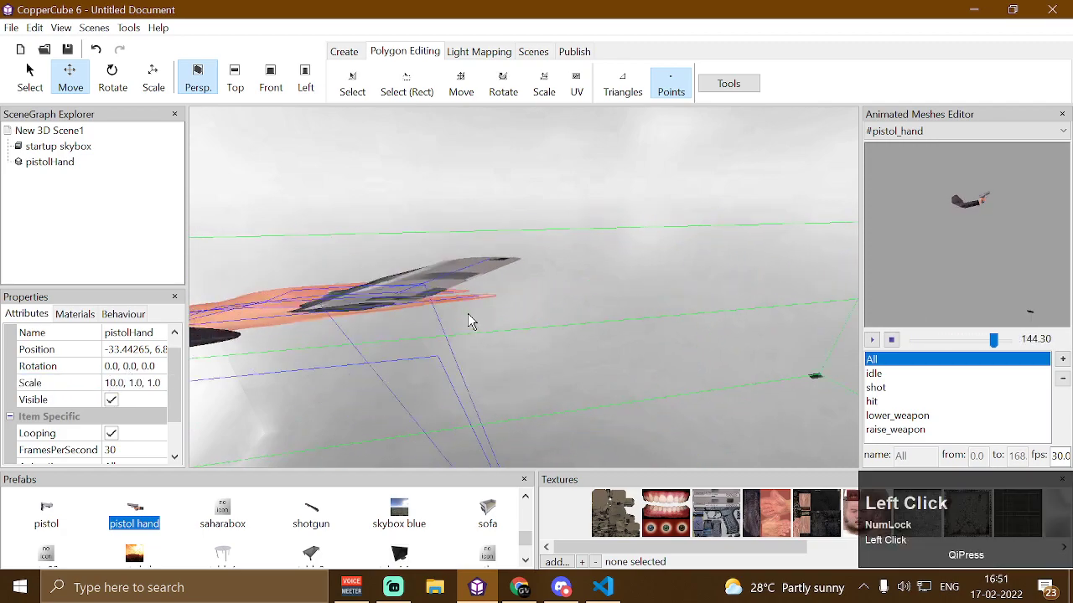
{"action": "key", "text": "Delete"}
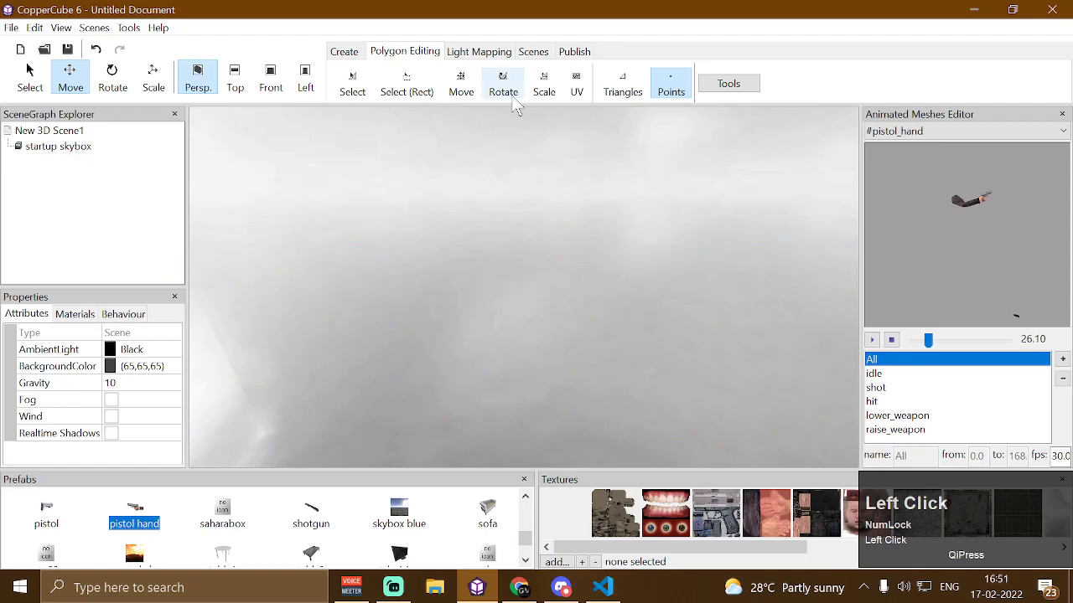
Create a terrain in the scene
{"action": "left_click", "coordinate": [340, 53]}
{"action": "left_click", "coordinate": [555, 84]}
{"action": "left_click", "coordinate": [577, 399]}
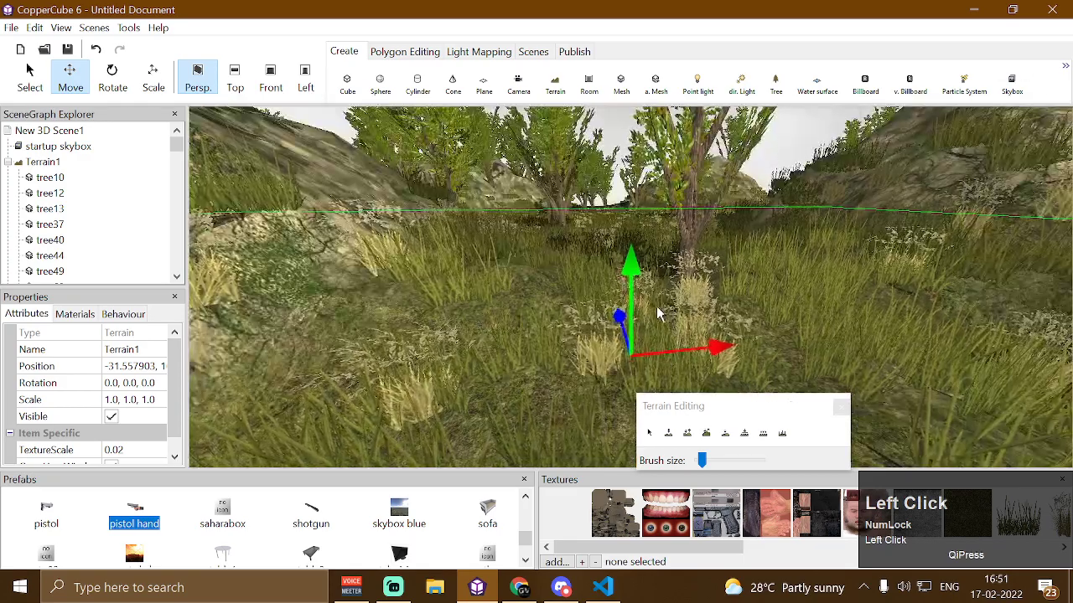
Try moving and rotating the terrain with the Move and Rotate tools
{"action": "left_click_drag", "start_coordinate": [658, 314], "coordinate": [683, 321]}
{"action": "left_click_drag", "start_coordinate": [451, 414], "coordinate": [419, 331]}
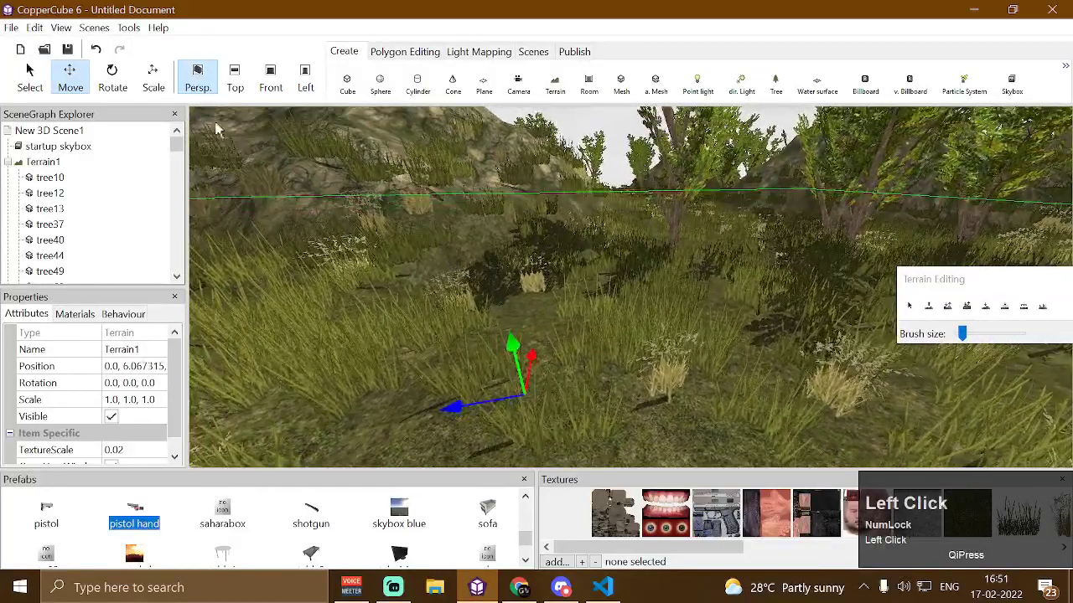
{"action": "left_click", "coordinate": [114, 78]}
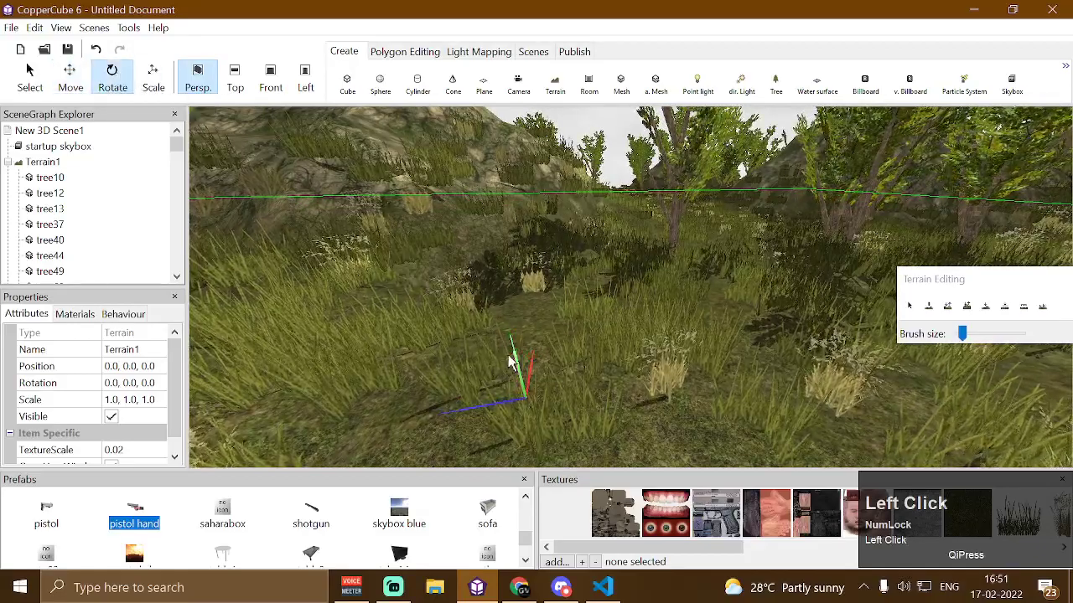
{"action": "left_click_drag", "start_coordinate": [507, 362], "coordinate": [550, 309]}
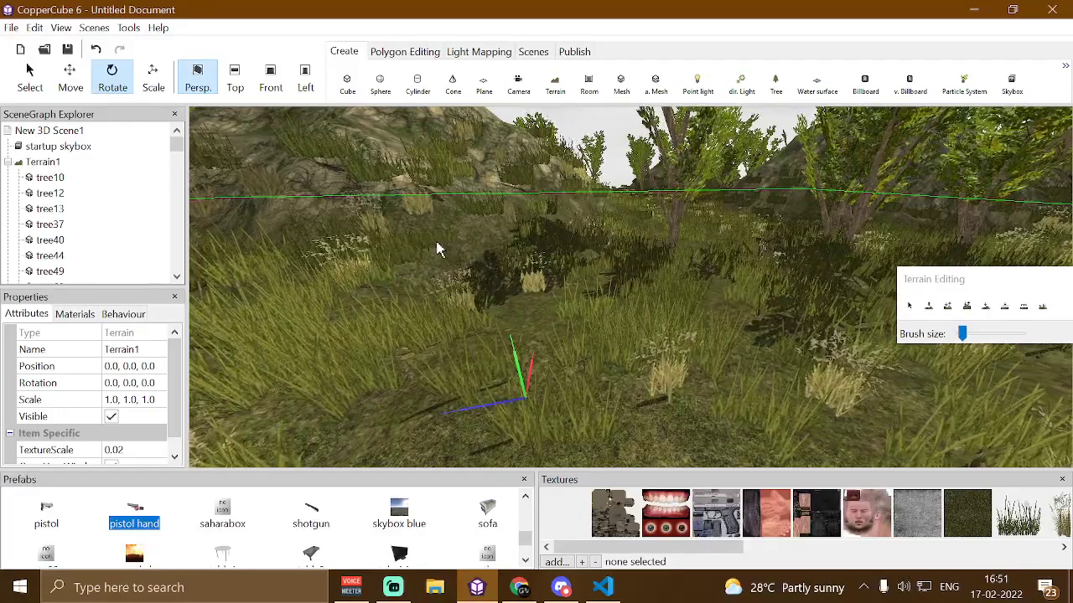
Collapse Terrain1 in the scene graph and inspect the skybox and terrain nodes
{"action": "left_click", "coordinate": [17, 162]}
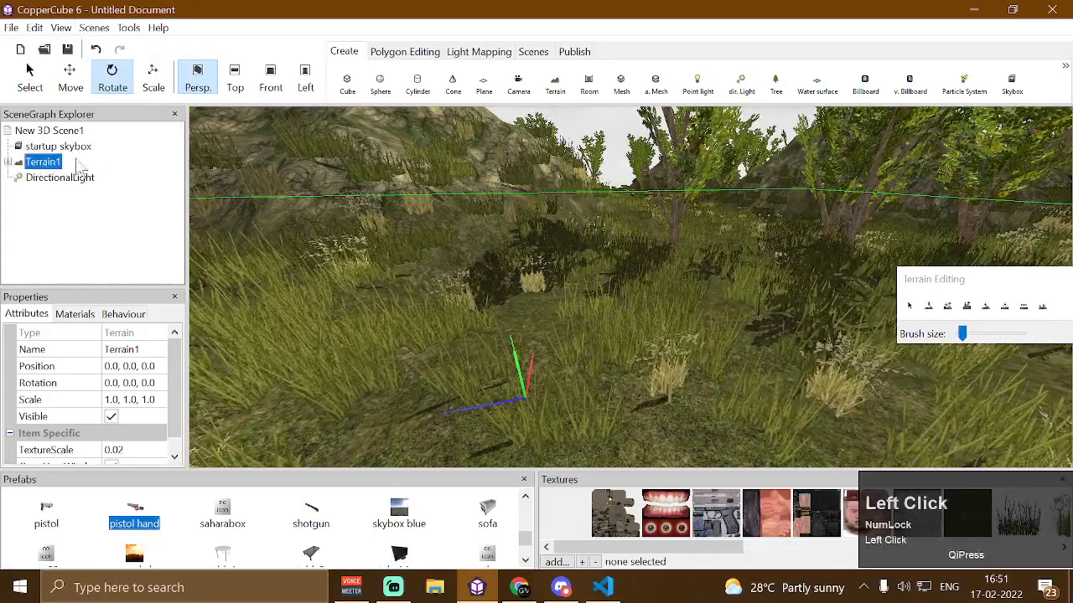
{"action": "left_click", "coordinate": [67, 147]}
{"action": "left_click", "coordinate": [43, 163]}
{"action": "left_click", "coordinate": [51, 147]}
{"action": "left_click", "coordinate": [46, 162]}
{"action": "mouse_move", "coordinate": [47, 157]}
{"action": "left_mouse_down"}
{"action": "mouse_move", "coordinate": [48, 139]}
{"action": "mouse_move", "coordinate": [51, 171]}
{"action": "left_mouse_up"}
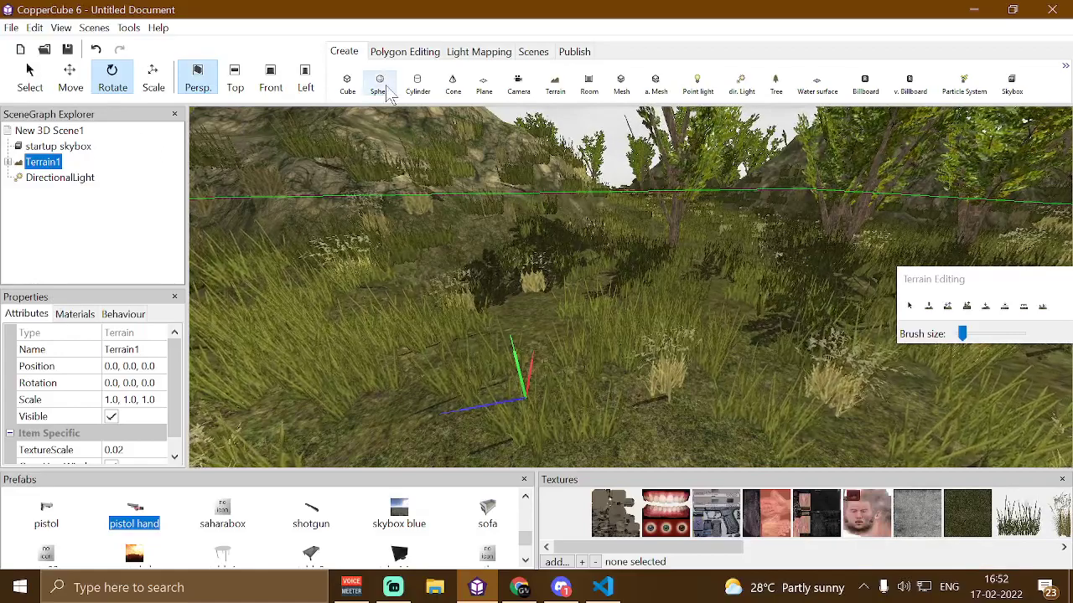
Create a cube mesh on the terrain and move it upward
{"action": "left_click", "coordinate": [347, 82]}
{"action": "left_click", "coordinate": [516, 323]}
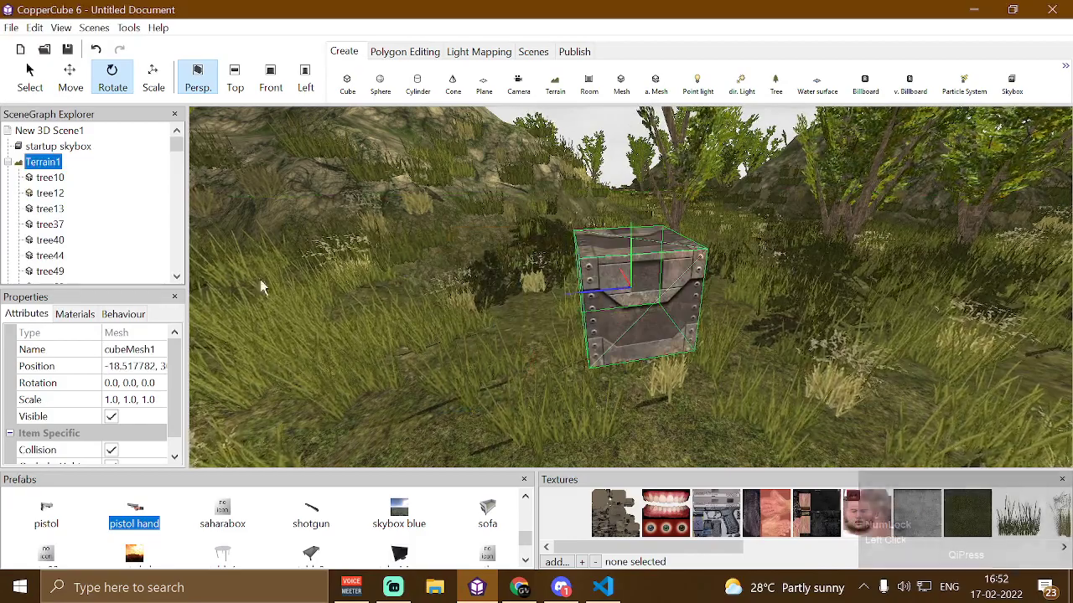
{"action": "left_click", "coordinate": [8, 163]}
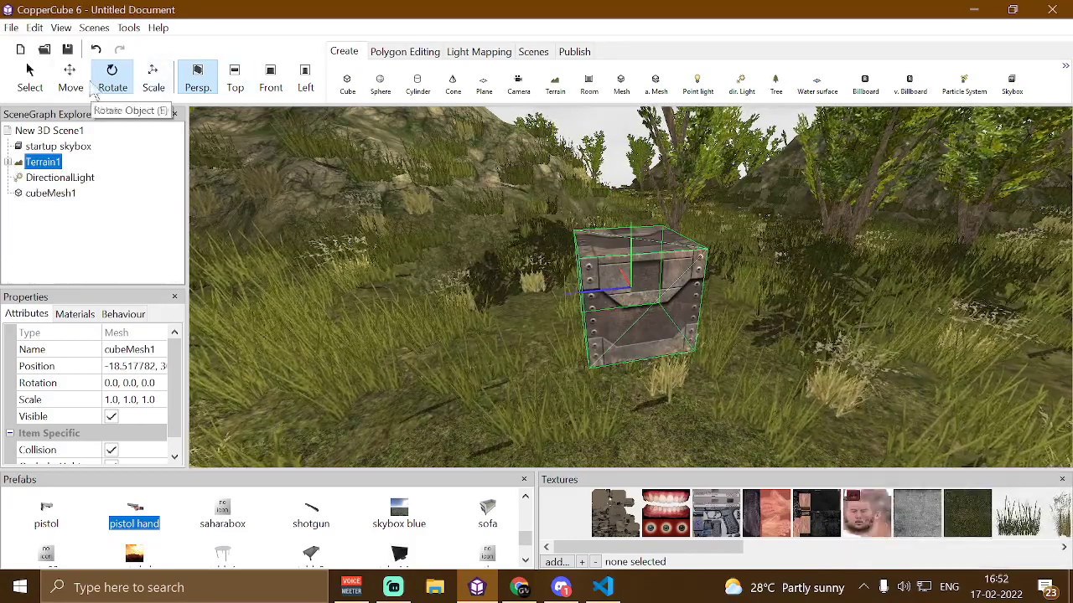
{"action": "left_click", "coordinate": [70, 75]}
{"action": "left_click_drag", "start_coordinate": [631, 240], "coordinate": [632, 153]}
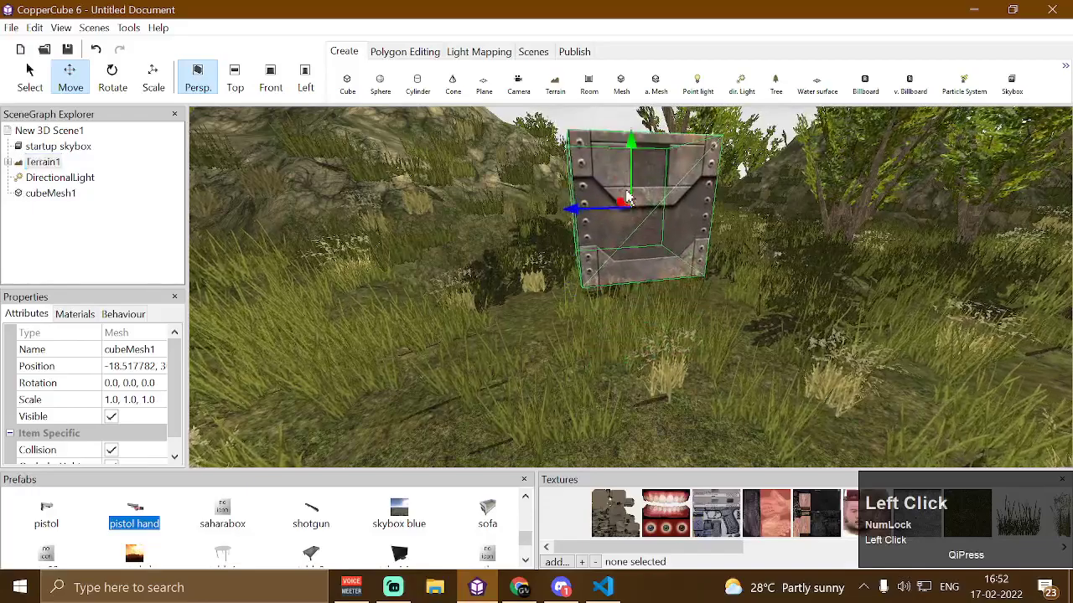
Select the cube and delete it
{"action": "left_click_drag", "start_coordinate": [486, 272], "coordinate": [484, 247]}
{"action": "left_click", "coordinate": [443, 306]}
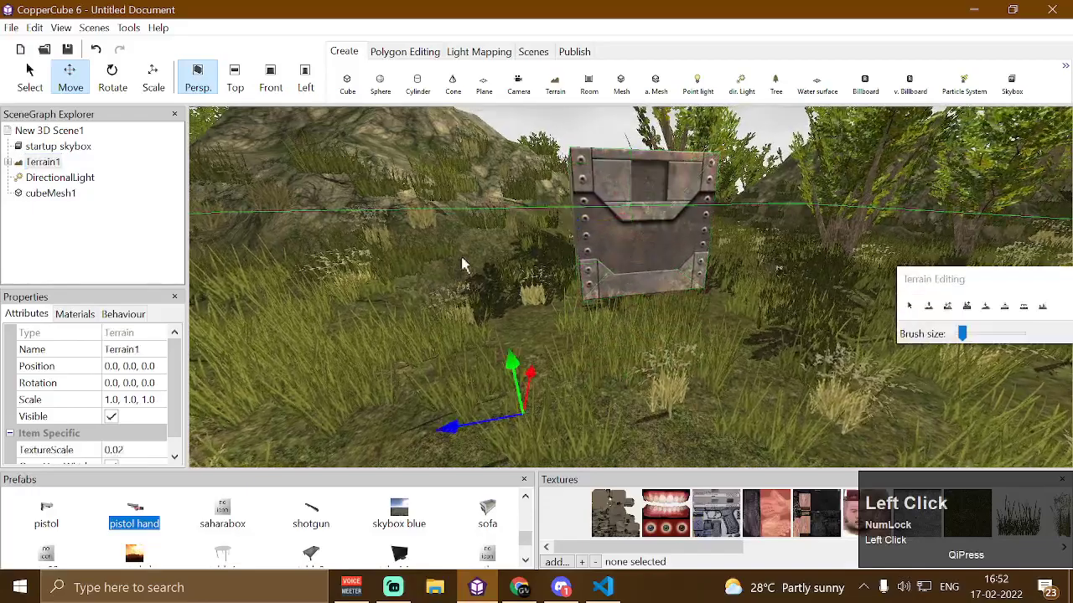
{"action": "left_click", "coordinate": [631, 201]}
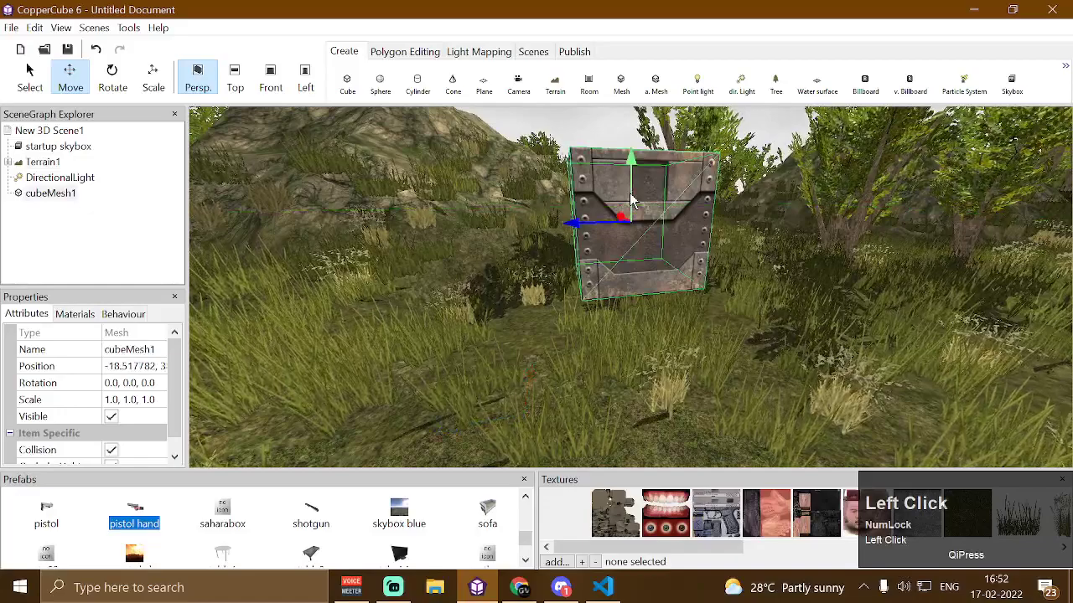
{"action": "key", "text": "Delete"}
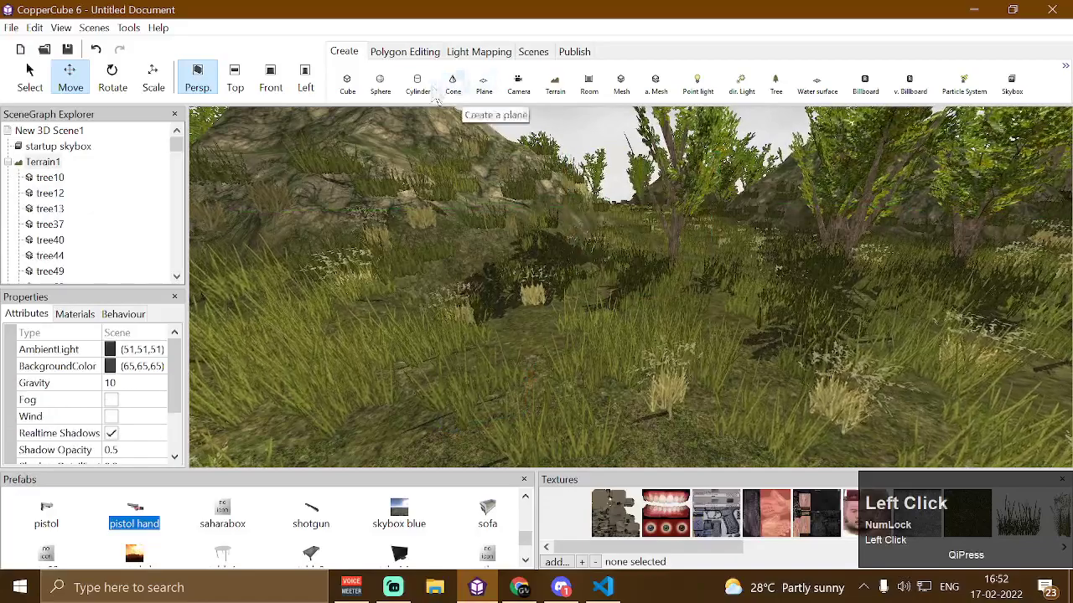
Create a sphere with Radius 0 and Poly count 0
{"action": "left_click", "coordinate": [380, 84]}
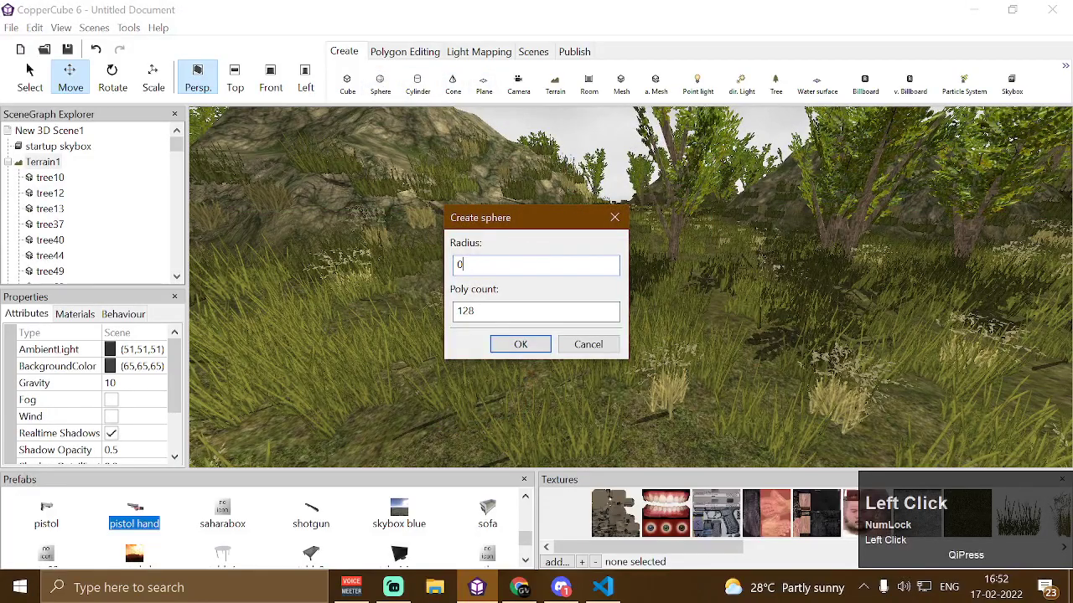
{"action": "left_click", "coordinate": [522, 312]}
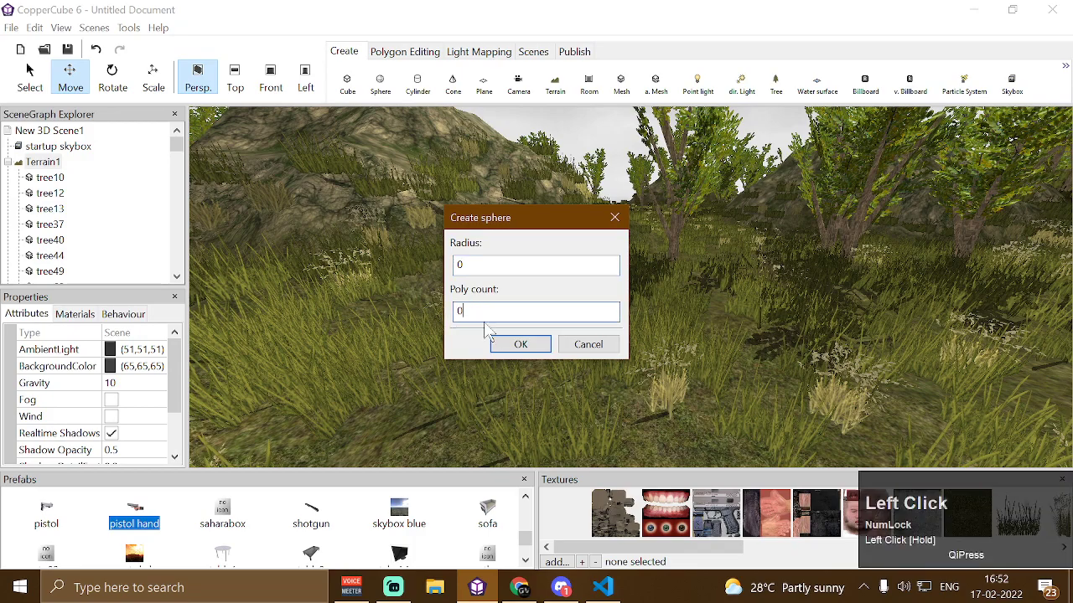
{"action": "left_click", "coordinate": [521, 344]}
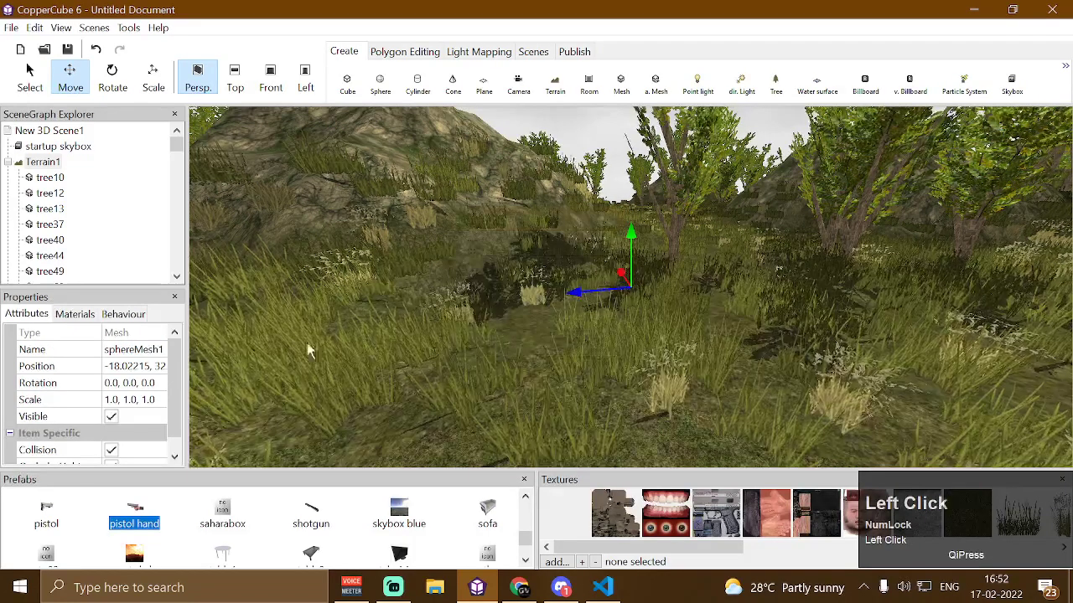
Rename the sphere mesh to Terrain and select it in the scene graph
{"action": "left_click", "coordinate": [133, 349]}
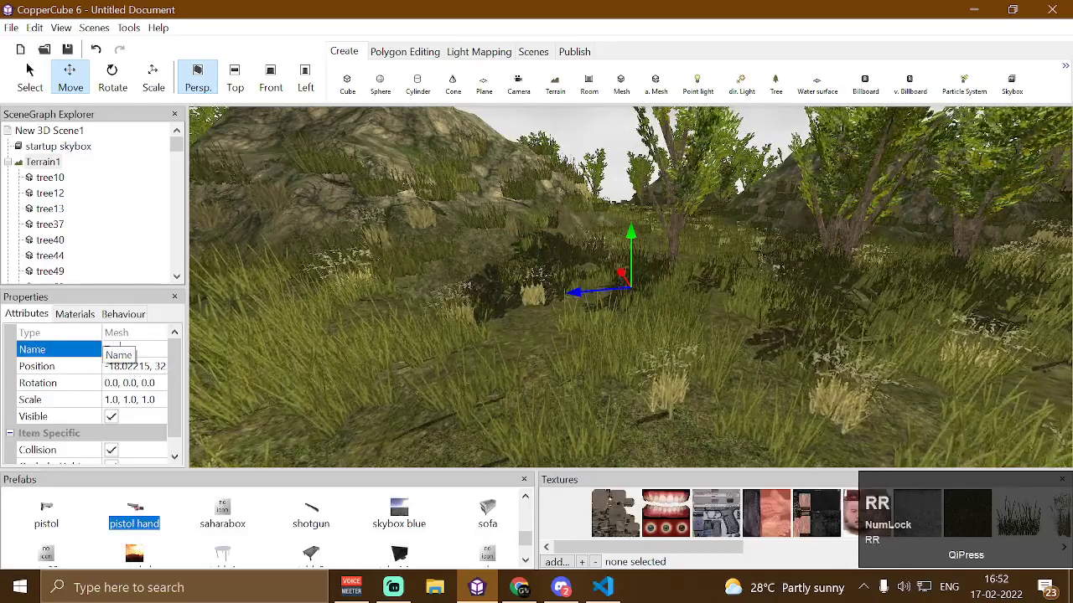
{"action": "key", "text": "Return"}
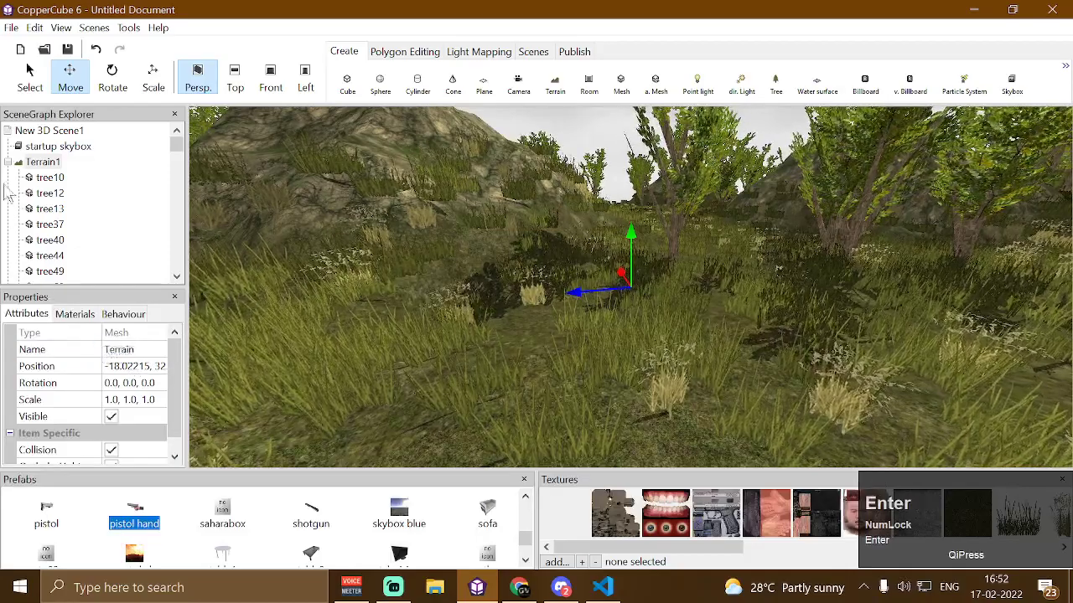
{"action": "left_click", "coordinate": [17, 162]}
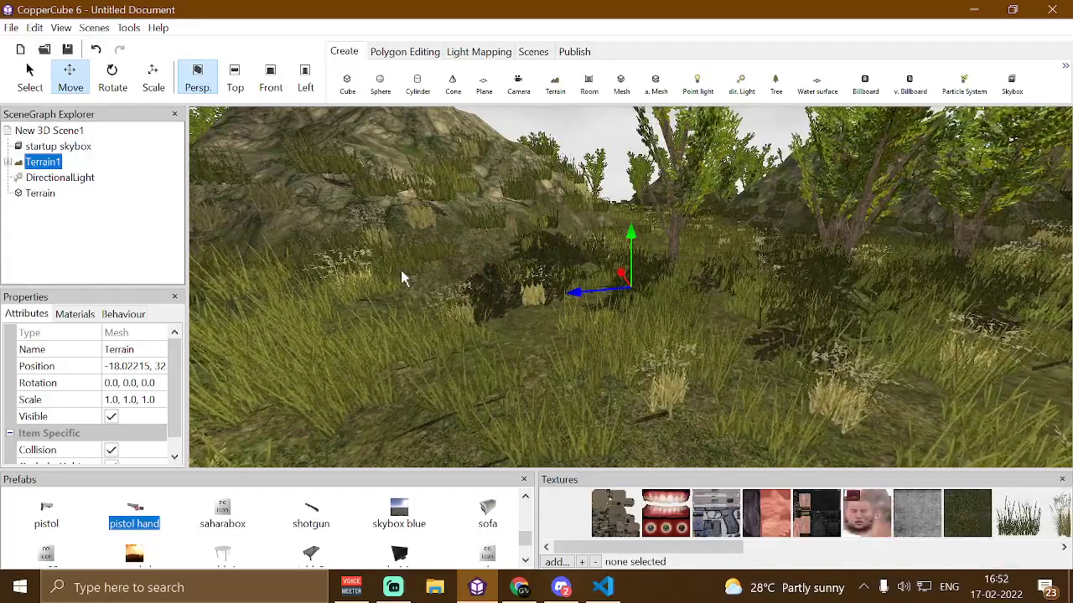
{"action": "left_click", "coordinate": [40, 194]}
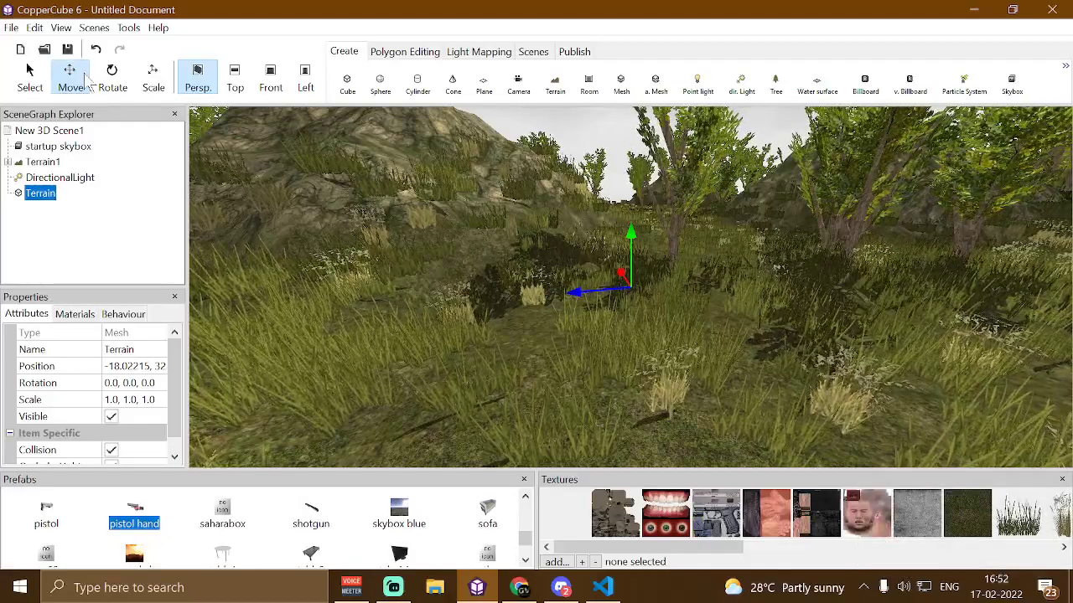
Open the Scripting window
{"action": "left_click", "coordinate": [62, 28]}
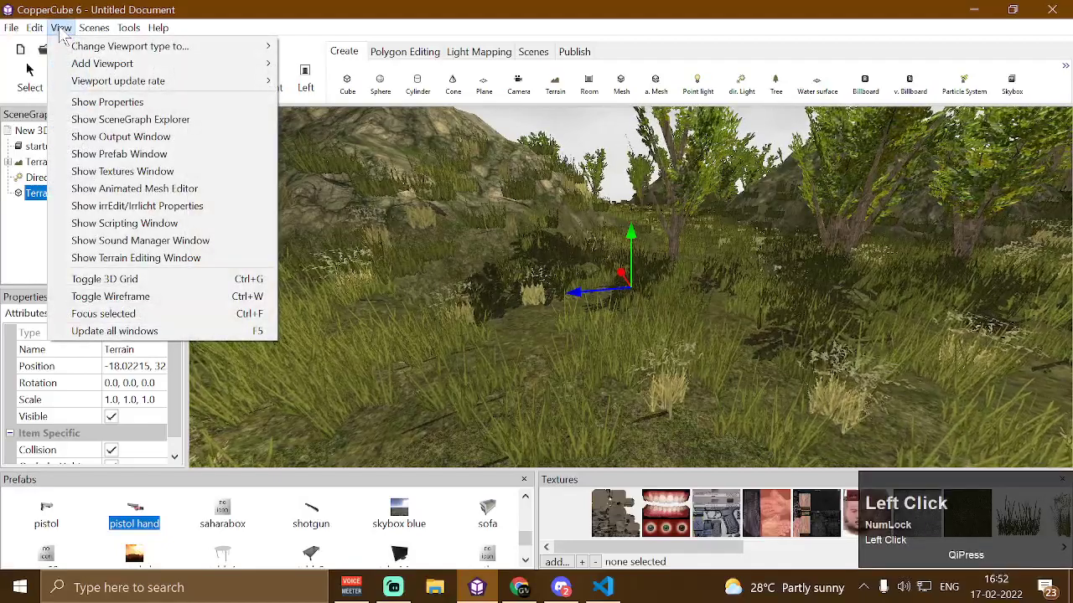
{"action": "left_click", "coordinate": [149, 224]}
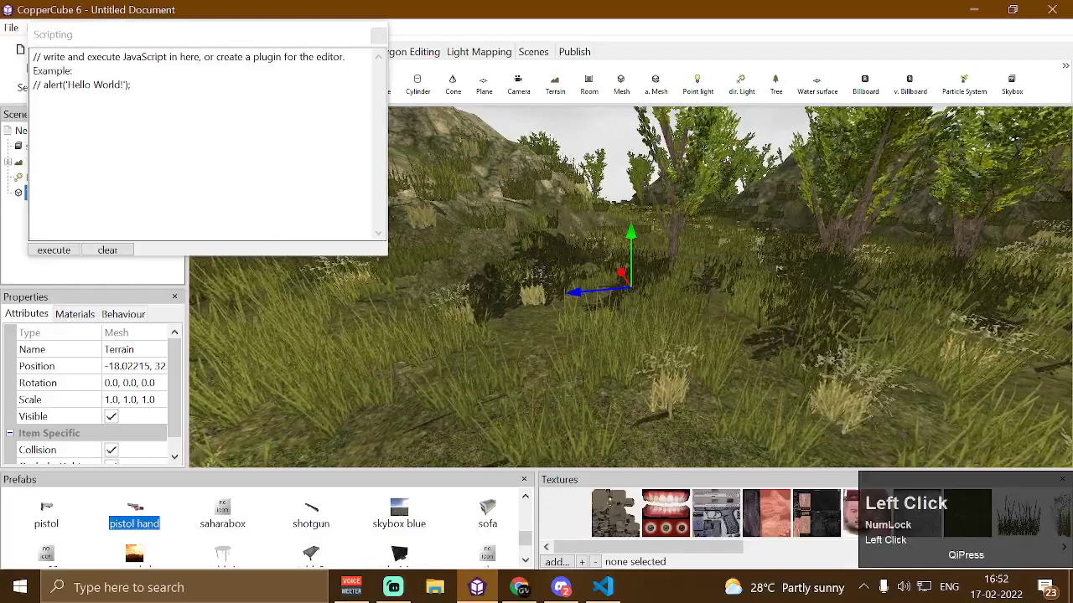
Replace the example text in the Scripting window with the copied script that parents Terrain1 under Terrain
{"action": "left_click_drag", "start_coordinate": [133, 86], "coordinate": [20, 38]}
{"action": "key", "text": "Delete"}
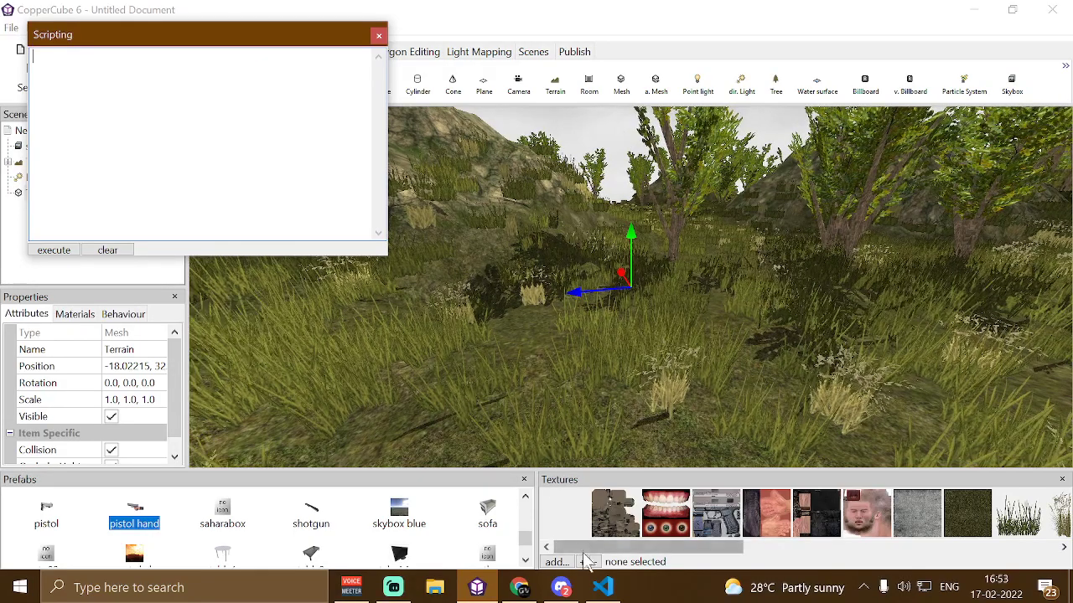
{"action": "left_click", "coordinate": [602, 587]}
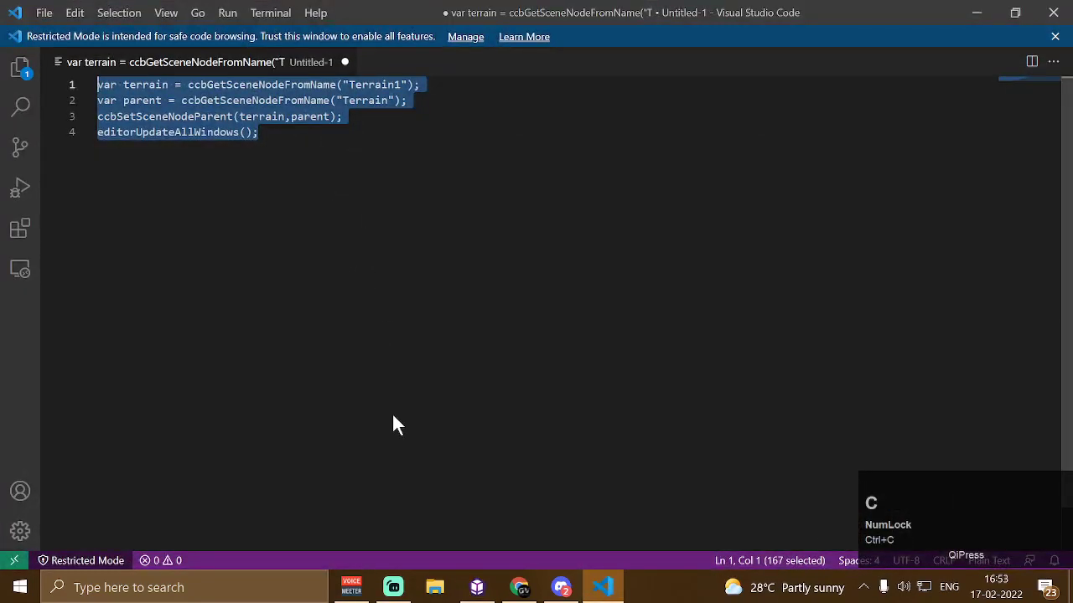
{"action": "left_click", "coordinate": [476, 587]}
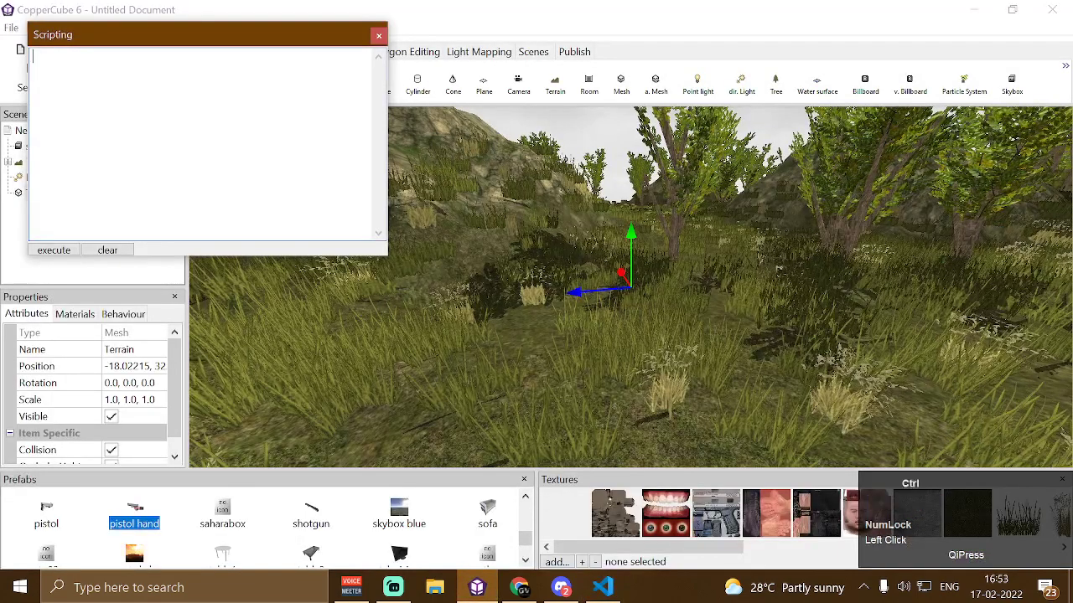
{"action": "type", "text": "var terrain = ccbGetSceneNodeFromName(\"Terrain1\"); var parent = ccbGetSceneNodeFromName(\"Terrain\"); ccbSetSceneNodeParent(terrain,parent); editorUpdateAllWindows();"}
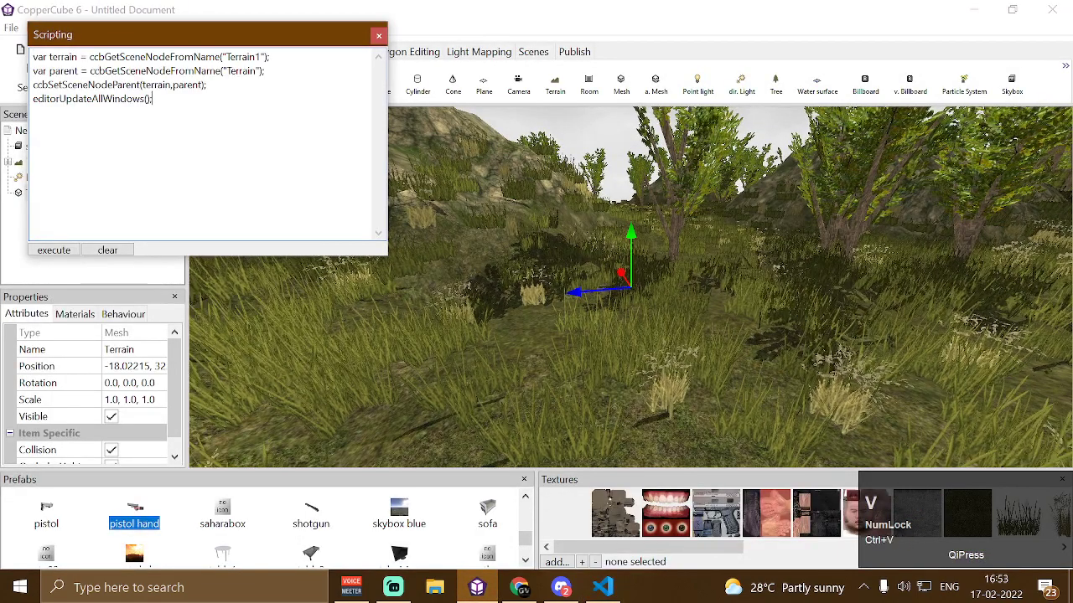
Execute the script and expand the Terrain node to examine Terrain1 nested under it
{"action": "left_click_drag", "start_coordinate": [167, 37], "coordinate": [316, 76]}
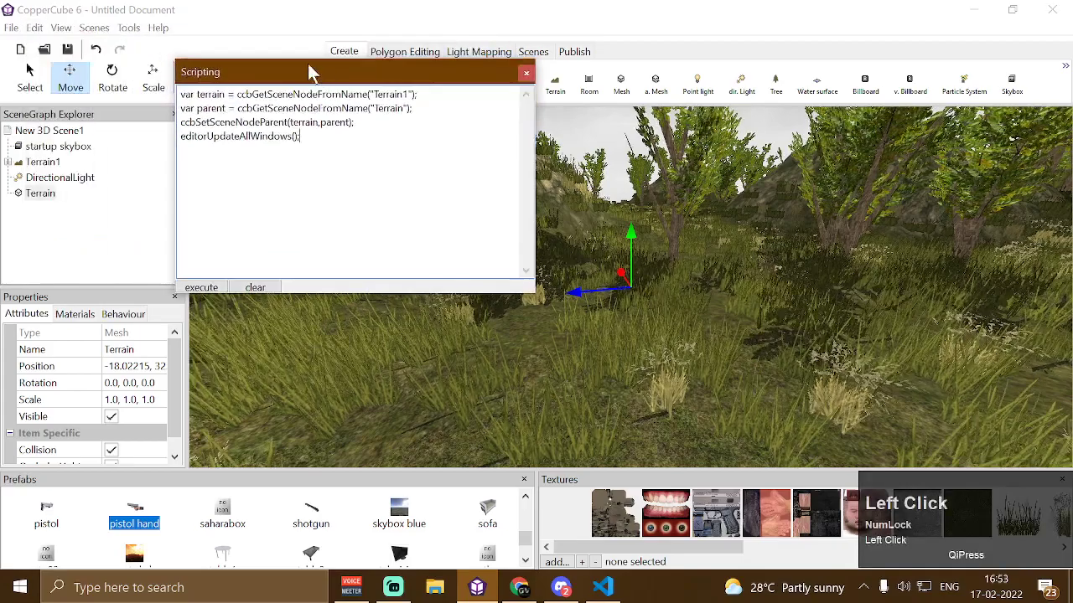
{"action": "left_click", "coordinate": [209, 288]}
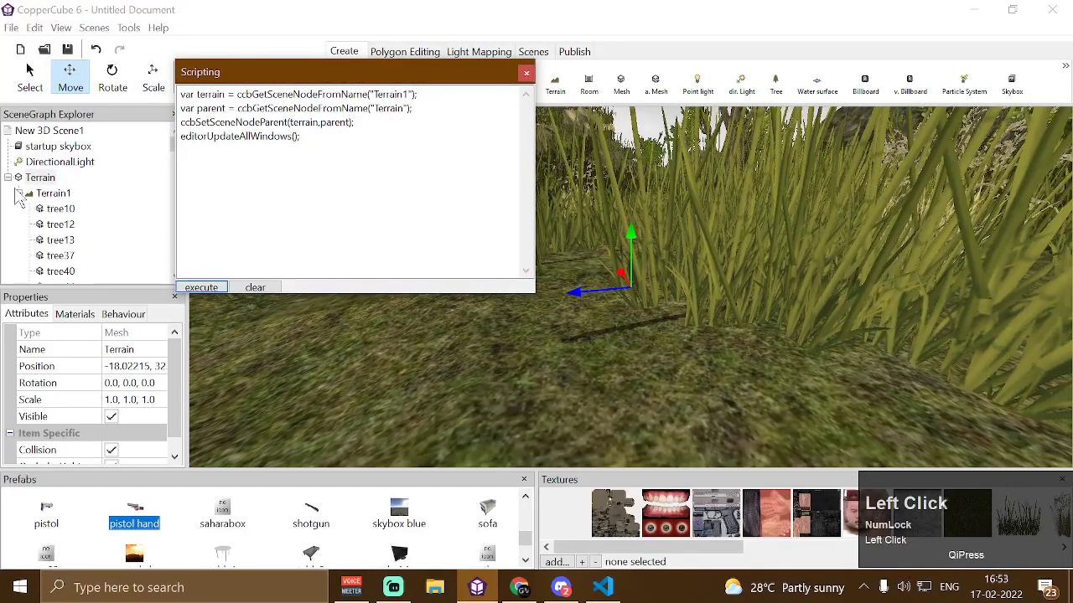
{"action": "left_click", "coordinate": [19, 193]}
{"action": "left_click_drag", "start_coordinate": [315, 73], "coordinate": [444, 244]}
{"action": "left_click", "coordinate": [49, 194]}
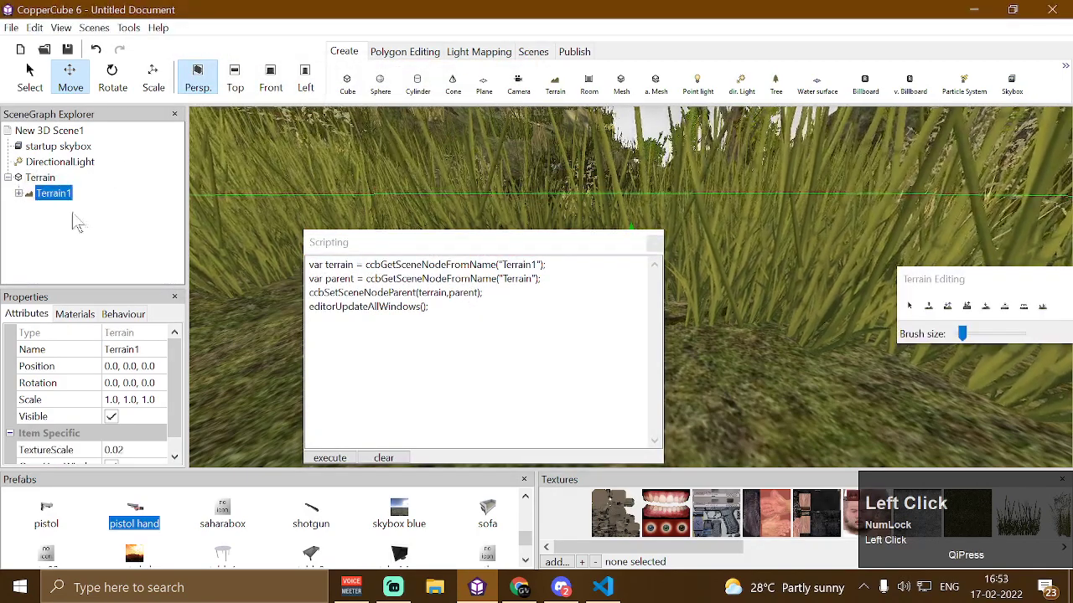
Collapse and select the Terrain node, then close the Scripting window
{"action": "left_click", "coordinate": [7, 178]}
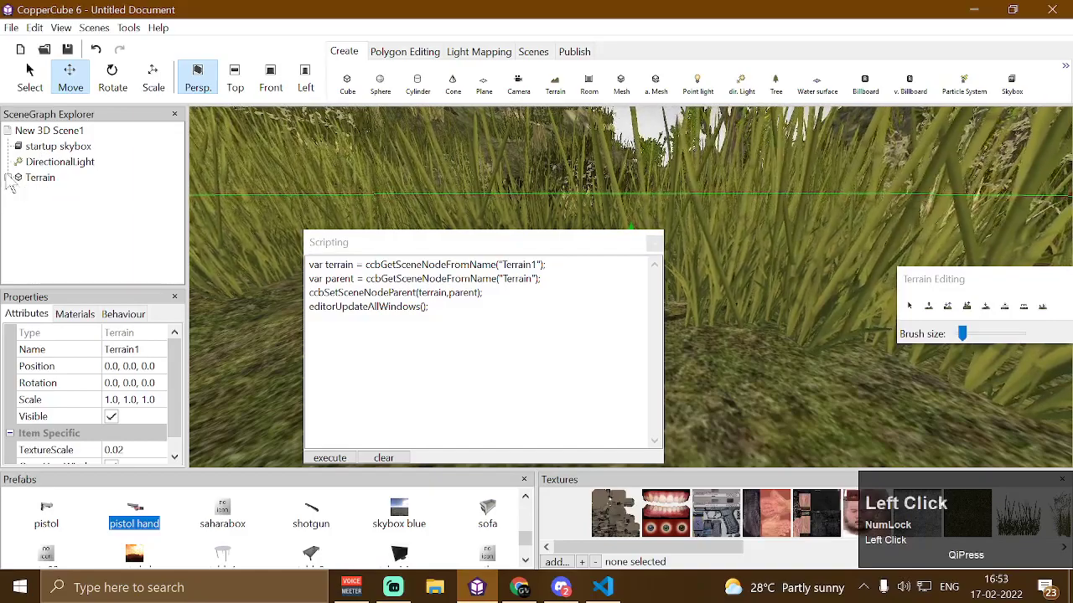
{"action": "left_click", "coordinate": [40, 178]}
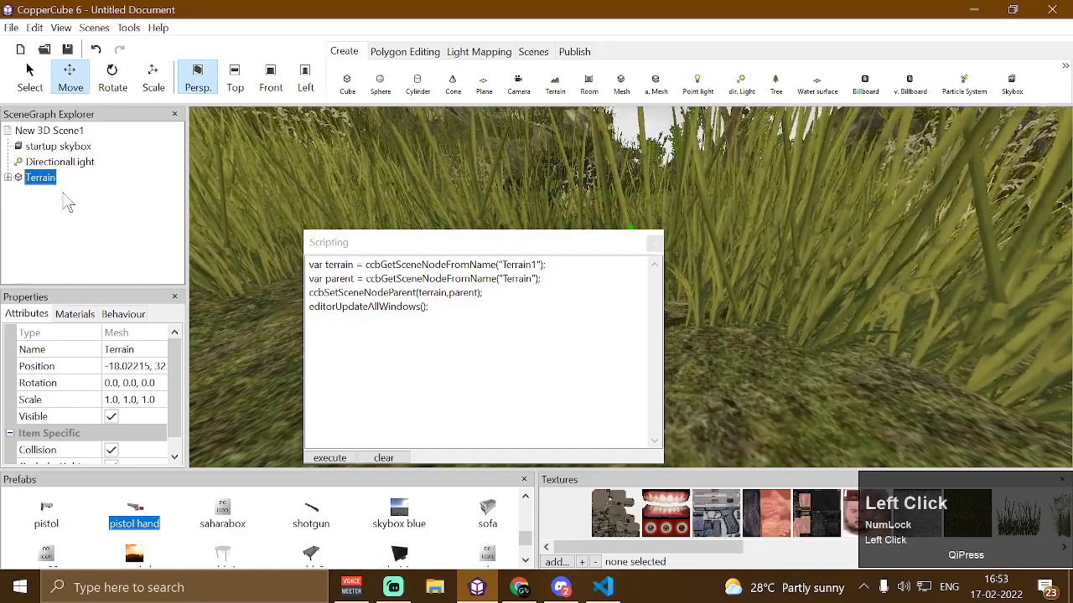
{"action": "left_click_drag", "start_coordinate": [391, 248], "coordinate": [317, 193]}
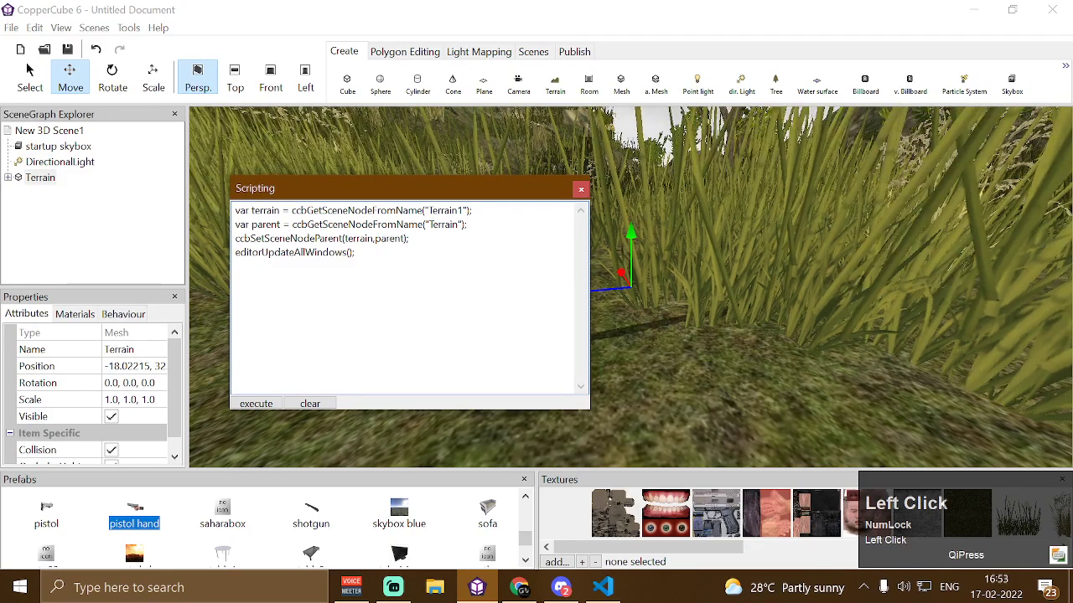
{"action": "left_click", "coordinate": [39, 178]}
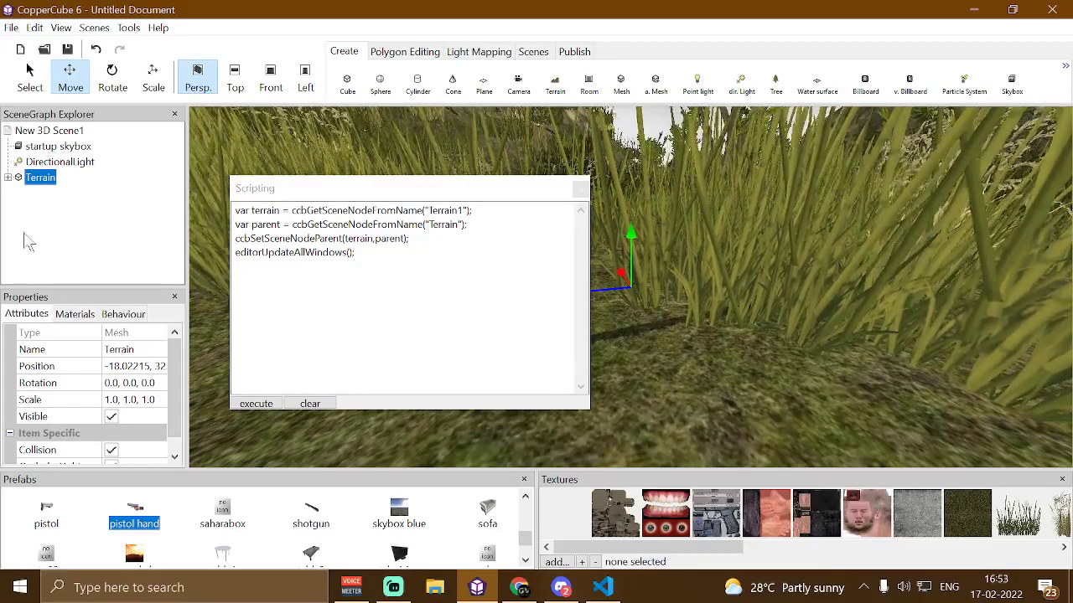
{"action": "left_click", "coordinate": [579, 188]}
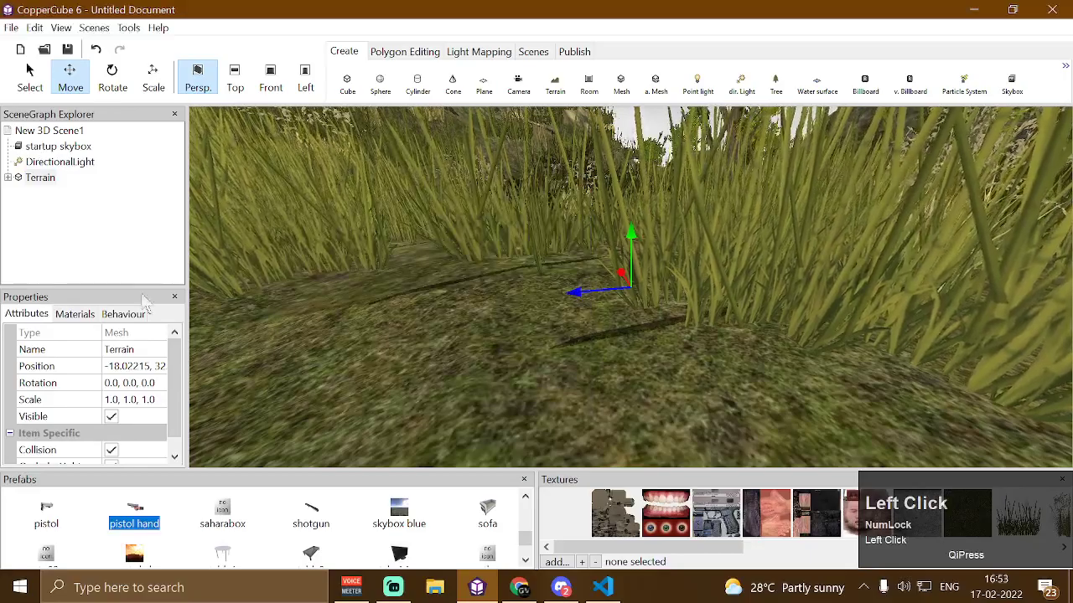
{"action": "left_click", "coordinate": [42, 179]}
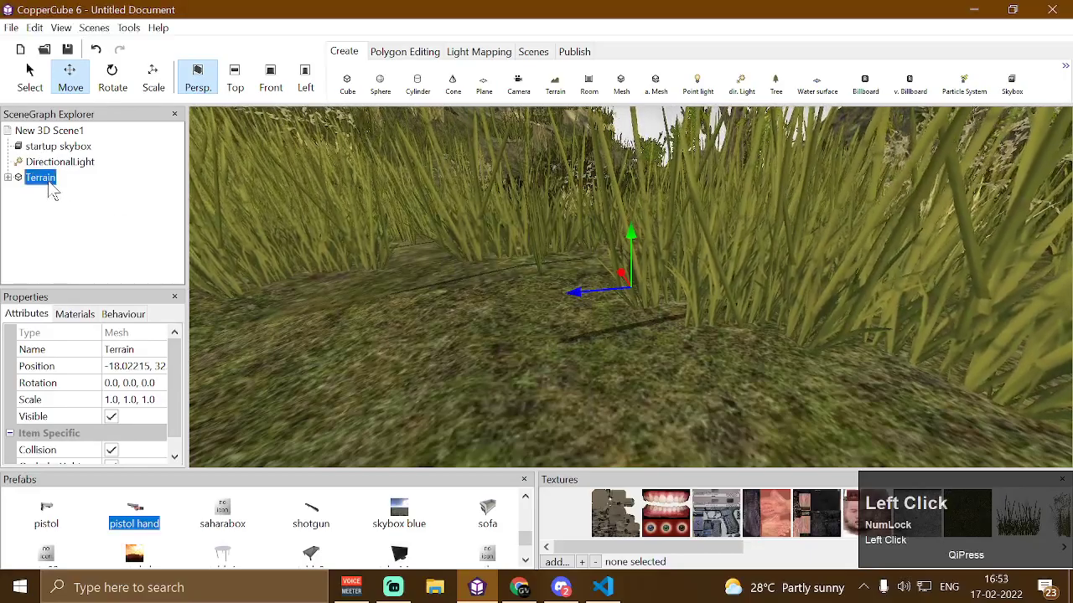
Rotate the Terrain object to about 309° on X and scale it to about -3.6 on Y
{"action": "scroll", "coordinate": [589, 278], "scroll_direction": "down", "scroll_amount": 3}
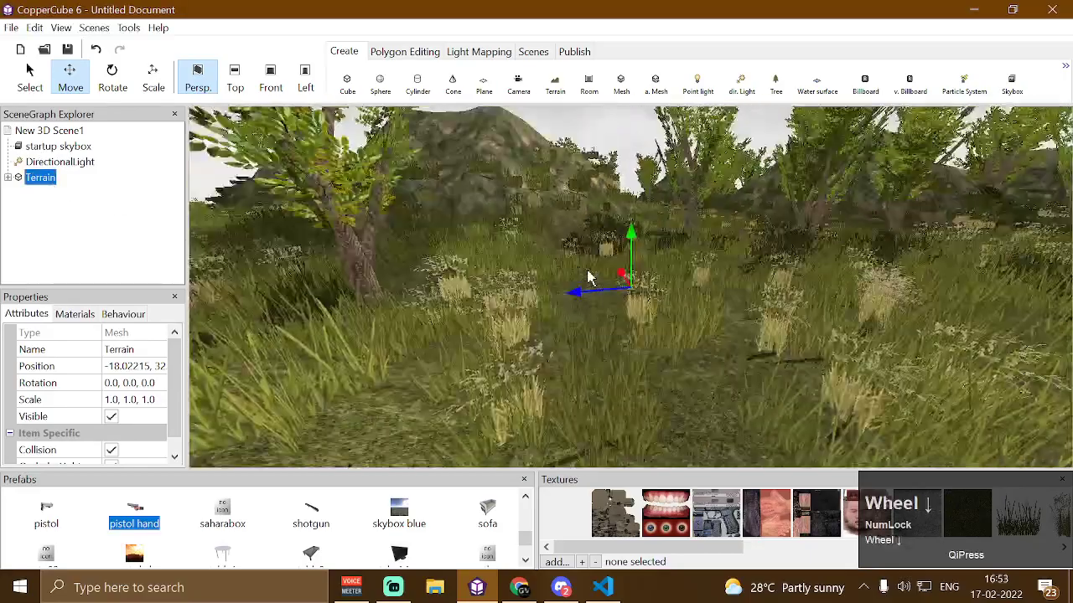
{"action": "left_click_drag", "start_coordinate": [589, 278], "coordinate": [399, 323]}
{"action": "scroll", "coordinate": [620, 436], "scroll_direction": "down", "scroll_amount": 2}
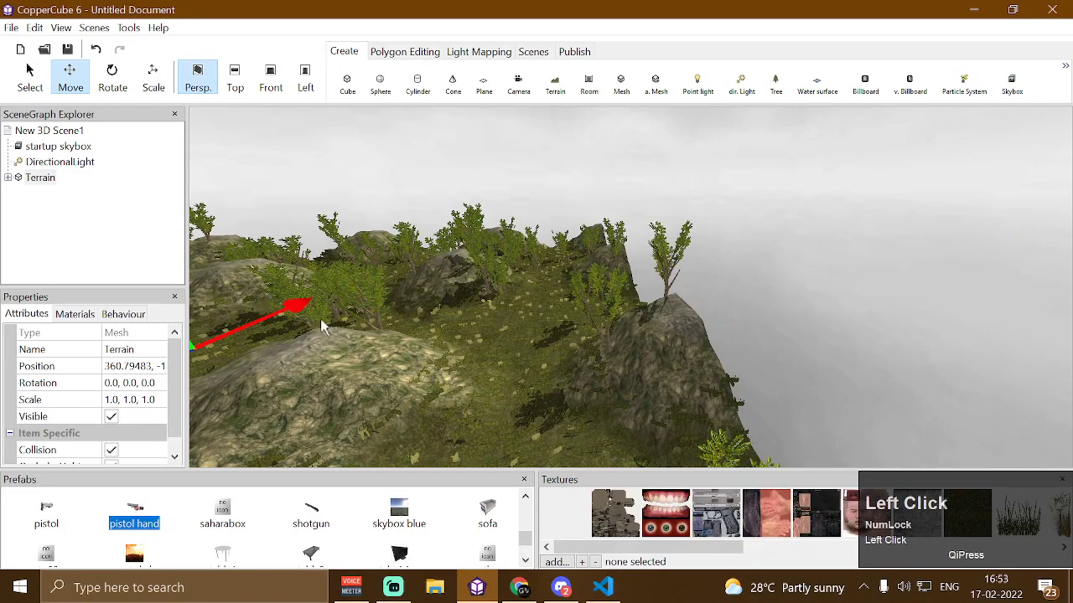
{"action": "left_click_drag", "start_coordinate": [323, 327], "coordinate": [277, 436]}
{"action": "left_click", "coordinate": [117, 82]}
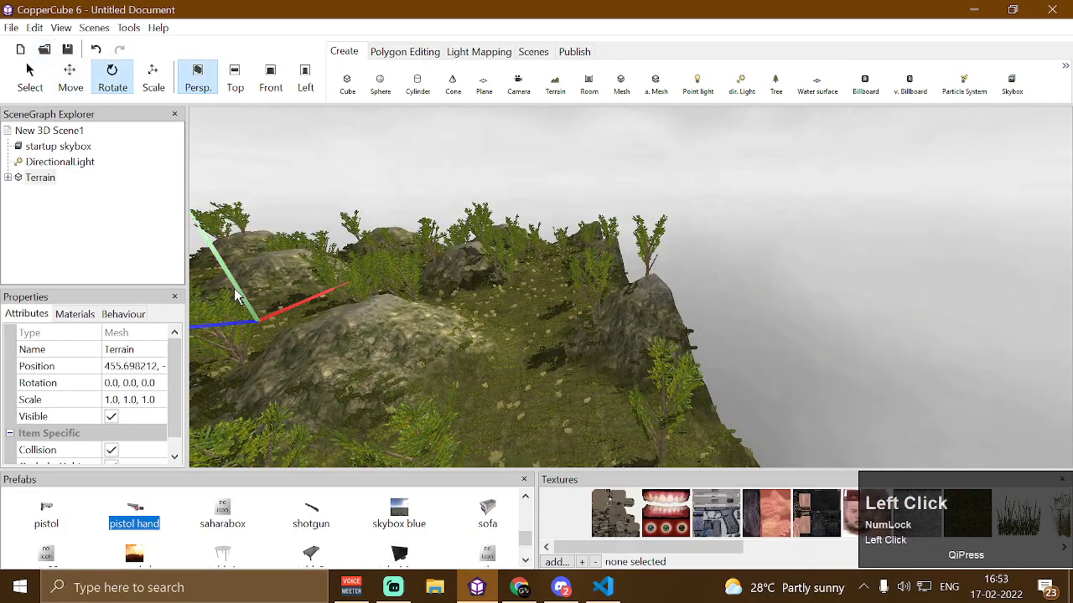
{"action": "left_click_drag", "start_coordinate": [291, 313], "coordinate": [192, 141]}
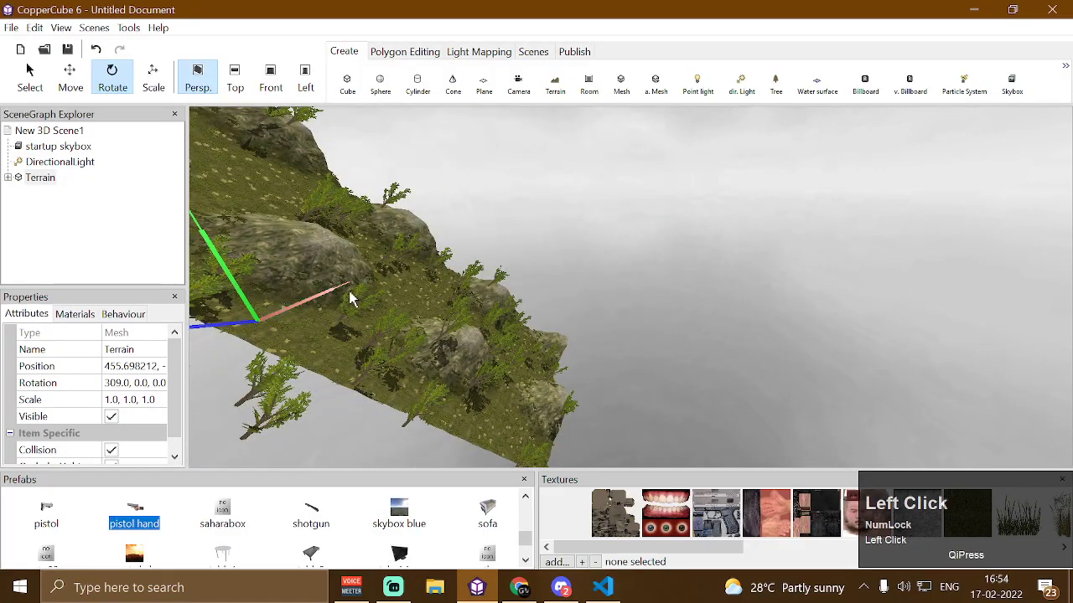
{"action": "left_click_drag", "start_coordinate": [345, 289], "coordinate": [331, 293]}
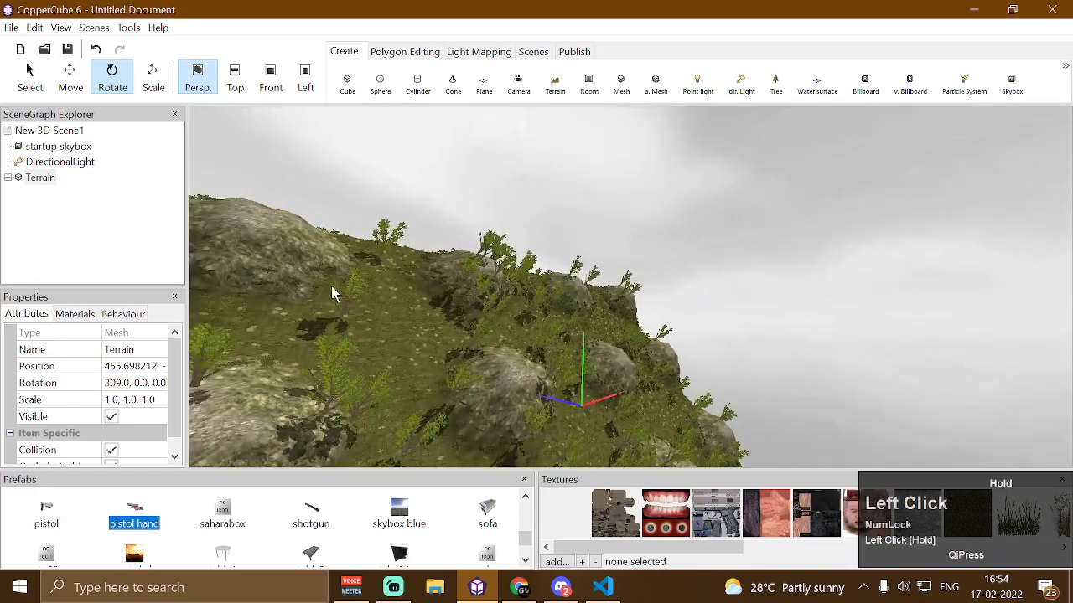
{"action": "left_click", "coordinate": [154, 81]}
{"action": "left_click_drag", "start_coordinate": [584, 352], "coordinate": [528, 271]}
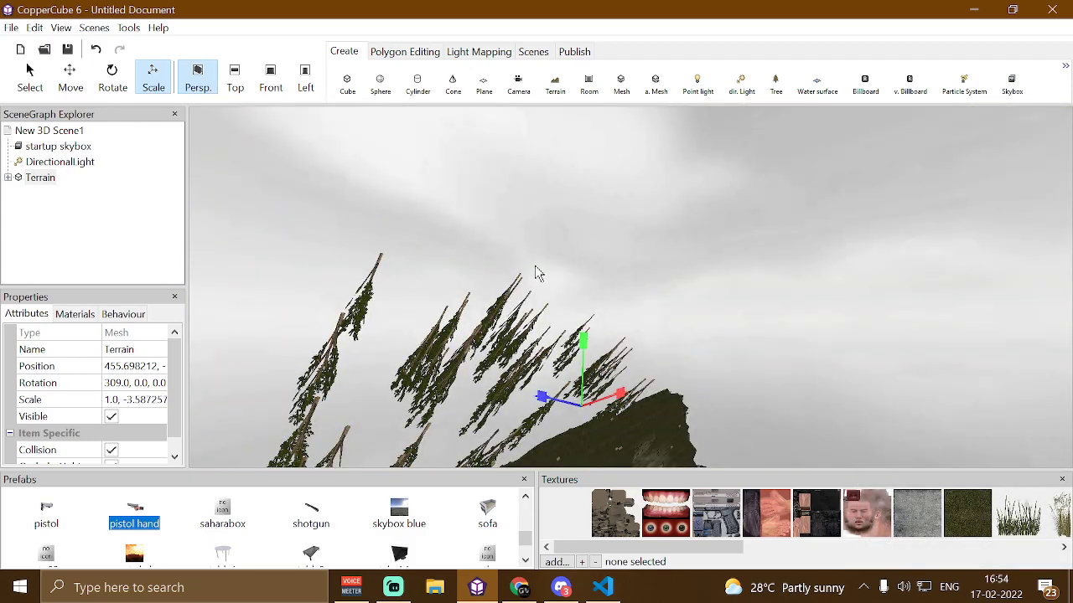
Delete the Terrain object from the scene
{"action": "key", "text": "Delete"}
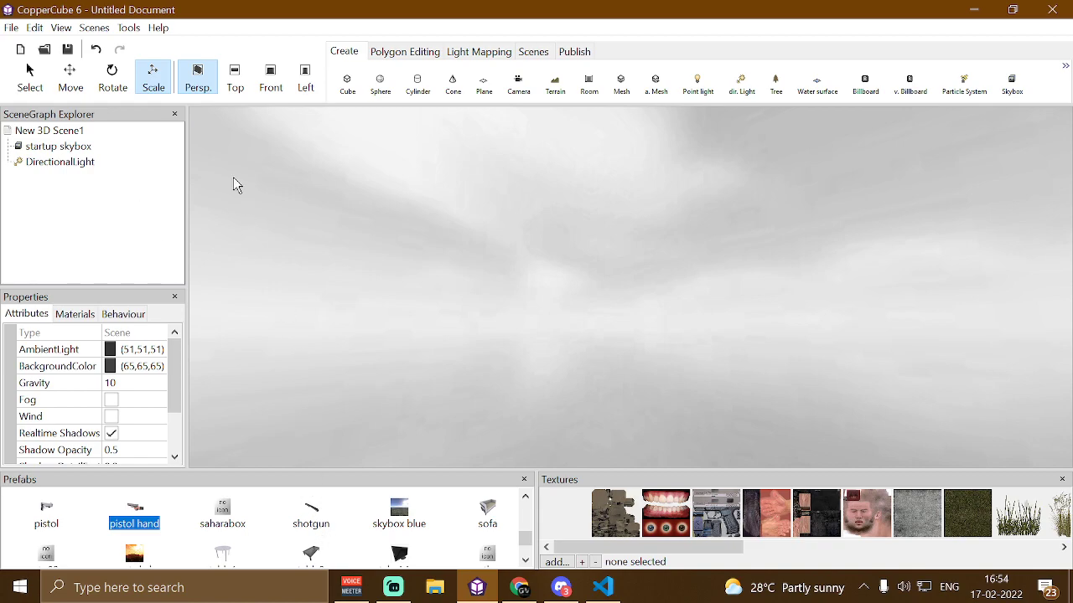
{"action": "left_click", "coordinate": [130, 29]}
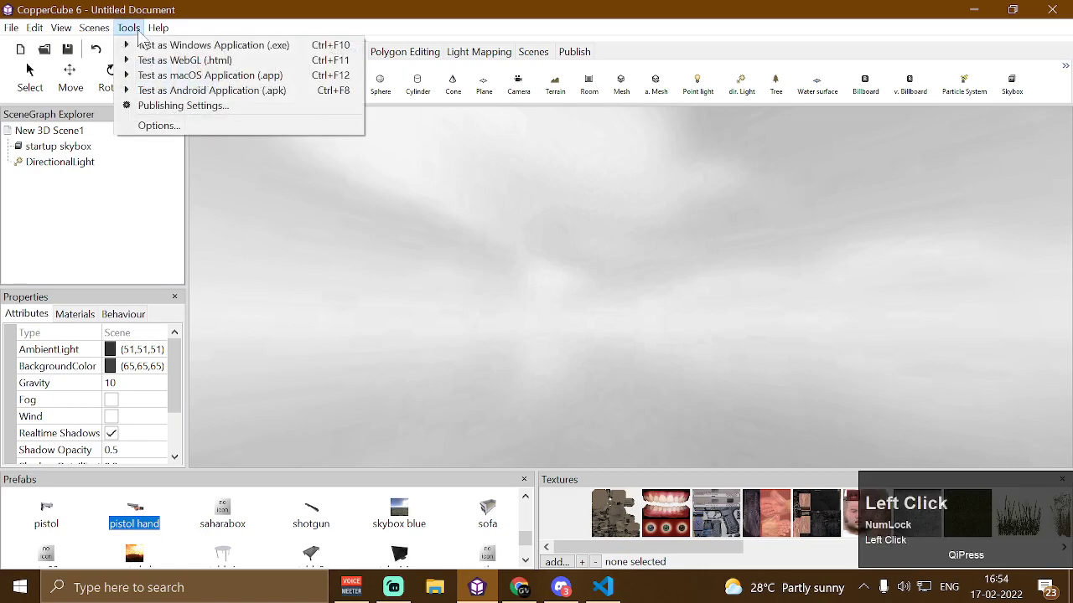
{"action": "left_click", "coordinate": [475, 258]}
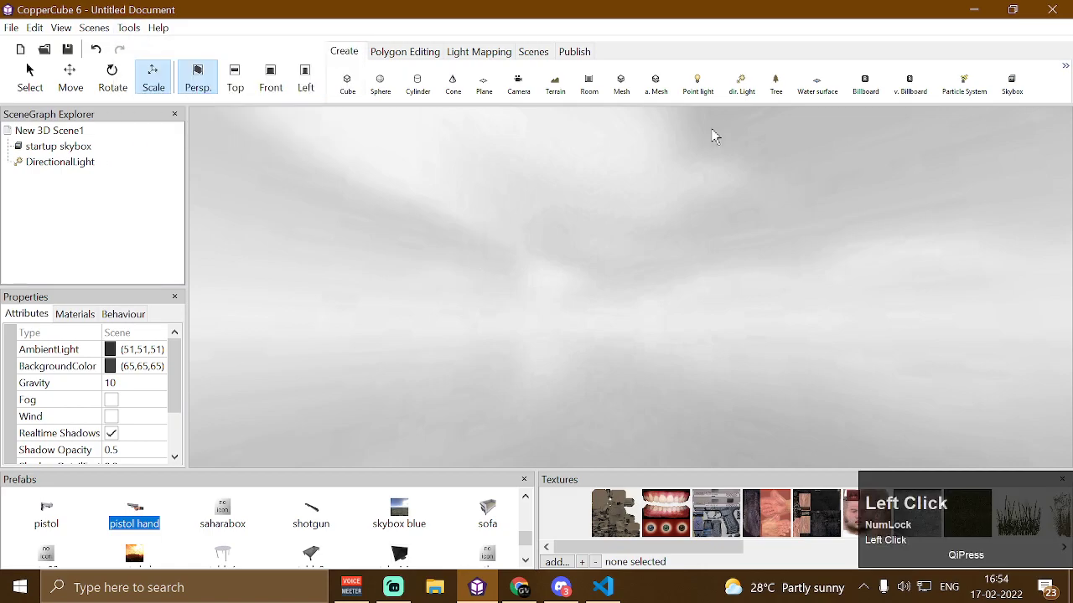
{"action": "left_click", "coordinate": [707, 87]}
{"action": "right_click_drag", "start_coordinate": [707, 230], "coordinate": [705, 283]}
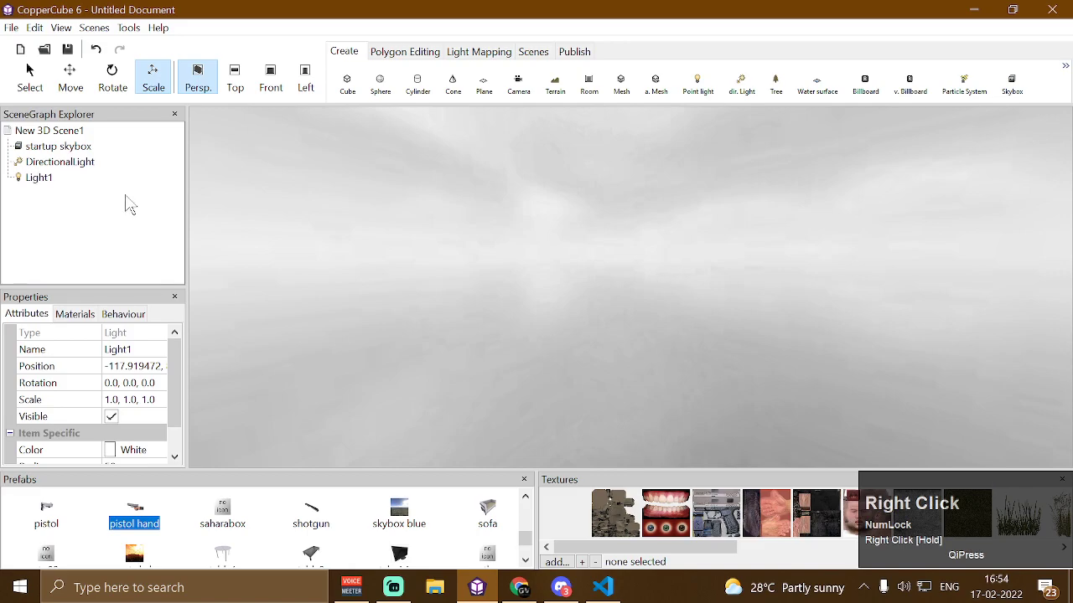
{"action": "left_click", "coordinate": [42, 162]}
{"action": "left_click", "coordinate": [38, 176]}
{"action": "key", "text": "Delete"}
Create a point light and open the irrEdit/Irrlicht Properties window
{"action": "left_click", "coordinate": [46, 151]}
{"action": "left_click", "coordinate": [45, 165]}
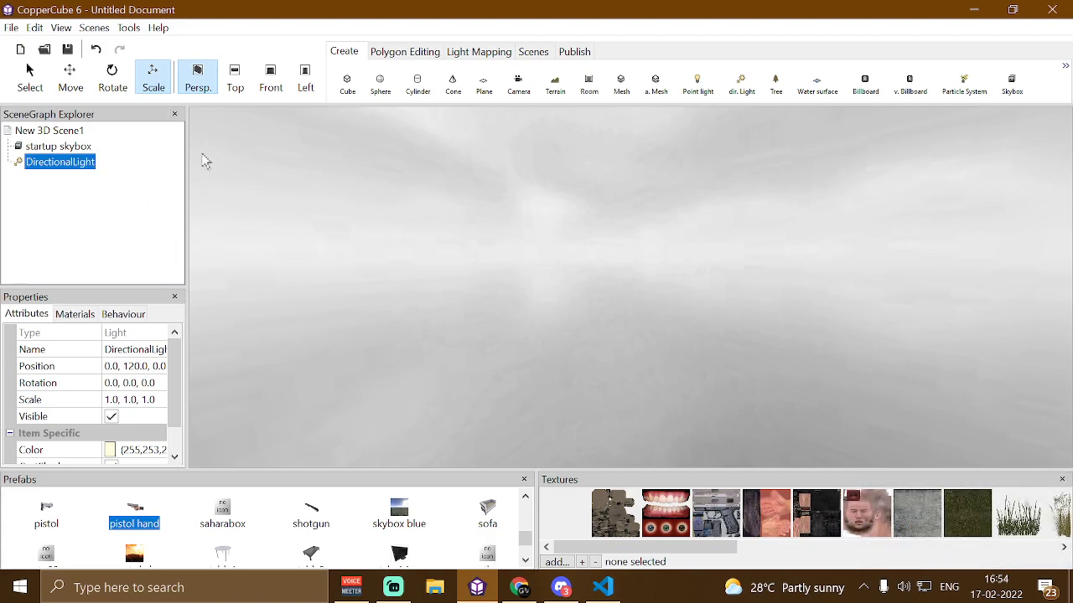
{"action": "left_click", "coordinate": [366, 199]}
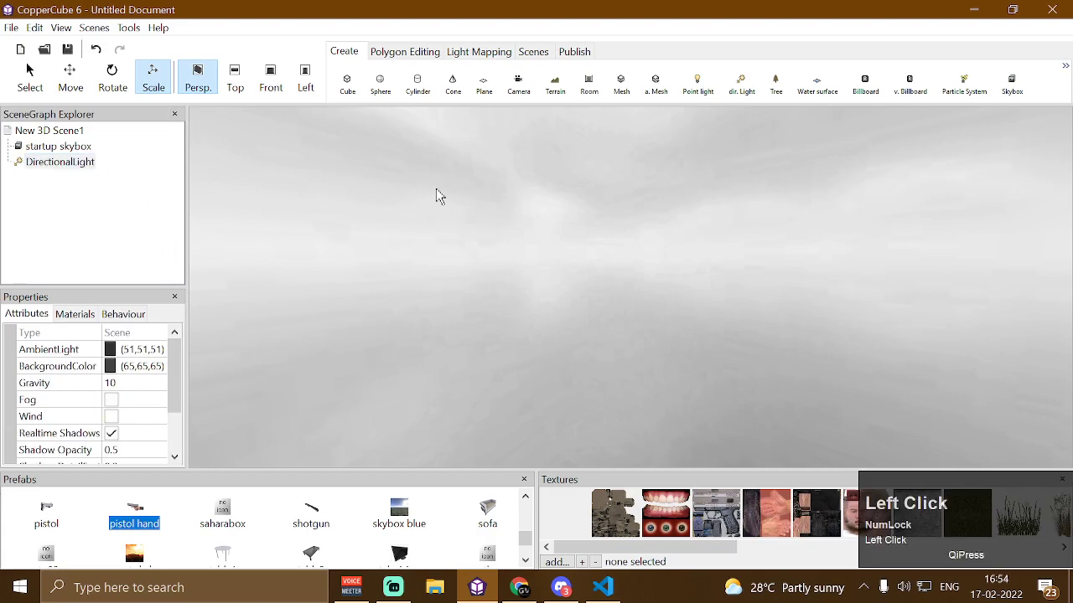
{"action": "left_click", "coordinate": [695, 89]}
{"action": "left_click", "coordinate": [61, 28]}
{"action": "left_click", "coordinate": [110, 205]}
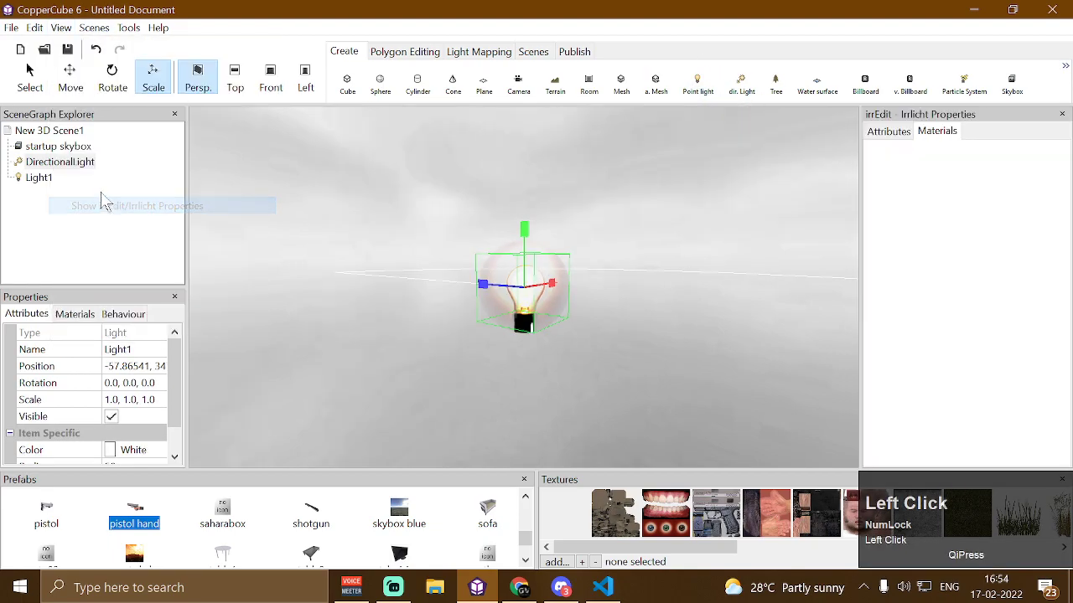
Set the light's LightType to Directional in the irrEdit attributes
{"action": "left_click", "coordinate": [902, 136]}
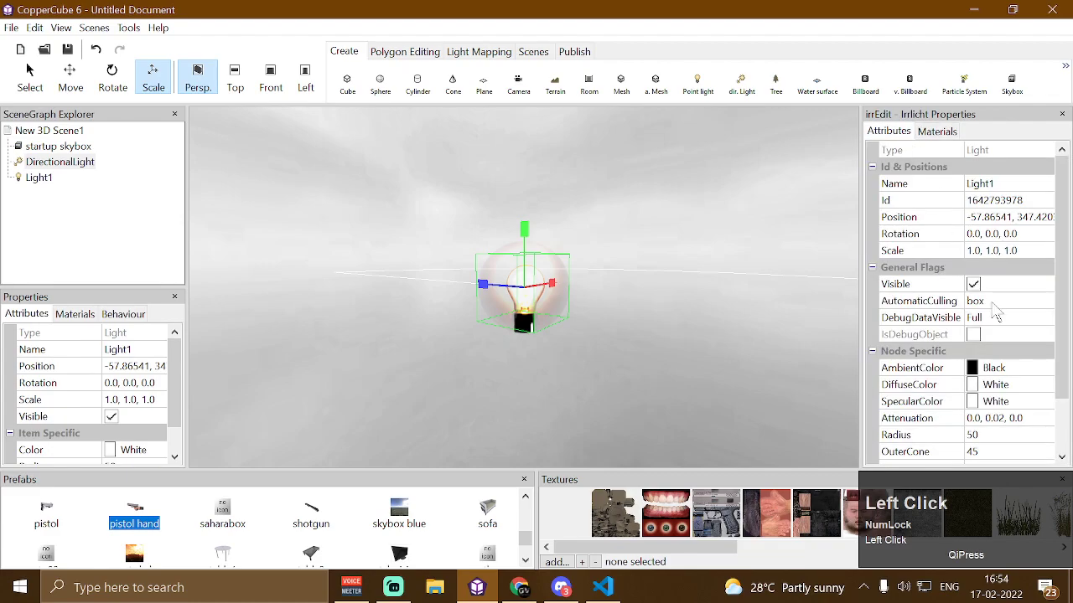
{"action": "scroll", "coordinate": [1012, 373], "scroll_direction": "down", "scroll_amount": 2}
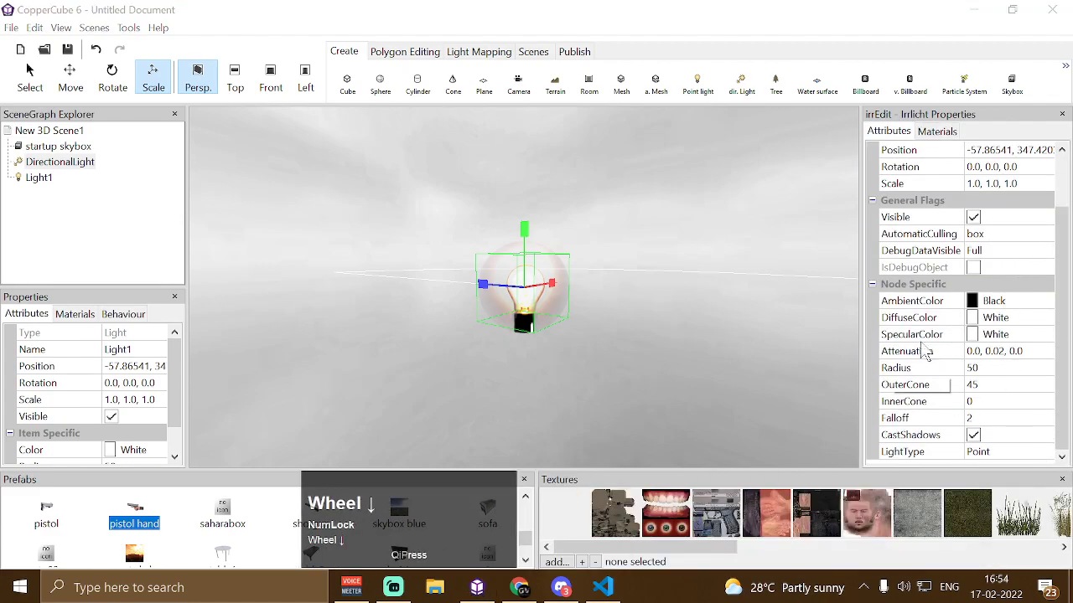
{"action": "left_click", "coordinate": [1002, 454]}
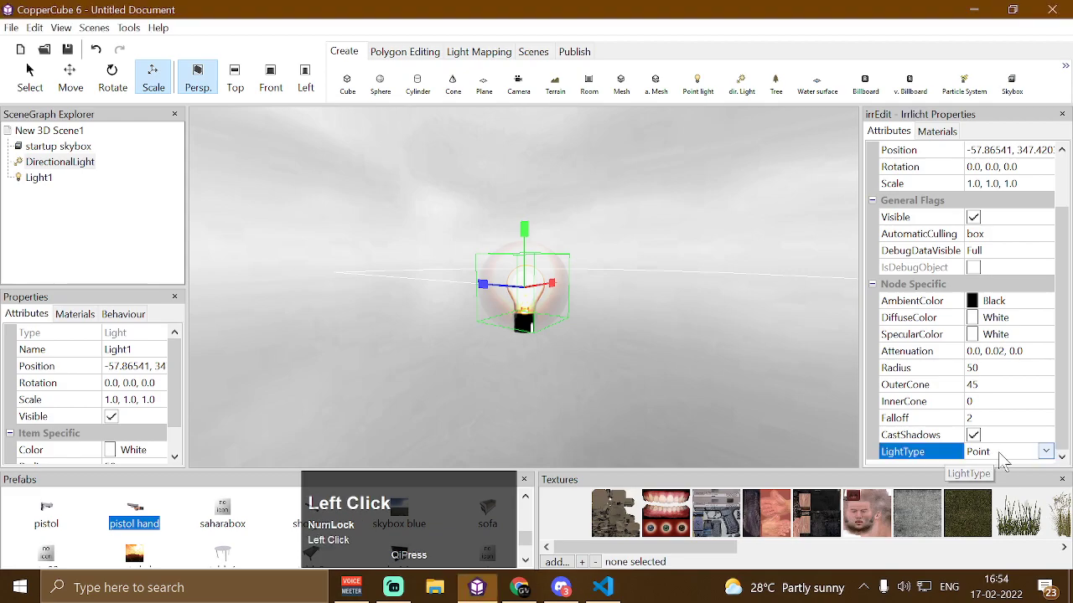
{"action": "left_click", "coordinate": [1046, 453]}
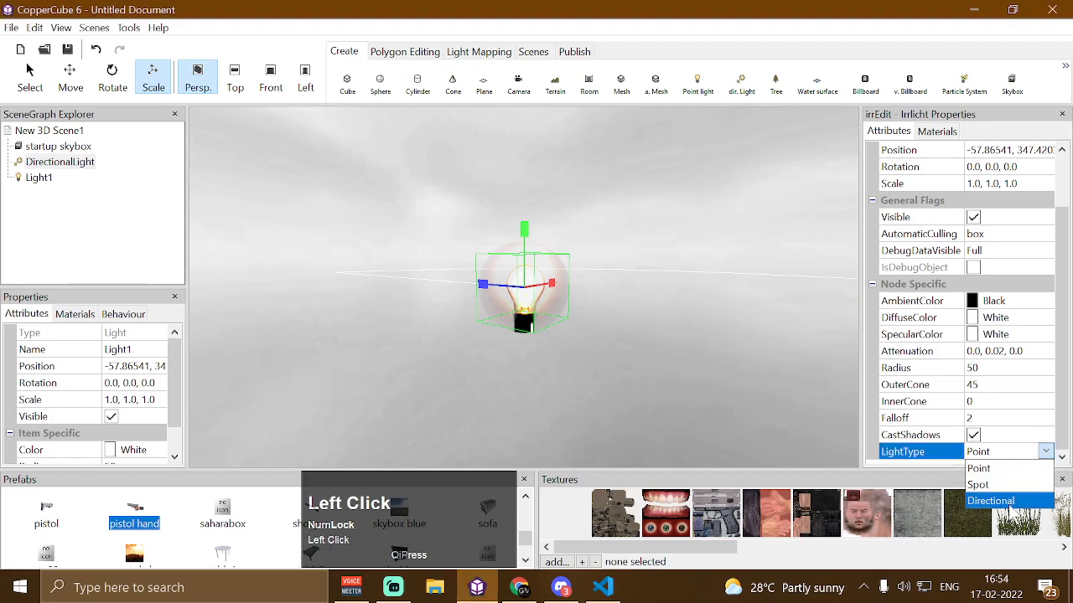
{"action": "left_click", "coordinate": [1006, 501]}
{"action": "left_click_drag", "start_coordinate": [658, 326], "coordinate": [632, 329]}
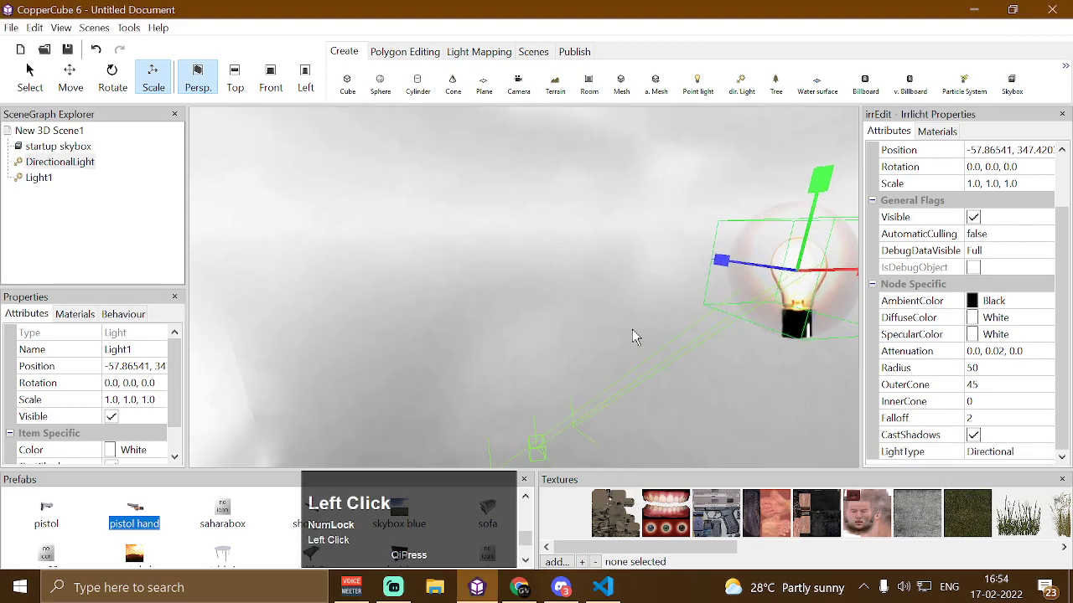
{"action": "left_click_drag", "start_coordinate": [712, 233], "coordinate": [708, 223]}
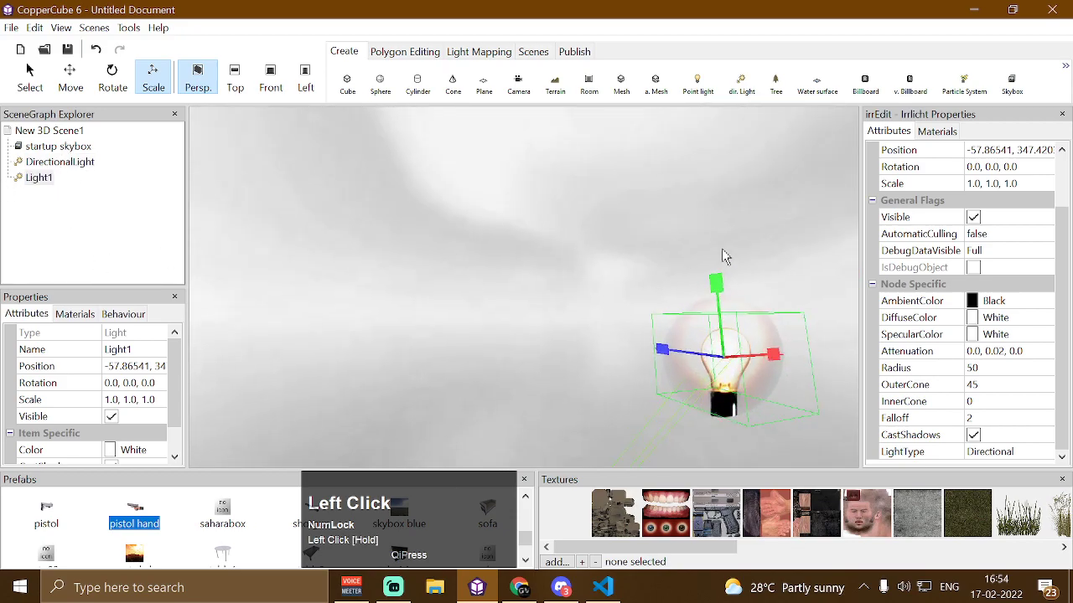
Switch the light's LightType to Spot, then delete the light
{"action": "left_click", "coordinate": [1036, 452]}
{"action": "left_click", "coordinate": [1044, 452]}
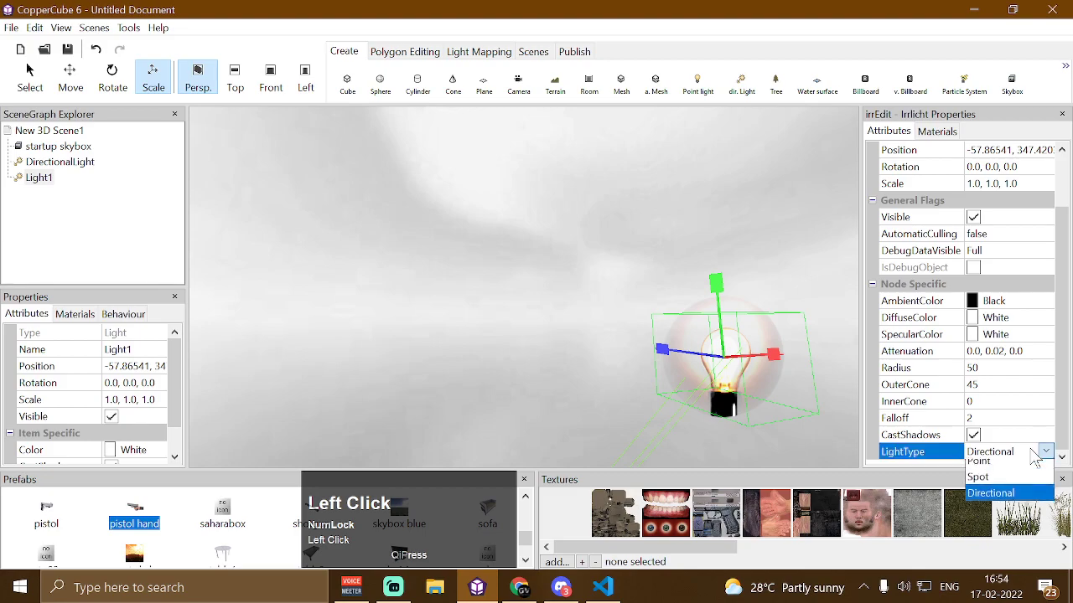
{"action": "left_click", "coordinate": [1008, 488]}
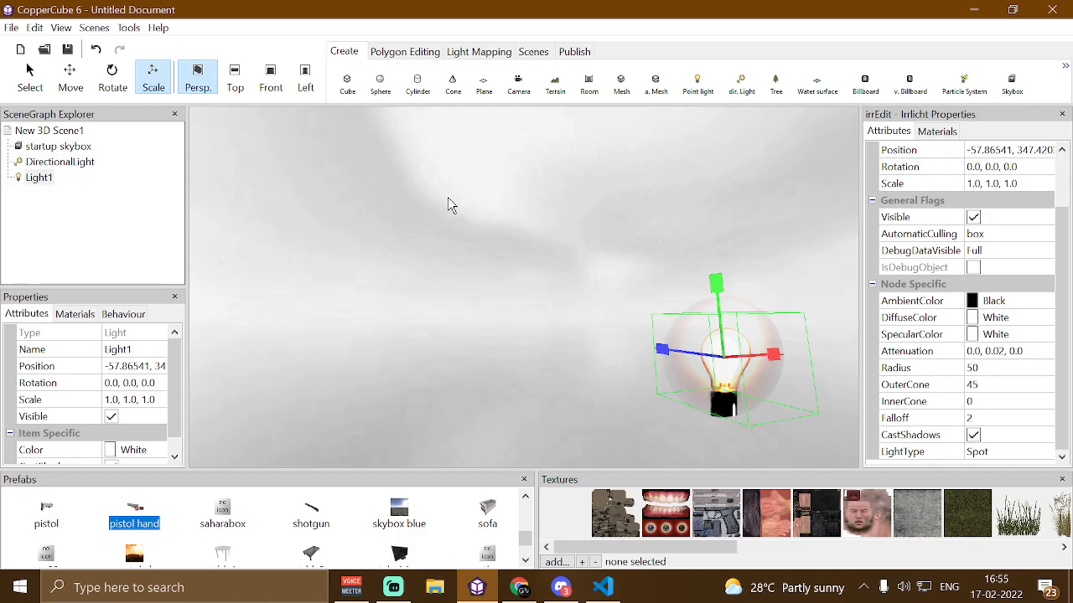
{"action": "key", "text": "Delete"}
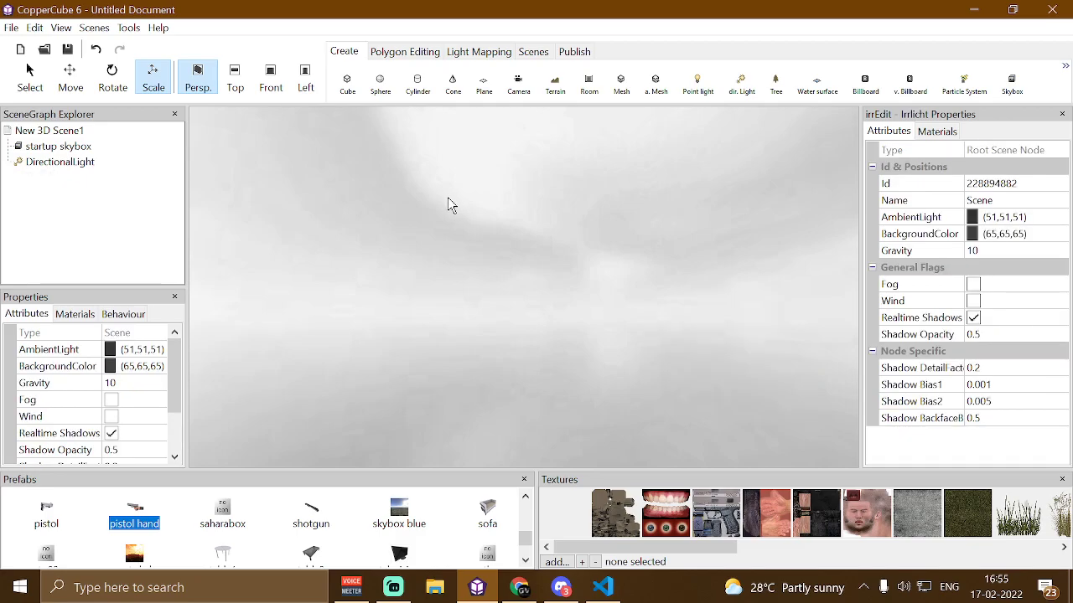
Switch to the web browser showing the itch.io 3D game assets page
{"action": "left_click", "coordinate": [496, 589]}
{"action": "left_click", "coordinate": [516, 589]}
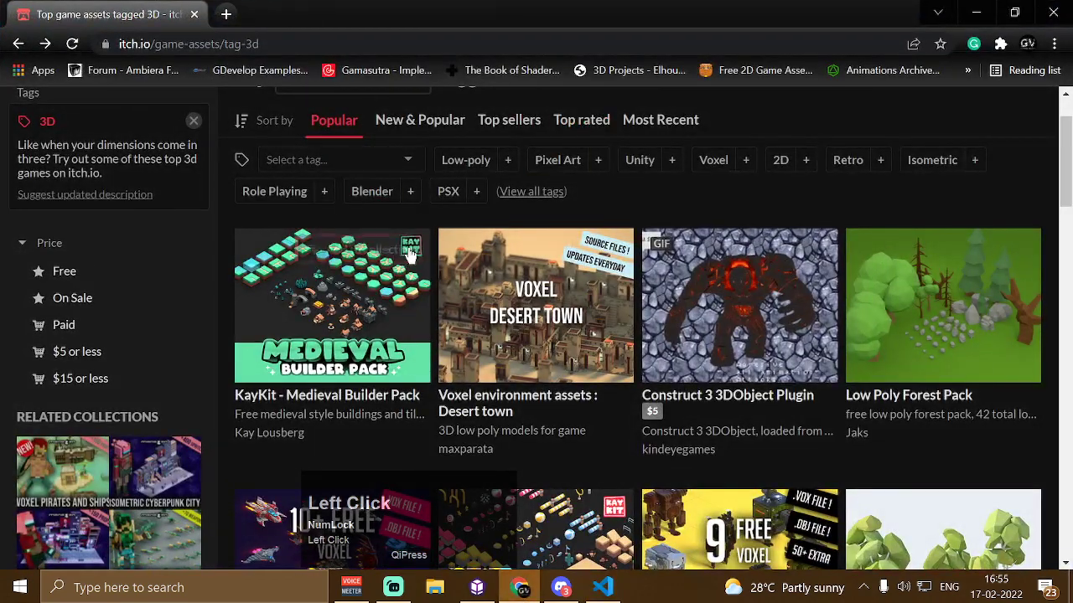
Open the KayKit - Medieval Builder Pack page from the 3D assets list, browse its description, and return to the list
{"action": "mouse_move", "coordinate": [412, 248]}
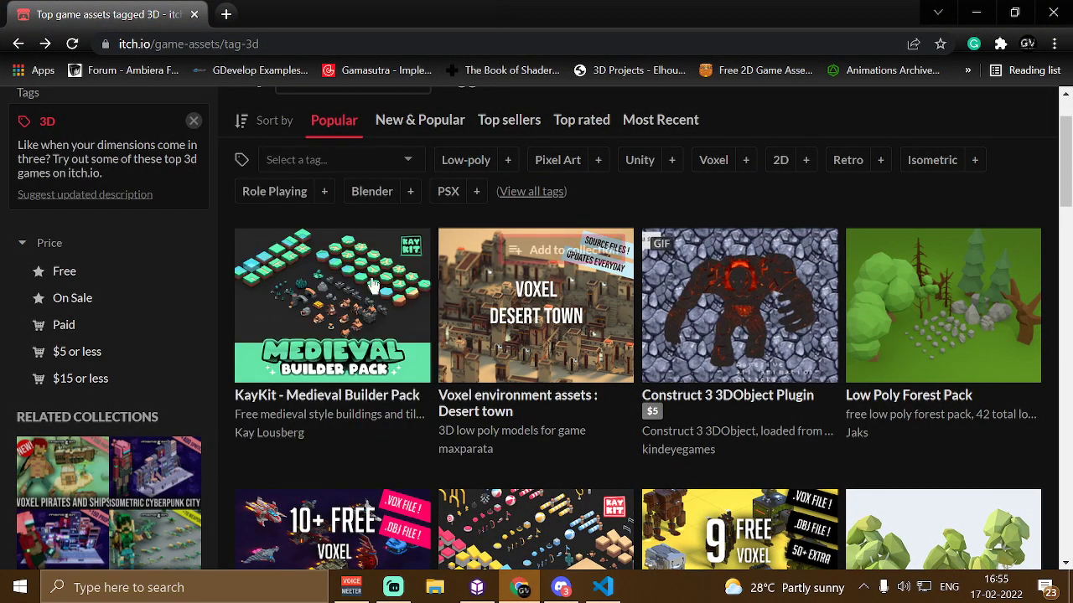
{"action": "scroll", "coordinate": [369, 272], "scroll_direction": "down", "scroll_amount": 3}
{"action": "scroll", "coordinate": [372, 251], "scroll_direction": "up", "scroll_amount": 2}
{"action": "scroll", "coordinate": [373, 252], "scroll_direction": "up", "scroll_amount": 1}
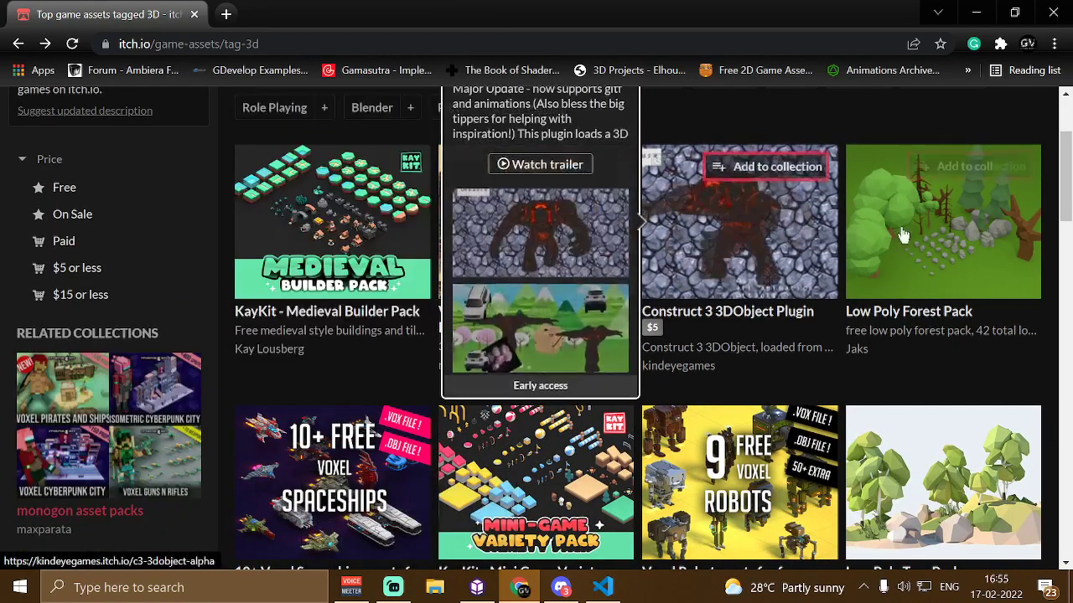
{"action": "left_click", "coordinate": [379, 217]}
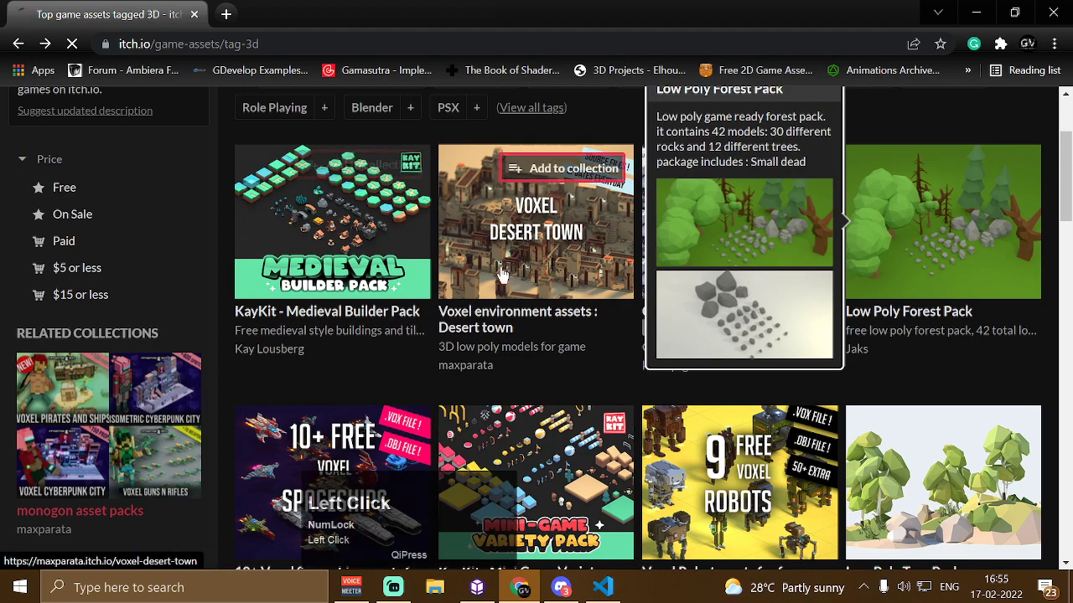
{"action": "scroll", "coordinate": [375, 216], "scroll_direction": "down", "scroll_amount": 7}
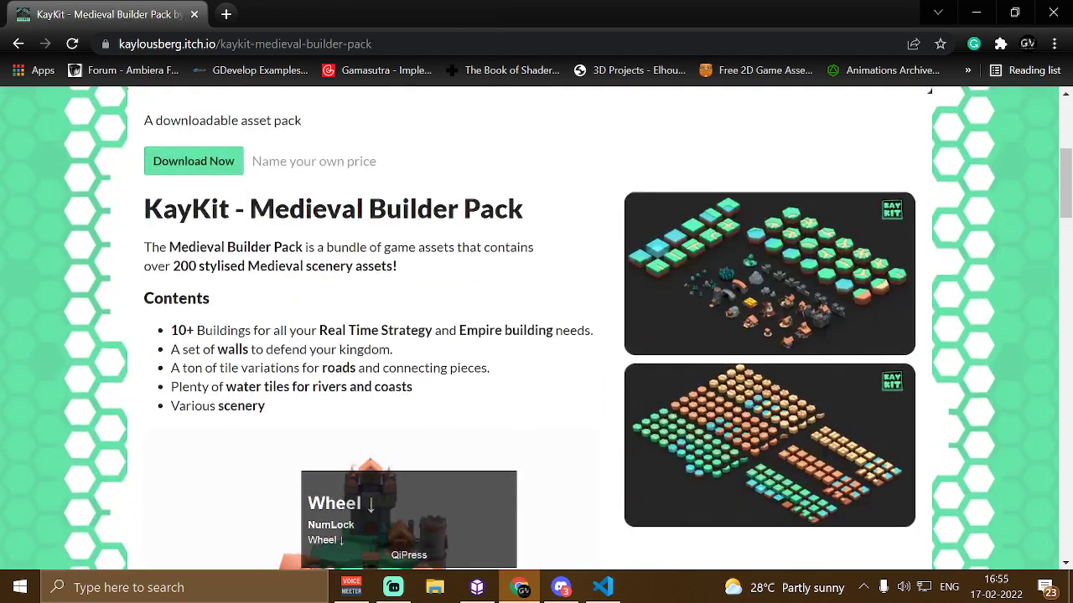
{"action": "scroll", "coordinate": [332, 277], "scroll_direction": "down", "scroll_amount": 2}
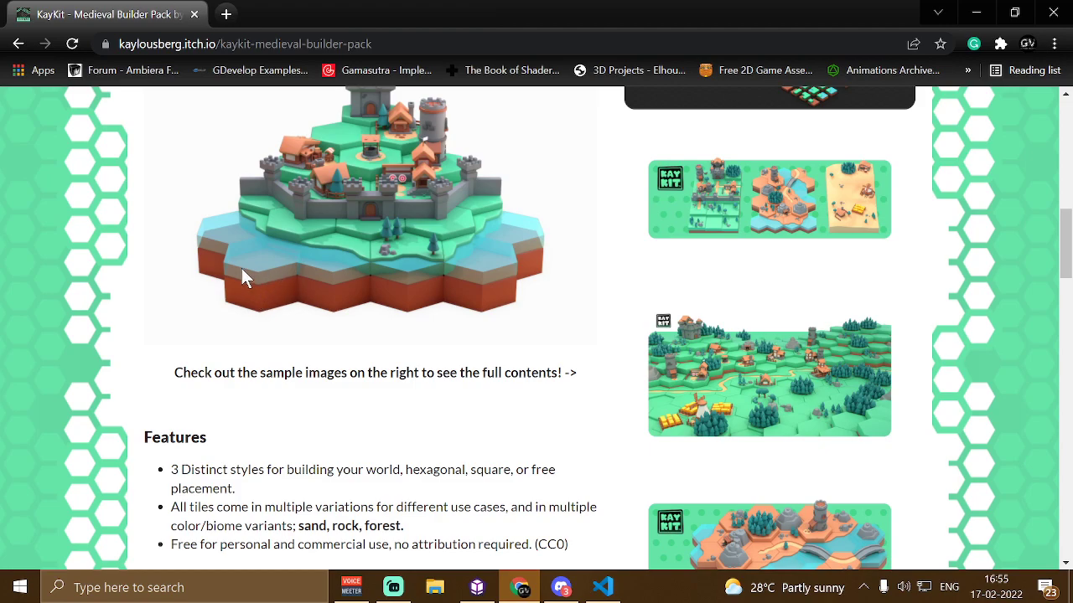
{"action": "scroll", "coordinate": [259, 248], "scroll_direction": "up", "scroll_amount": 1}
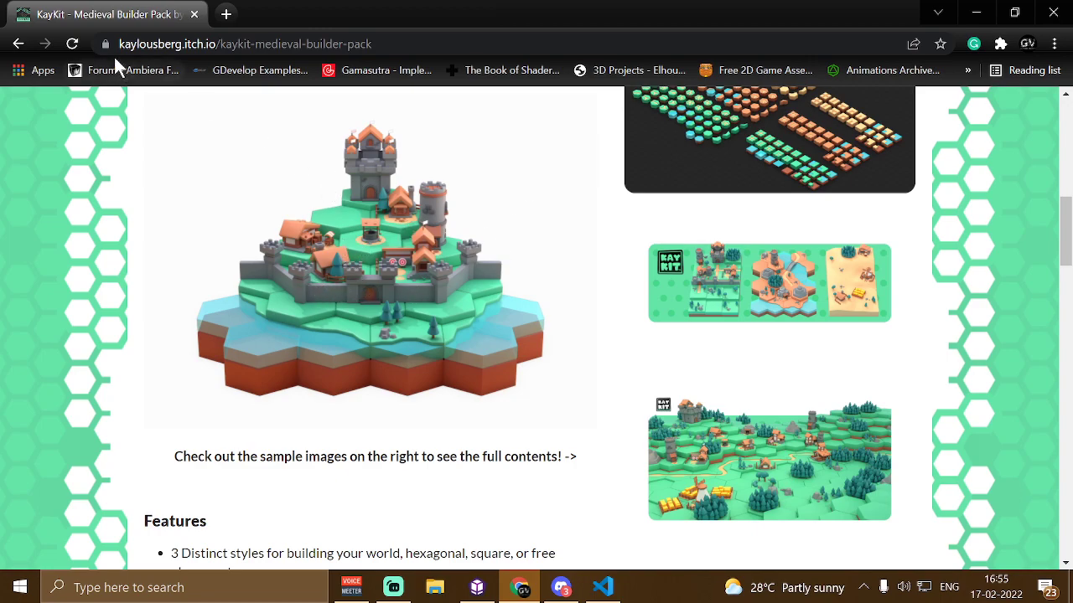
{"action": "left_click", "coordinate": [18, 44]}
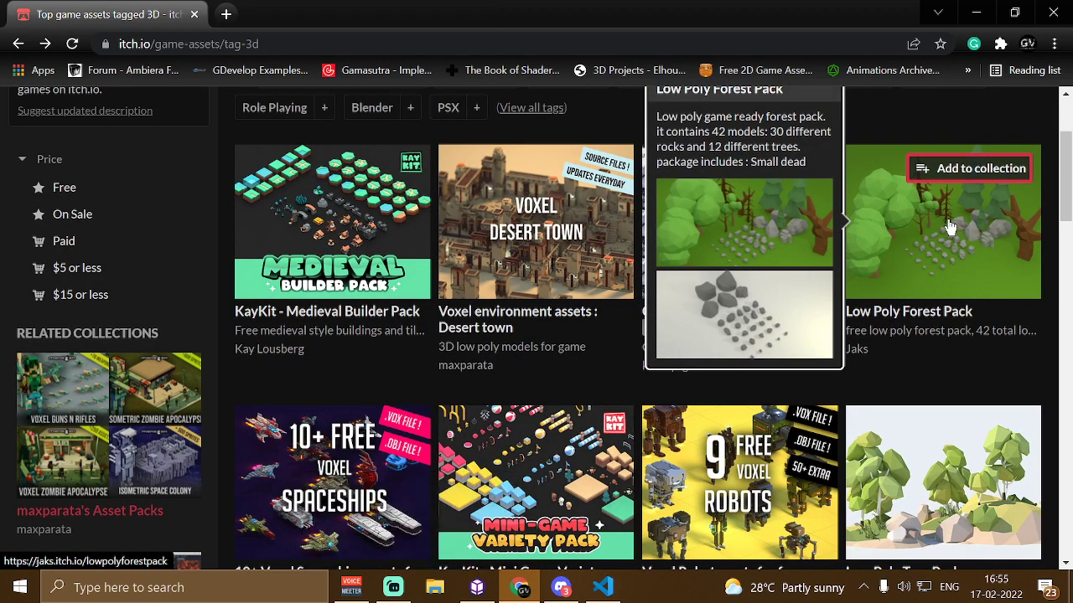
Switch back to CopperCube and import the tree_forest.dae mesh from the dae folder into the scene
{"action": "left_click", "coordinate": [520, 586]}
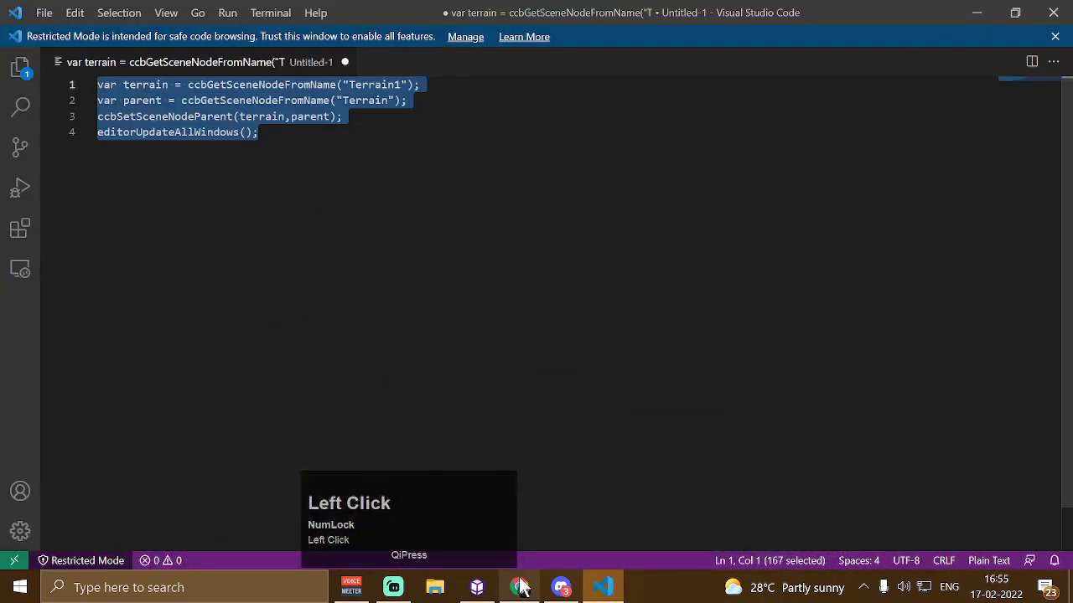
{"action": "left_click", "coordinate": [477, 587]}
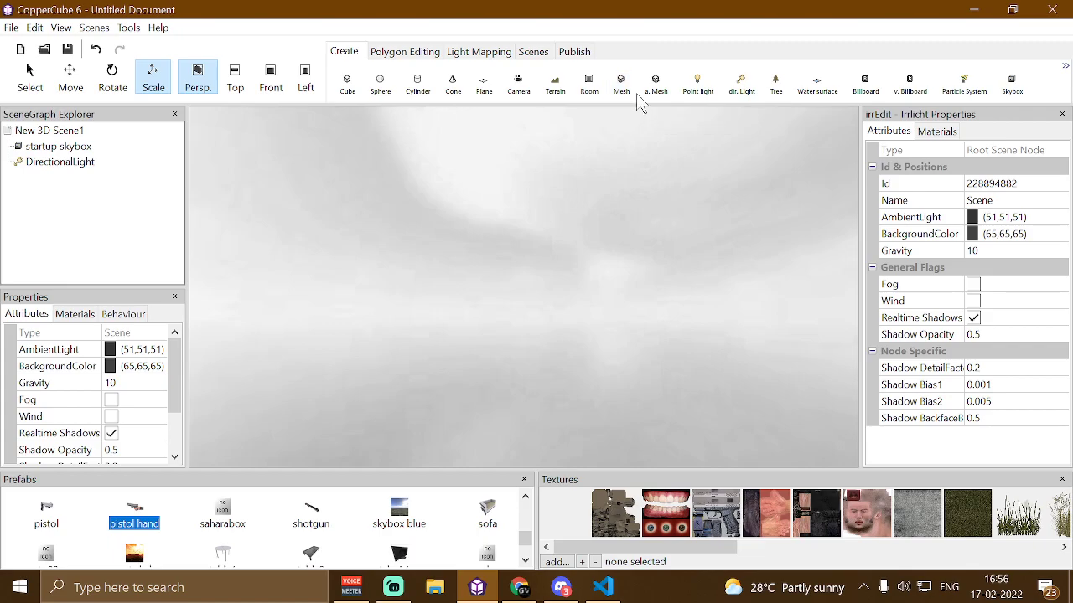
{"action": "left_click", "coordinate": [621, 84]}
{"action": "scroll", "coordinate": [209, 243], "scroll_direction": "down", "scroll_amount": 12}
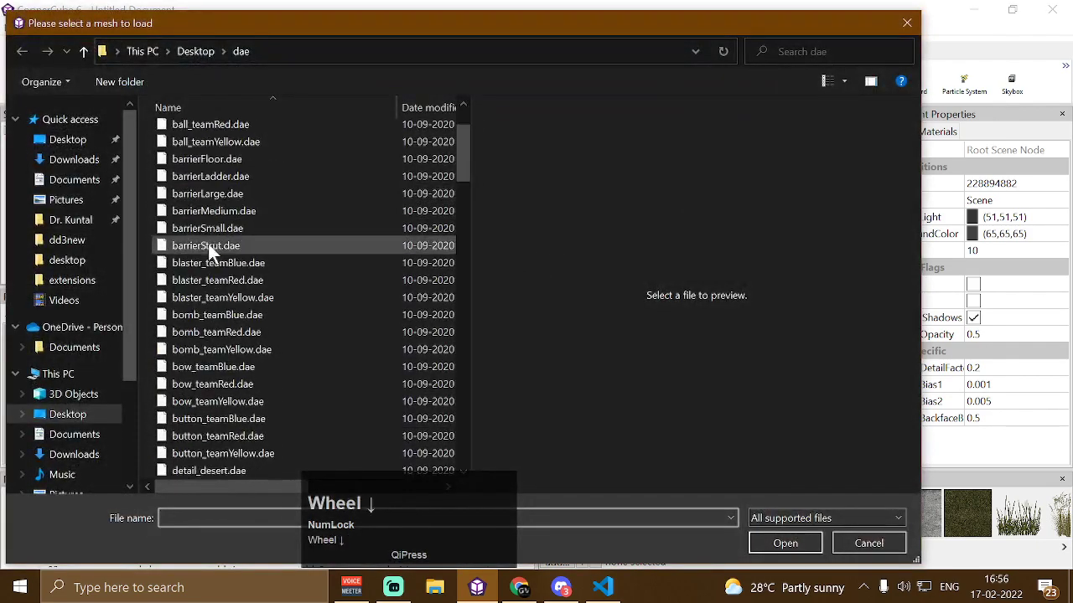
{"action": "scroll", "coordinate": [226, 335], "scroll_direction": "up", "scroll_amount": 12}
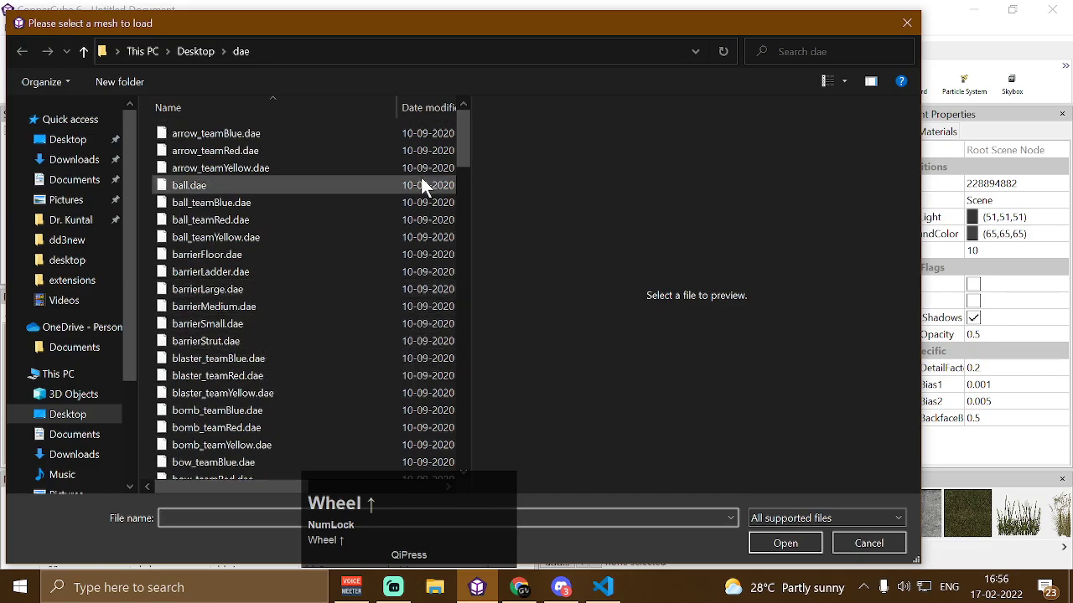
{"action": "left_click_drag", "start_coordinate": [461, 142], "coordinate": [472, 437]}
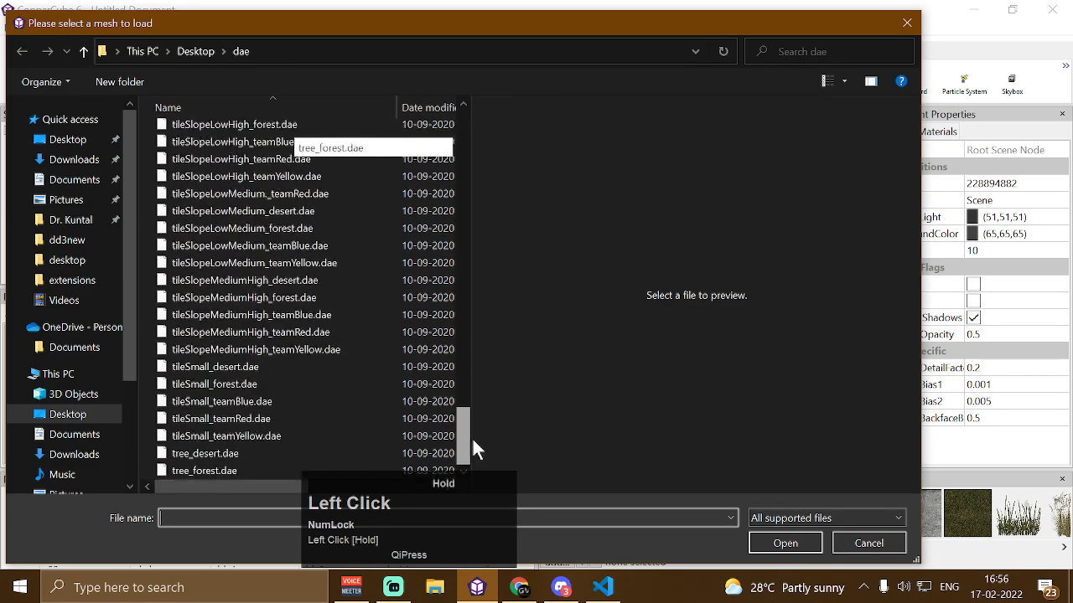
{"action": "left_click", "coordinate": [253, 472]}
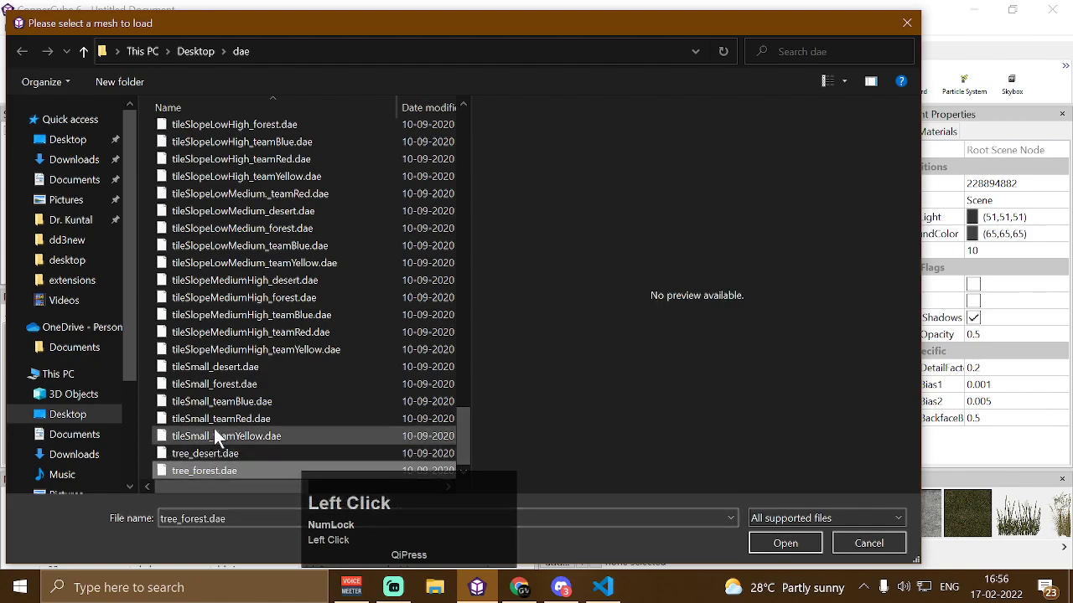
{"action": "left_click", "coordinate": [793, 546]}
{"action": "scroll", "coordinate": [547, 370], "scroll_direction": "up", "scroll_amount": 3}
{"action": "left_click_drag", "start_coordinate": [546, 370], "coordinate": [608, 380]}
{"action": "key", "text": "Up"}
{"action": "key", "text": "Up"}
{"action": "key", "text": "Down"}
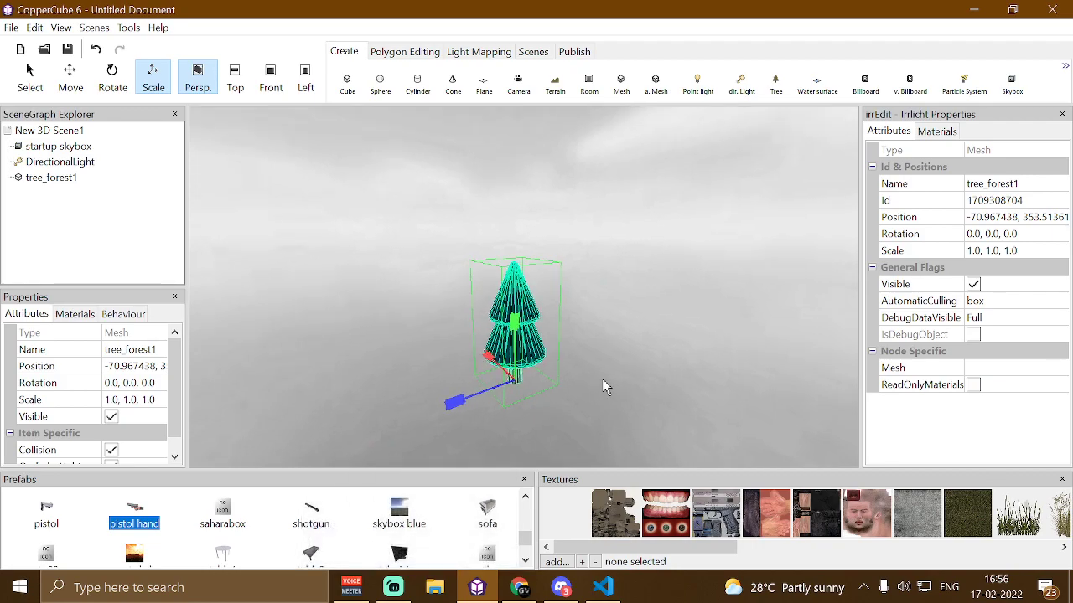
Select the imported tree and examine its materials in the Properties panel
{"action": "left_click", "coordinate": [617, 338]}
{"action": "left_click_drag", "start_coordinate": [611, 327], "coordinate": [662, 321]}
{"action": "key", "text": "Up"}
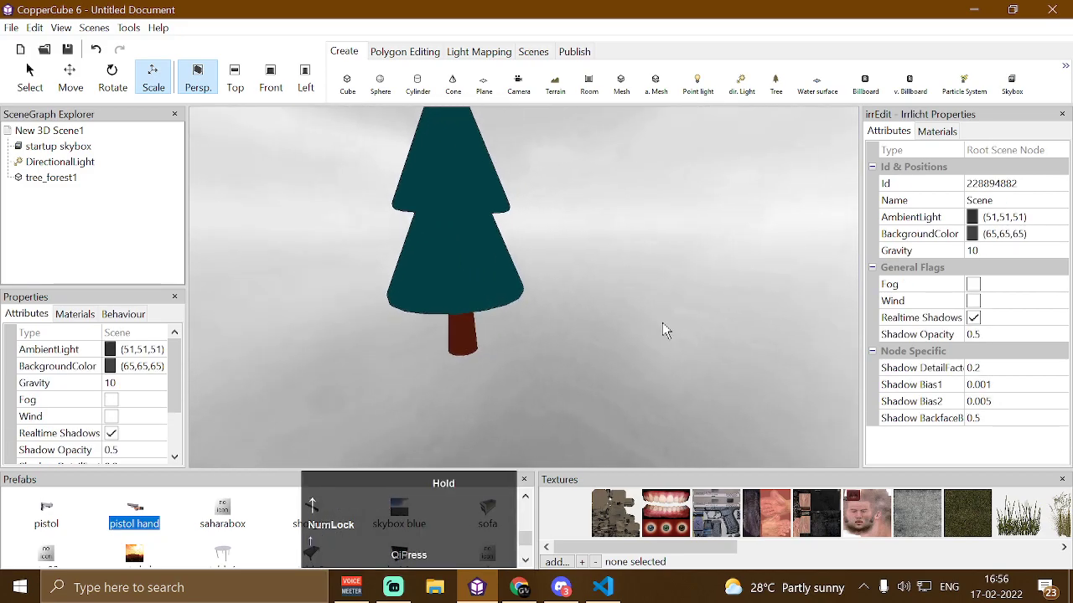
{"action": "left_click", "coordinate": [463, 253]}
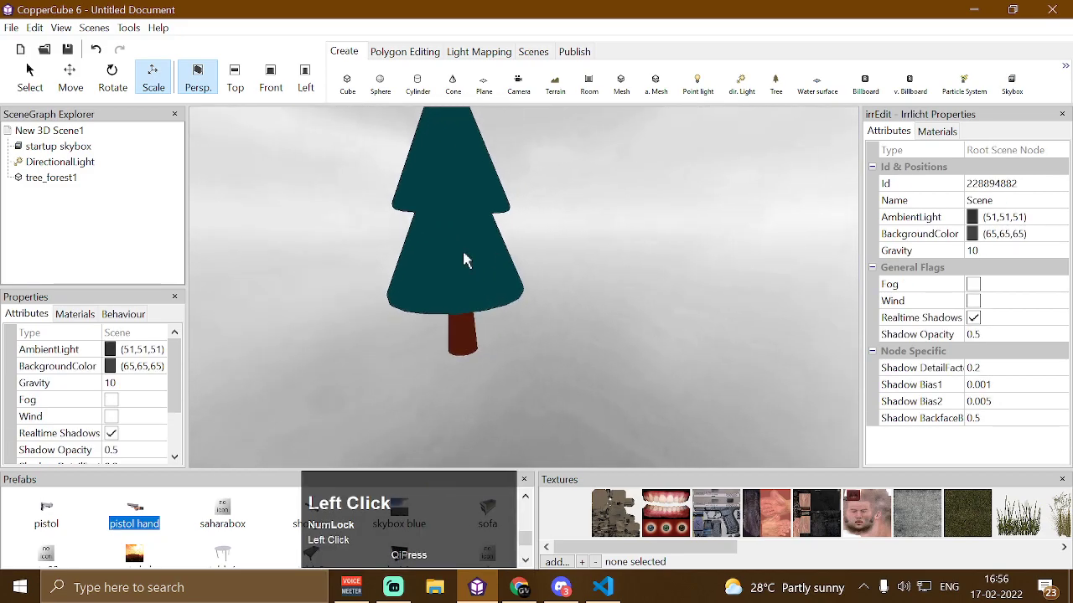
{"action": "left_click", "coordinate": [600, 243]}
{"action": "left_click", "coordinate": [84, 314]}
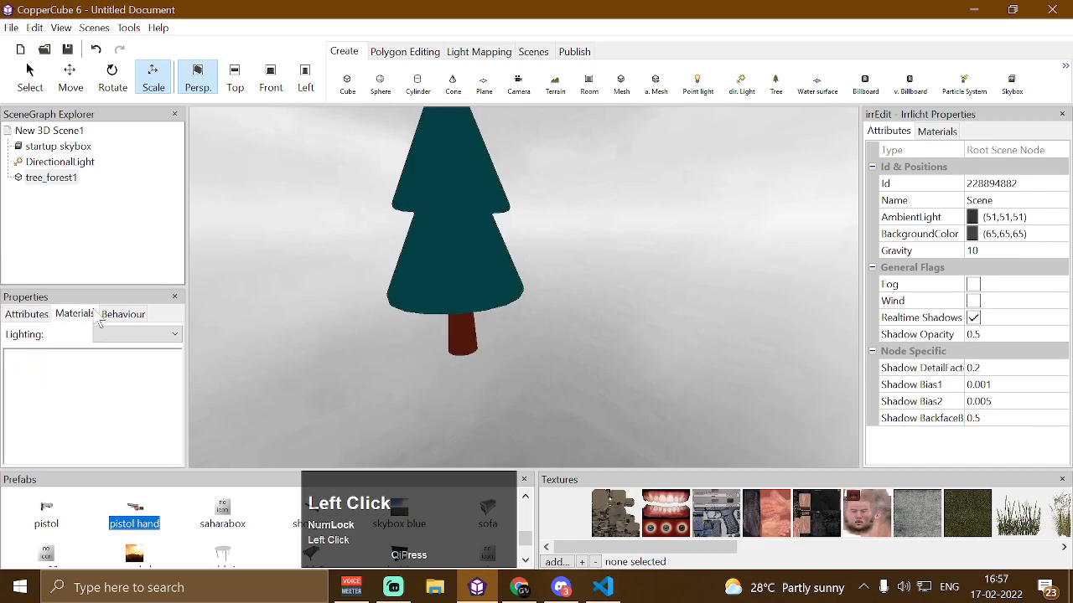
{"action": "left_click", "coordinate": [432, 256]}
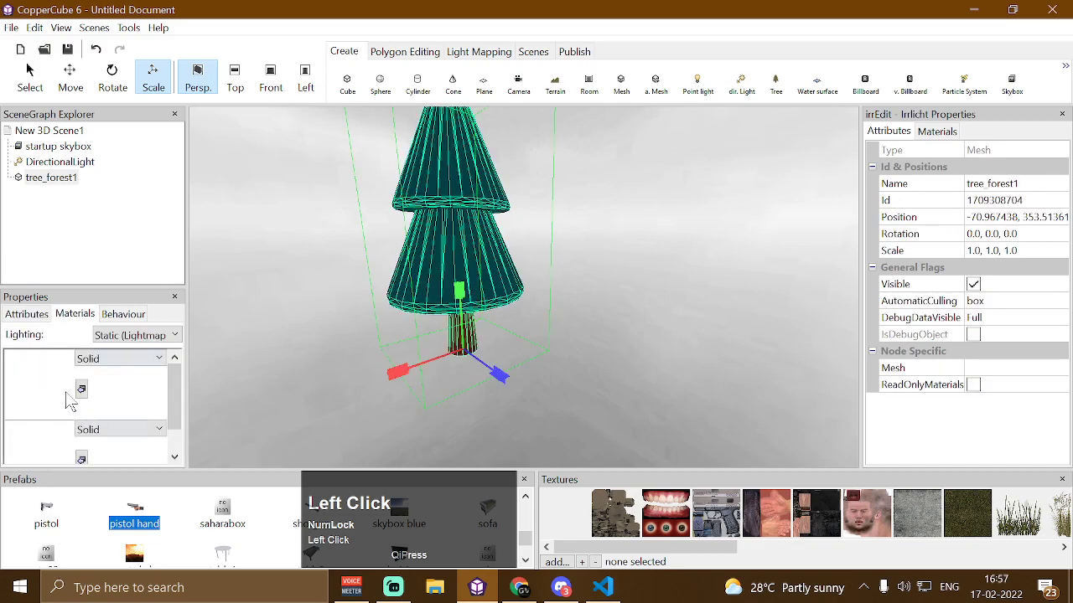
{"action": "mouse_move", "coordinate": [175, 388]}
{"action": "left_mouse_down"}
{"action": "mouse_move", "coordinate": [176, 441]}
{"action": "mouse_move", "coordinate": [177, 384]}
{"action": "left_mouse_up"}
Import the gateLarge_teamRed.dae mesh from the dae folder into the scene
{"action": "left_click", "coordinate": [622, 84]}
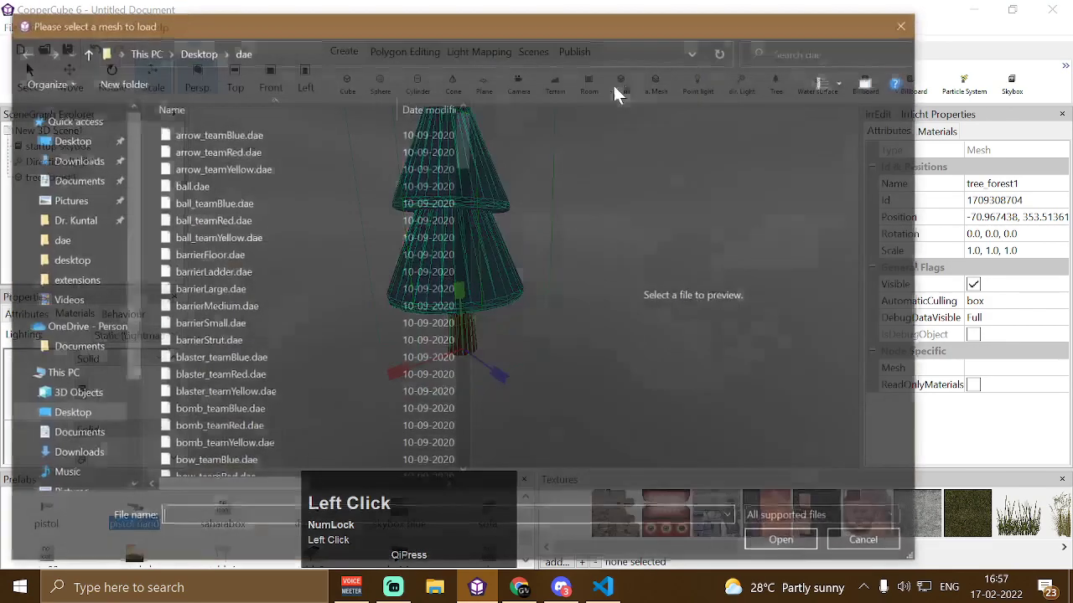
{"action": "scroll", "coordinate": [268, 227], "scroll_direction": "down", "scroll_amount": 9}
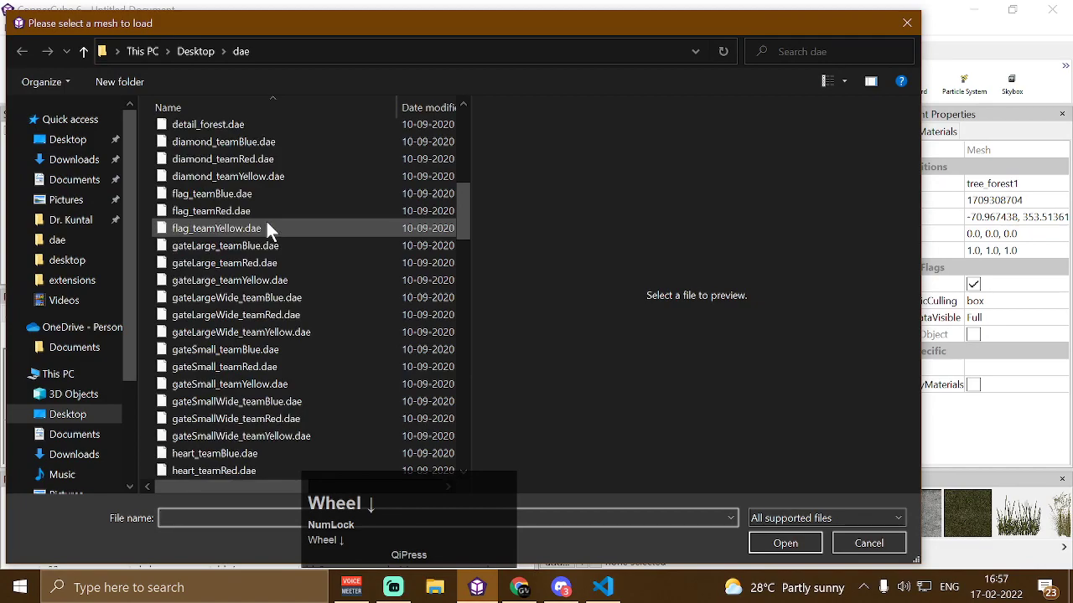
{"action": "scroll", "coordinate": [266, 221], "scroll_direction": "down", "scroll_amount": 3}
{"action": "scroll", "coordinate": [265, 222], "scroll_direction": "up", "scroll_amount": 2}
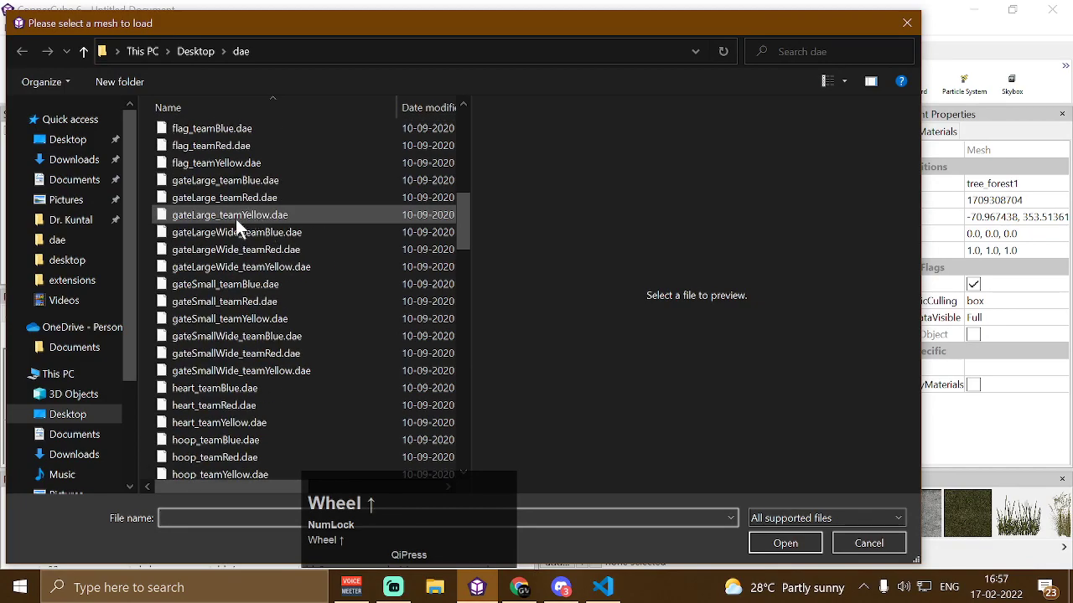
{"action": "left_click", "coordinate": [242, 198]}
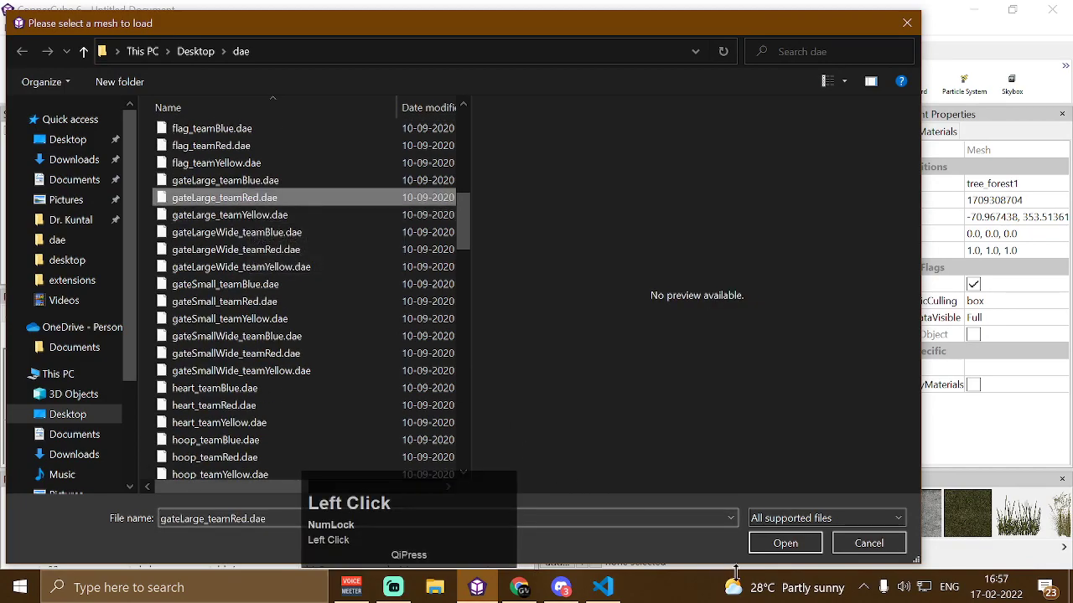
{"action": "left_click", "coordinate": [763, 542]}
{"action": "left_click_drag", "start_coordinate": [631, 309], "coordinate": [598, 312]}
{"action": "key", "text": "Up"}
{"action": "key", "text": "Right"}
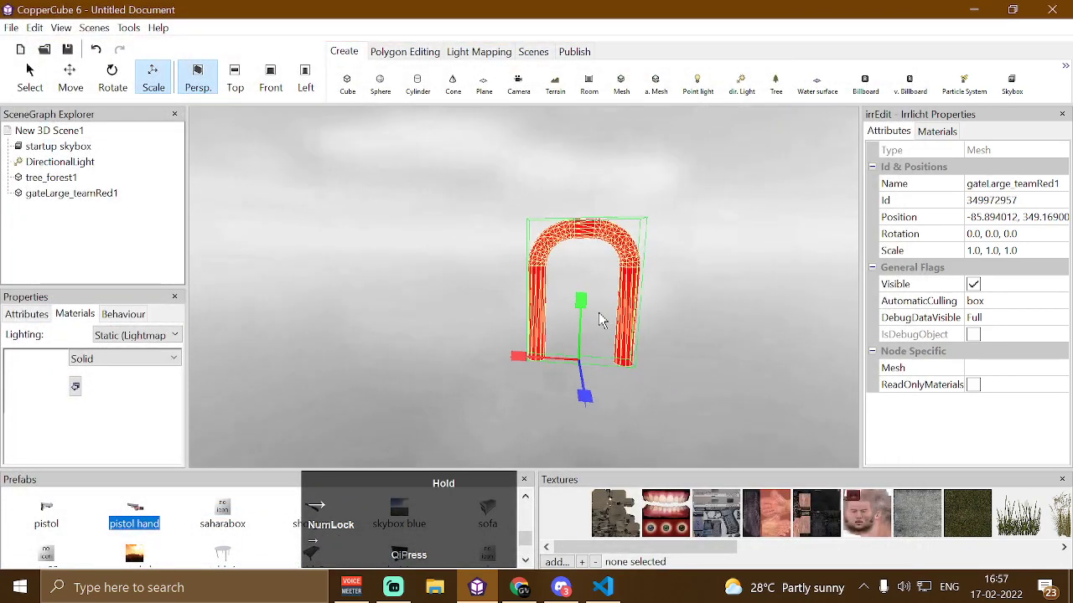
{"action": "left_click", "coordinate": [726, 234]}
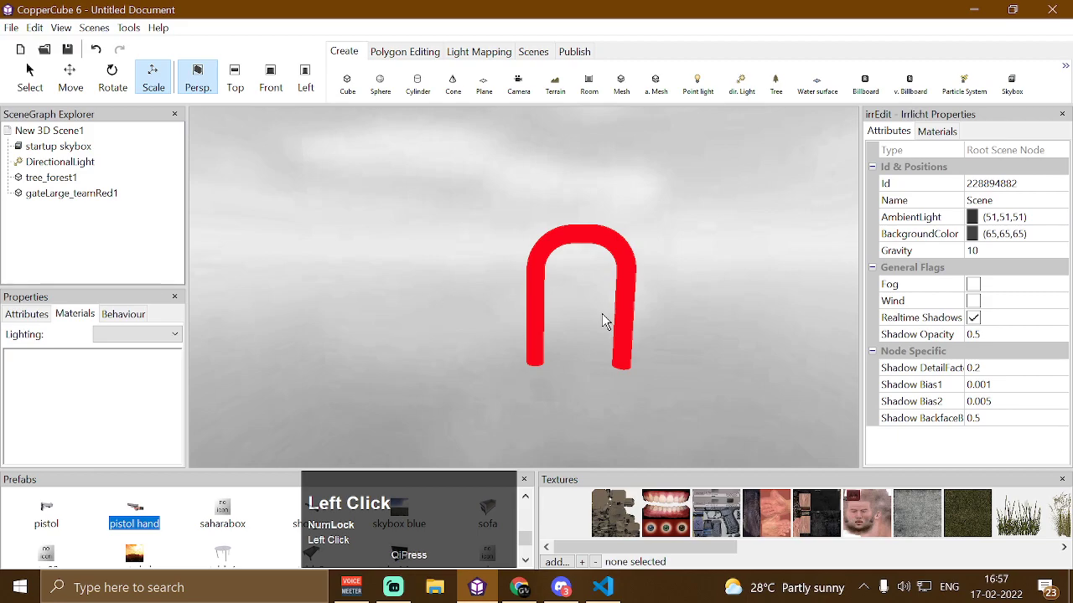
{"action": "left_click", "coordinate": [580, 219]}
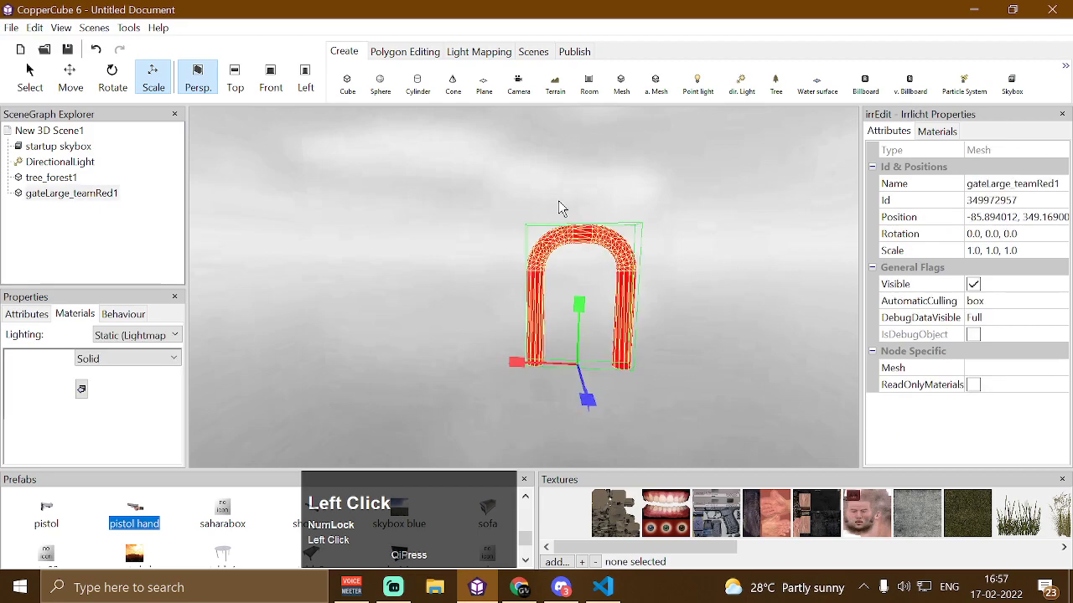
{"action": "left_click", "coordinate": [502, 264]}
{"action": "key", "text": "Down"}
{"action": "left_click", "coordinate": [620, 82]}
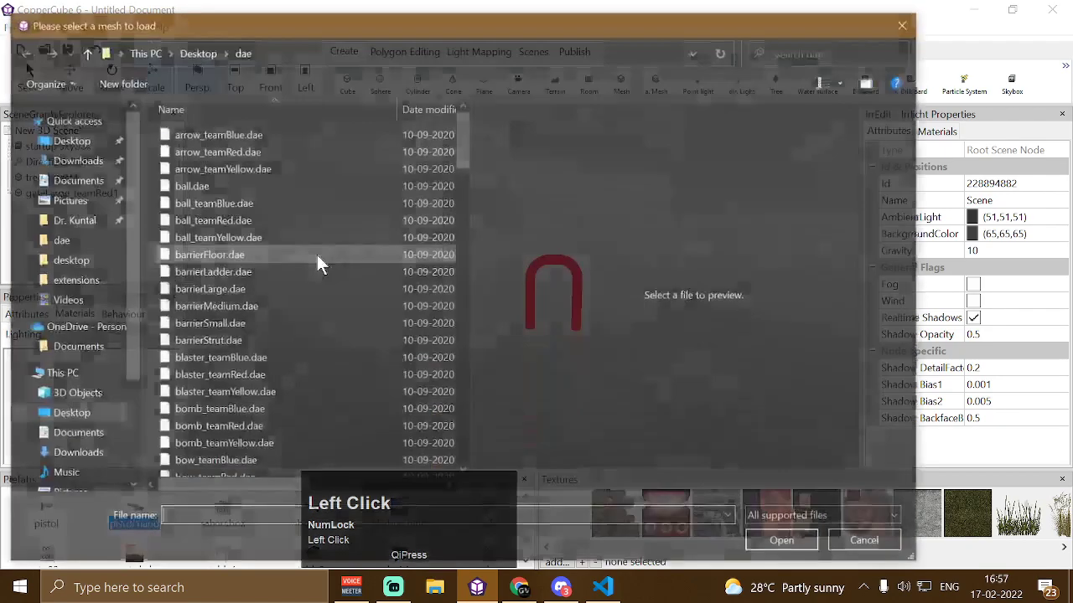
{"action": "left_click", "coordinate": [302, 312]}
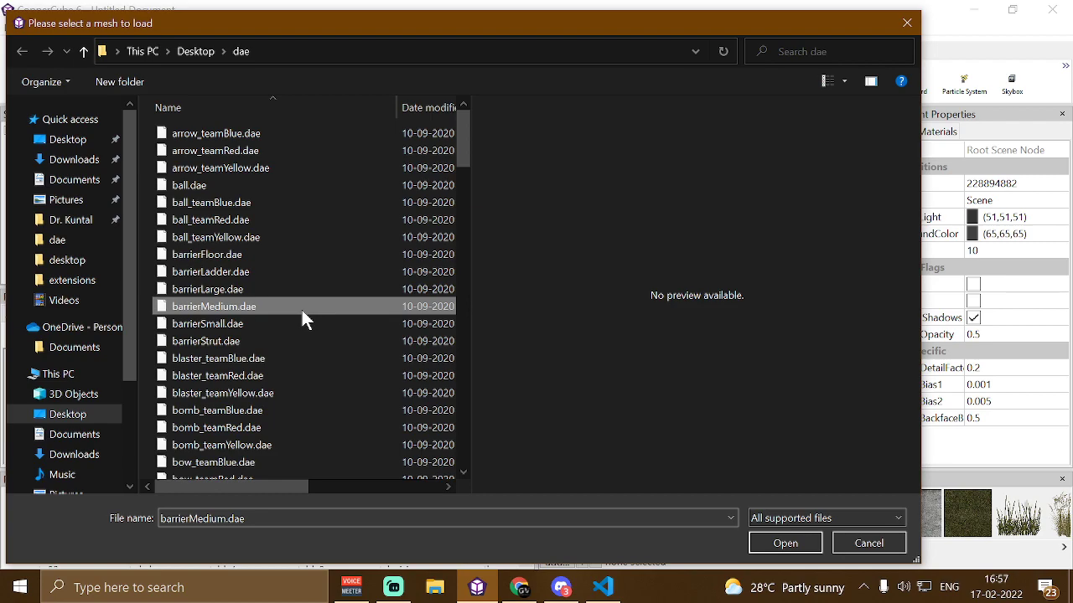
{"action": "scroll", "coordinate": [302, 310], "scroll_direction": "down", "scroll_amount": 4}
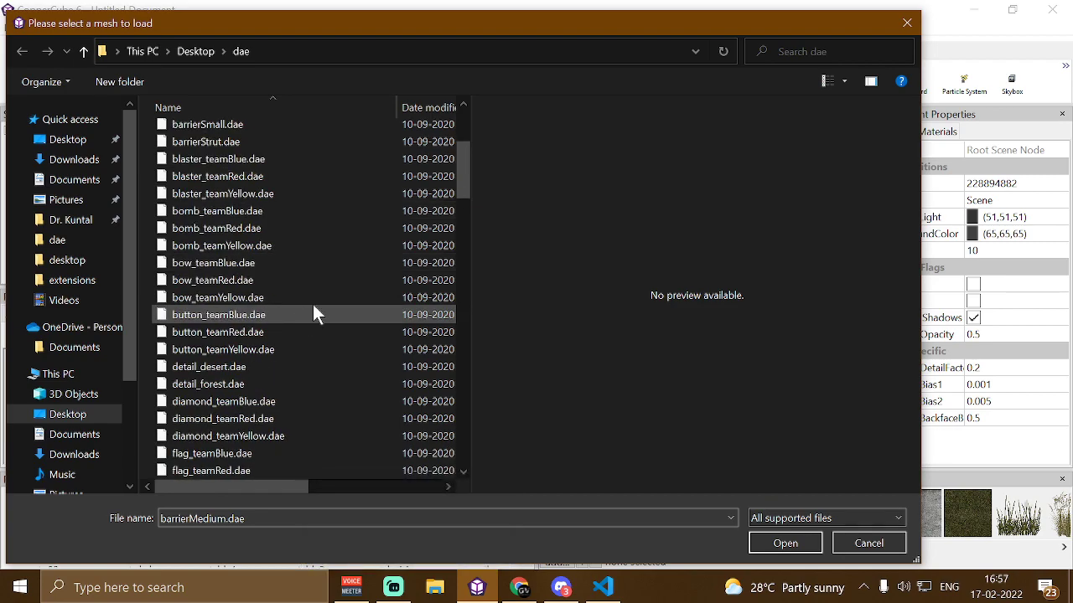
{"action": "left_click", "coordinate": [880, 542]}
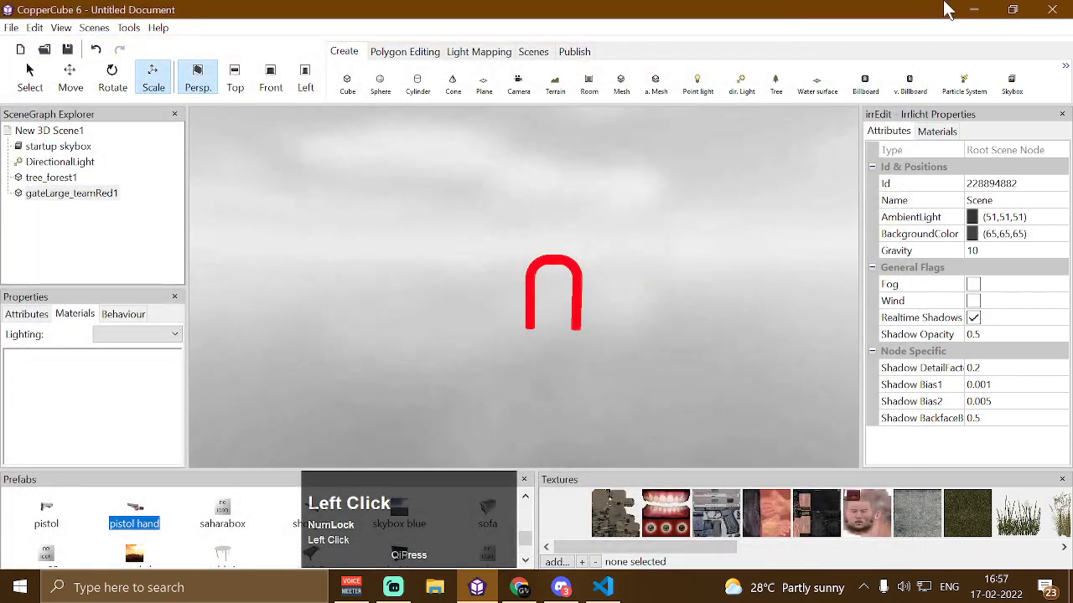
Minimize CopperCube, launch Blender from Windows search, and open the KayKit Mini-Game Variety Pack 1.2.zip archive
{"action": "left_click", "coordinate": [973, 9]}
{"action": "left_click", "coordinate": [974, 9]}
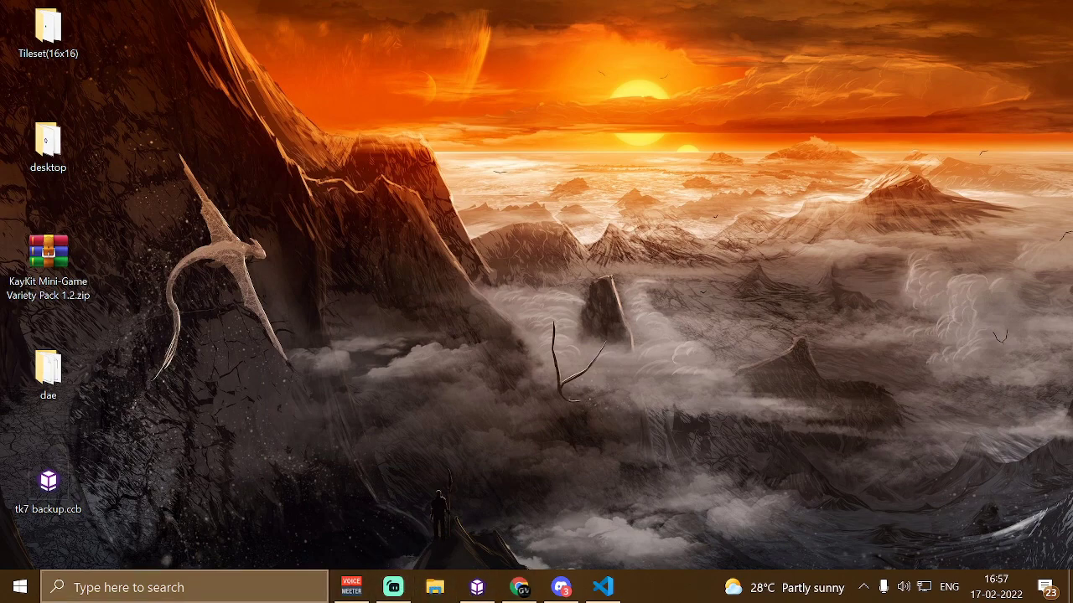
{"action": "left_click", "coordinate": [185, 588]}
{"action": "type", "text": "blende"}
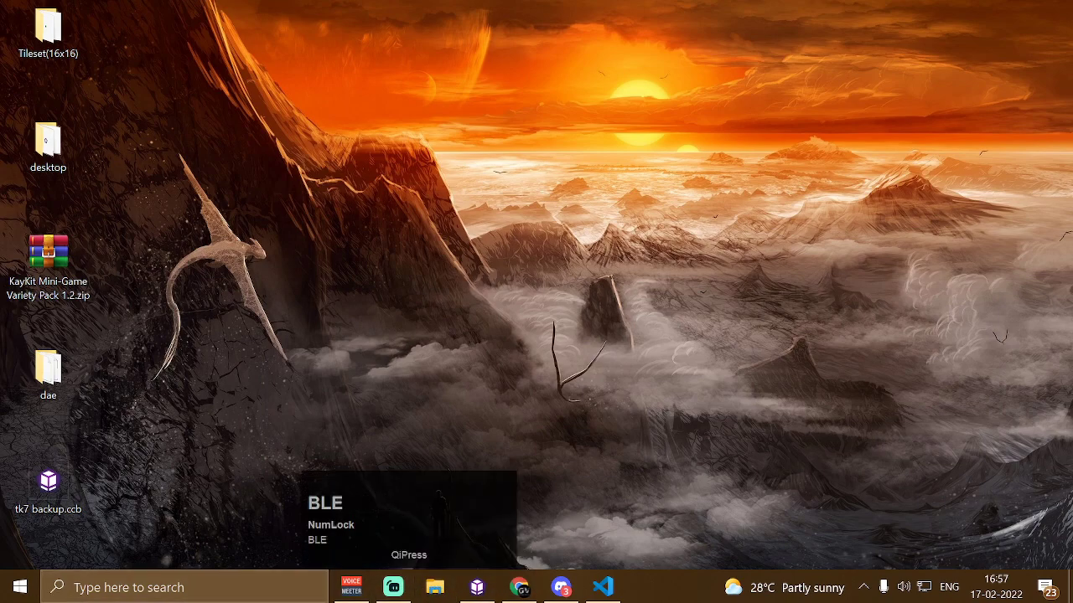
{"action": "left_click", "coordinate": [205, 588]}
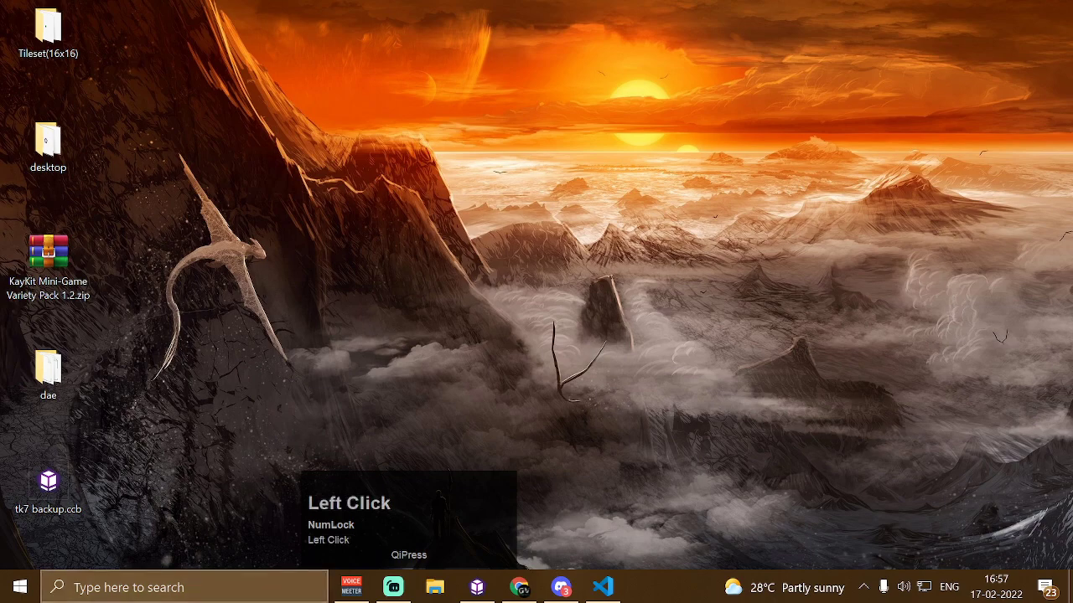
{"action": "type", "text": "blender"}
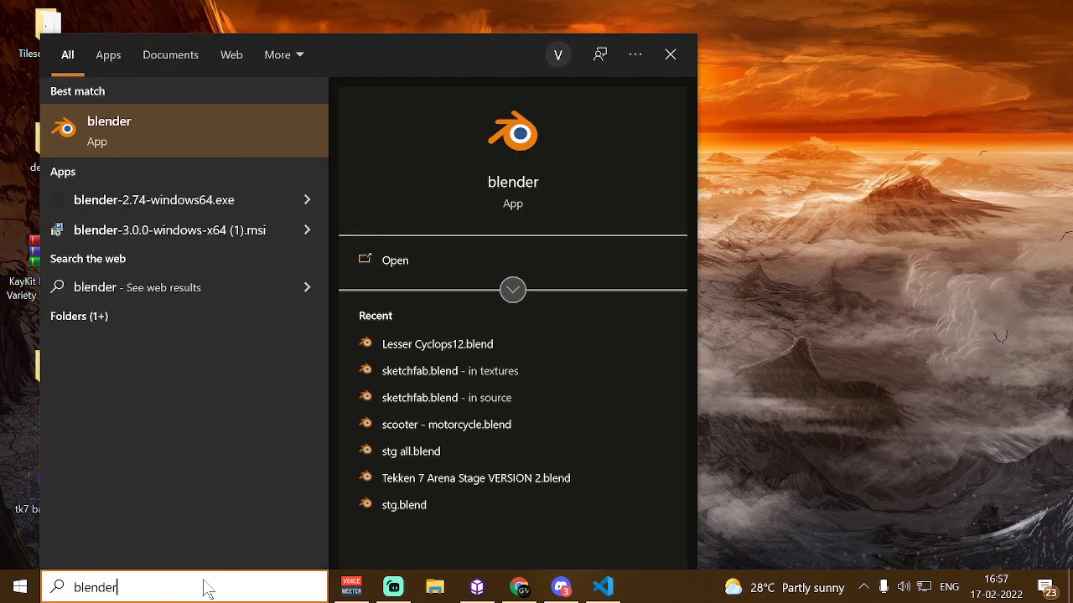
{"action": "key", "text": "Return"}
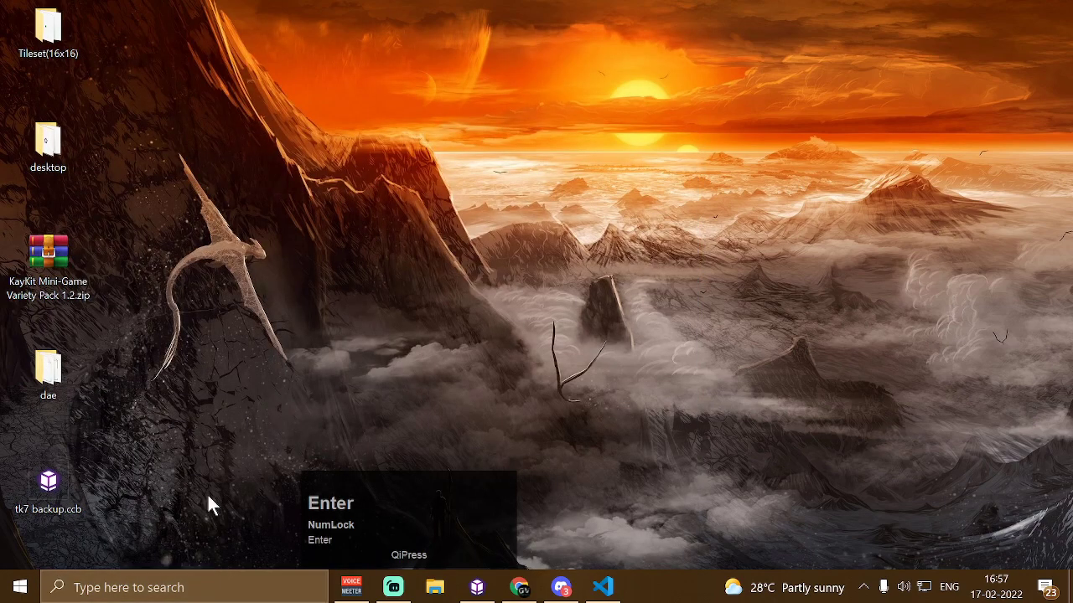
{"action": "double_click", "coordinate": [67, 285]}
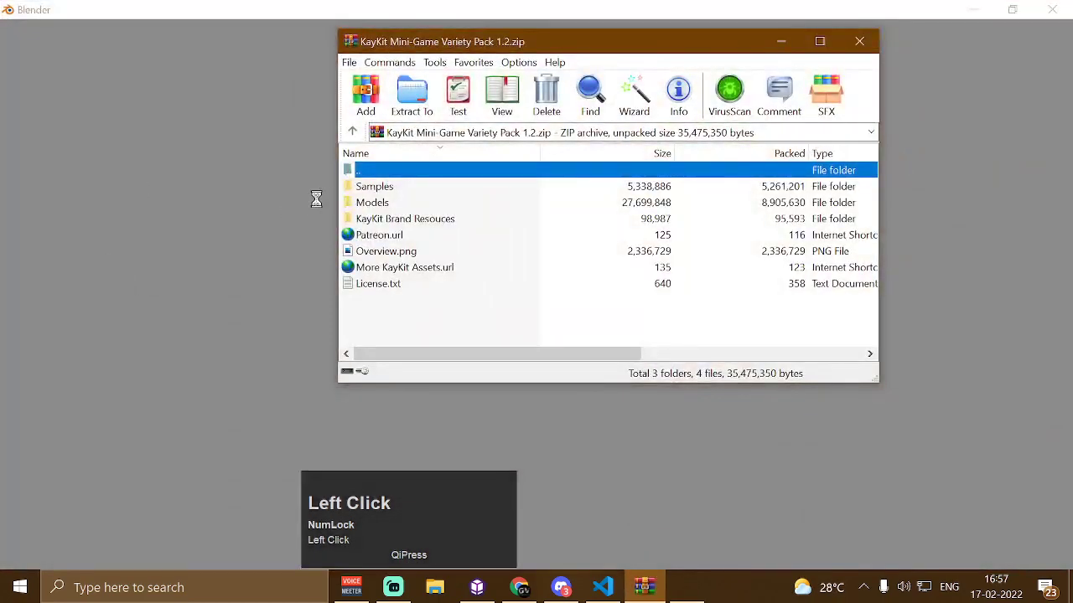
Extract the Models folder from the KayKit archive onto the Desktop
{"action": "left_click", "coordinate": [376, 203]}
{"action": "left_click_drag", "start_coordinate": [377, 204], "coordinate": [619, 275]}
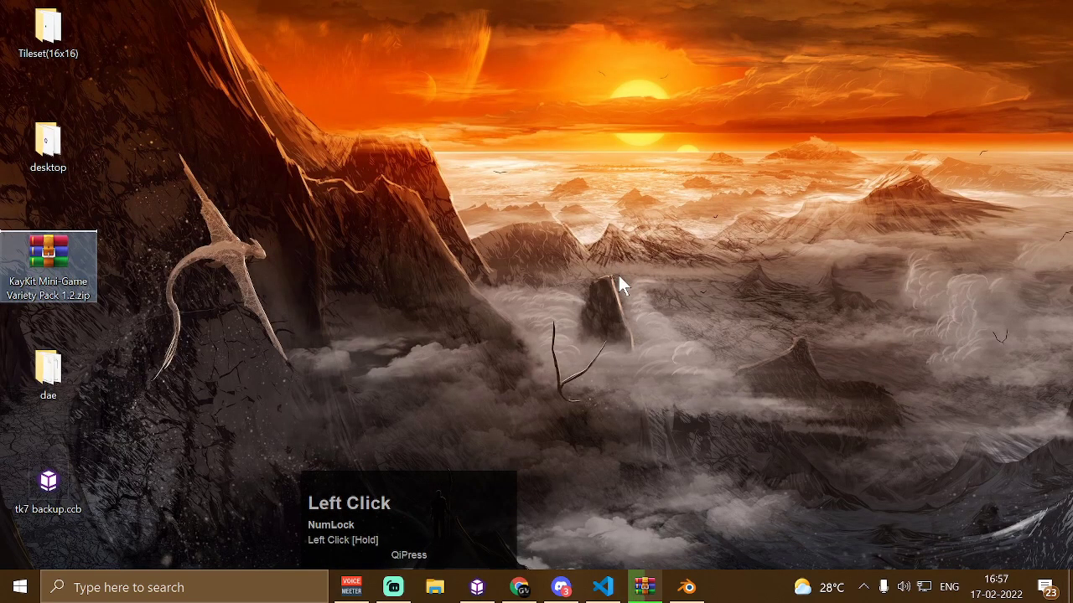
Browse the extracted Models folder and its format subfolders
{"action": "double_click", "coordinate": [48, 256]}
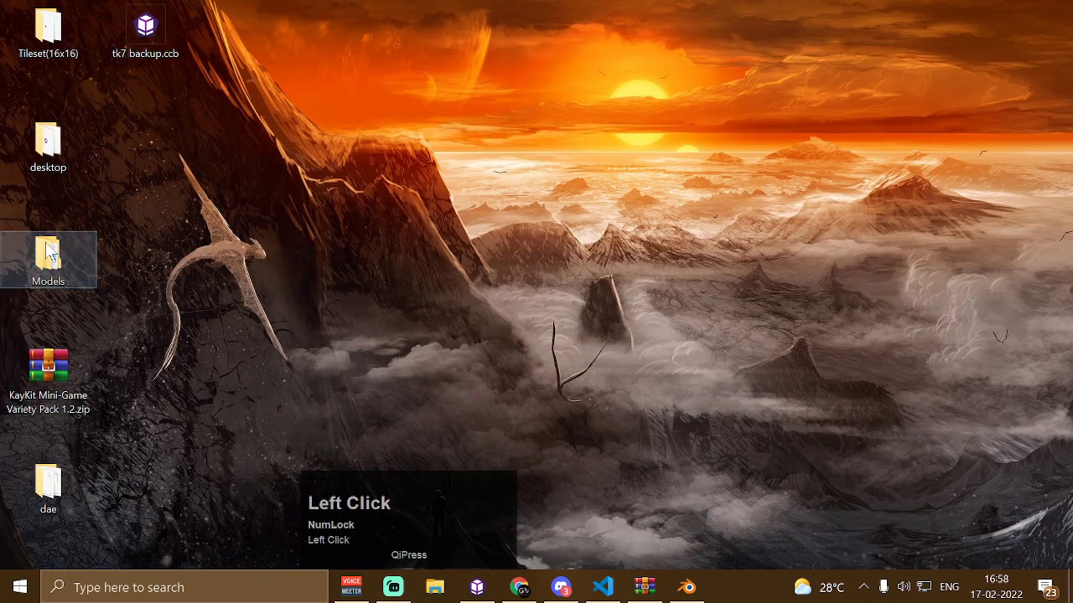
{"action": "double_click", "coordinate": [202, 224]}
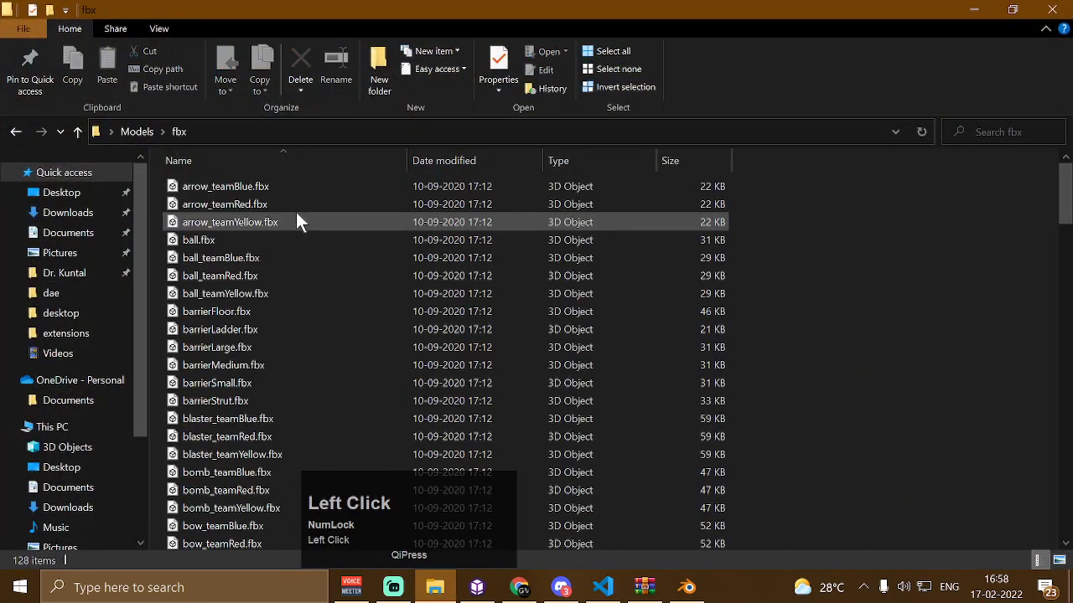
{"action": "key", "text": "alt+Left"}
{"action": "double_click", "coordinate": [215, 258]}
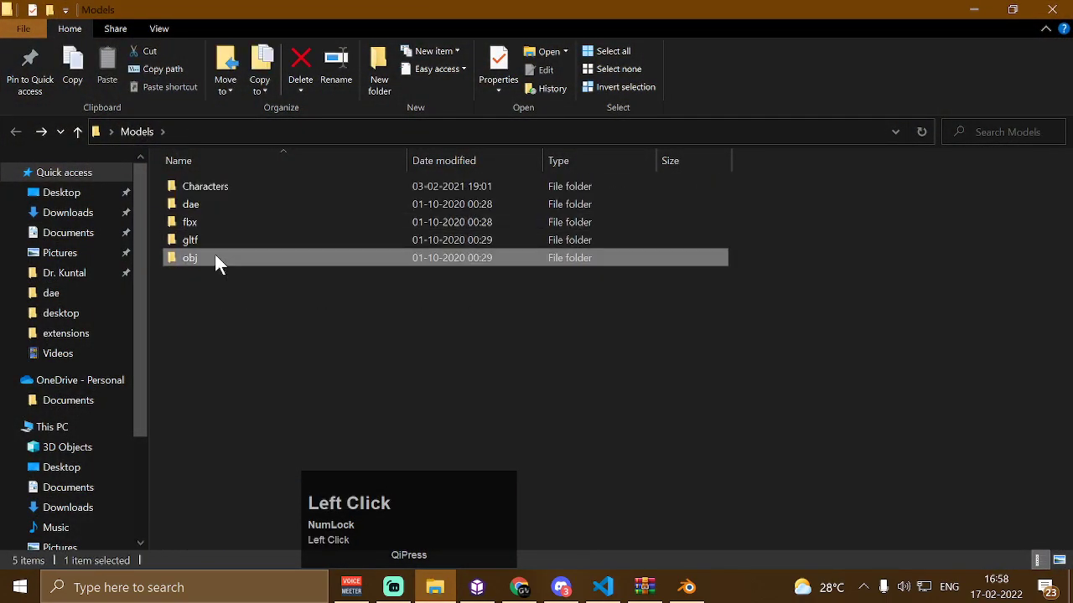
{"action": "key", "text": "alt+Left"}
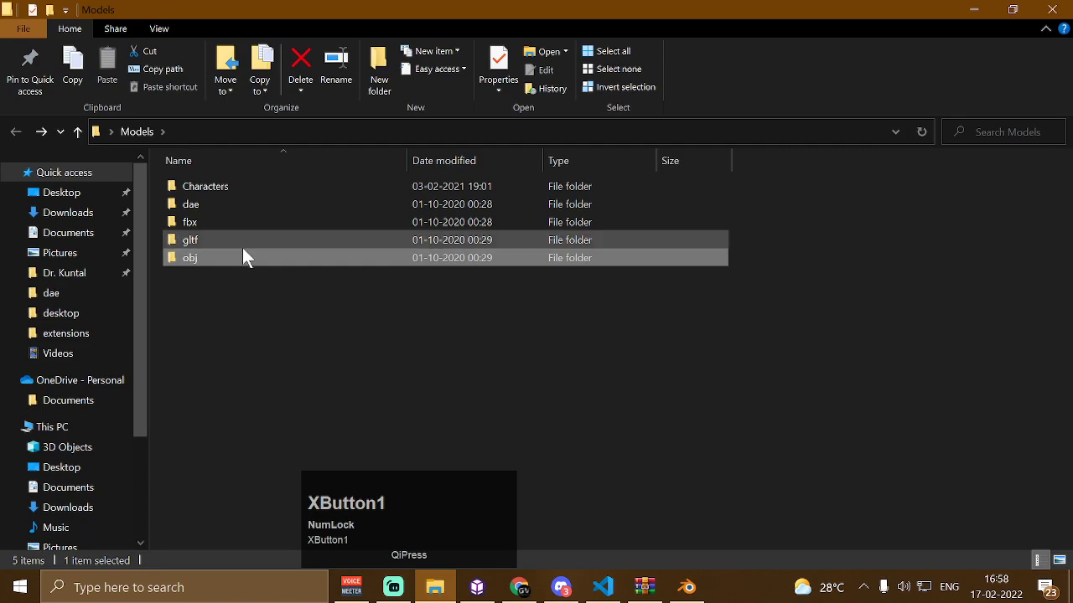
Switch to Blender, dismiss the splash screen and delete the default cube
{"action": "left_click", "coordinate": [685, 589]}
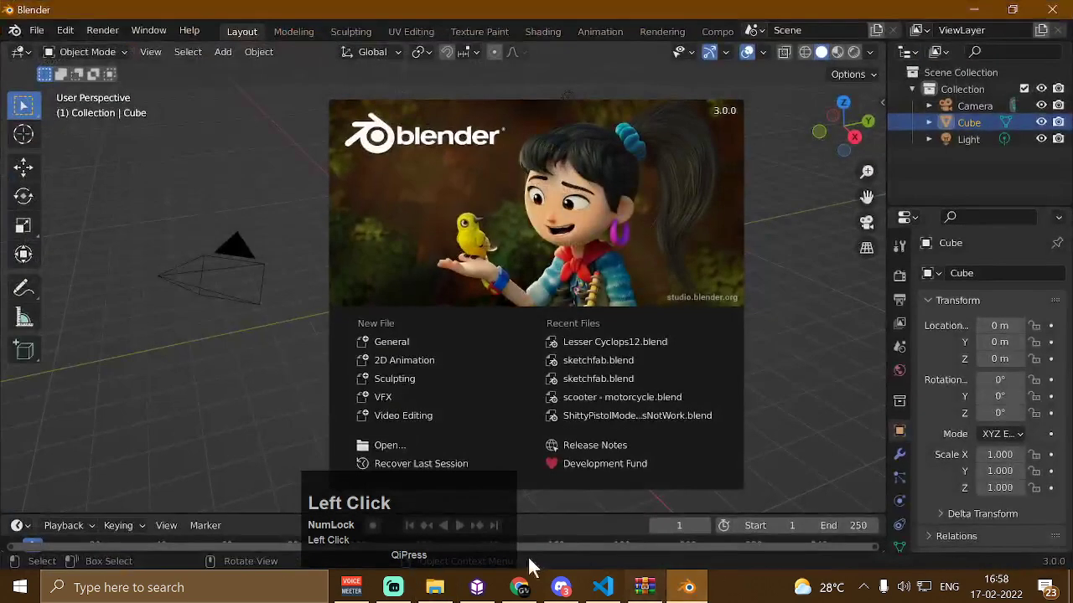
{"action": "left_click", "coordinate": [279, 386]}
{"action": "key", "text": "Delete"}
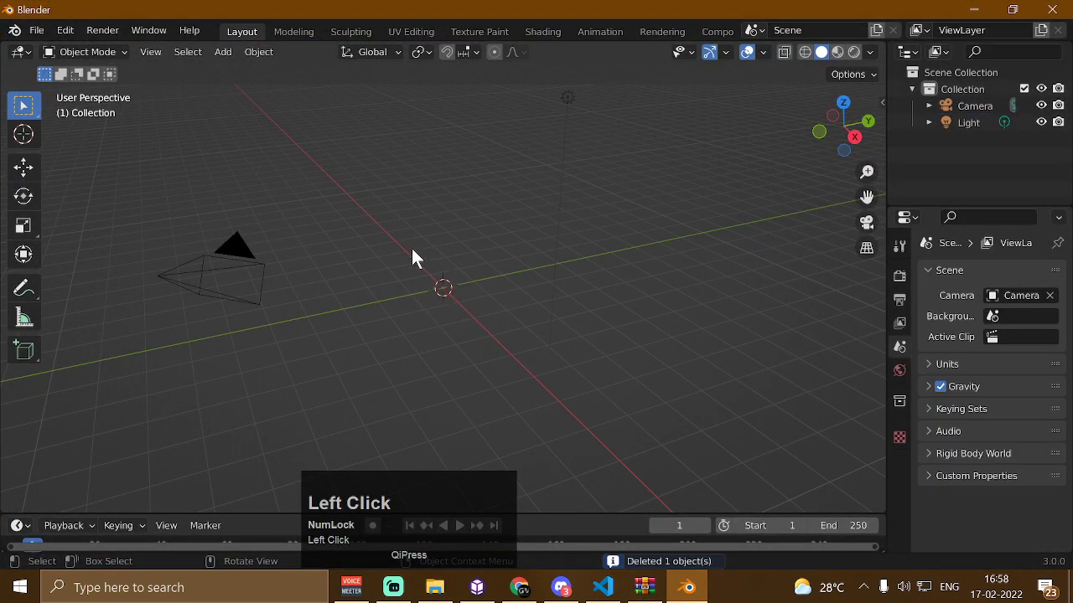
Import tree_desert.obj from the Desktop's Models/obj folder as a Wavefront OBJ
{"action": "left_click", "coordinate": [39, 30]}
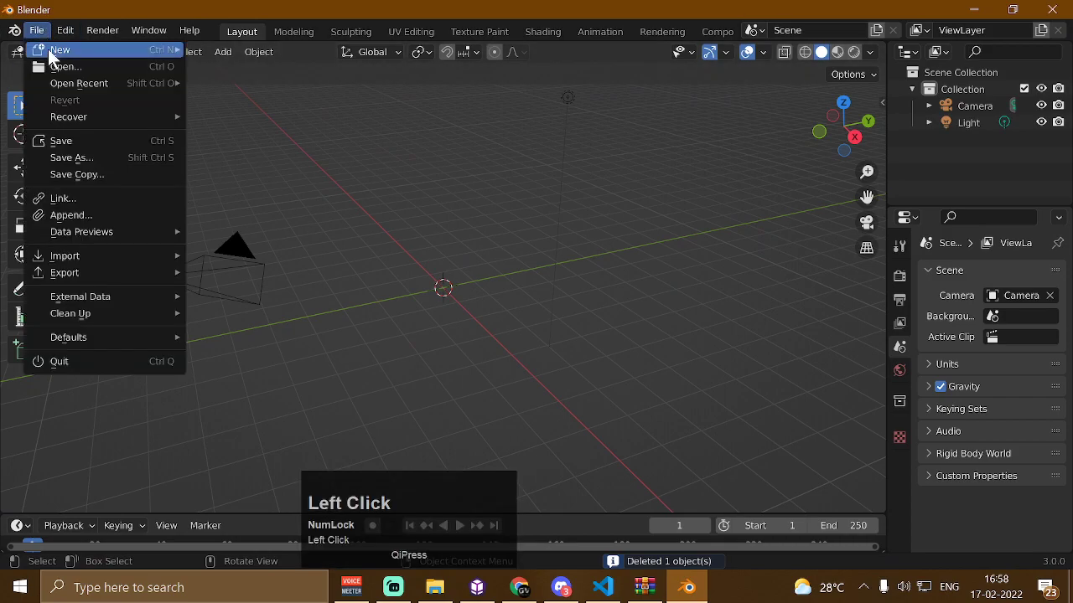
{"action": "mouse_move", "coordinate": [140, 256]}
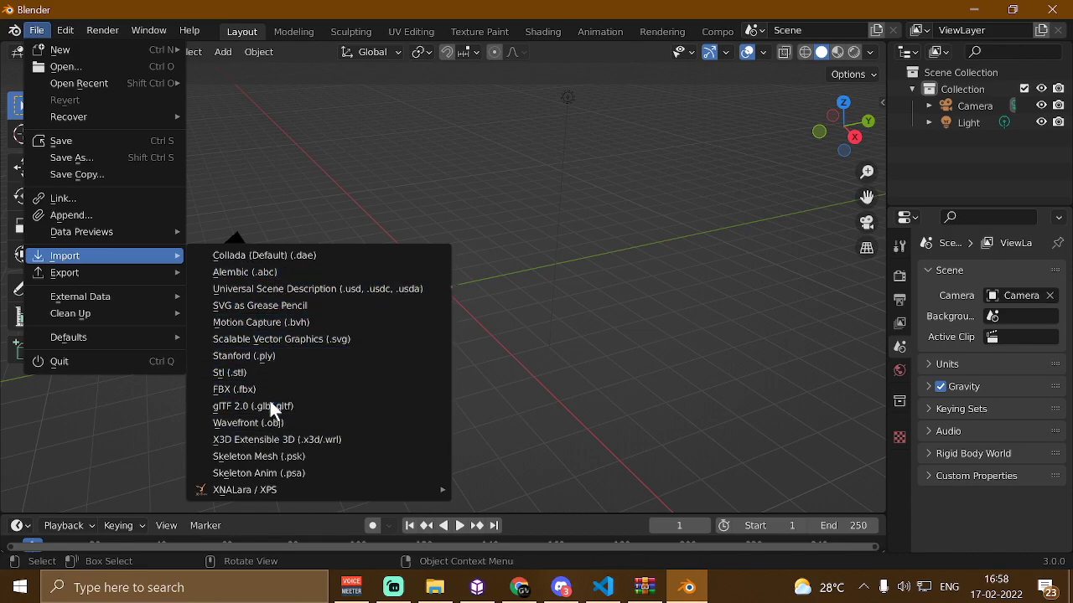
{"action": "left_click", "coordinate": [273, 422]}
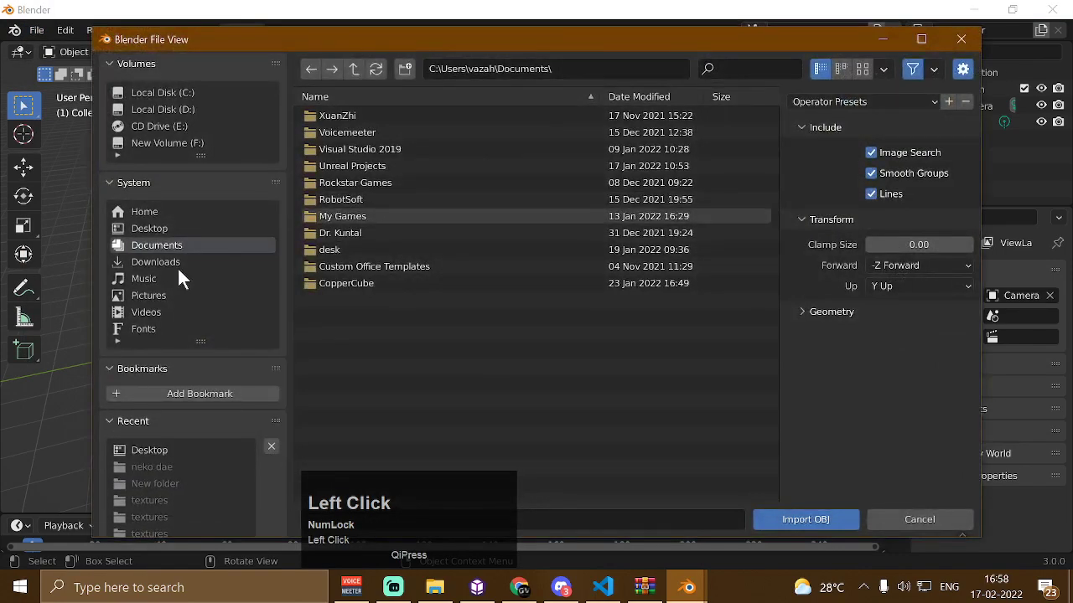
{"action": "left_click", "coordinate": [153, 229]}
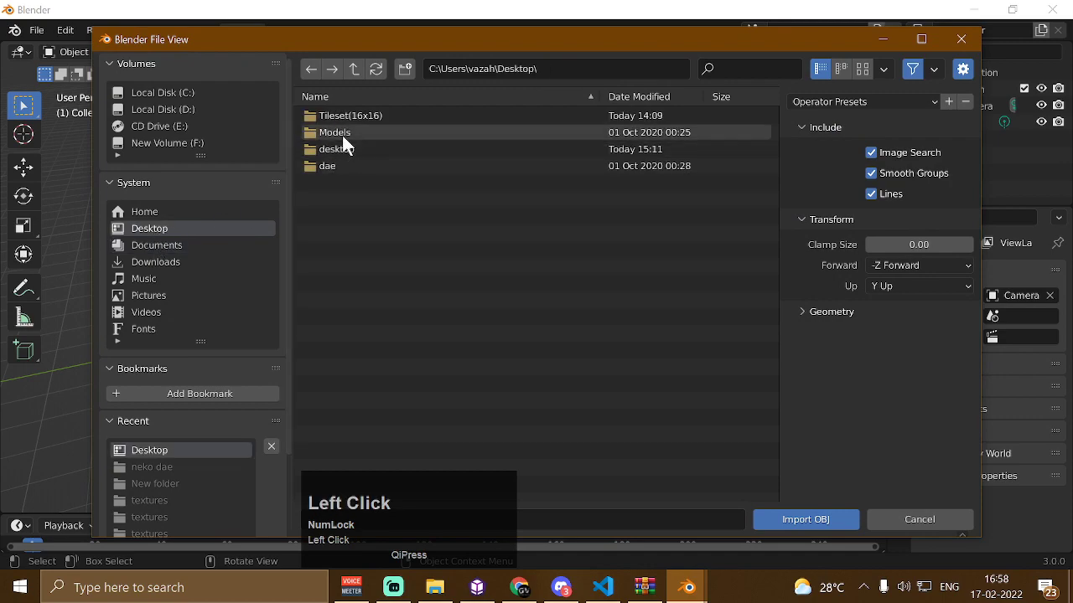
{"action": "double_click", "coordinate": [342, 133]}
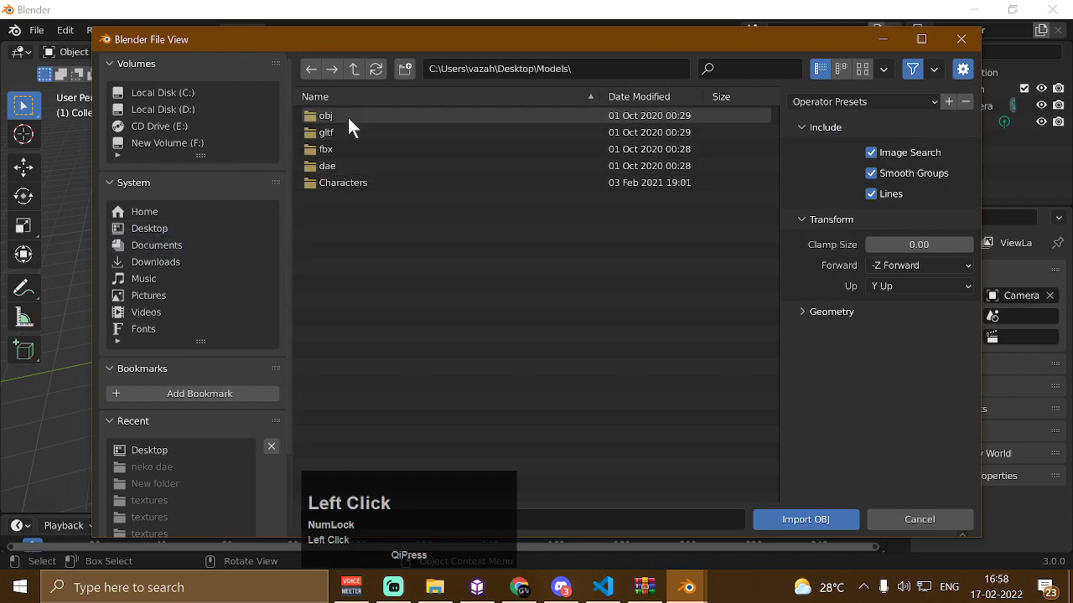
{"action": "double_click", "coordinate": [348, 117]}
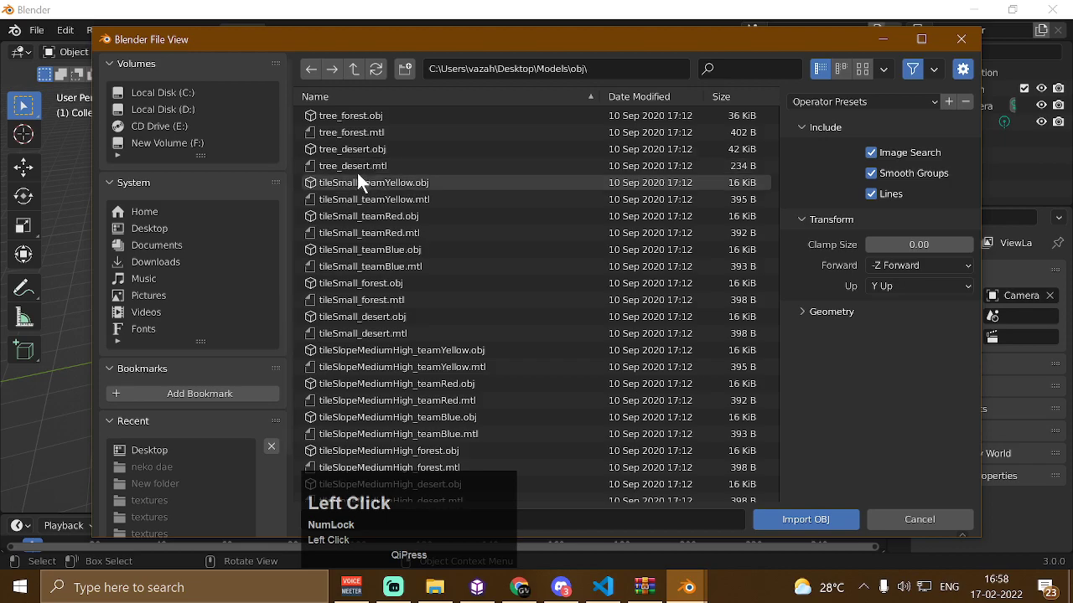
{"action": "scroll", "coordinate": [363, 151], "scroll_direction": "down", "scroll_amount": 2}
{"action": "scroll", "coordinate": [367, 121], "scroll_direction": "up", "scroll_amount": 2}
{"action": "left_click", "coordinate": [378, 149]}
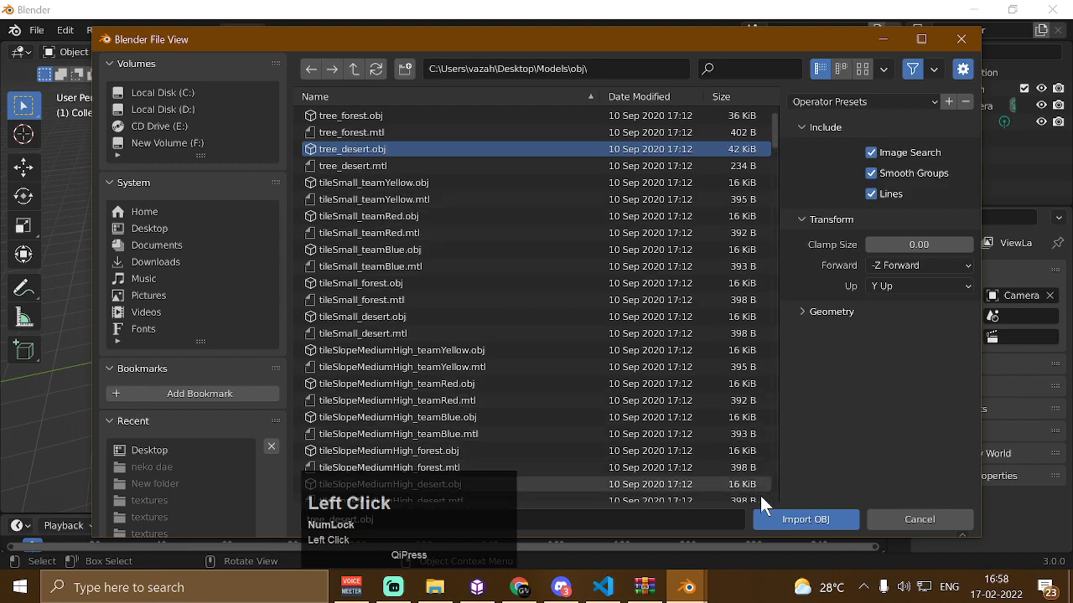
{"action": "left_click", "coordinate": [791, 519]}
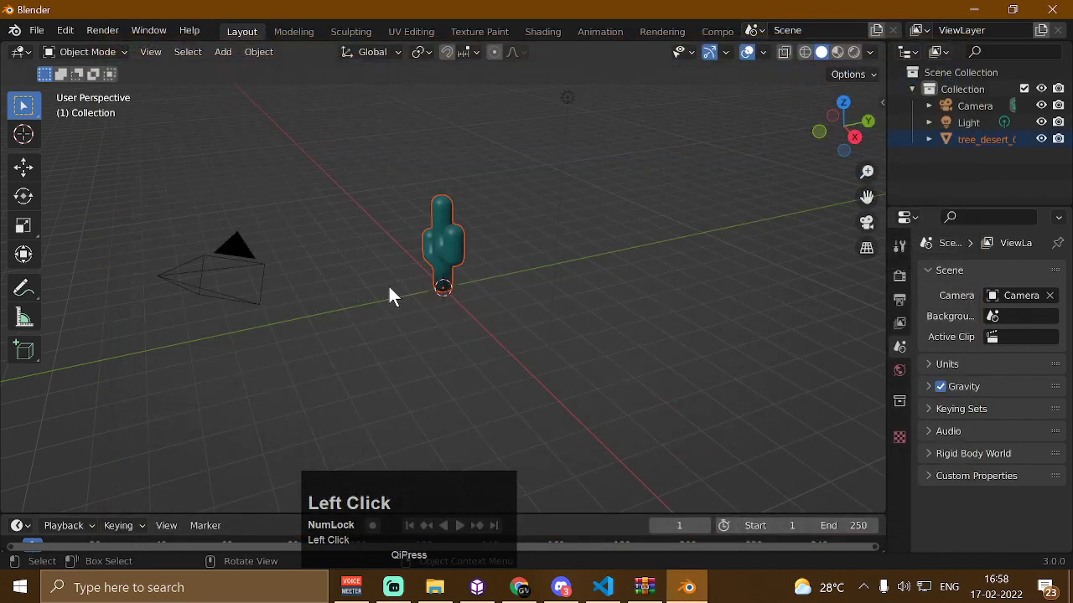
Export the scene as a Collada file named desert.dae to the Desktop
{"action": "left_click", "coordinate": [399, 259]}
{"action": "scroll", "coordinate": [395, 240], "scroll_direction": "up", "scroll_amount": 4}
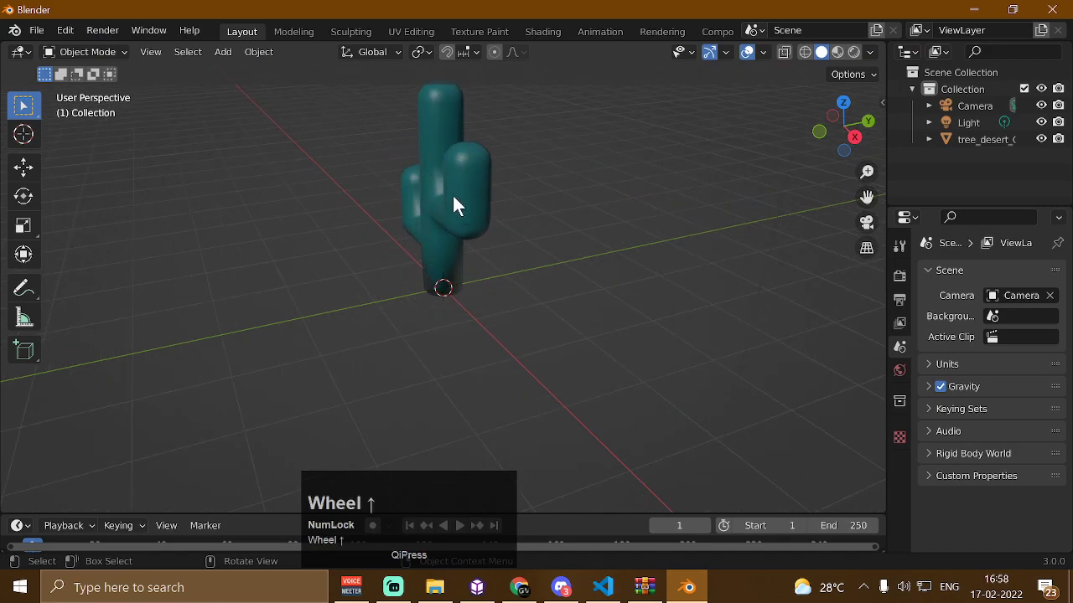
{"action": "left_click", "coordinate": [38, 31]}
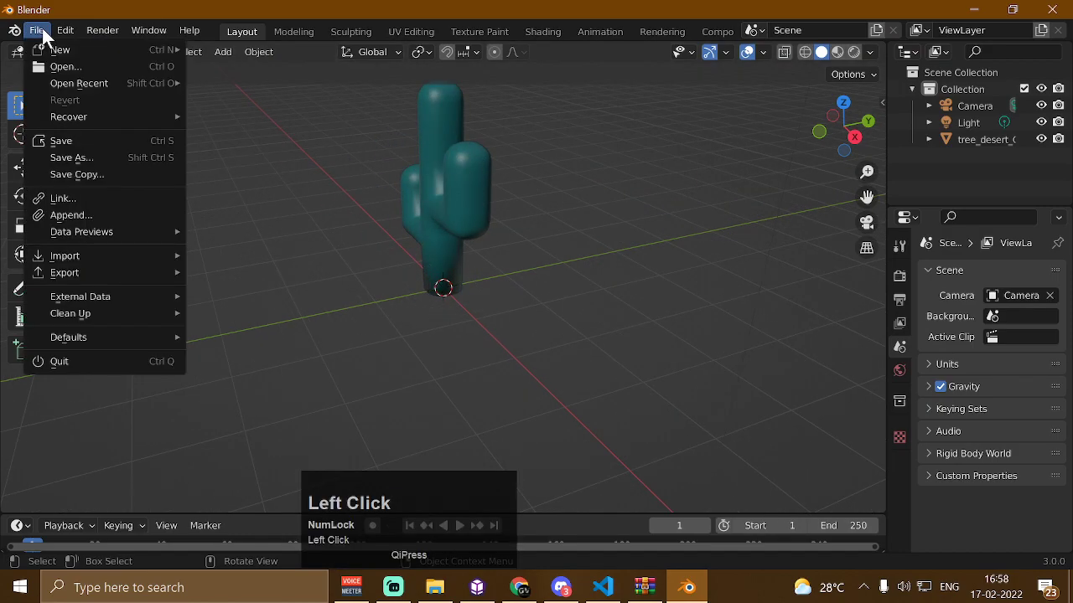
{"action": "mouse_move", "coordinate": [132, 272]}
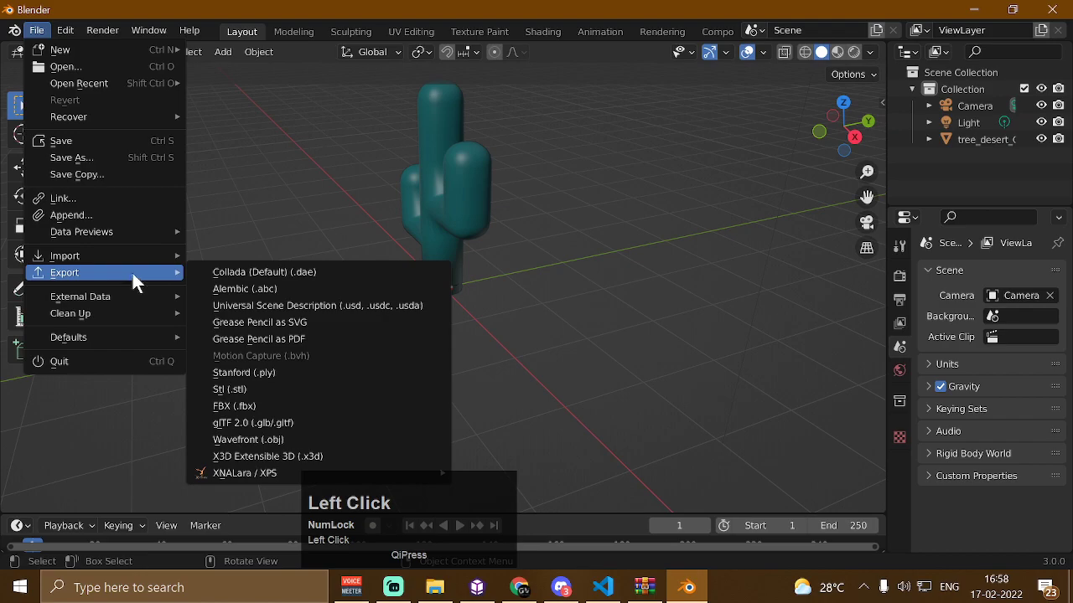
{"action": "left_click", "coordinate": [294, 274]}
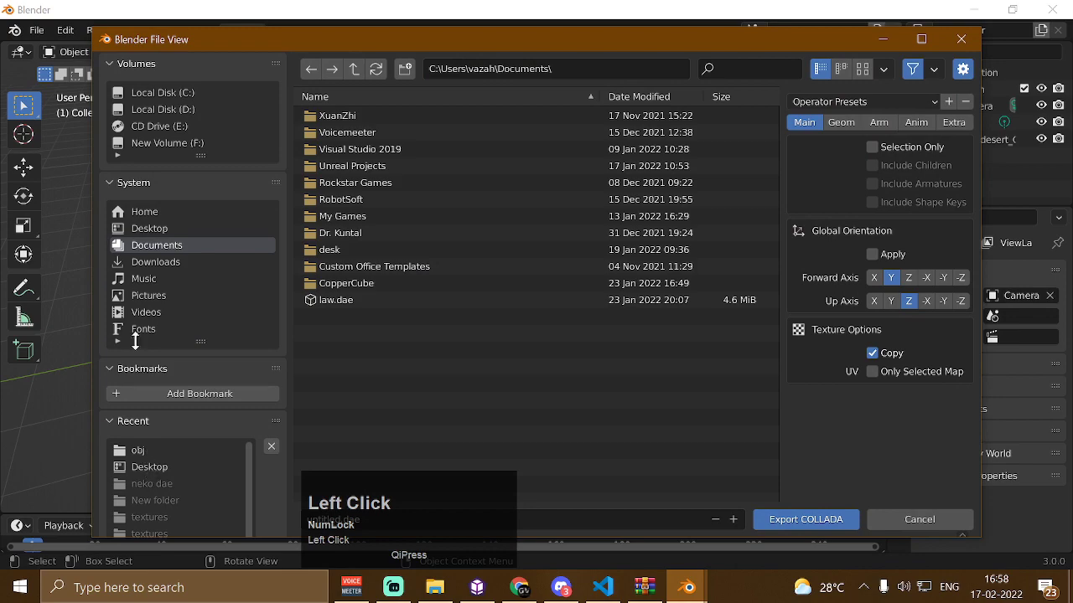
{"action": "left_click", "coordinate": [155, 467]}
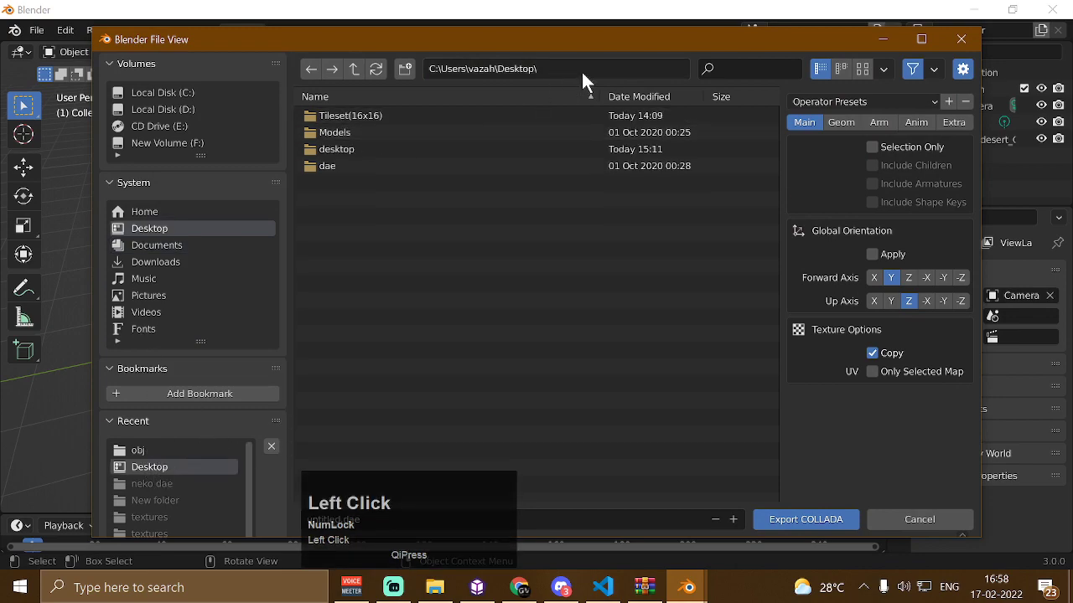
{"action": "left_click", "coordinate": [434, 505]}
{"action": "left_click", "coordinate": [497, 515]}
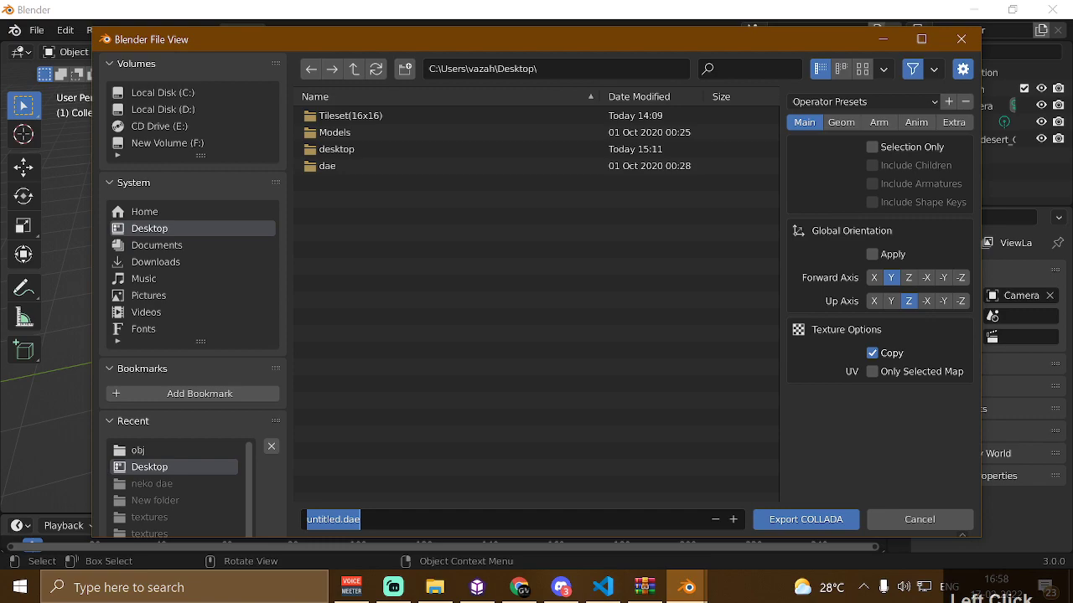
{"action": "type", "text": "desert"}
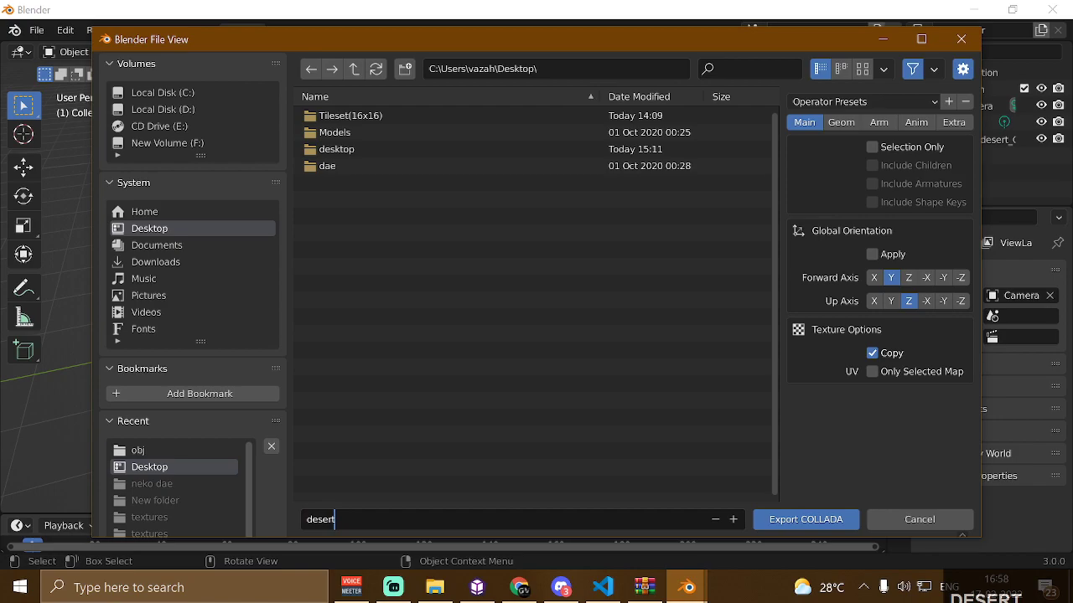
{"action": "left_click", "coordinate": [831, 514]}
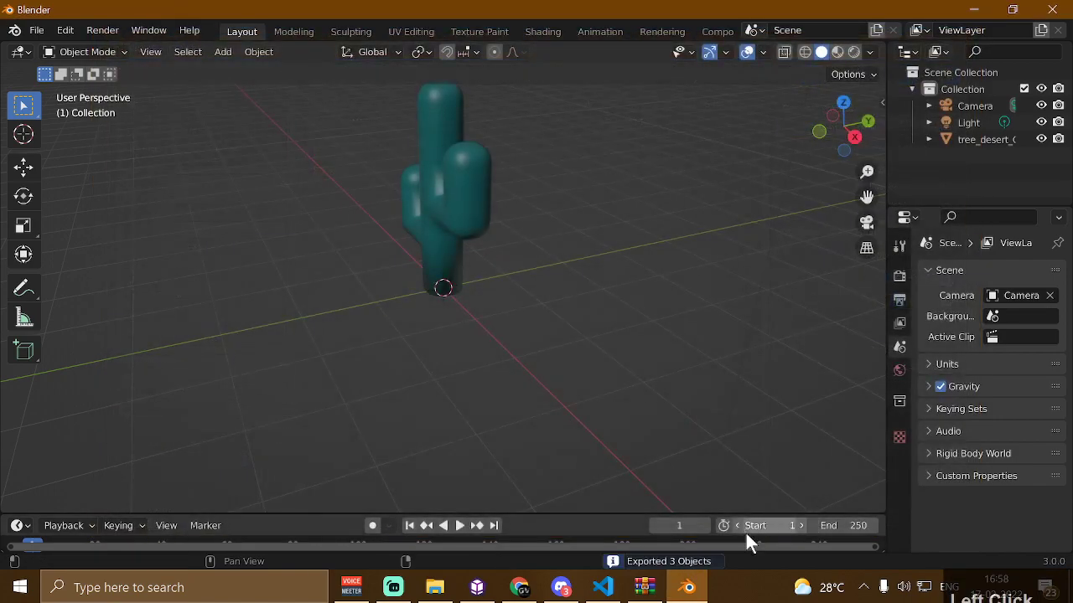
Switch to CopperCube and import desert.dae from the Desktop as a mesh
{"action": "left_click", "coordinate": [476, 587]}
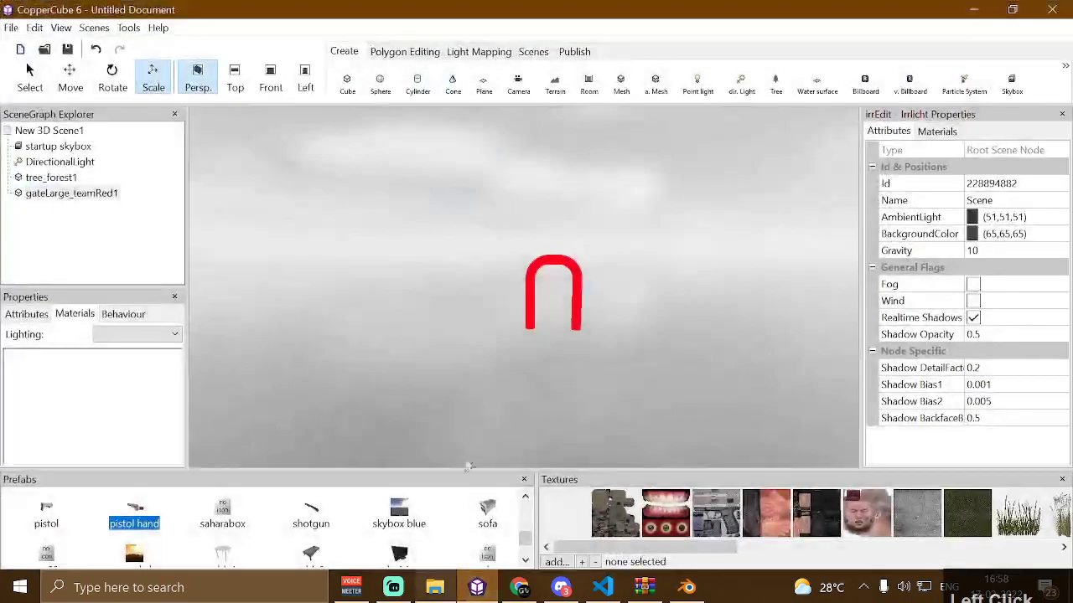
{"action": "left_click", "coordinate": [621, 85]}
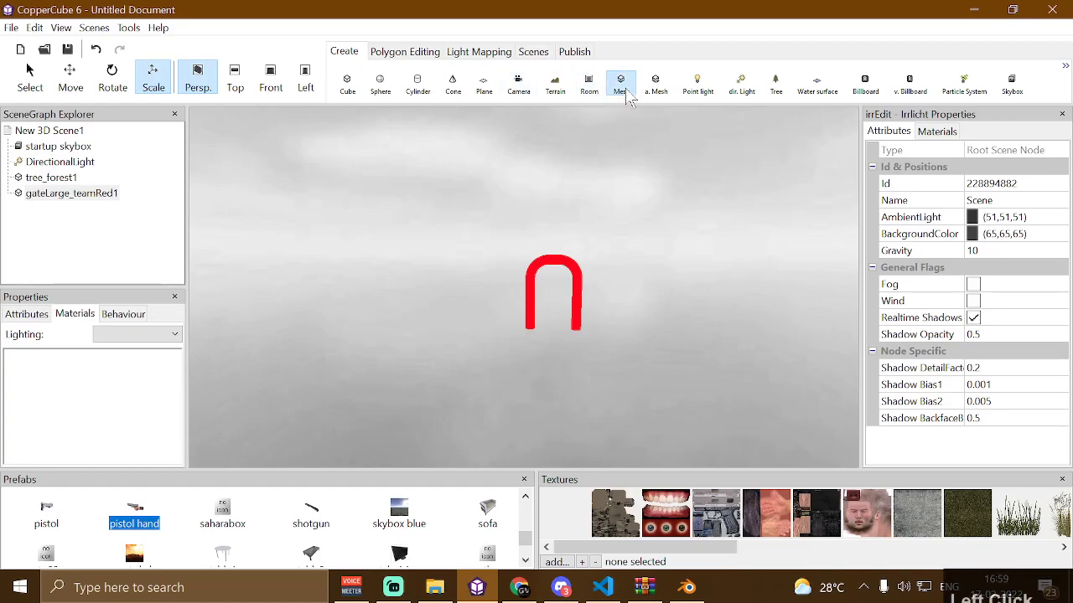
{"action": "left_click", "coordinate": [191, 48]}
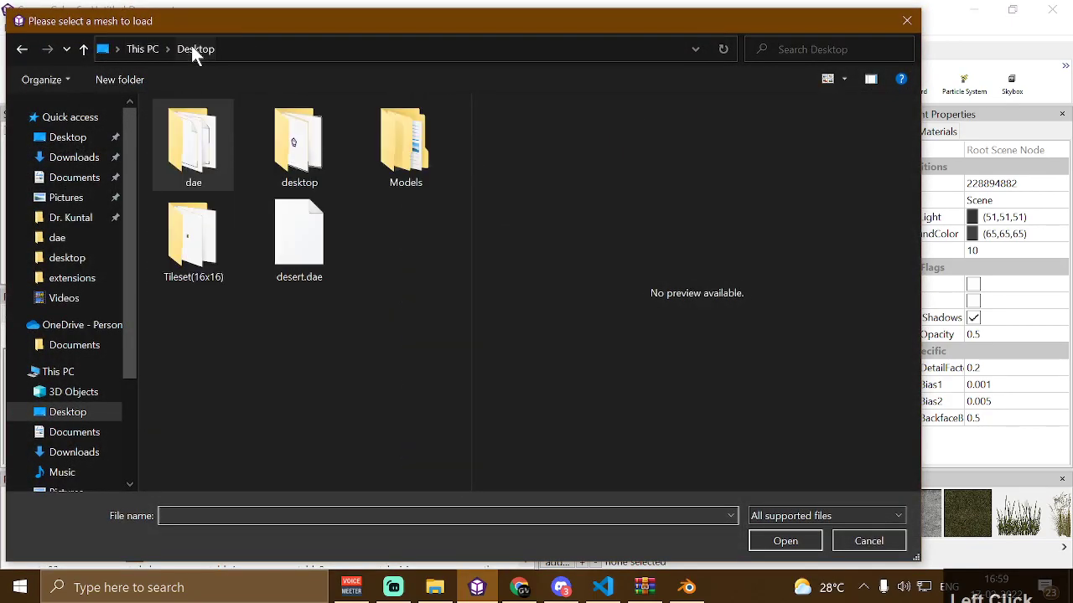
{"action": "left_click", "coordinate": [303, 229]}
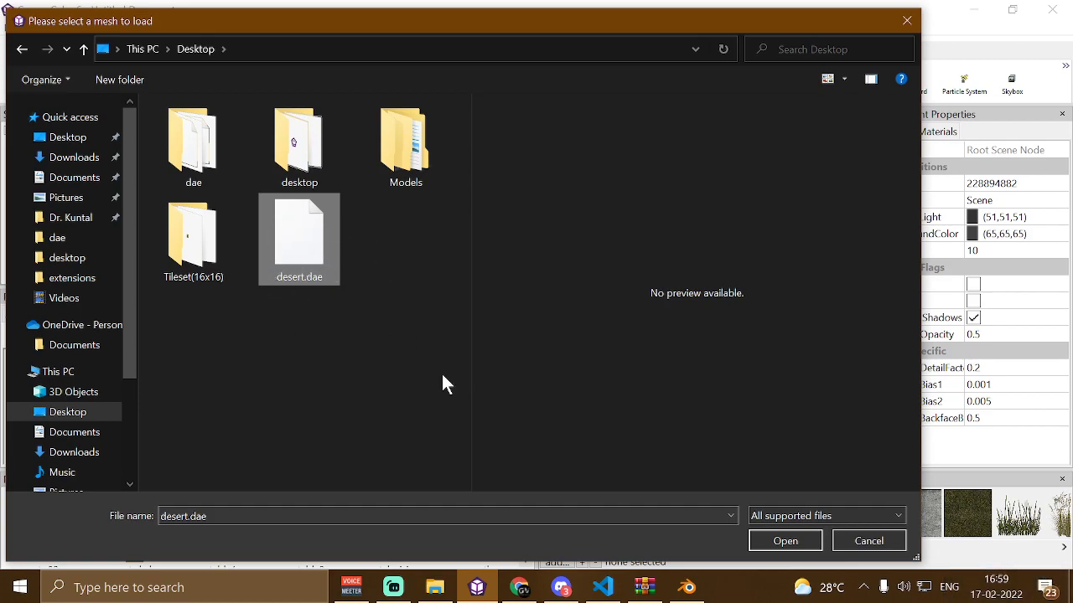
{"action": "left_click", "coordinate": [774, 535]}
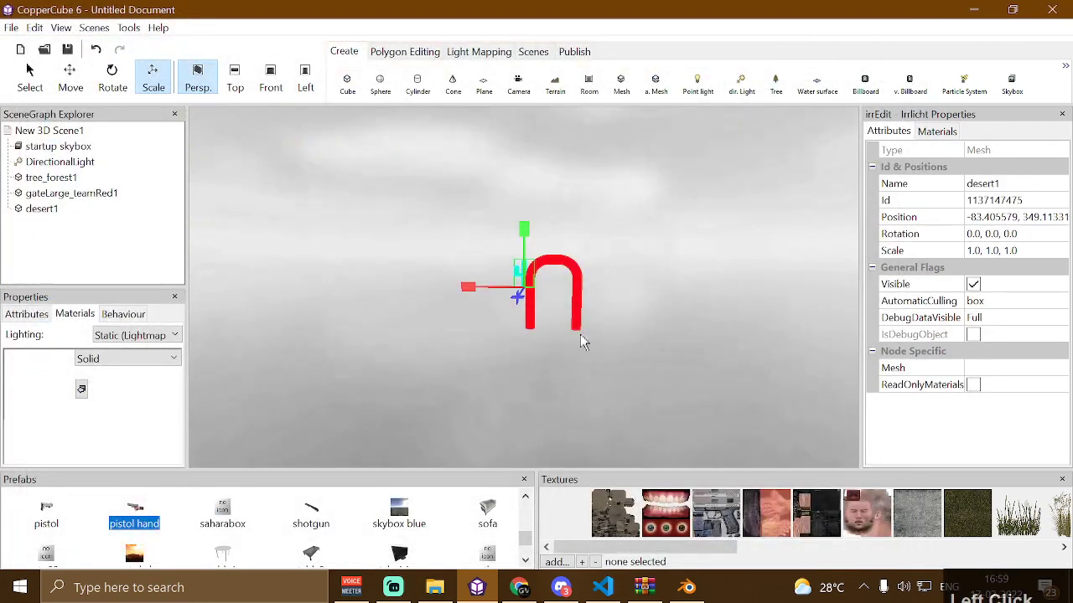
{"action": "left_click", "coordinate": [598, 196]}
{"action": "scroll", "coordinate": [597, 195], "scroll_direction": "up", "scroll_amount": 5}
{"action": "left_click_drag", "start_coordinate": [599, 205], "coordinate": [625, 299]}
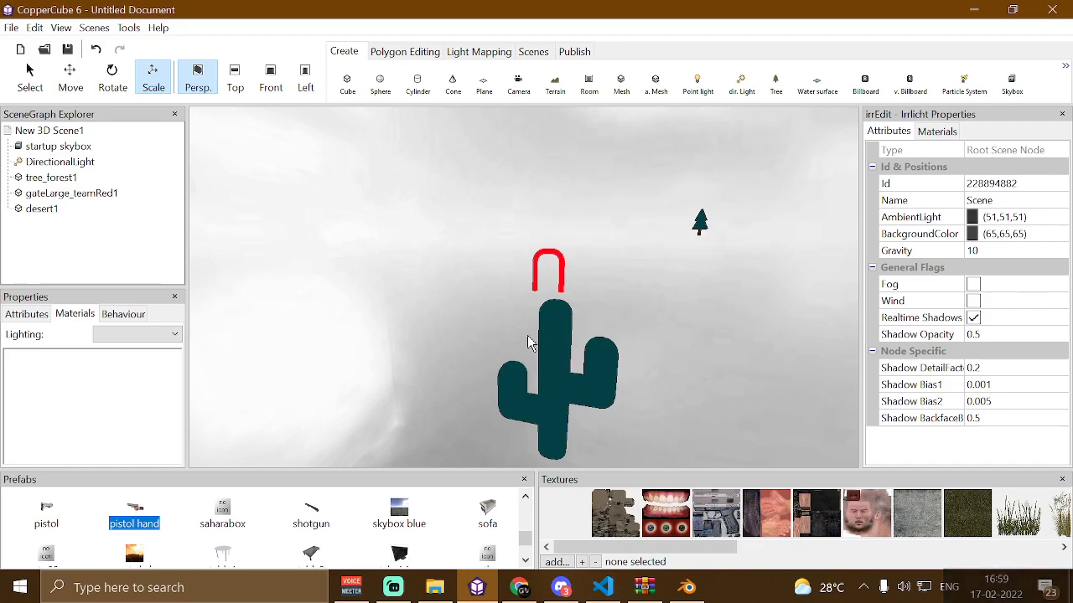
Import tree_desert.obj from the Desktop's Models/obj folder directly as a mesh
{"action": "left_click", "coordinate": [619, 84]}
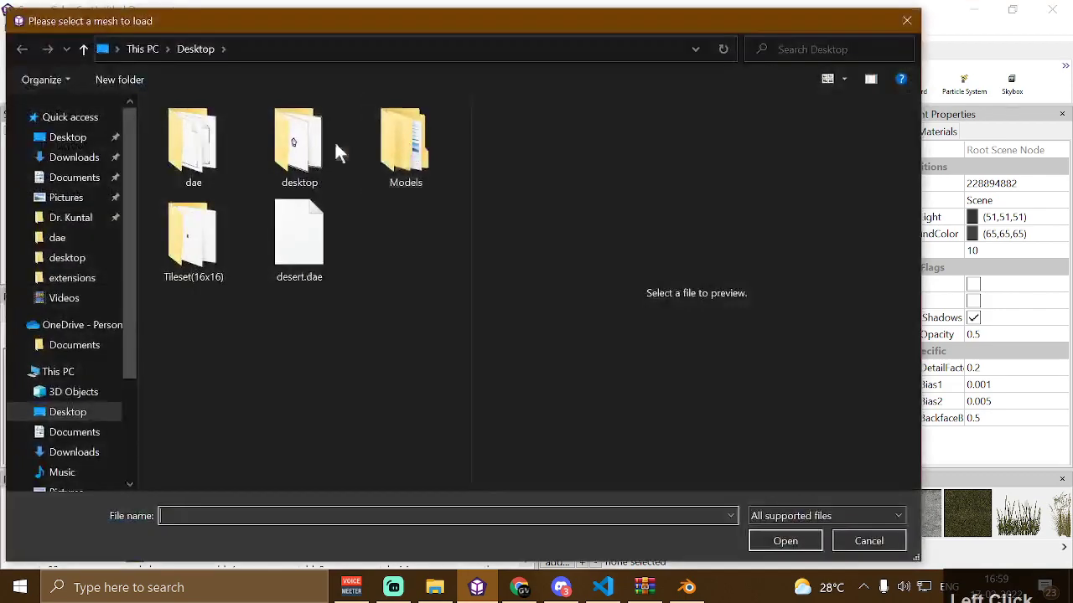
{"action": "double_click", "coordinate": [438, 168]}
{"action": "double_click", "coordinate": [252, 200]}
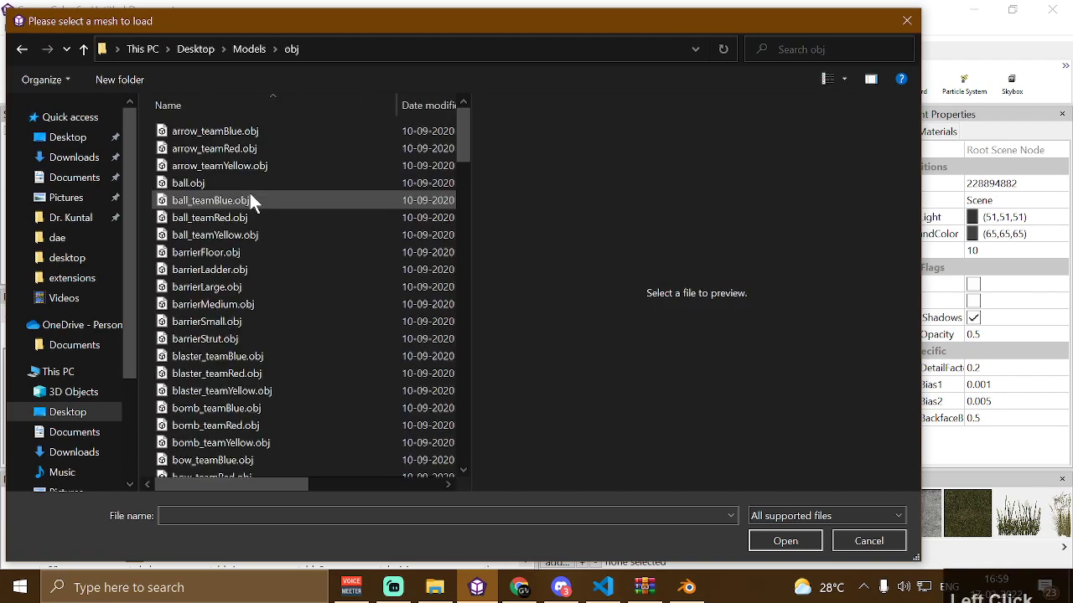
{"action": "scroll", "coordinate": [249, 192], "scroll_direction": "down", "scroll_amount": 20}
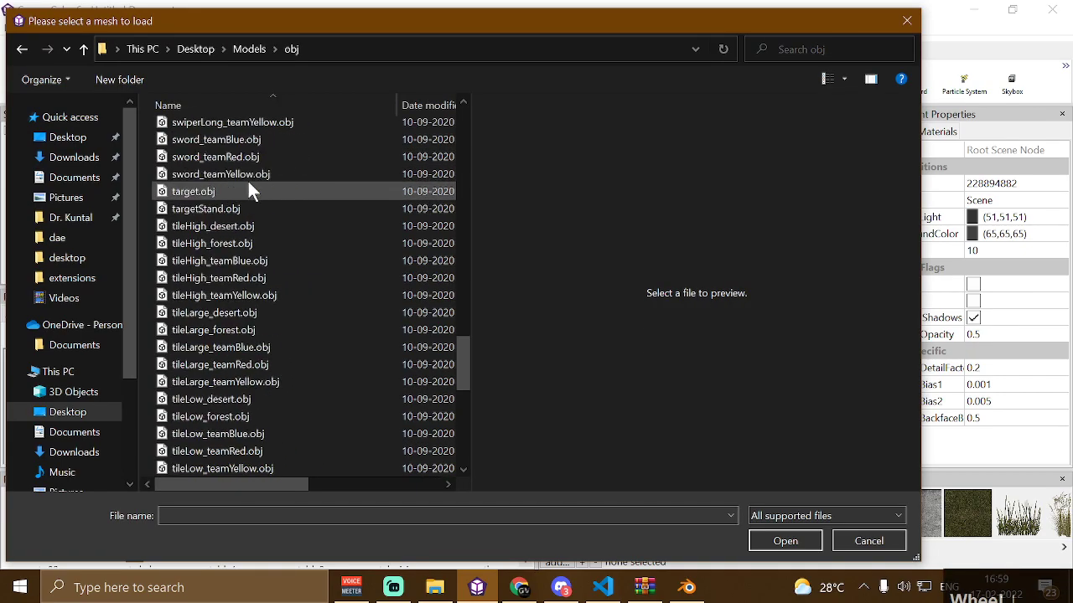
{"action": "scroll", "coordinate": [248, 180], "scroll_direction": "down", "scroll_amount": 2}
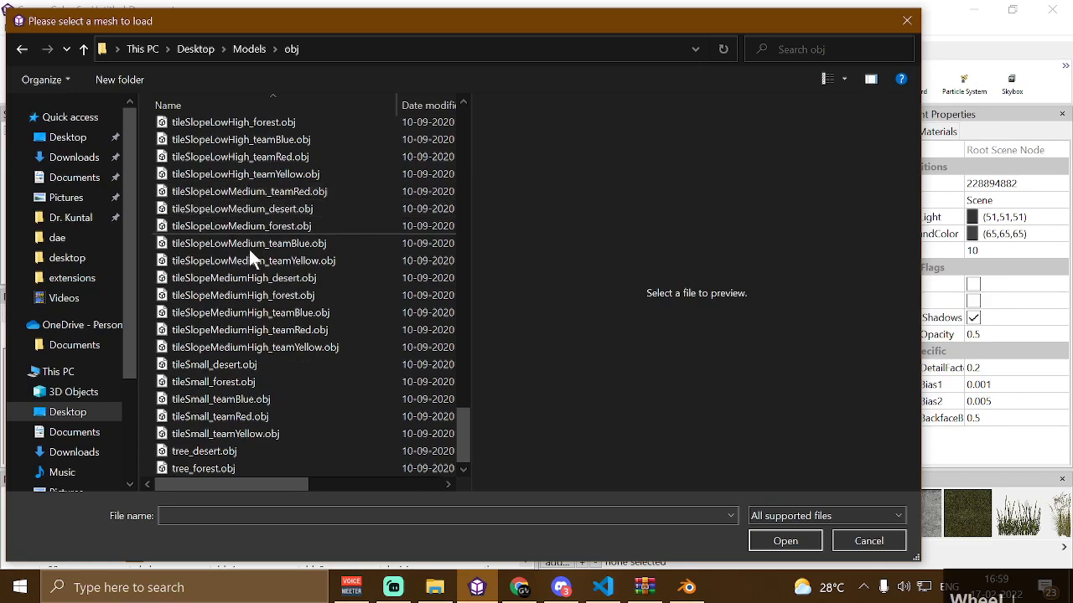
{"action": "left_click", "coordinate": [221, 452]}
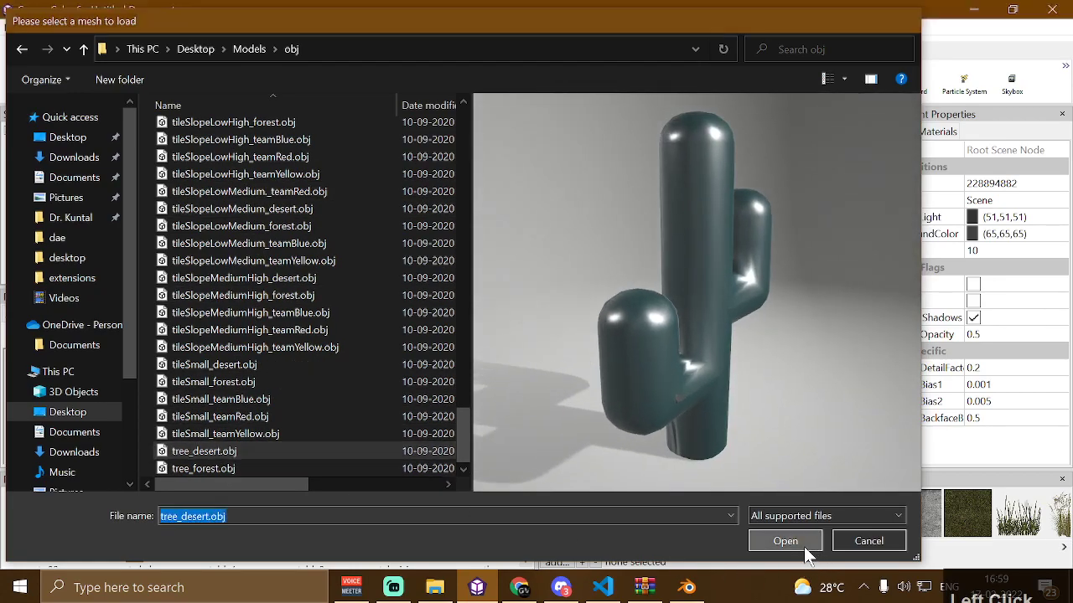
{"action": "left_click", "coordinate": [785, 541]}
{"action": "mouse_move", "coordinate": [651, 290]}
{"action": "left_mouse_down"}
{"action": "mouse_move", "coordinate": [631, 272]}
{"action": "mouse_move", "coordinate": [651, 280]}
{"action": "left_mouse_up"}
{"action": "left_click", "coordinate": [611, 259]}
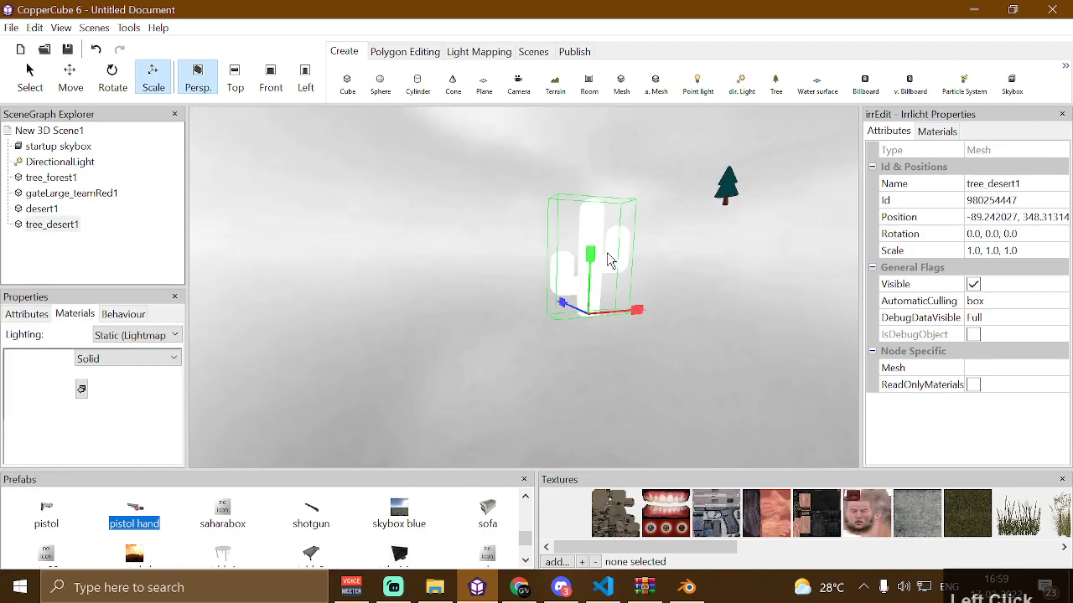
Switch to Blender and import target.obj from the Desktop's Models/obj folder as a Wavefront OBJ
{"action": "left_click_drag", "start_coordinate": [652, 215], "coordinate": [725, 222]}
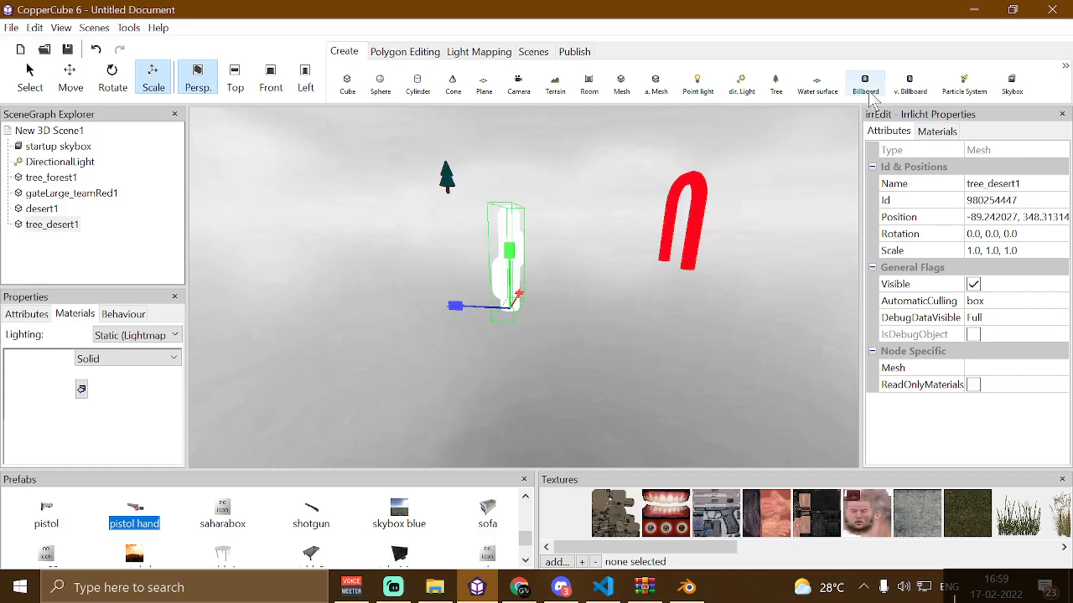
{"action": "left_click", "coordinate": [973, 10]}
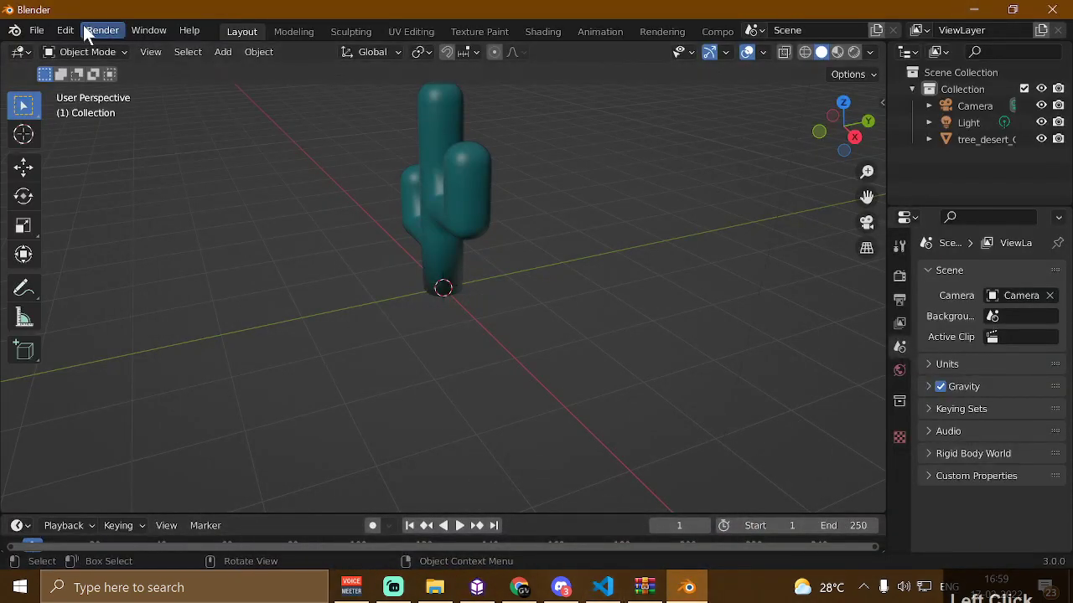
{"action": "left_click", "coordinate": [36, 30]}
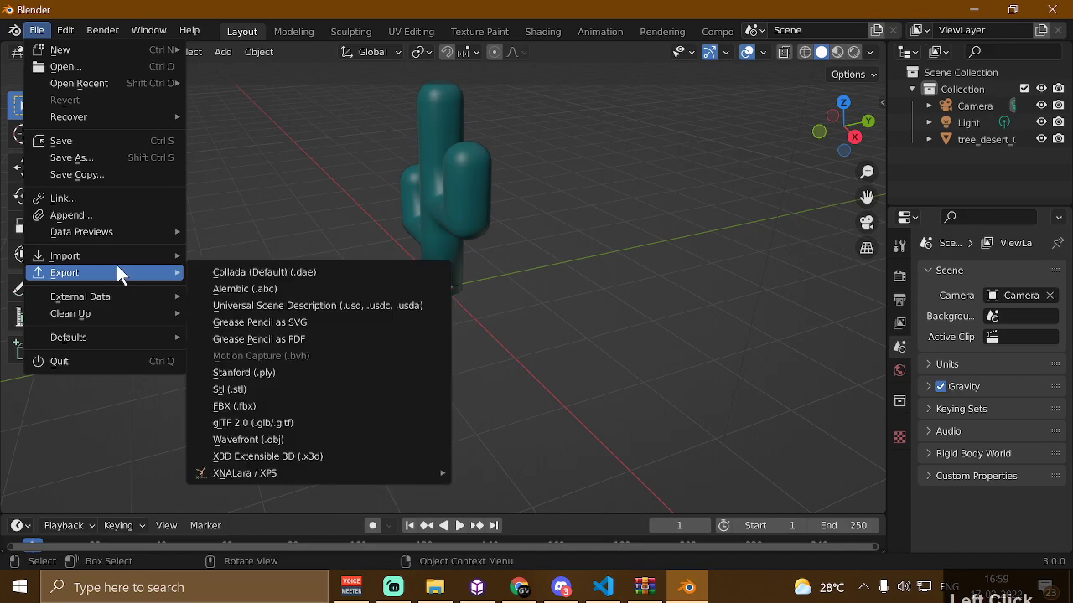
{"action": "mouse_move", "coordinate": [119, 257]}
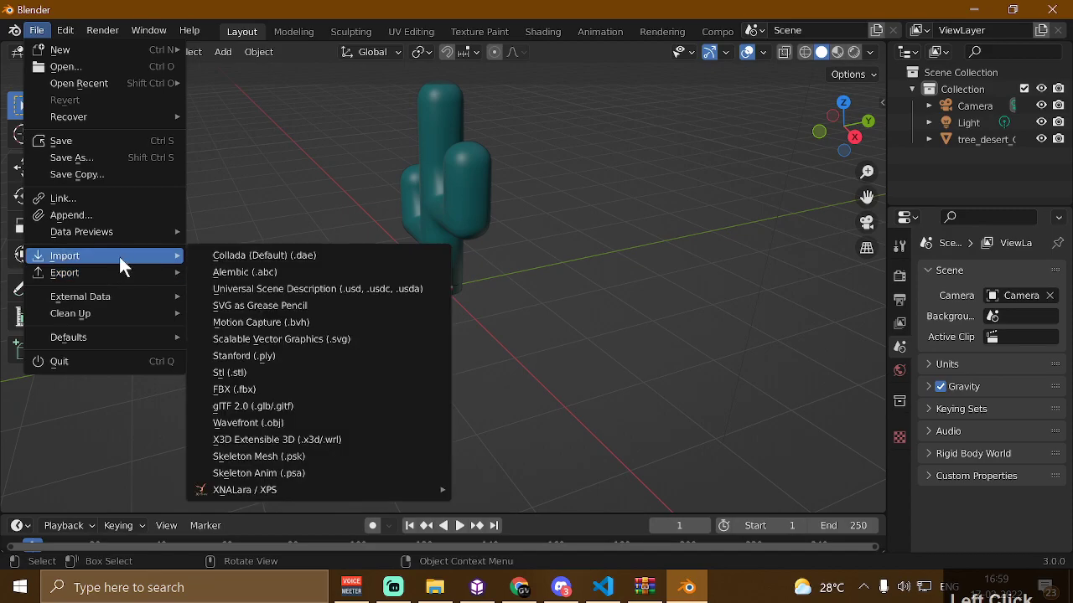
{"action": "left_click", "coordinate": [278, 425]}
{"action": "scroll", "coordinate": [379, 302], "scroll_direction": "down", "scroll_amount": 15}
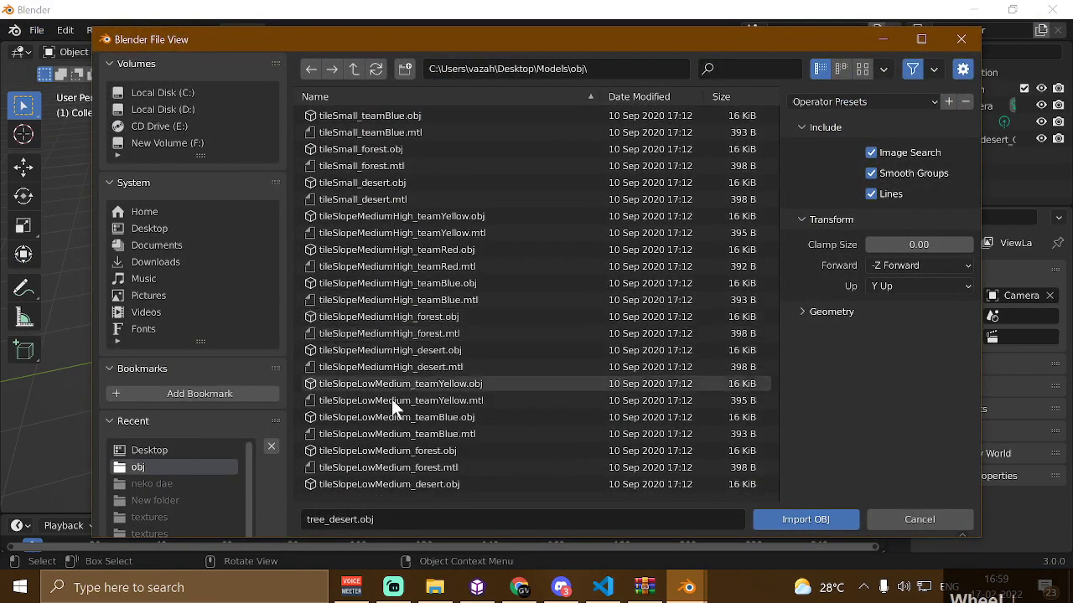
{"action": "scroll", "coordinate": [375, 453], "scroll_direction": "down", "scroll_amount": 15}
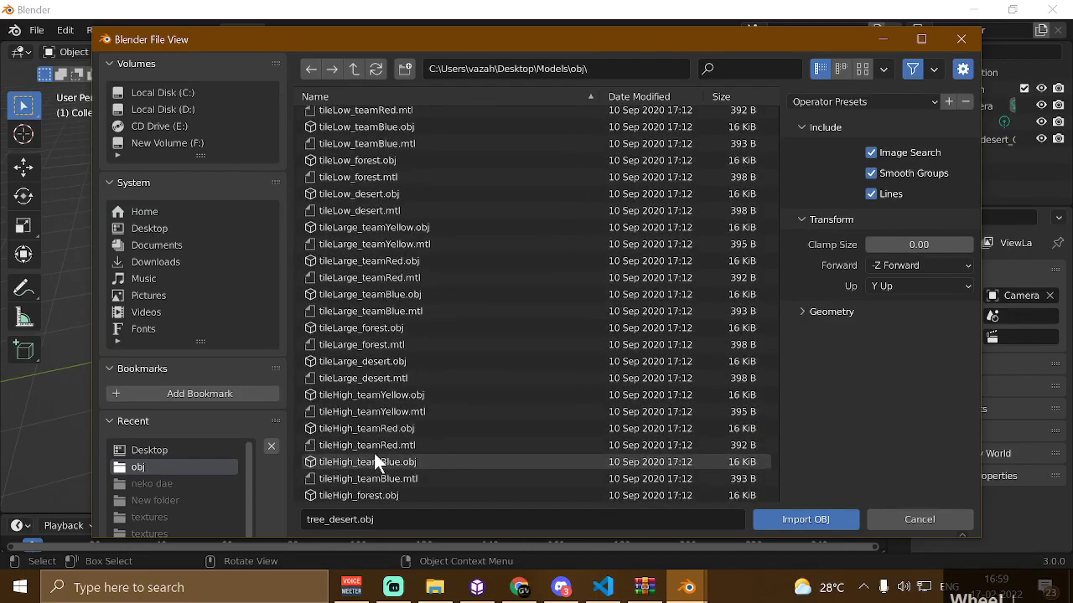
{"action": "scroll", "coordinate": [373, 451], "scroll_direction": "down", "scroll_amount": 15}
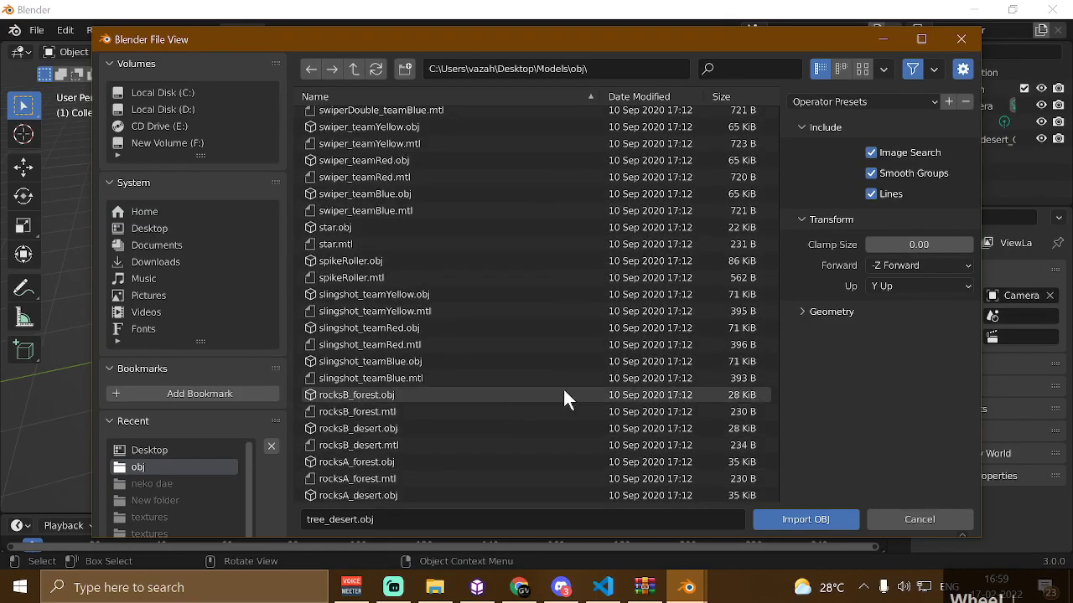
{"action": "scroll", "coordinate": [496, 479], "scroll_direction": "down", "scroll_amount": 15}
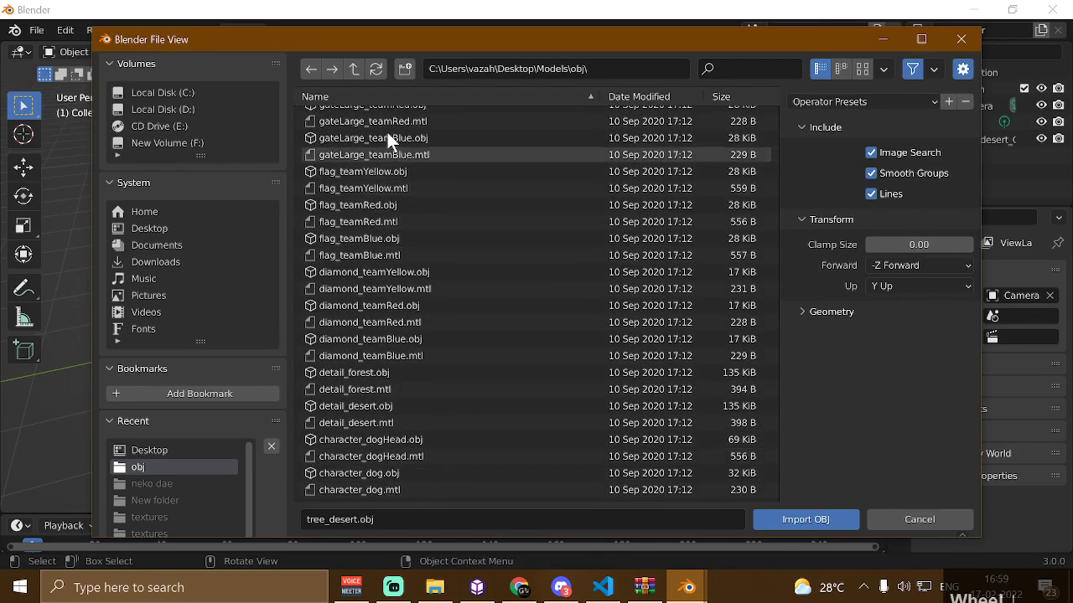
{"action": "scroll", "coordinate": [383, 170], "scroll_direction": "up", "scroll_amount": 10}
{"action": "scroll", "coordinate": [381, 176], "scroll_direction": "up", "scroll_amount": 15}
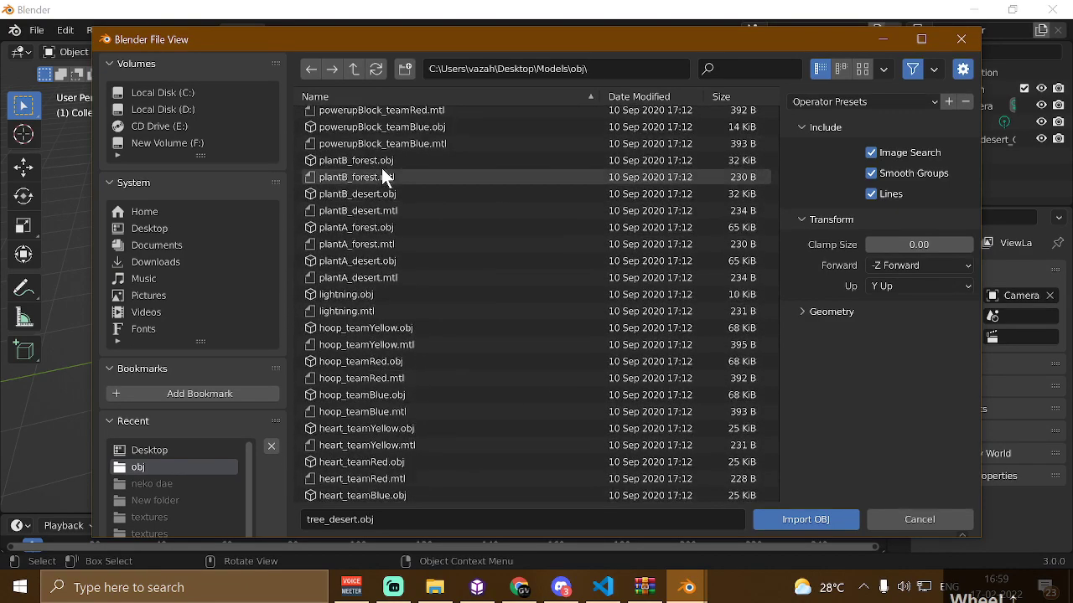
{"action": "scroll", "coordinate": [399, 200], "scroll_direction": "up", "scroll_amount": 8}
{"action": "scroll", "coordinate": [348, 205], "scroll_direction": "up", "scroll_amount": 5}
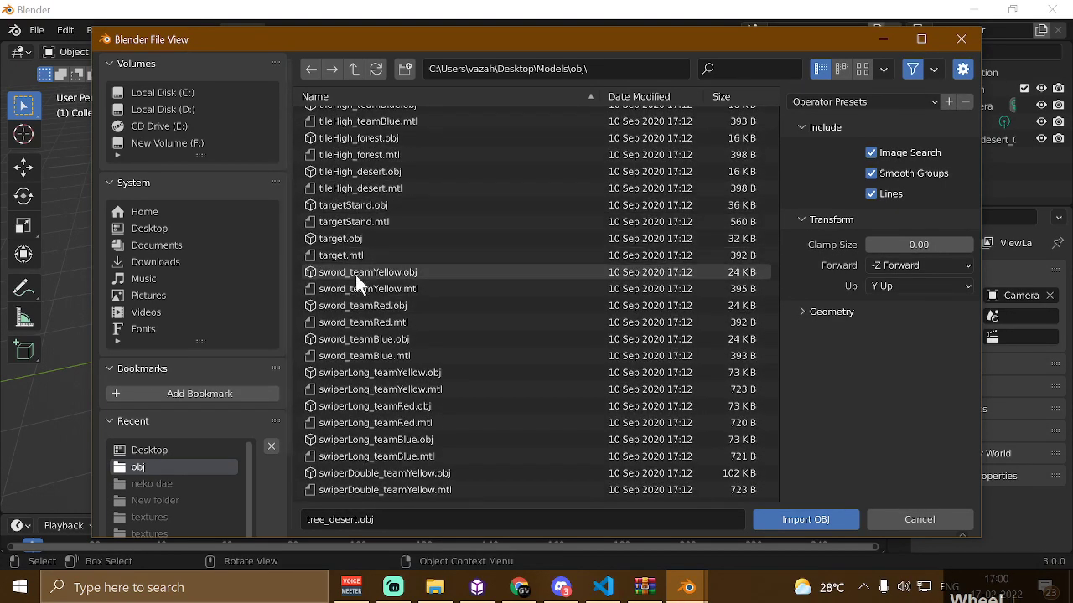
{"action": "left_click", "coordinate": [328, 238]}
{"action": "left_click", "coordinate": [843, 521]}
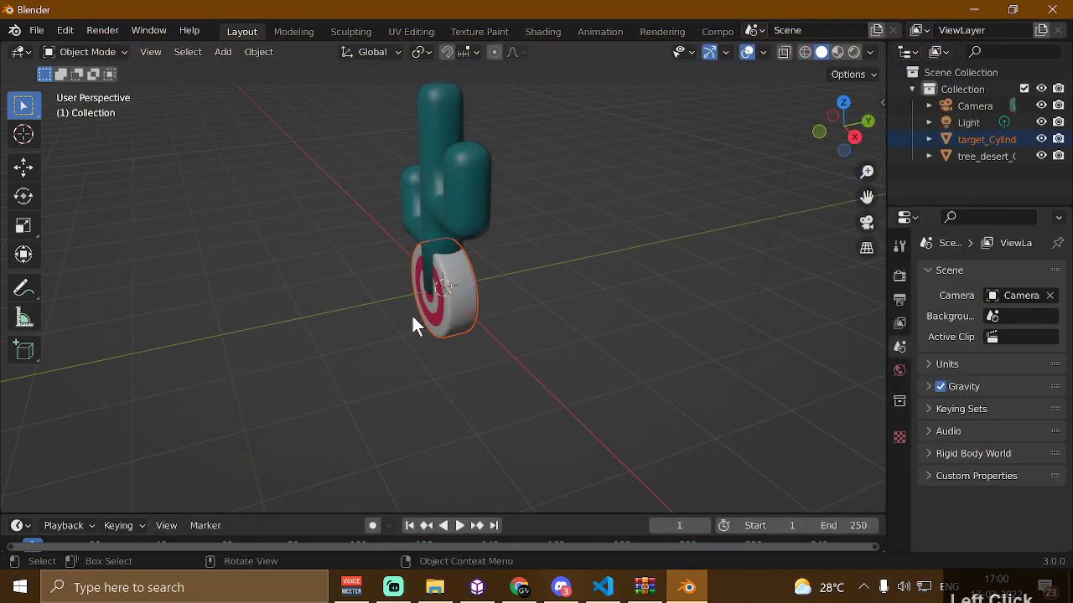
Move the imported target object away from the cactus base
{"action": "left_click", "coordinate": [464, 322]}
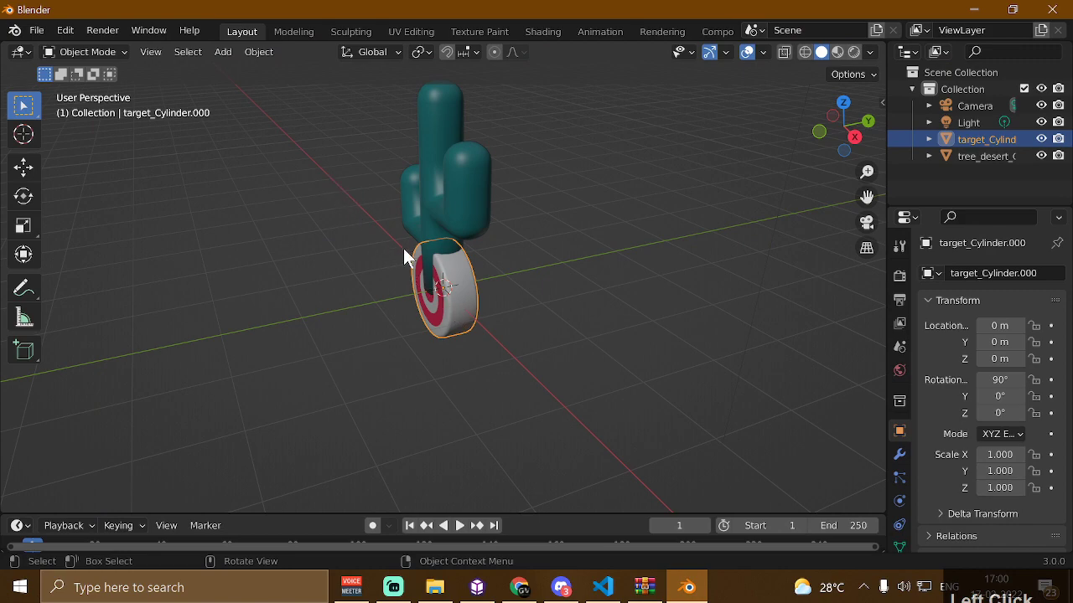
{"action": "key", "text": "g"}
{"action": "left_click", "coordinate": [463, 310]}
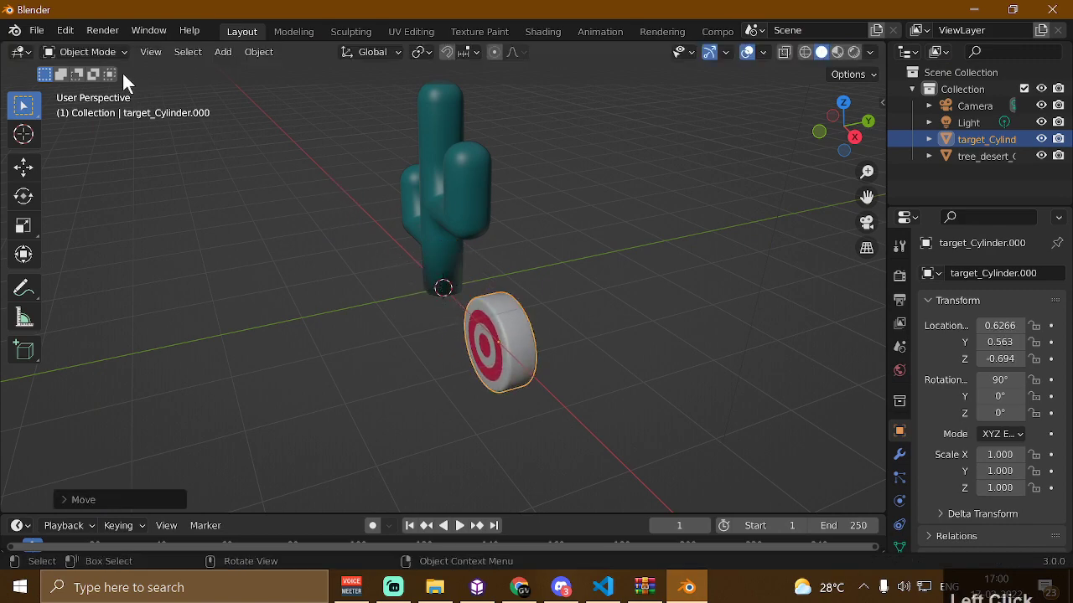
Export the scene as a Collada file named target.dae to the Desktop
{"action": "left_click", "coordinate": [35, 31]}
{"action": "mouse_move", "coordinate": [115, 254]}
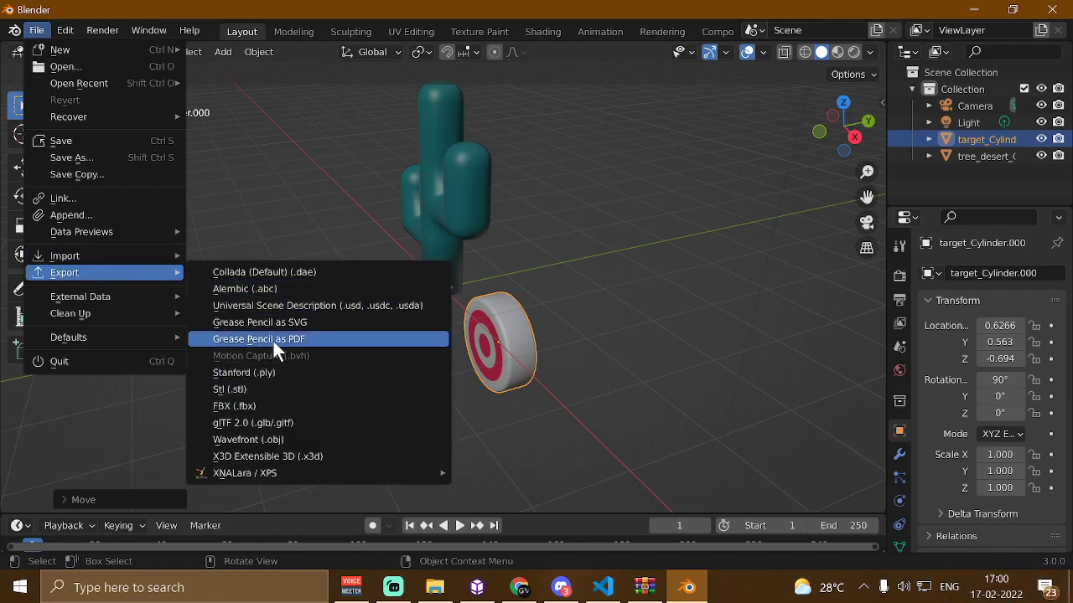
{"action": "left_click", "coordinate": [303, 272]}
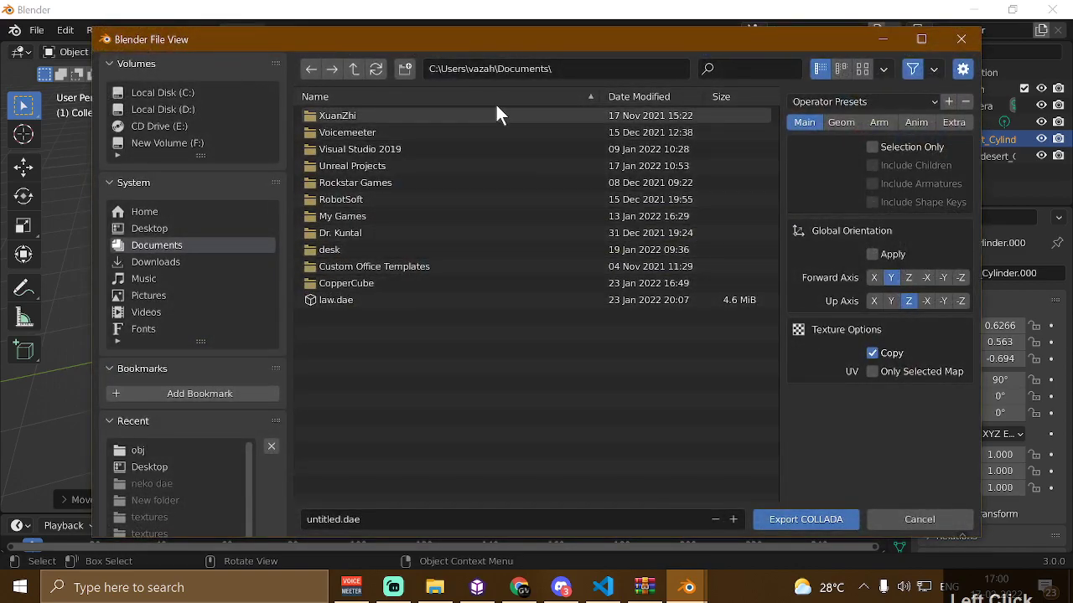
{"action": "left_click", "coordinate": [378, 517]}
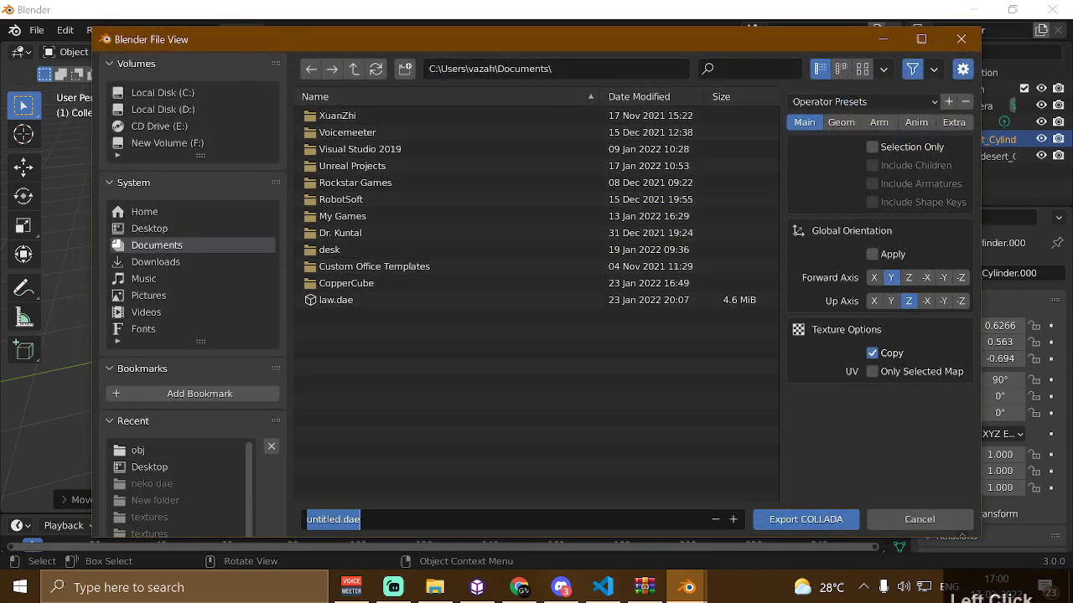
{"action": "type", "text": "target"}
{"action": "key", "text": "BackSpace"}
{"action": "type", "text": "ert"}
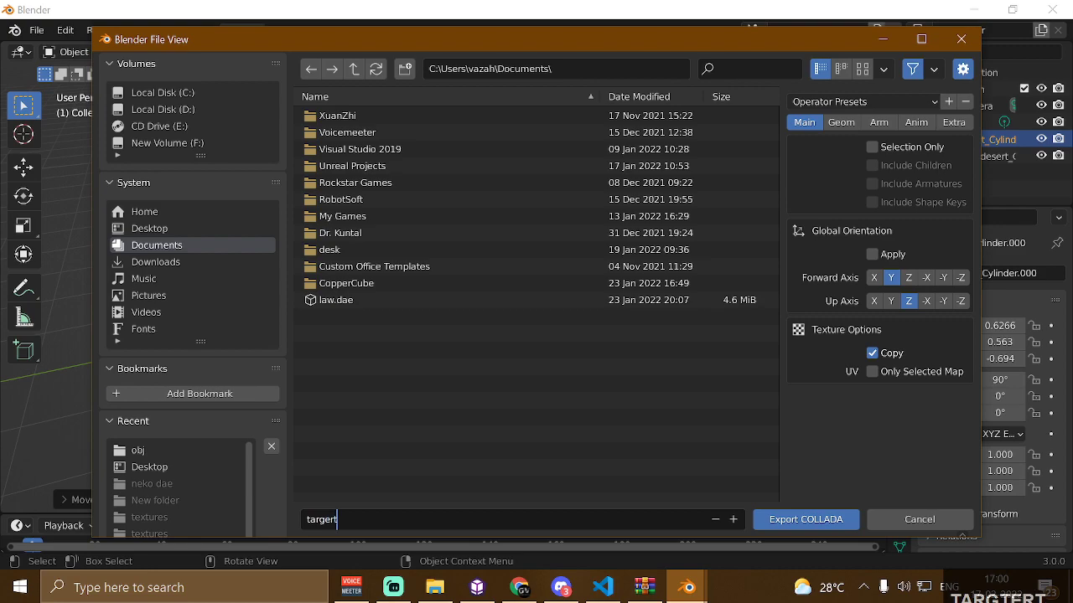
{"action": "key", "text": "BackSpace"}
{"action": "key", "text": "BackSpace"}
{"action": "type", "text": "t"}
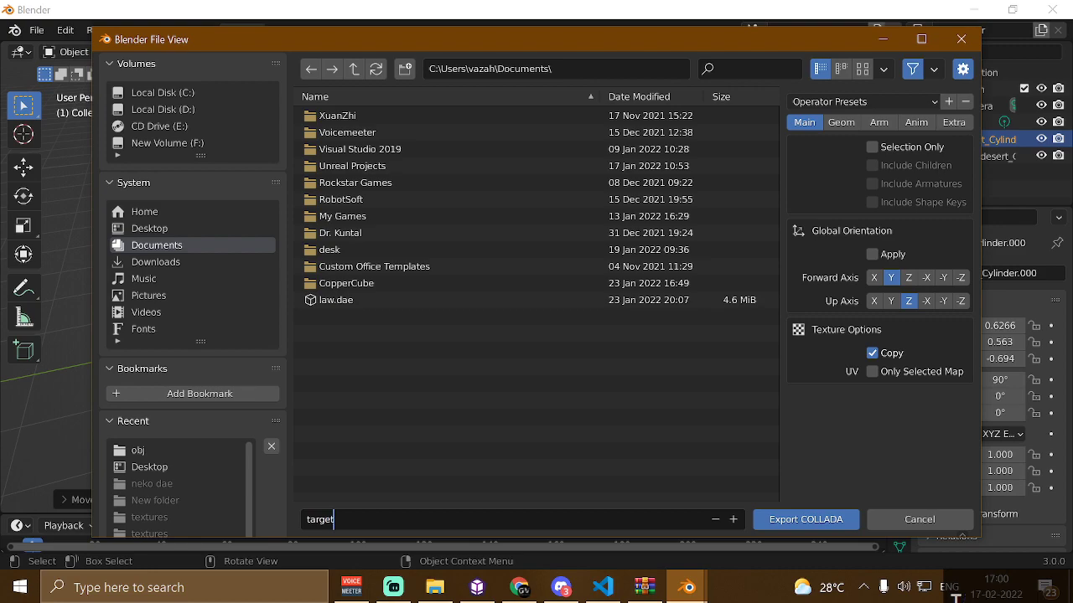
{"action": "left_click", "coordinate": [149, 228]}
{"action": "left_click", "coordinate": [149, 228]}
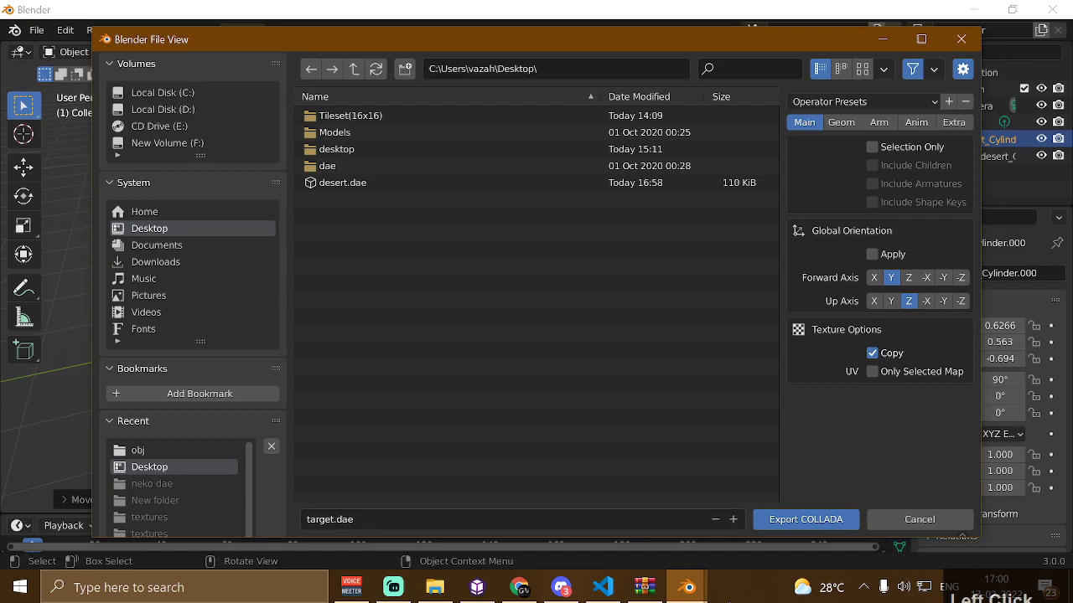
{"action": "left_click", "coordinate": [805, 519]}
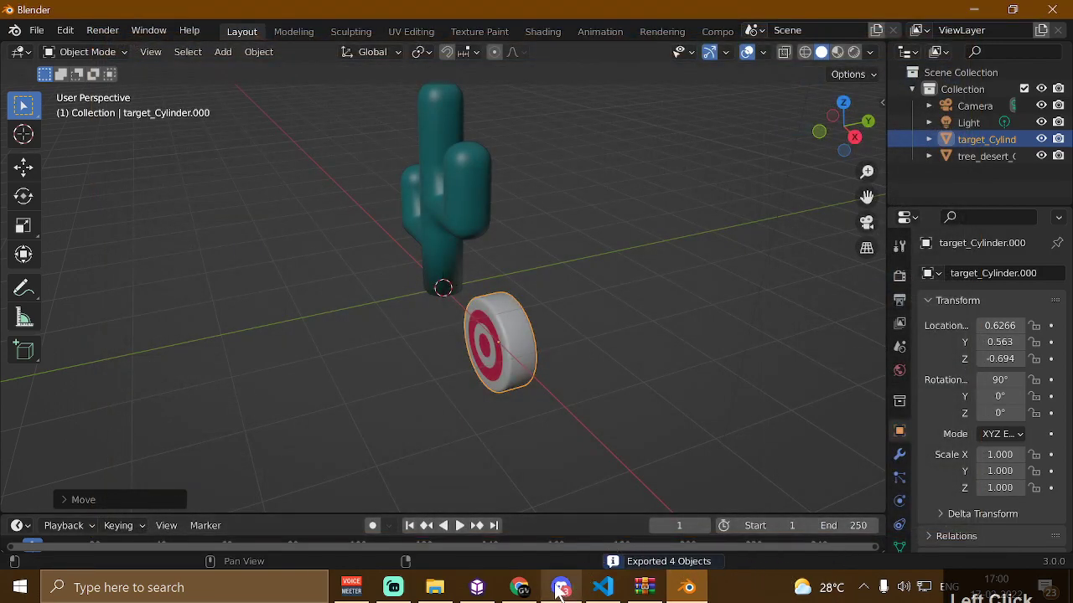
Switch to CopperCube and import target.dae from the Desktop as a mesh
{"action": "left_click", "coordinate": [477, 588]}
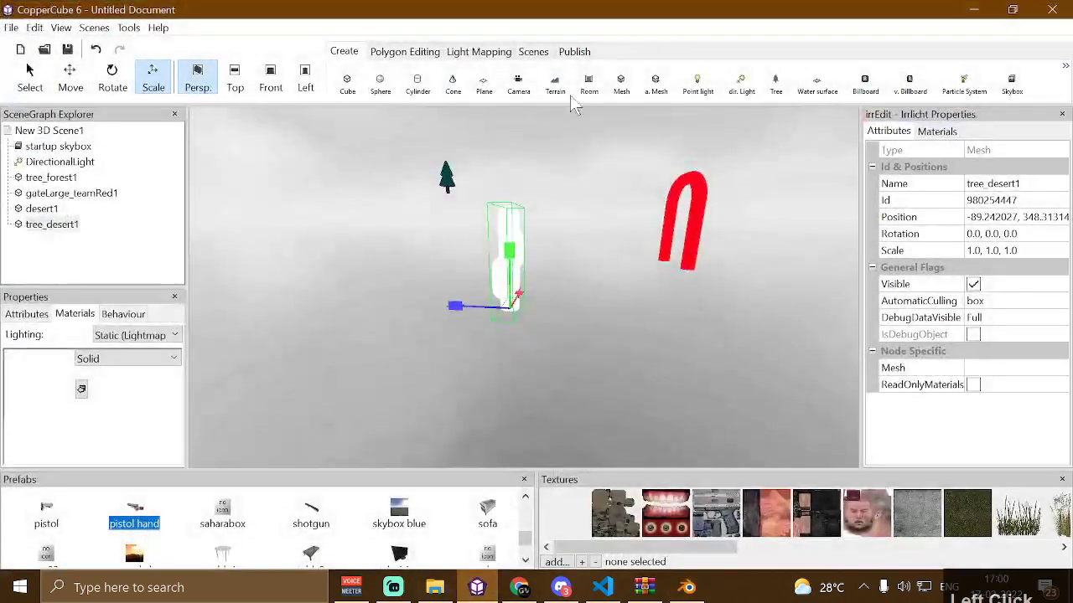
{"action": "left_click", "coordinate": [621, 84]}
{"action": "scroll", "coordinate": [213, 268], "scroll_direction": "down", "scroll_amount": 3}
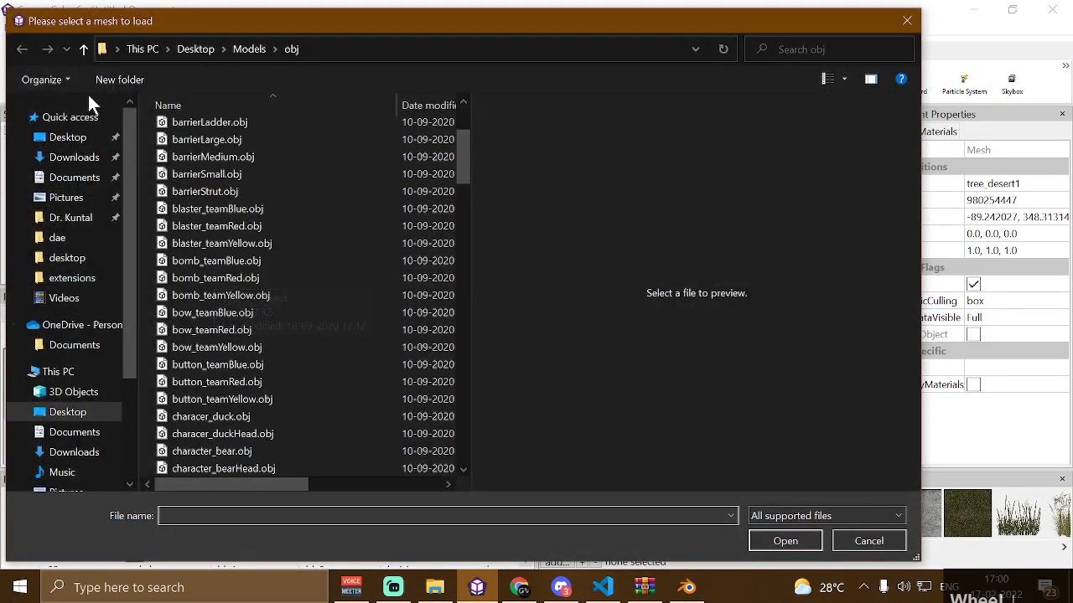
{"action": "left_click", "coordinate": [70, 138]}
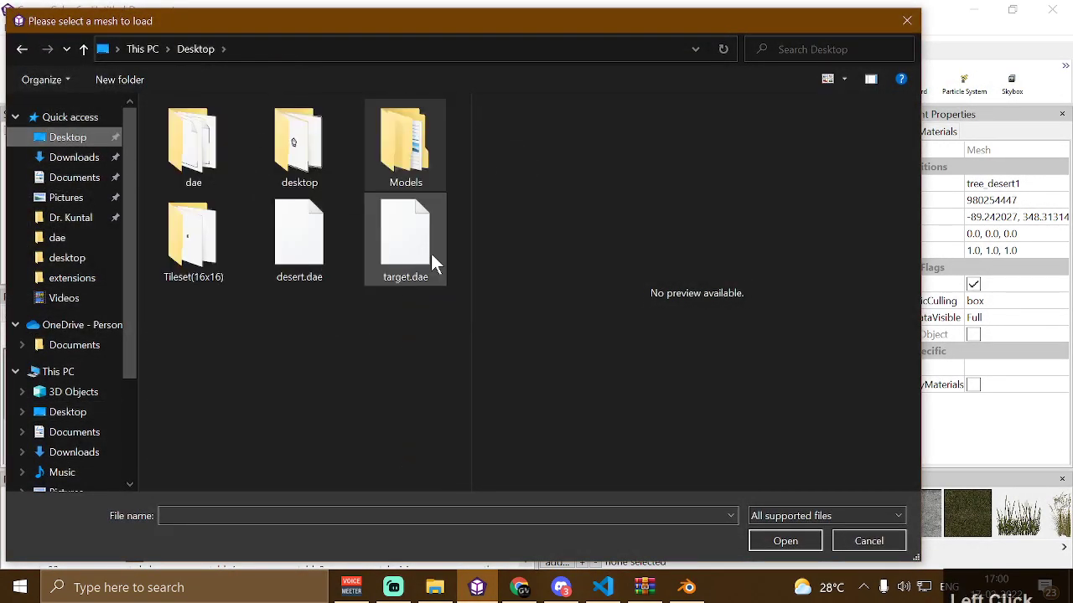
{"action": "left_click", "coordinate": [419, 252]}
{"action": "left_click", "coordinate": [786, 541]}
Examine the imported cactus and target mesh in the viewport
{"action": "left_click_drag", "start_coordinate": [670, 419], "coordinate": [623, 410]}
{"action": "key", "text": "Left"}
{"action": "key", "text": "Up"}
{"action": "key", "text": "Up"}
{"action": "key", "text": "Left"}
{"action": "key", "text": "Down"}
{"action": "key", "text": "Left"}
{"action": "key", "text": "Up"}
{"action": "left_click", "coordinate": [623, 410]}
{"action": "left_click_drag", "start_coordinate": [629, 352], "coordinate": [610, 286]}
{"action": "key", "text": "Left"}
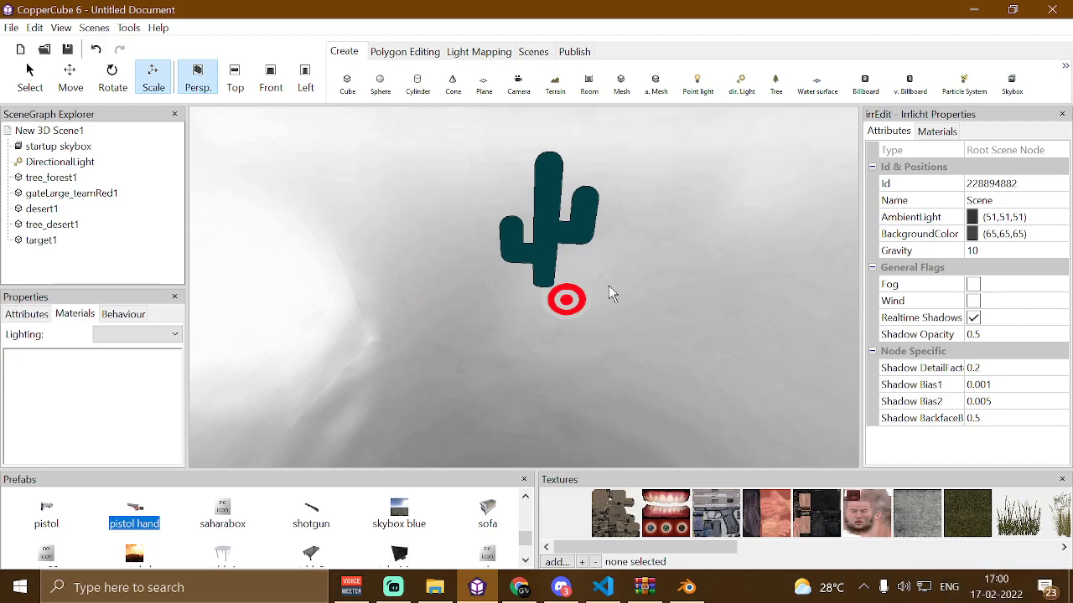
{"action": "left_click", "coordinate": [523, 173]}
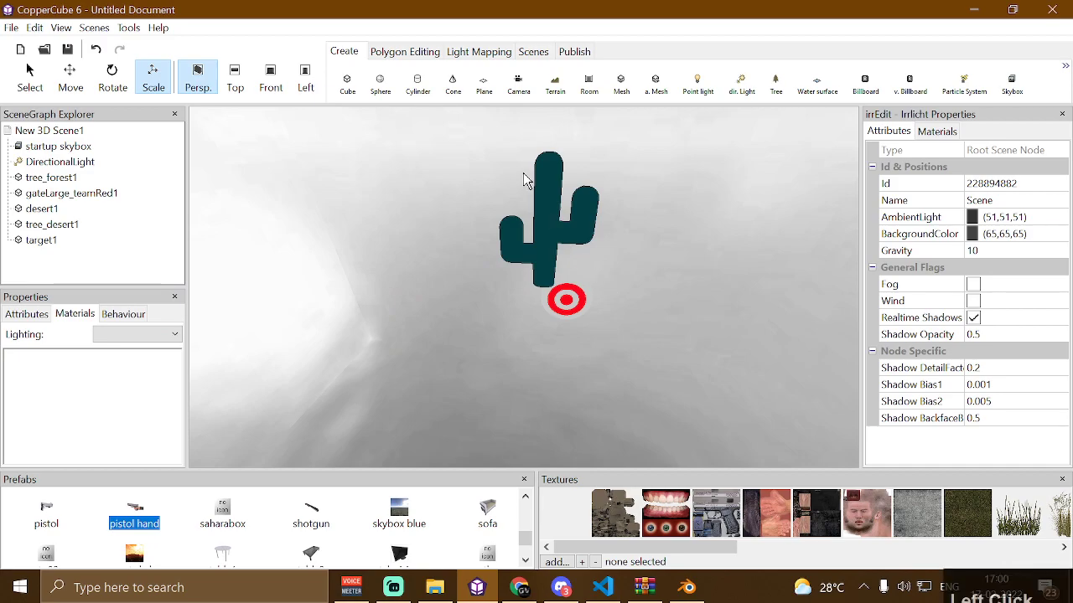
{"action": "left_click", "coordinate": [565, 241]}
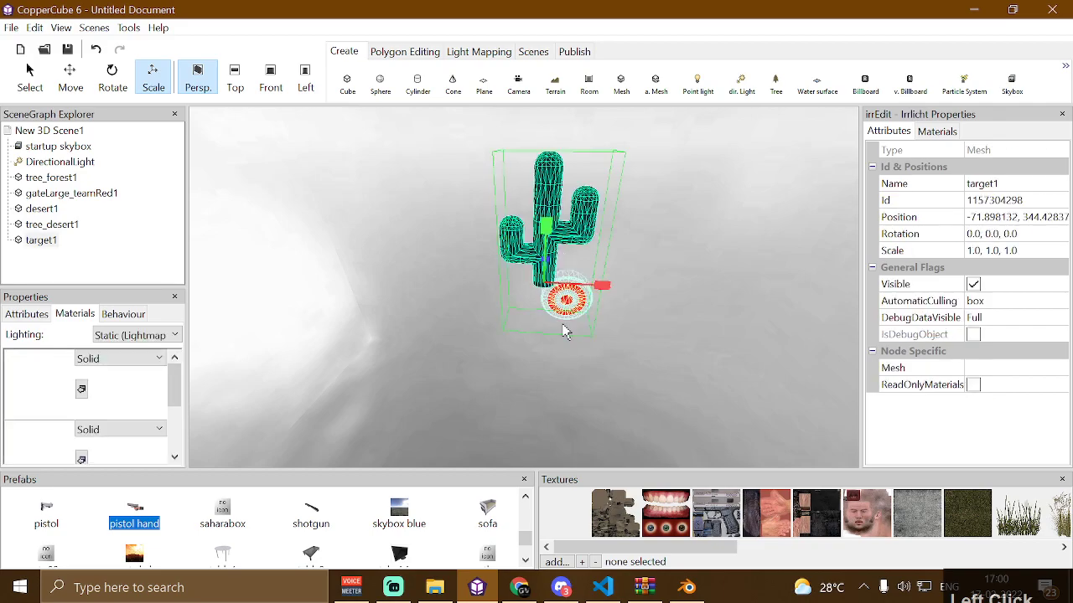
{"action": "left_click", "coordinate": [625, 366]}
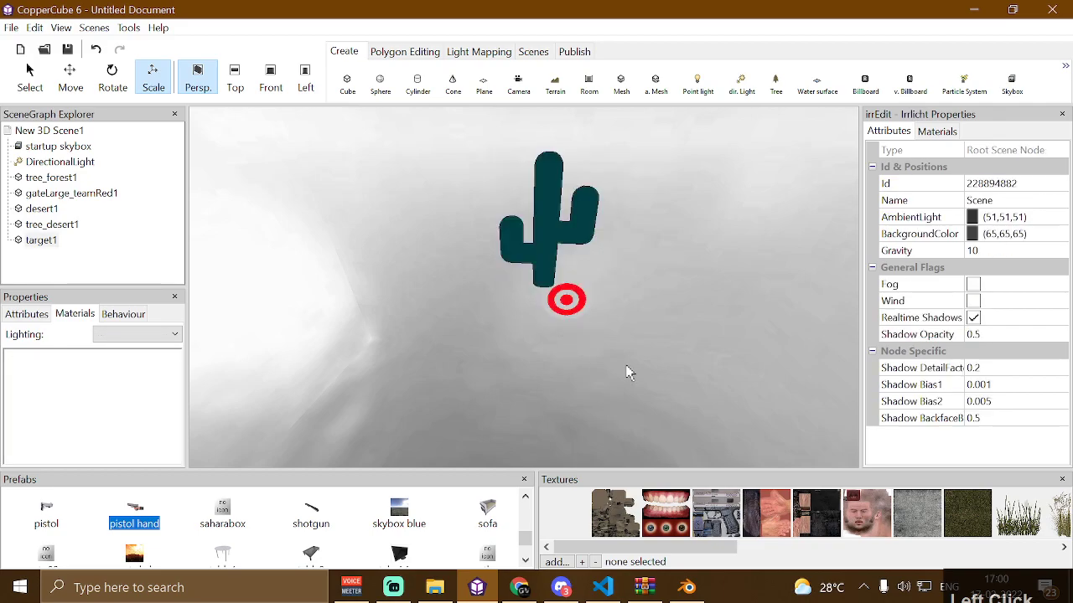
{"action": "scroll", "coordinate": [629, 373], "scroll_direction": "up", "scroll_amount": 2}
{"action": "scroll", "coordinate": [629, 373], "scroll_direction": "down", "scroll_amount": 4}
{"action": "scroll", "coordinate": [629, 372], "scroll_direction": "up", "scroll_amount": 2}
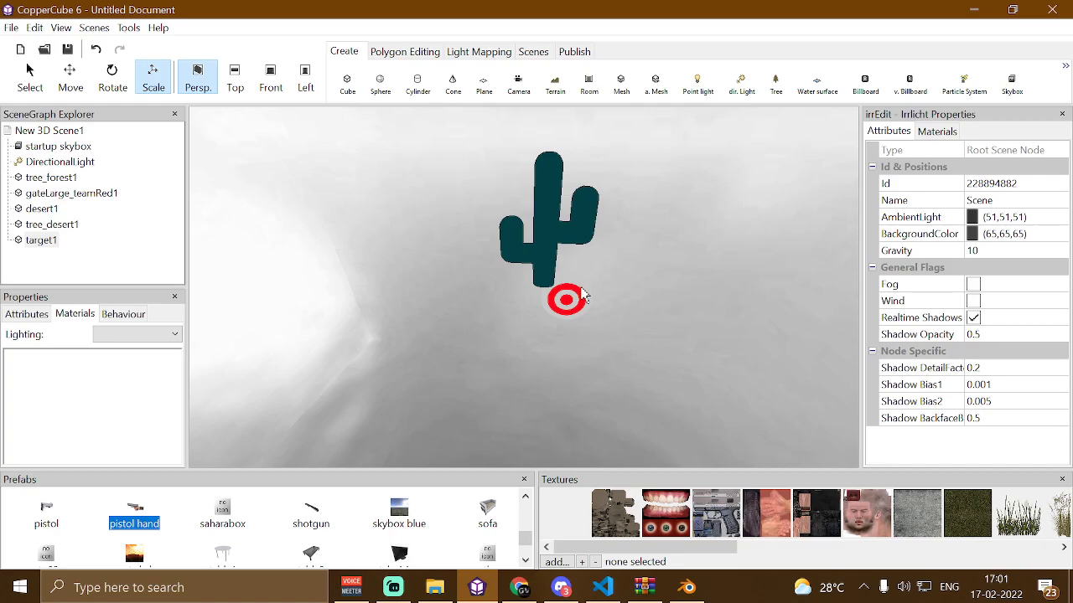
Browse the itch.io 3D game asset listings in the browser
{"action": "left_click", "coordinate": [520, 587]}
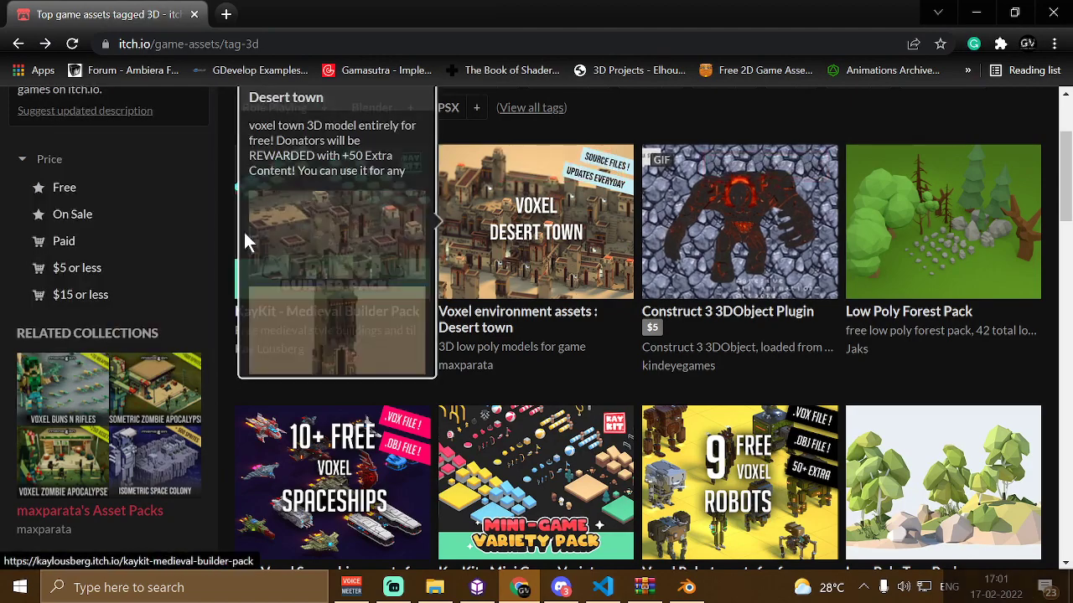
{"action": "scroll", "coordinate": [705, 263], "scroll_direction": "down", "scroll_amount": 2}
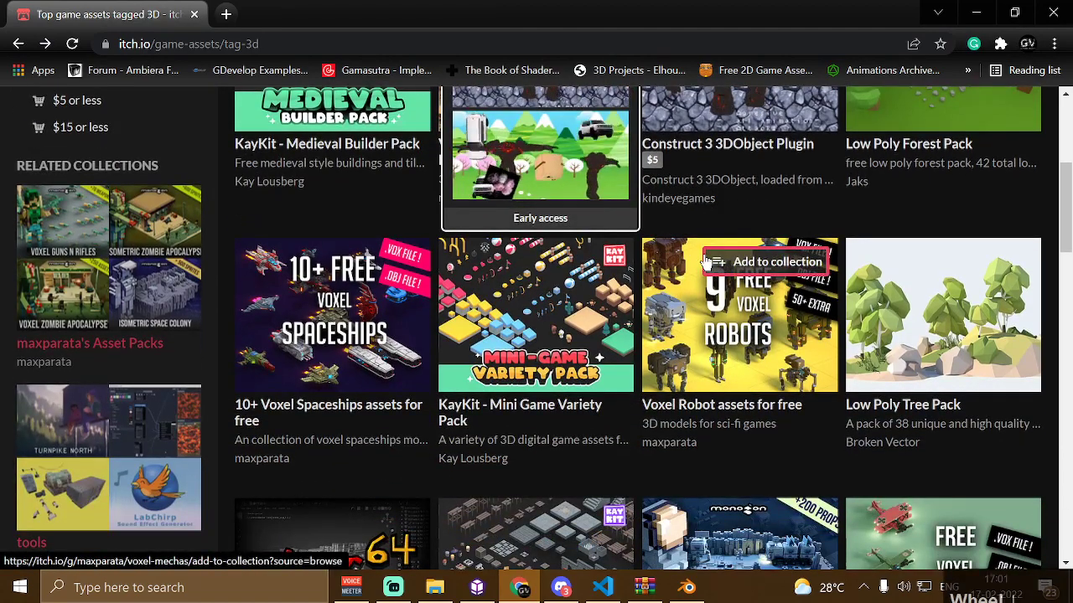
{"action": "scroll", "coordinate": [708, 260], "scroll_direction": "down", "scroll_amount": 3}
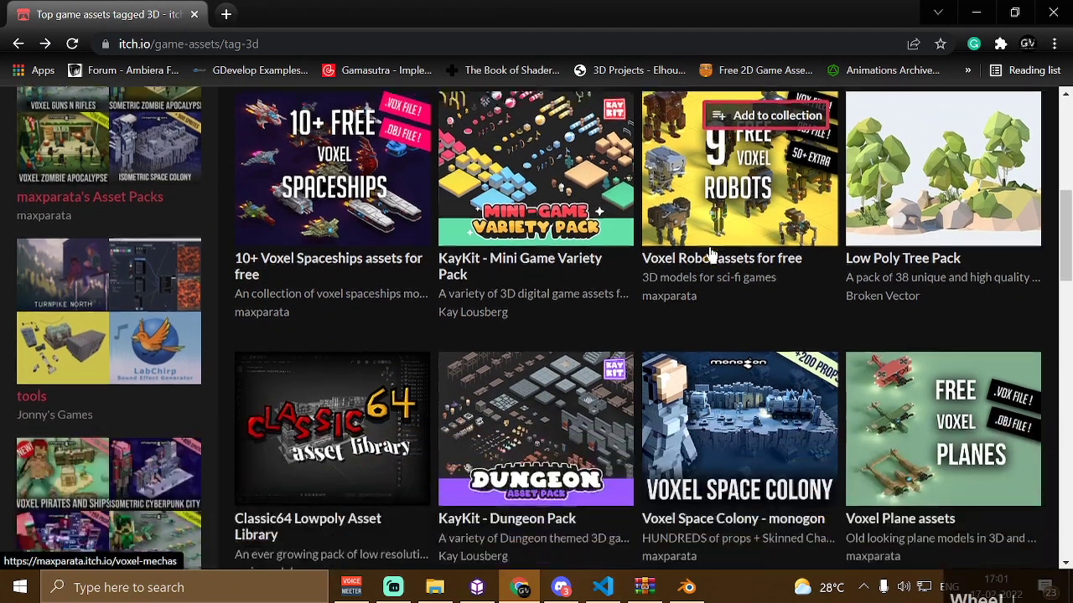
{"action": "scroll", "coordinate": [710, 254], "scroll_direction": "down", "scroll_amount": 1}
{"action": "mouse_move", "coordinate": [821, 181]}
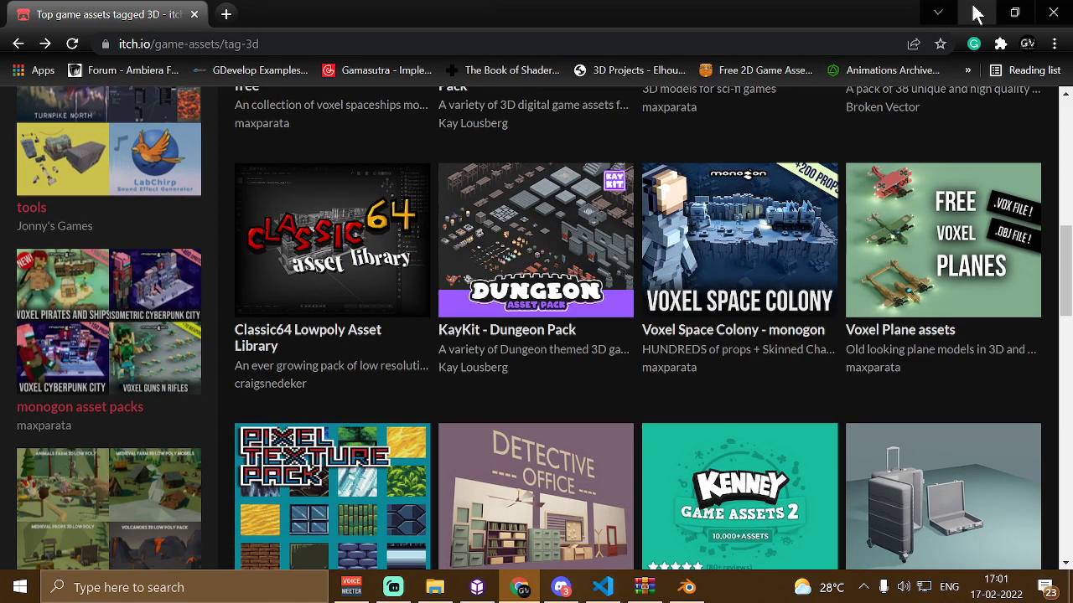
{"action": "left_click", "coordinate": [974, 13]}
Delete the target, gate, desert and both tree meshes from the scene
{"action": "left_click", "coordinate": [557, 210]}
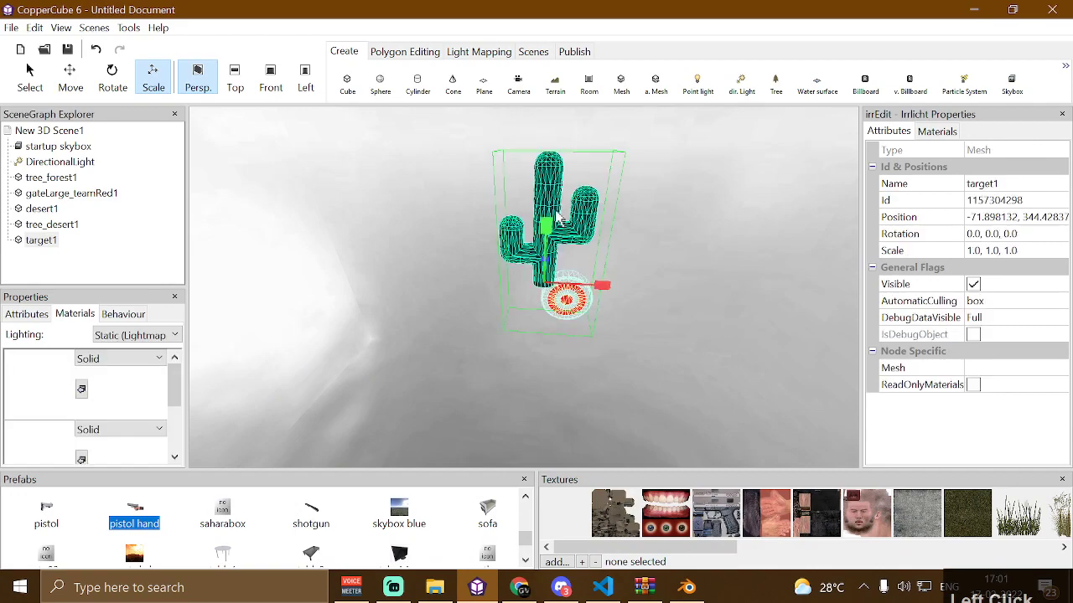
{"action": "key", "text": "Delete"}
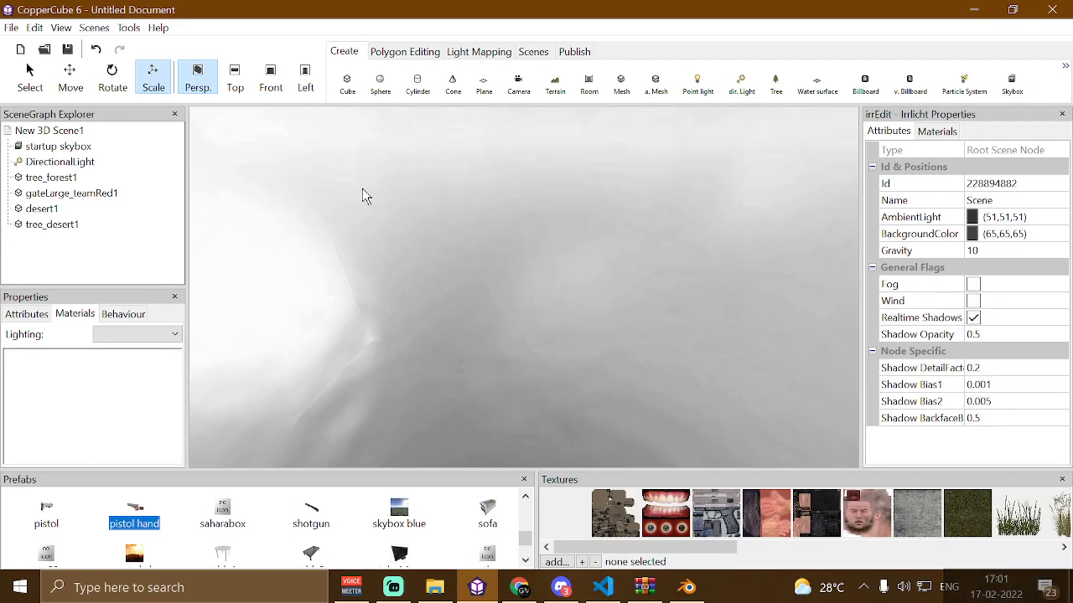
{"action": "left_click", "coordinate": [54, 196]}
{"action": "key", "text": "Delete"}
{"action": "left_click", "coordinate": [54, 194]}
{"action": "key", "text": "Delete"}
{"action": "left_click", "coordinate": [58, 180]}
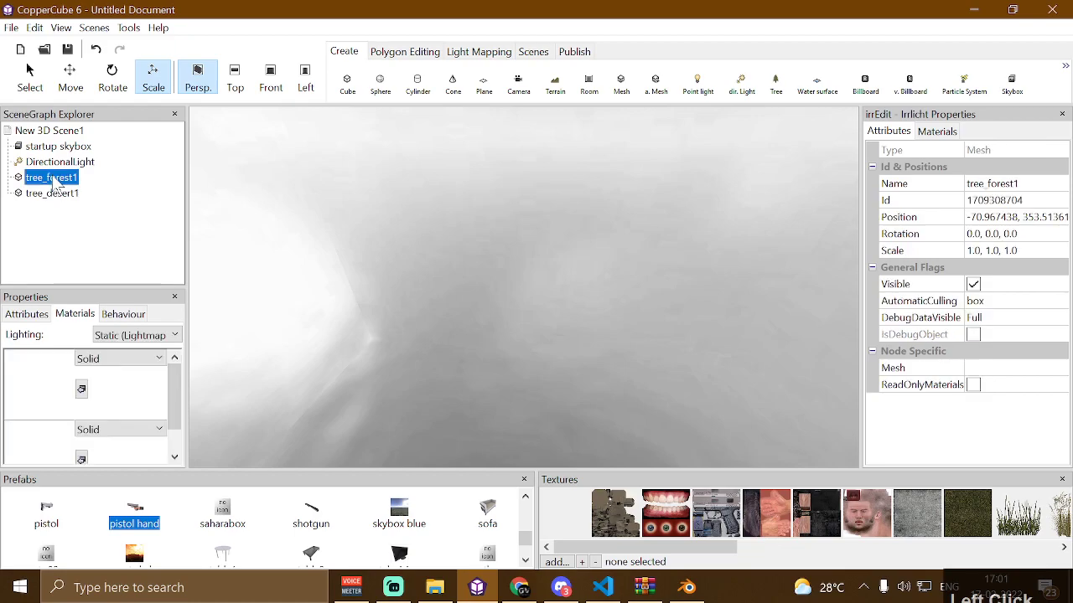
{"action": "key", "text": "Delete"}
{"action": "right_click", "coordinate": [117, 208]}
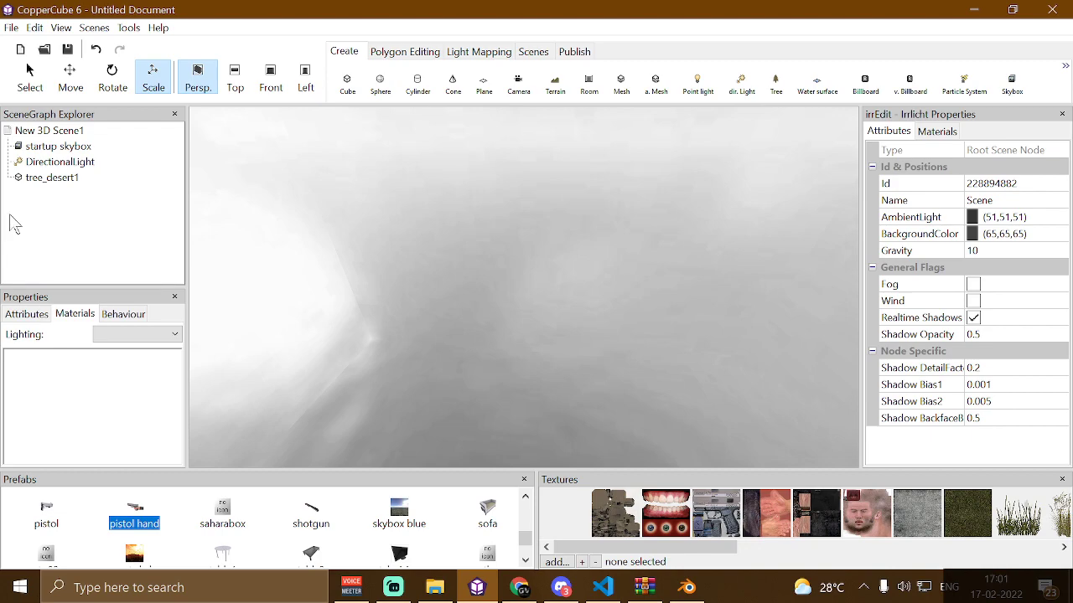
{"action": "left_click", "coordinate": [48, 190]}
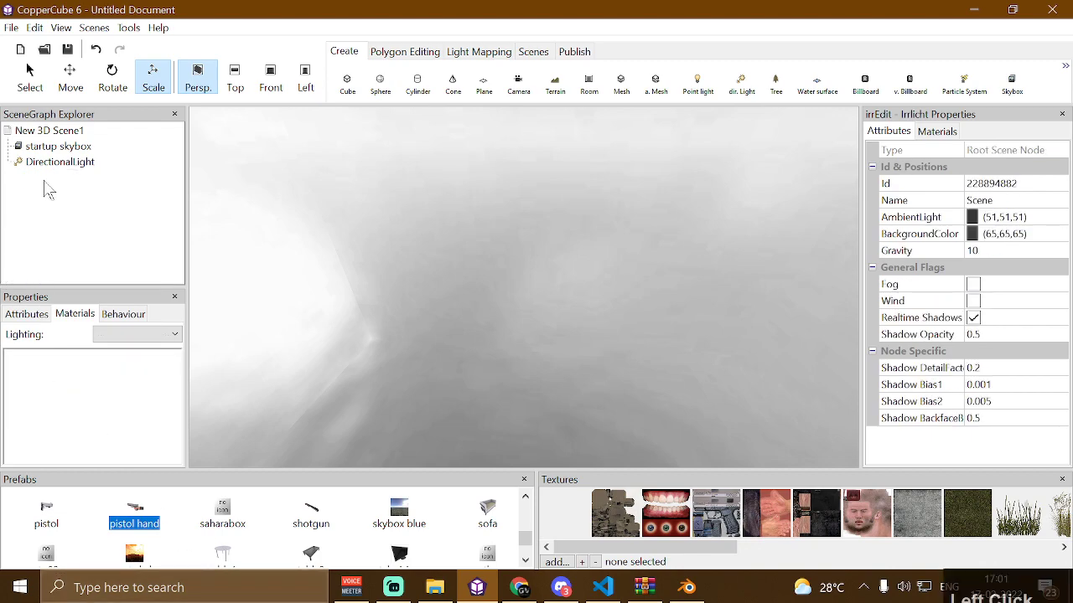
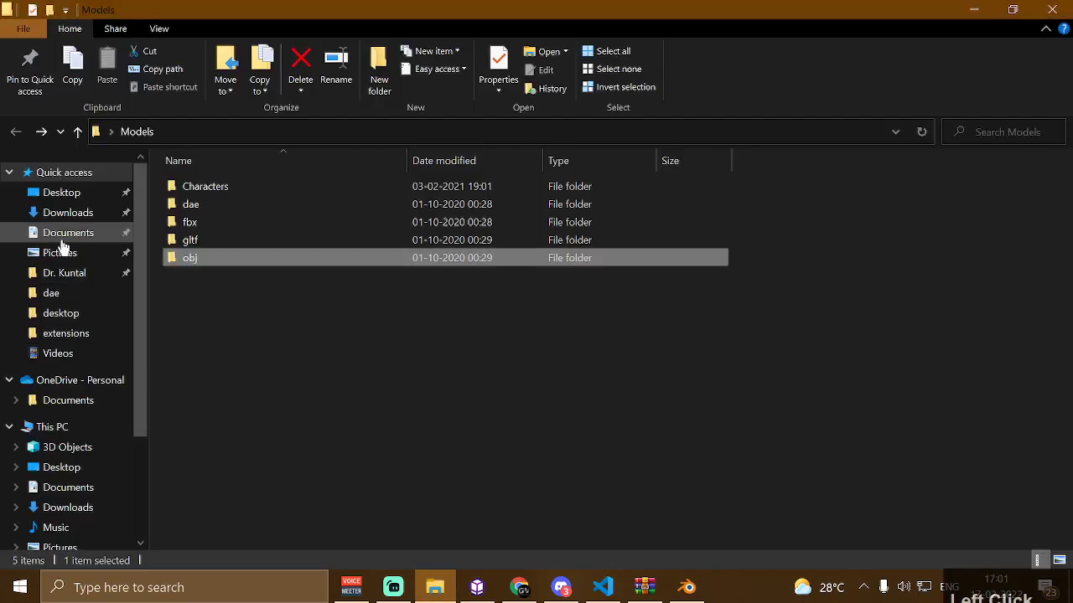
Open behavior_Cheats_Sheet.js from the CopperCube extensions folder in Documents and scroll through its code
{"action": "left_click", "coordinate": [72, 235]}
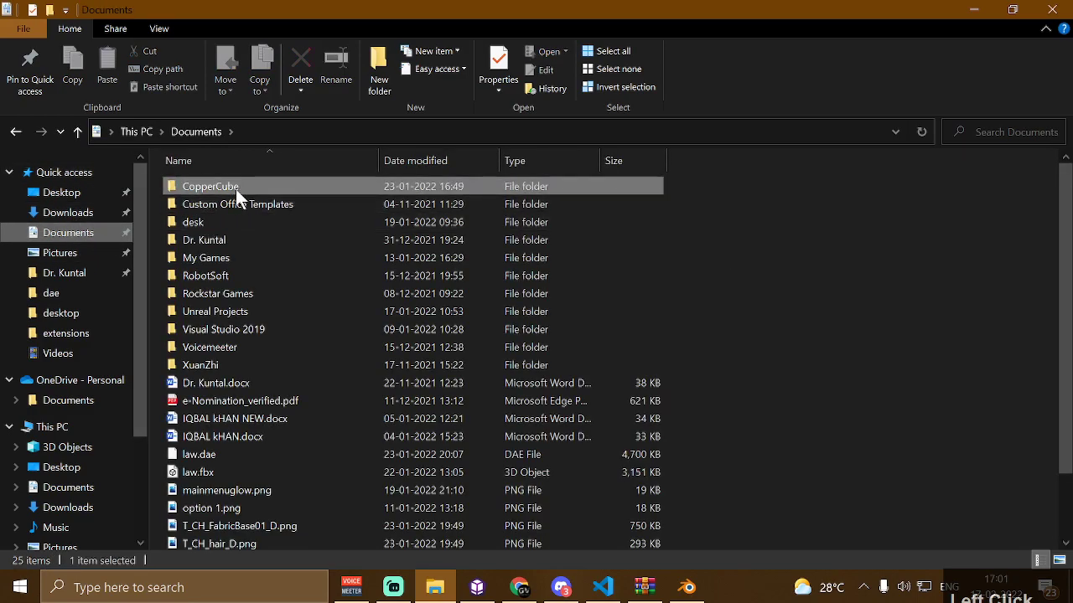
{"action": "double_click", "coordinate": [235, 187]}
{"action": "double_click", "coordinate": [236, 189]}
{"action": "scroll", "coordinate": [282, 366], "scroll_direction": "down", "scroll_amount": 20}
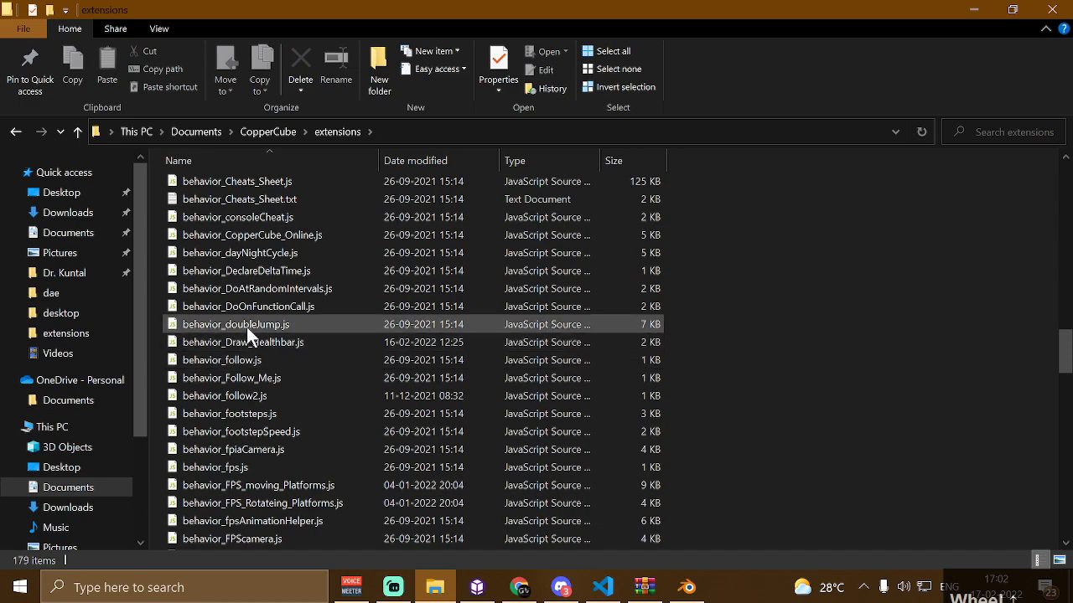
{"action": "scroll", "coordinate": [226, 316], "scroll_direction": "up", "scroll_amount": 2}
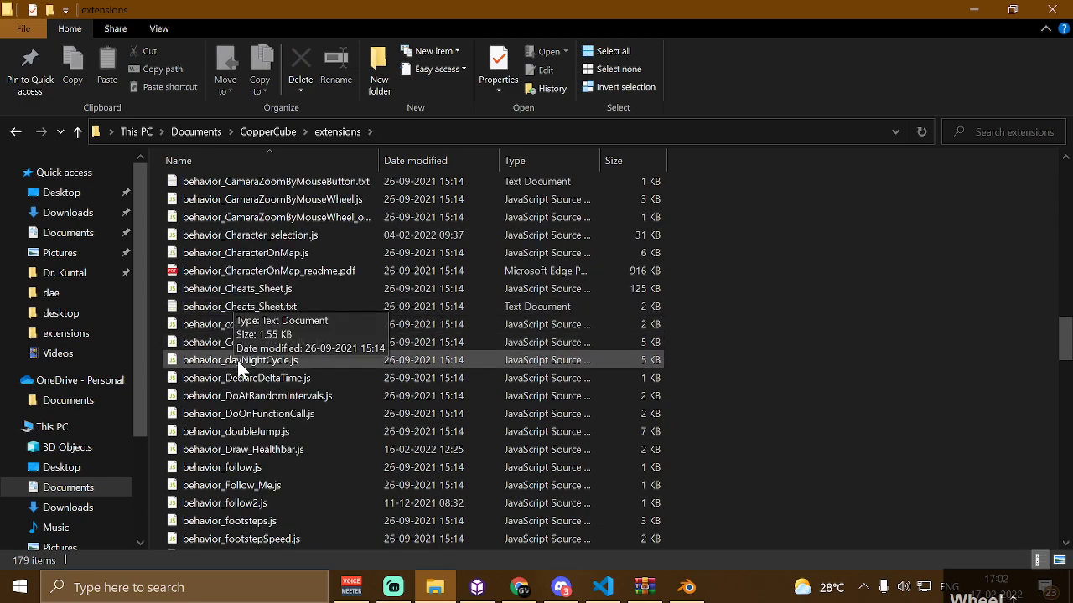
{"action": "double_click", "coordinate": [217, 292]}
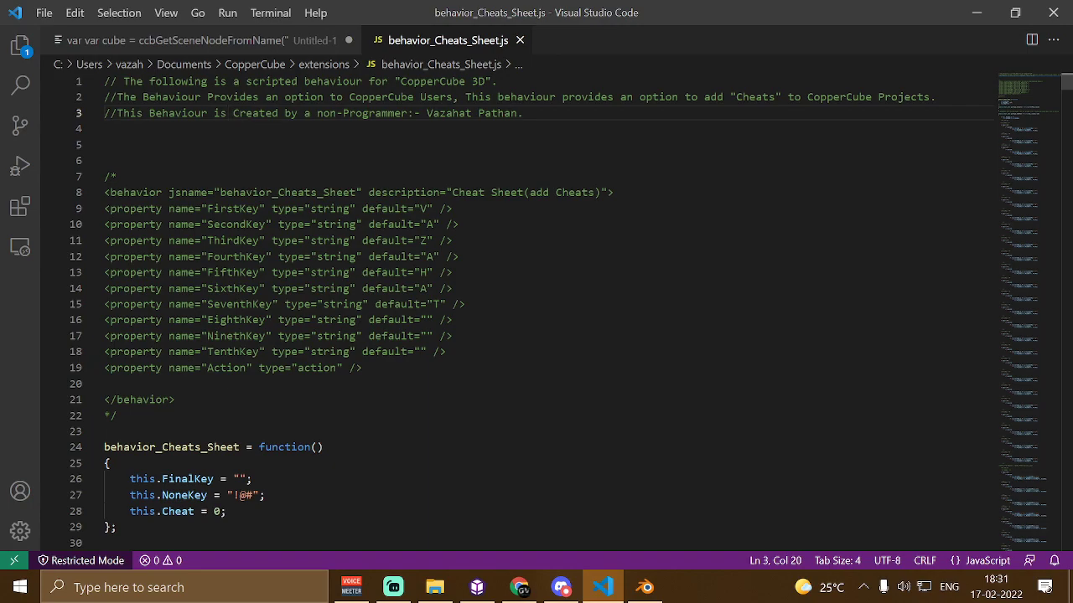
{"action": "scroll", "coordinate": [536, 310], "scroll_direction": "down", "scroll_amount": 9}
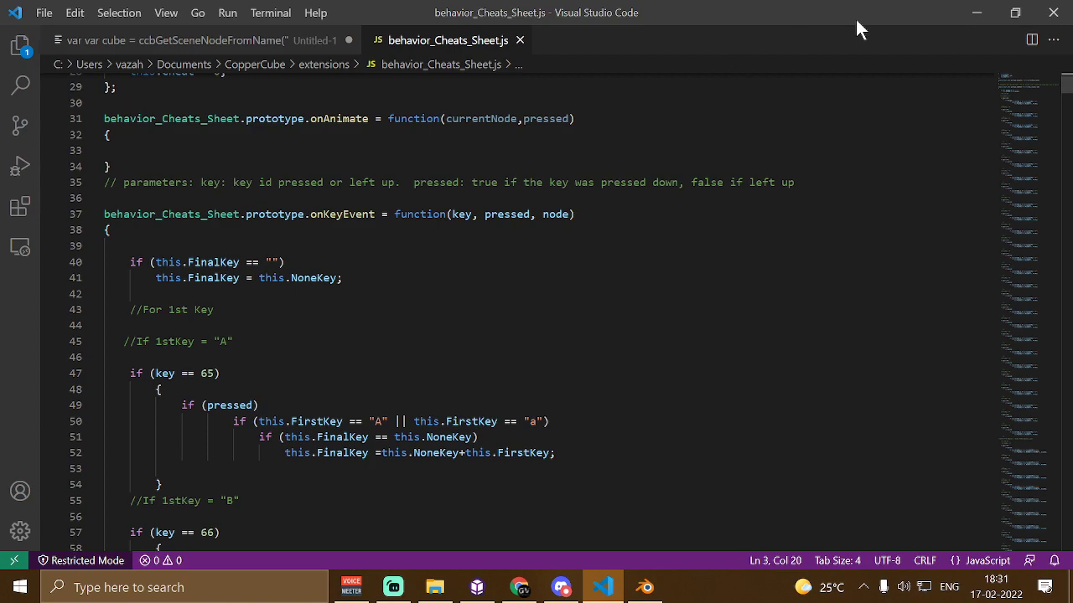
Return to the extensions folder and open behavior_2D_AI.js in the code editor
{"action": "left_click", "coordinate": [972, 13]}
{"action": "scroll", "coordinate": [250, 356], "scroll_direction": "up", "scroll_amount": 3}
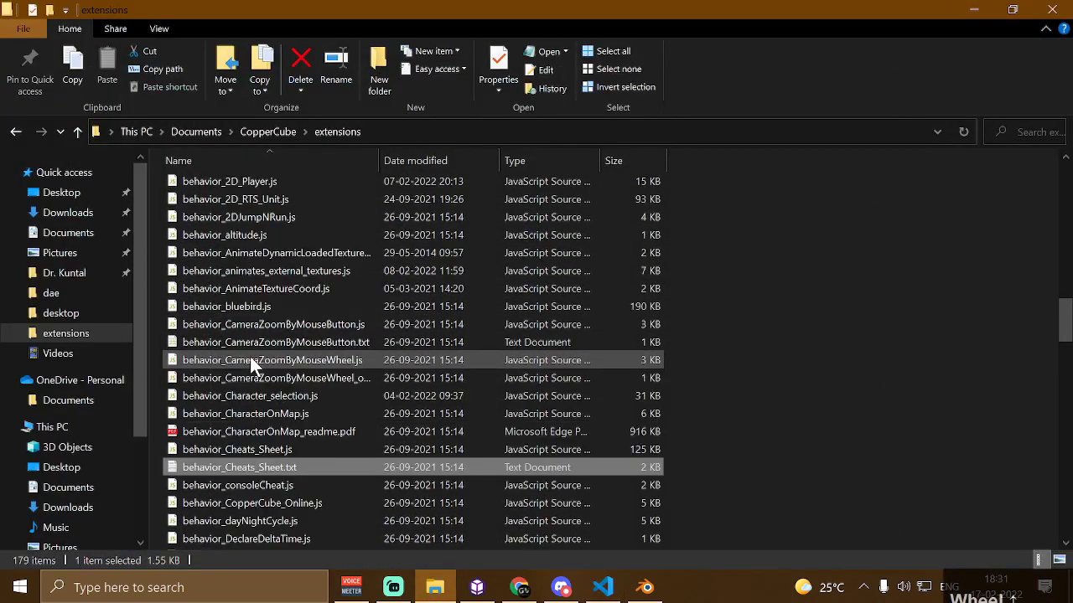
{"action": "left_click", "coordinate": [245, 255]}
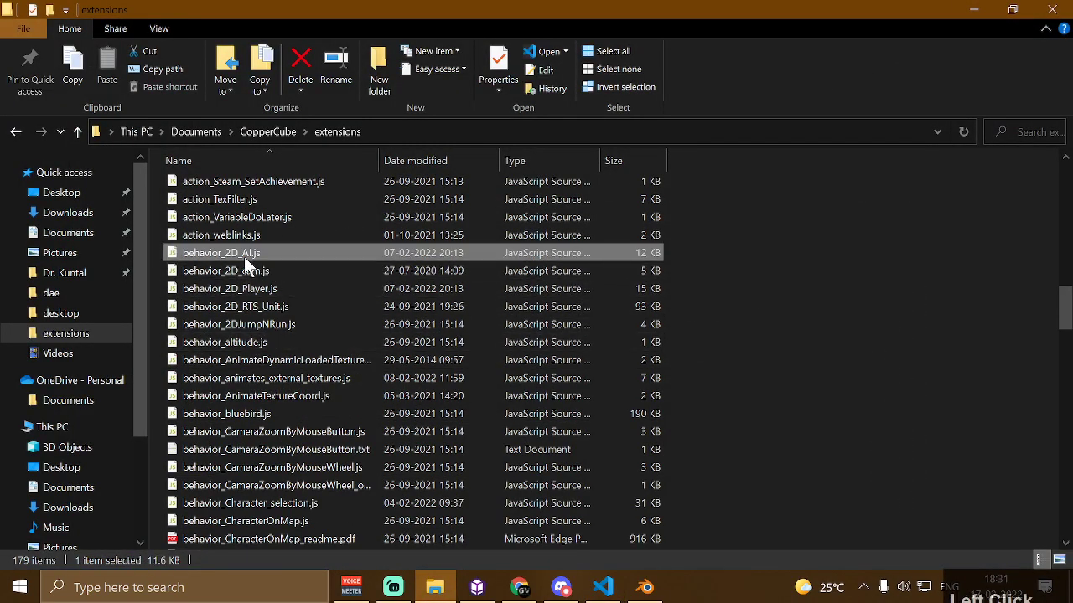
{"action": "double_click", "coordinate": [303, 259]}
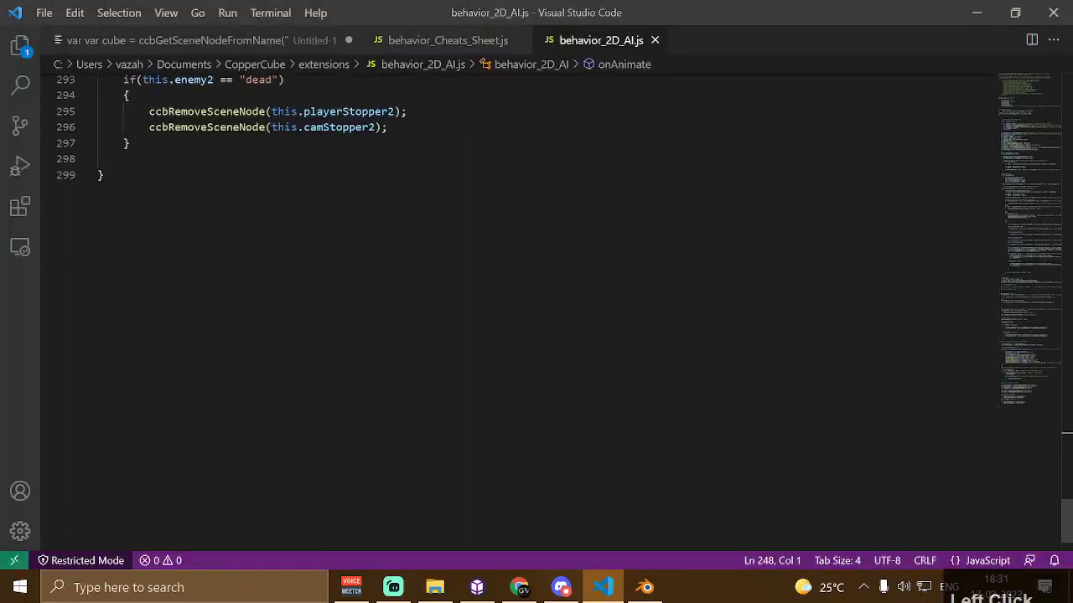
Scroll through the behavior_2D_AI.js script to examine its properties and onAnimate logic
{"action": "scroll", "coordinate": [536, 310], "scroll_direction": "down", "scroll_amount": 2}
{"action": "scroll", "coordinate": [536, 310], "scroll_direction": "up", "scroll_amount": 10}
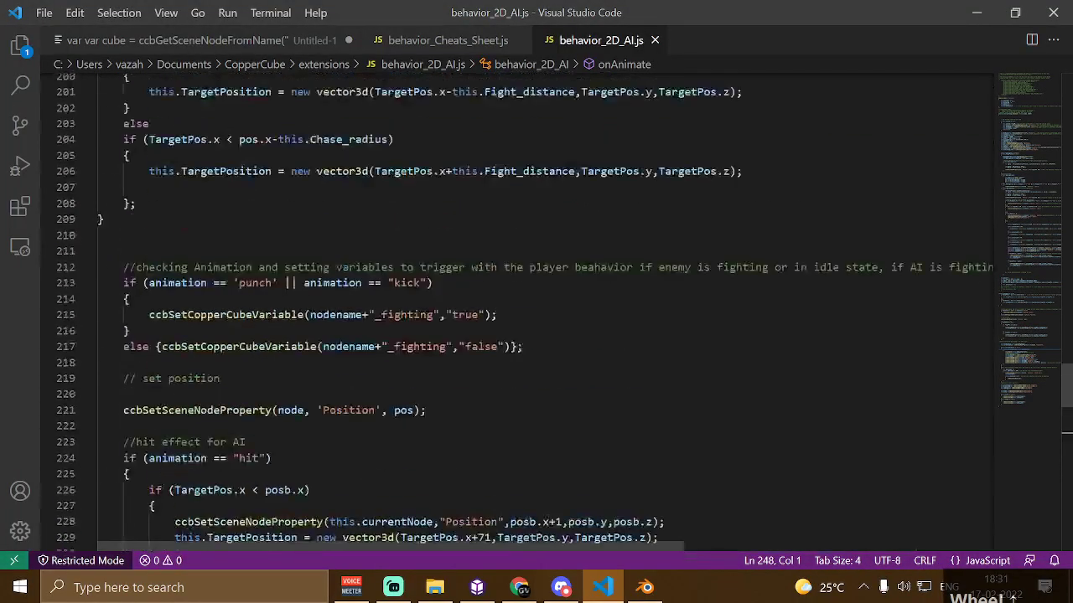
{"action": "scroll", "coordinate": [537, 310], "scroll_direction": "up", "scroll_amount": 10}
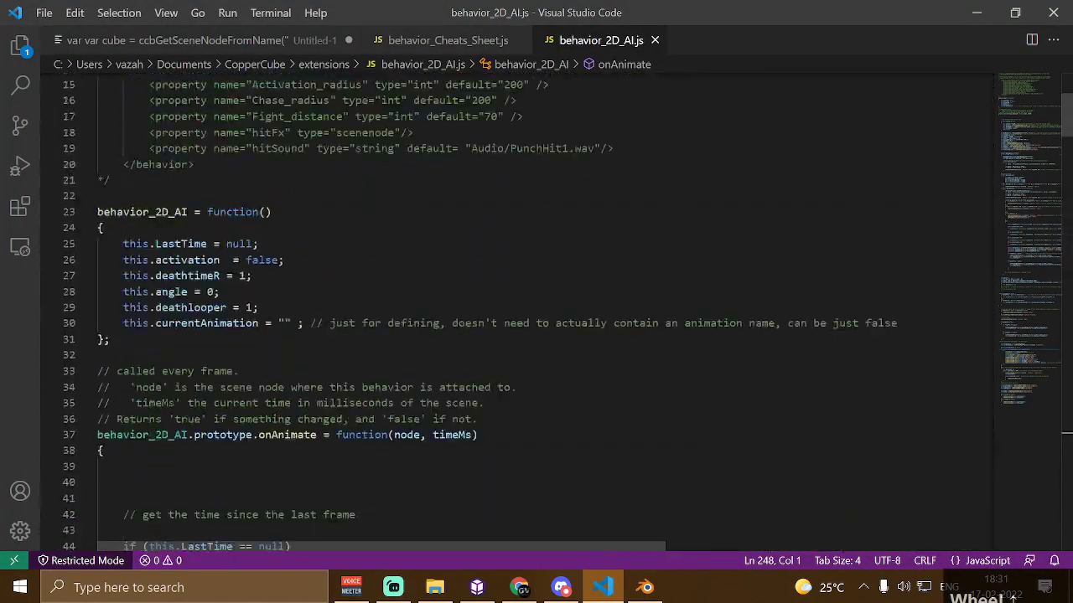
{"action": "scroll", "coordinate": [536, 310], "scroll_direction": "down", "scroll_amount": 3}
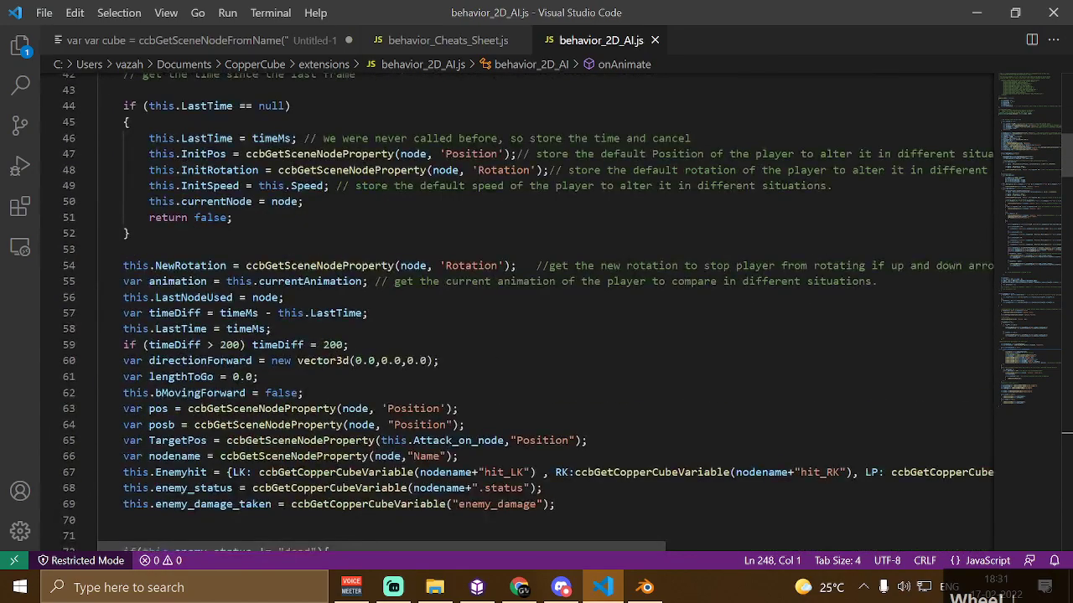
{"action": "scroll", "coordinate": [536, 310], "scroll_direction": "up", "scroll_amount": 4}
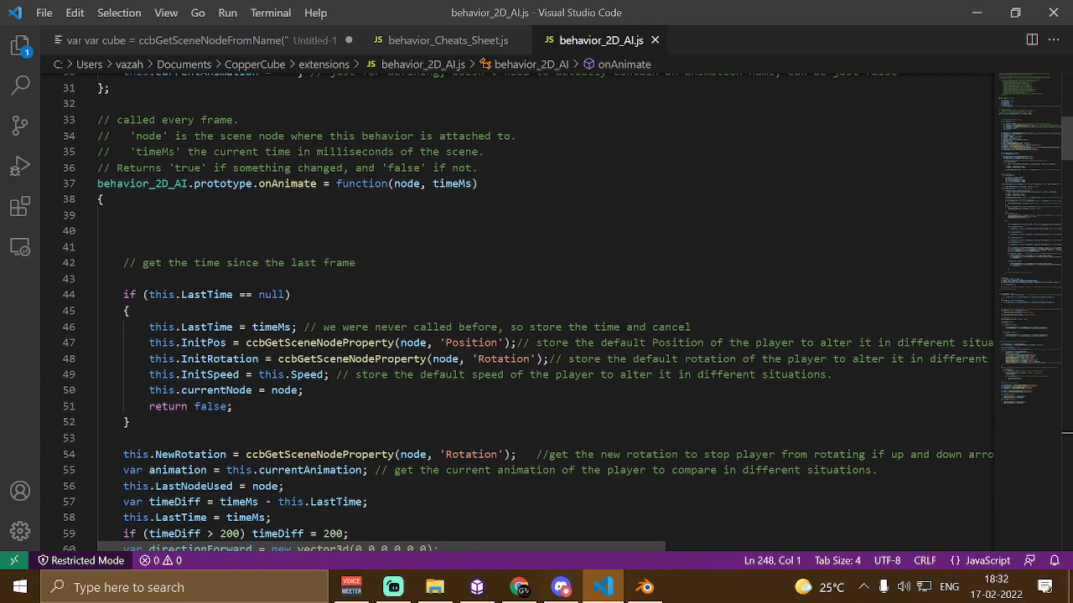
{"action": "scroll", "coordinate": [536, 310], "scroll_direction": "down", "scroll_amount": 3}
{"action": "scroll", "coordinate": [537, 310], "scroll_direction": "down", "scroll_amount": 3}
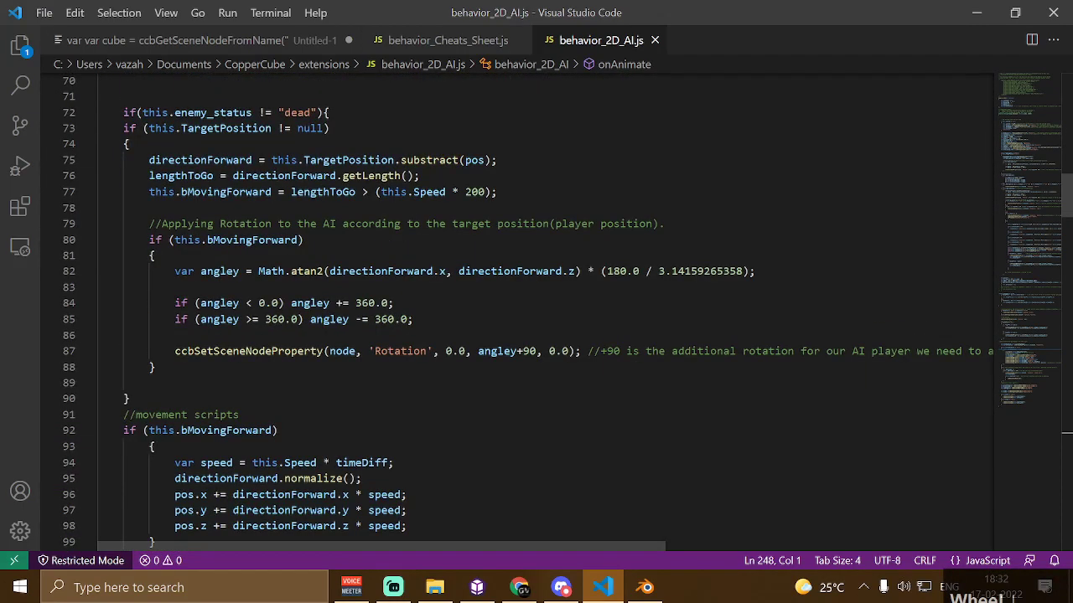
{"action": "scroll", "coordinate": [536, 310], "scroll_direction": "down", "scroll_amount": 3}
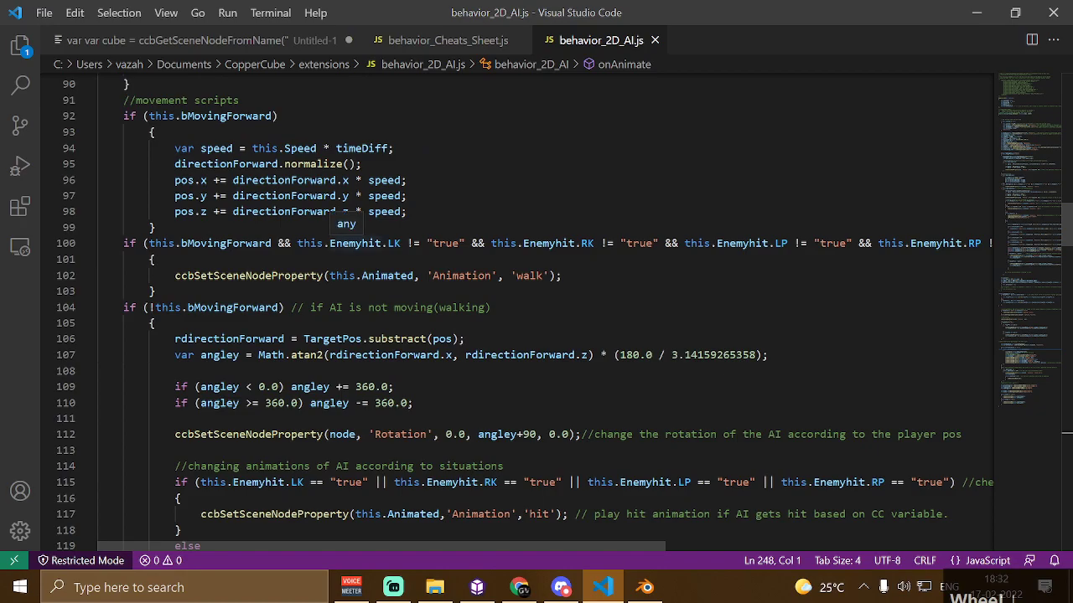
{"action": "scroll", "coordinate": [536, 310], "scroll_direction": "down", "scroll_amount": 8}
{"action": "scroll", "coordinate": [536, 310], "scroll_direction": "down", "scroll_amount": 2}
{"action": "scroll", "coordinate": [536, 310], "scroll_direction": "up", "scroll_amount": 15}
{"action": "scroll", "coordinate": [536, 310], "scroll_direction": "up", "scroll_amount": 5}
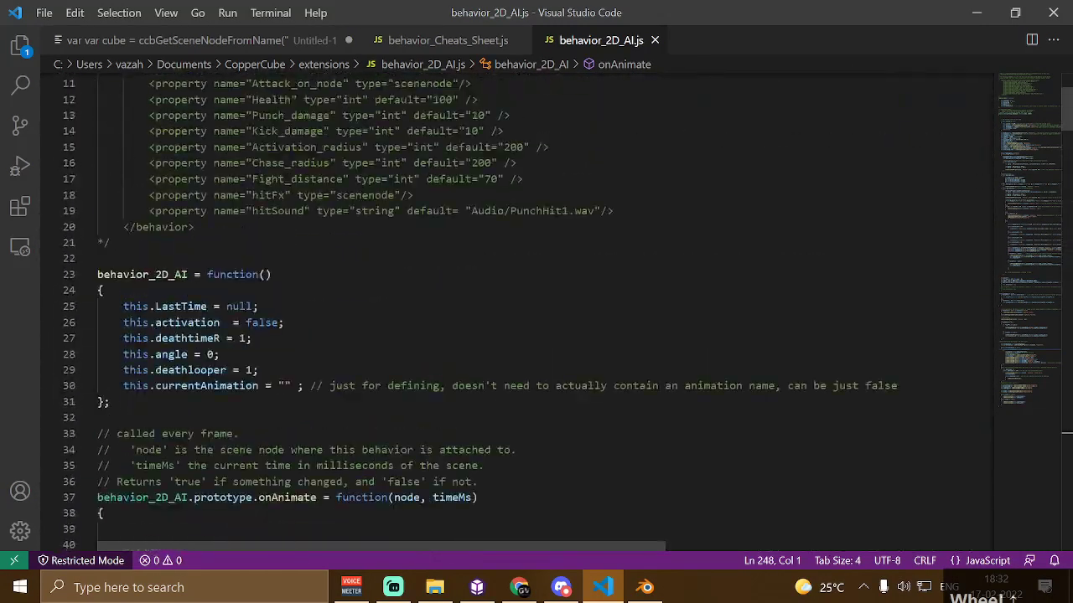
Copy the onAnimate function declaration line and paste it on a new line after the fighting-variable line, adding empty braces
{"action": "left_click_drag", "start_coordinate": [478, 497], "coordinate": [97, 498]}
{"action": "key", "text": "ctrl+c"}
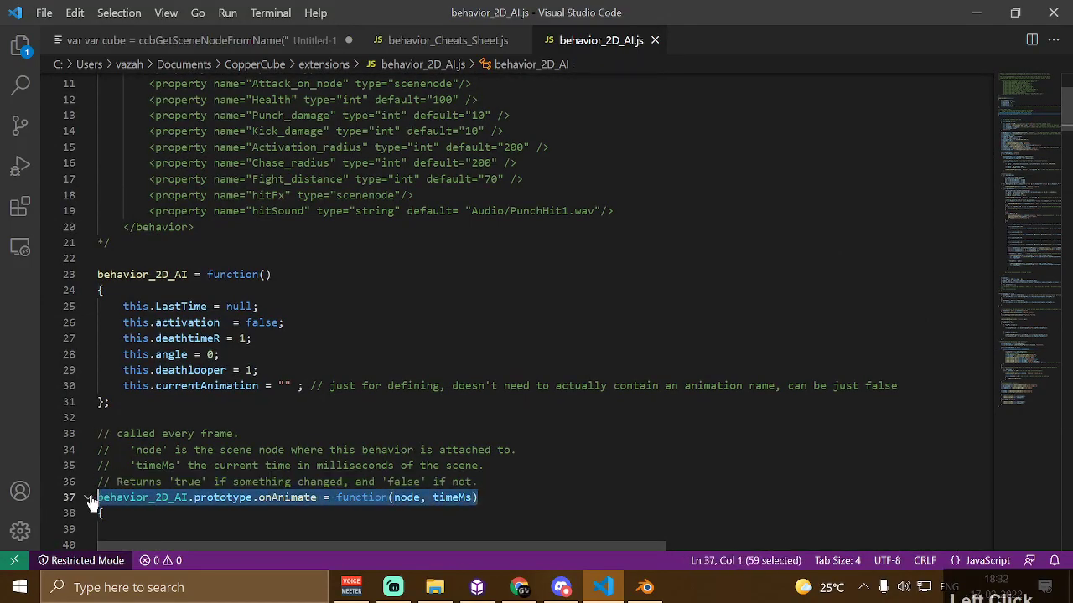
{"action": "scroll", "coordinate": [97, 498], "scroll_direction": "down", "scroll_amount": 14}
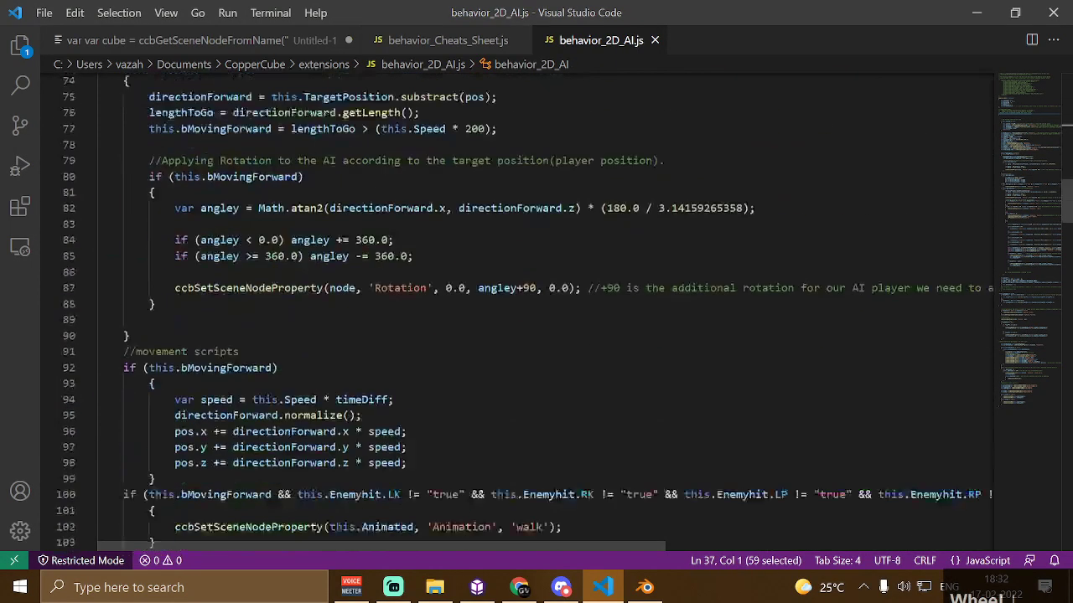
{"action": "scroll", "coordinate": [537, 310], "scroll_direction": "down", "scroll_amount": 3}
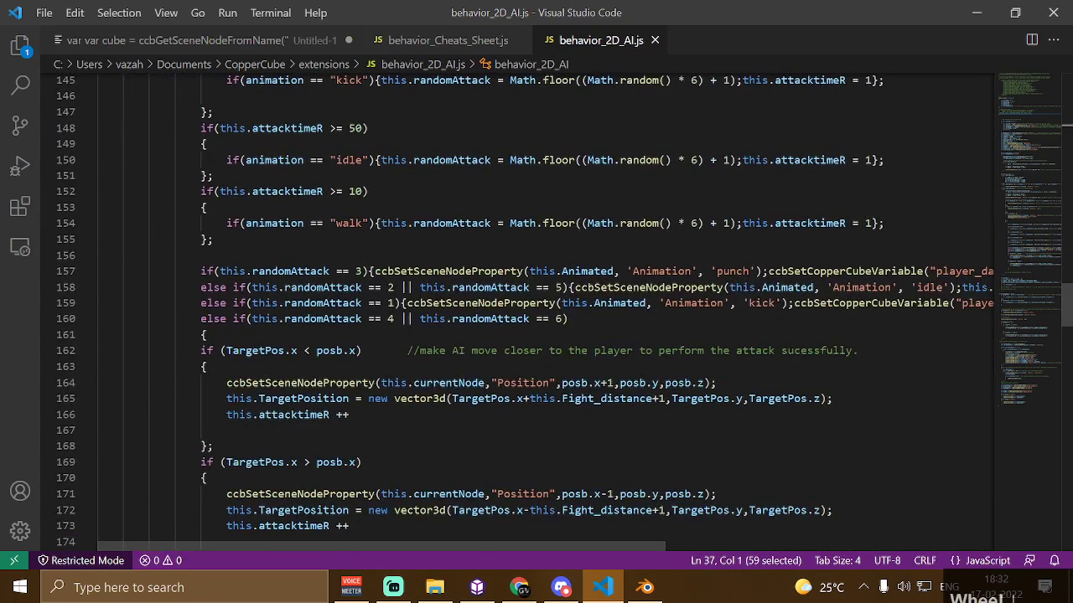
{"action": "scroll", "coordinate": [536, 310], "scroll_direction": "down", "scroll_amount": 4}
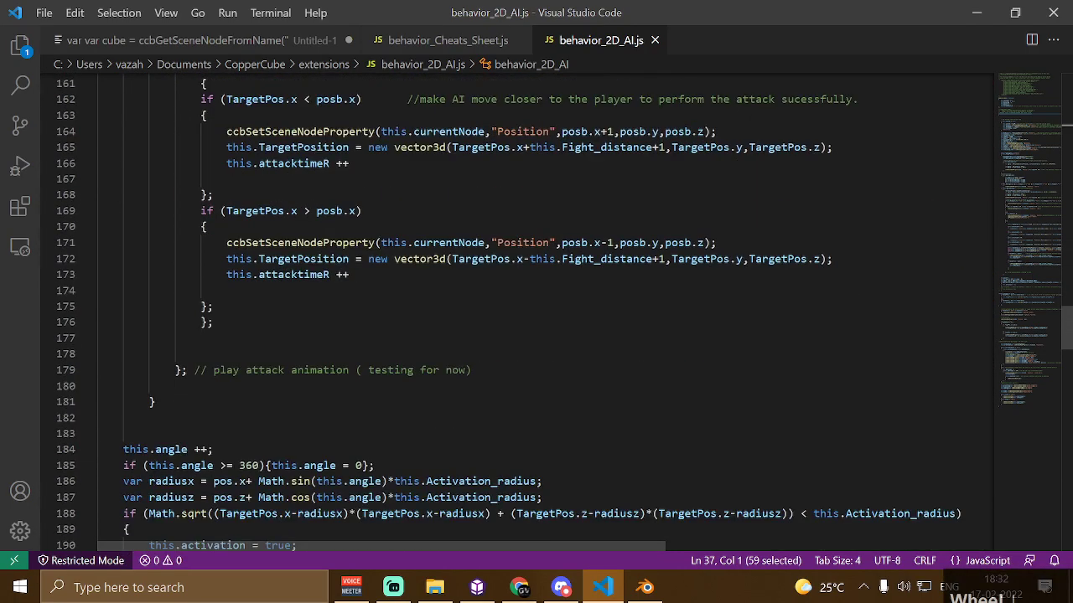
{"action": "scroll", "coordinate": [536, 310], "scroll_direction": "down", "scroll_amount": 2}
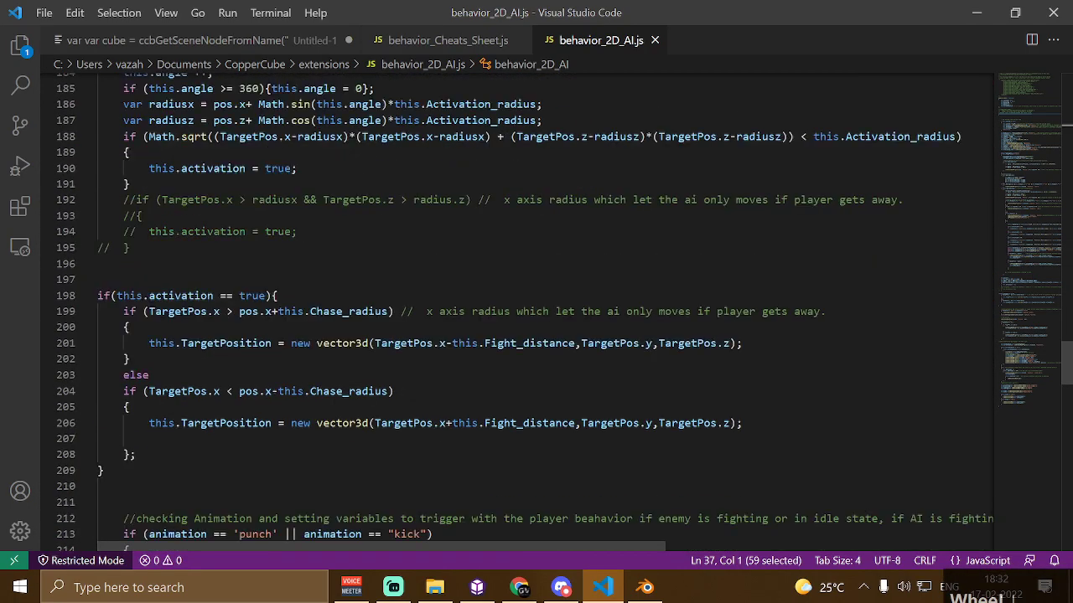
{"action": "scroll", "coordinate": [536, 310], "scroll_direction": "down", "scroll_amount": 3}
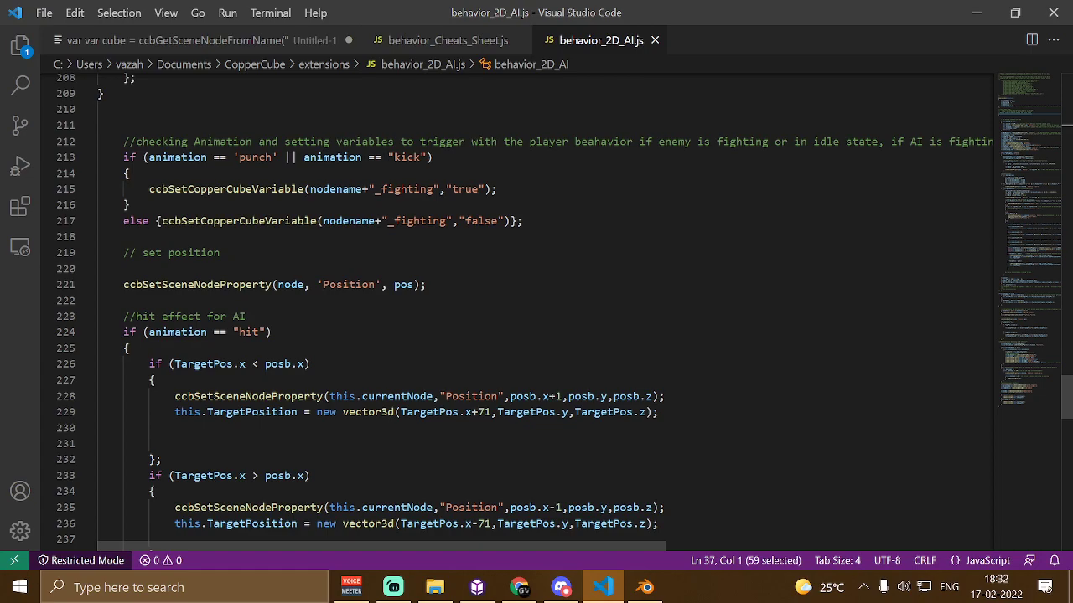
{"action": "left_click", "coordinate": [497, 189]}
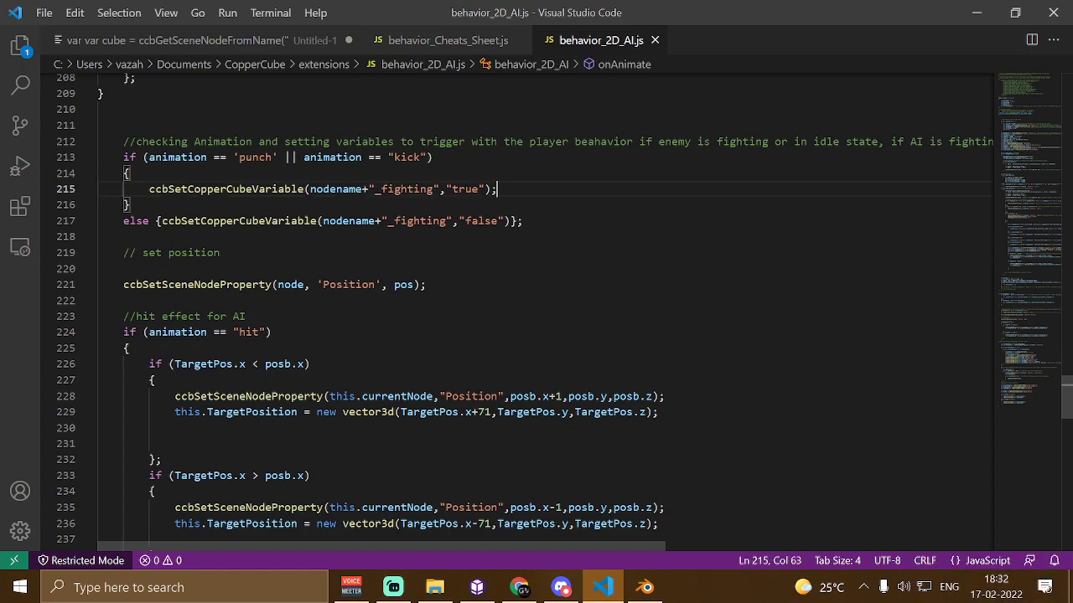
{"action": "key", "text": "Return"}
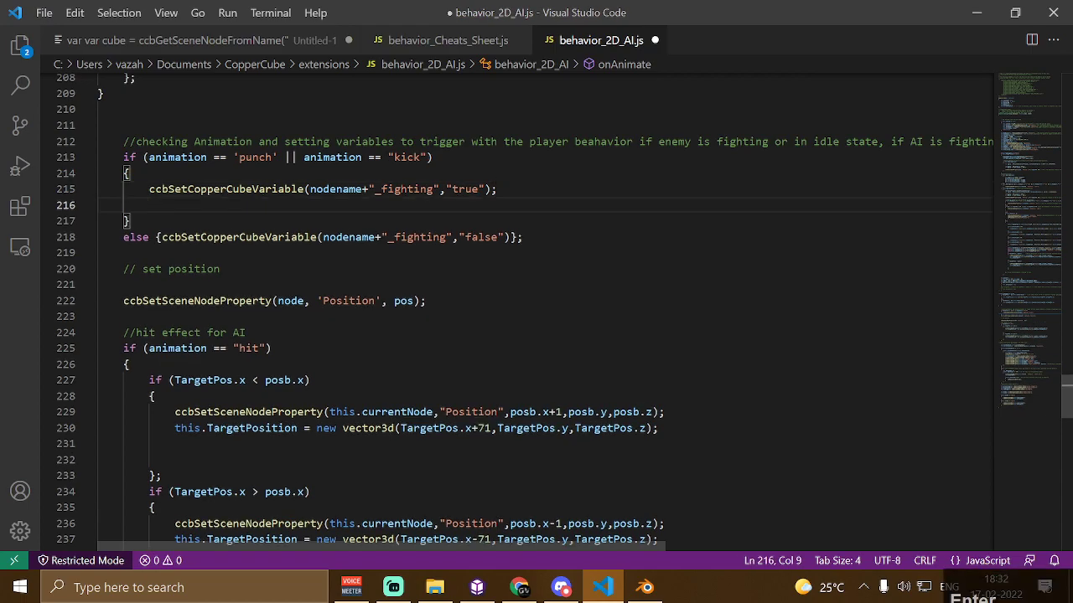
{"action": "key", "text": "ctrl"}
{"action": "key", "text": "ctrl+v"}
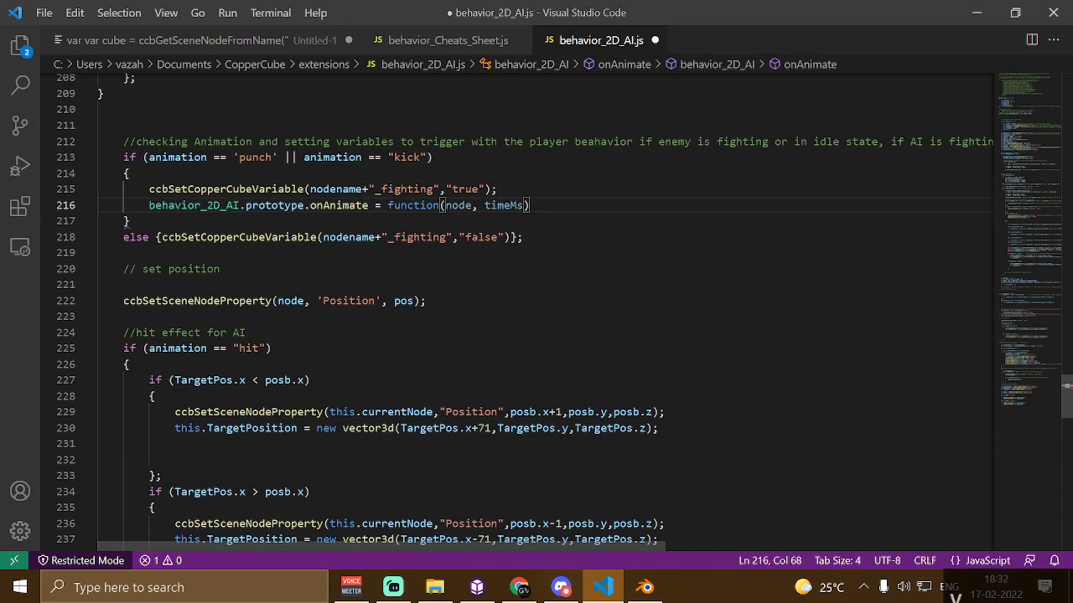
{"action": "type", "text": "{};"}
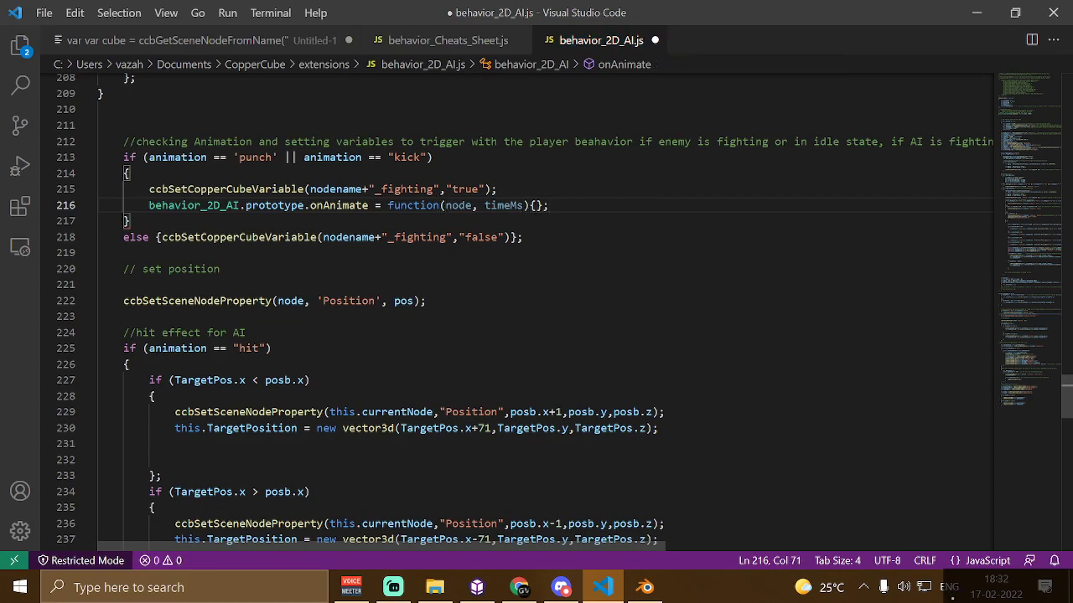
Inside the new braces, declare a variable animtion assigned the string "die"
{"action": "key", "text": "Left"}
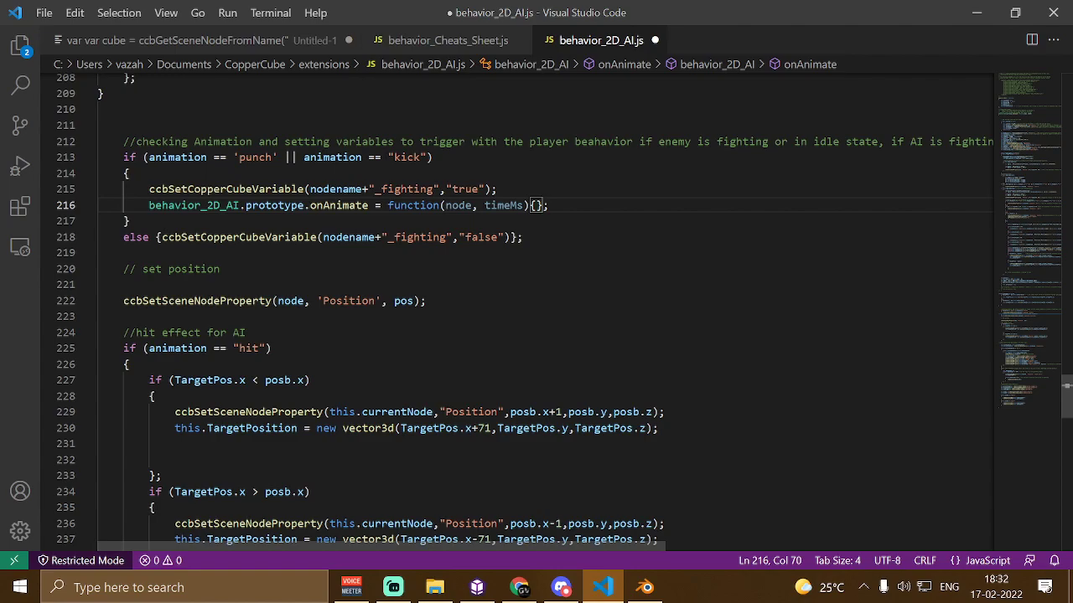
{"action": "key", "text": "Left"}
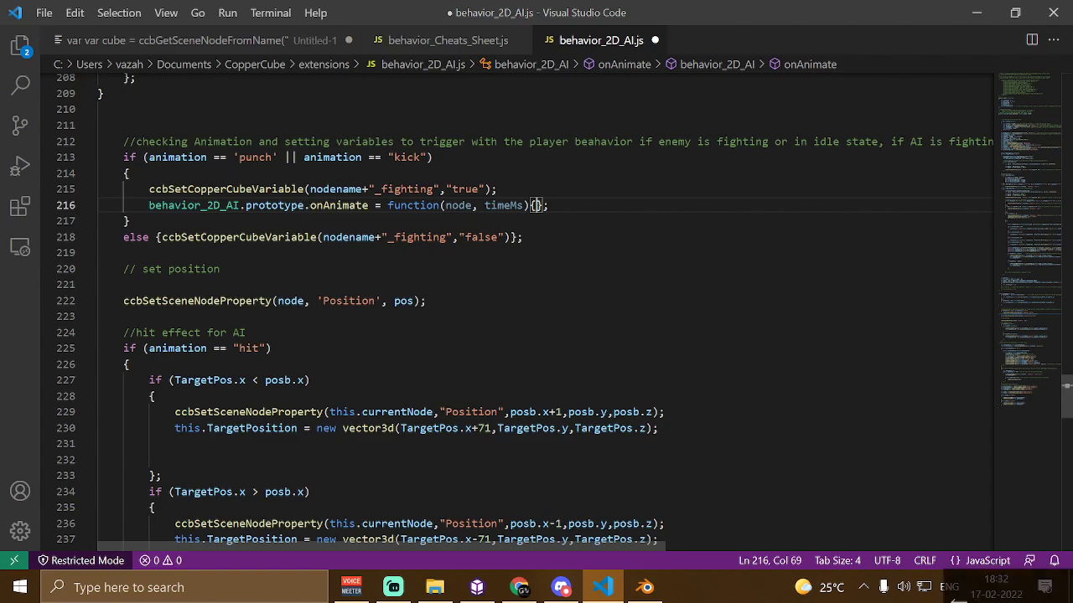
{"action": "type", "text": "dasd"}
{"action": "key", "text": "BackSpace"}
{"action": "key", "text": "BackSpace"}
{"action": "key", "text": "BackSpace"}
{"action": "key", "text": "BackSpace"}
{"action": "type", "text": "var animtion"}
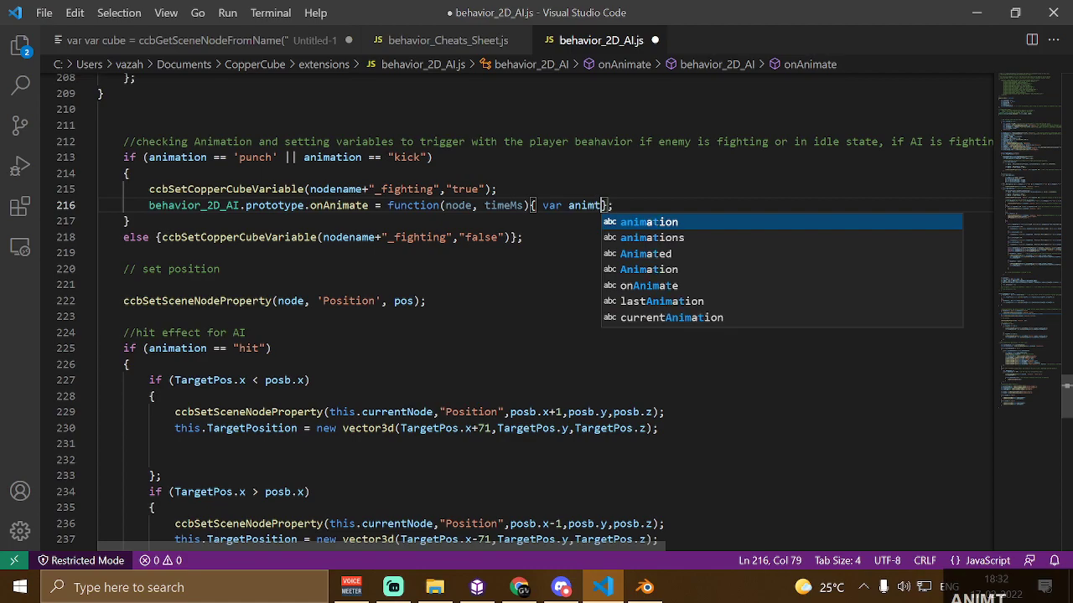
{"action": "type", "text": " = "}
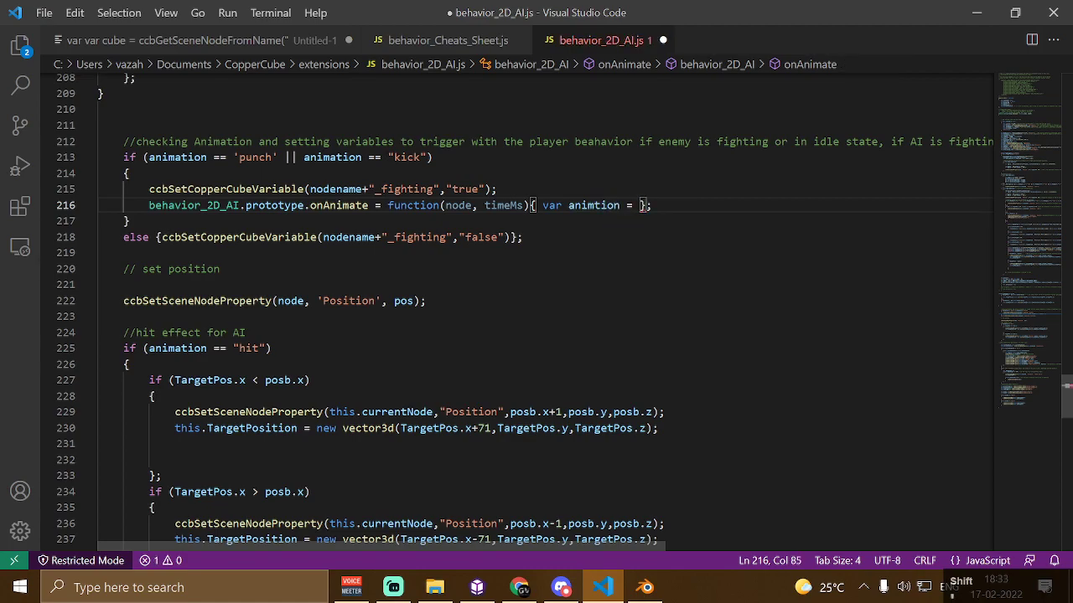
{"action": "type", "text": "\"die\""}
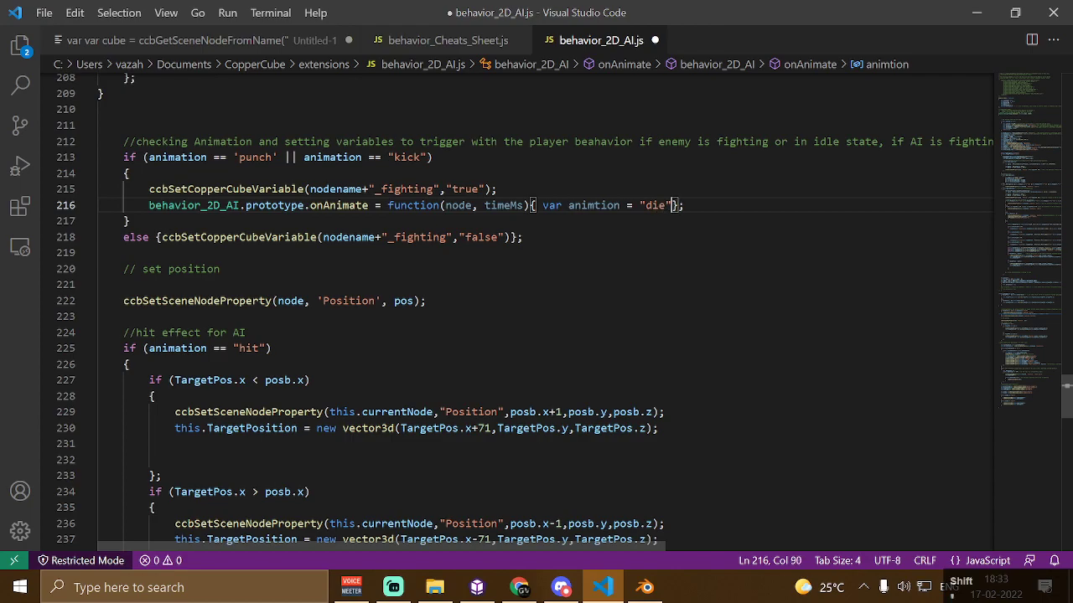
Change the string value to "death" and end the statement with a semicolon
{"action": "key", "text": "Left"}
{"action": "key", "text": "Left"}
{"action": "key", "text": "BackSpace"}
{"action": "key", "text": "BackSpace"}
{"action": "type", "text": "eath"}
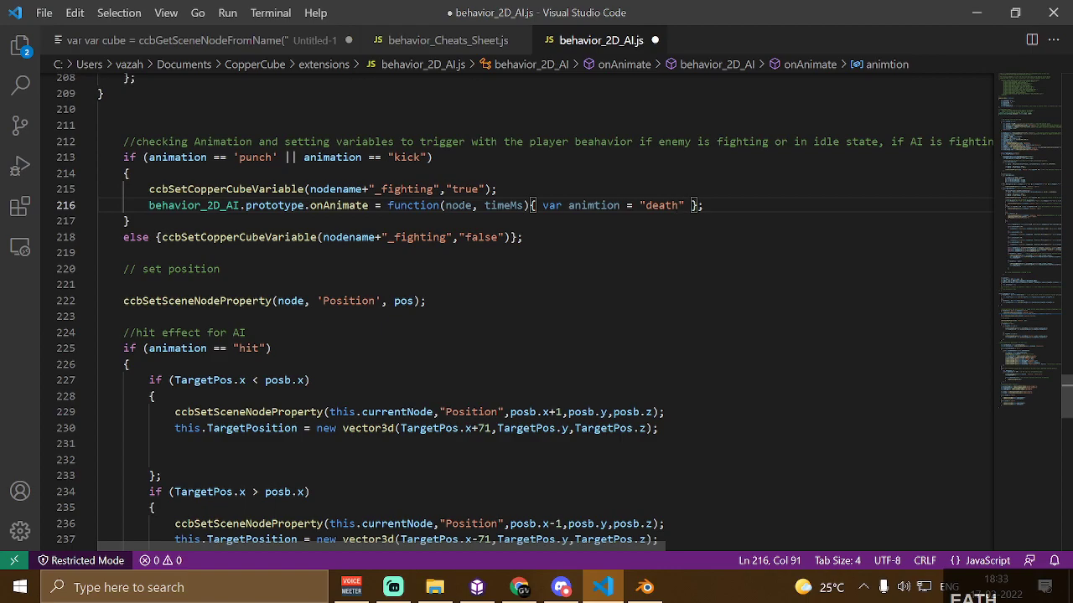
{"action": "key", "text": "Right"}
{"action": "type", "text": ";"}
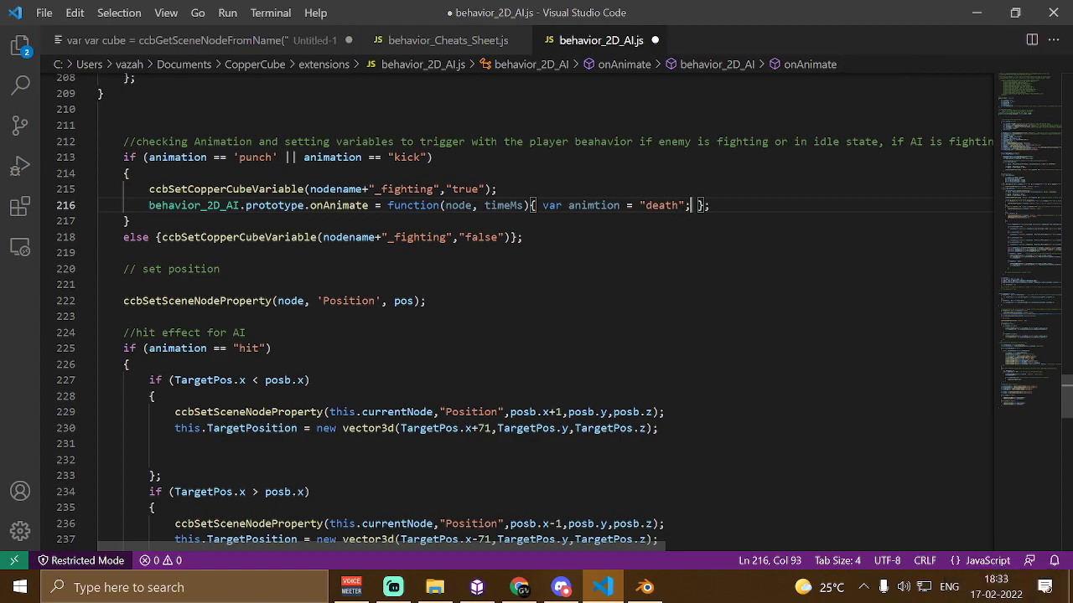
Correct the variable name from animtion to animation
{"action": "key", "text": "Left"}
{"action": "key", "text": "Left"}
{"action": "key", "text": "Left"}
{"action": "key", "text": "Left"}
{"action": "key", "text": "Left"}
{"action": "key", "text": "Left"}
{"action": "key", "text": "Left"}
{"action": "key", "text": "Left"}
{"action": "key", "text": "Left"}
{"action": "key", "text": "Left"}
{"action": "key", "text": "Left"}
{"action": "key", "text": "Left"}
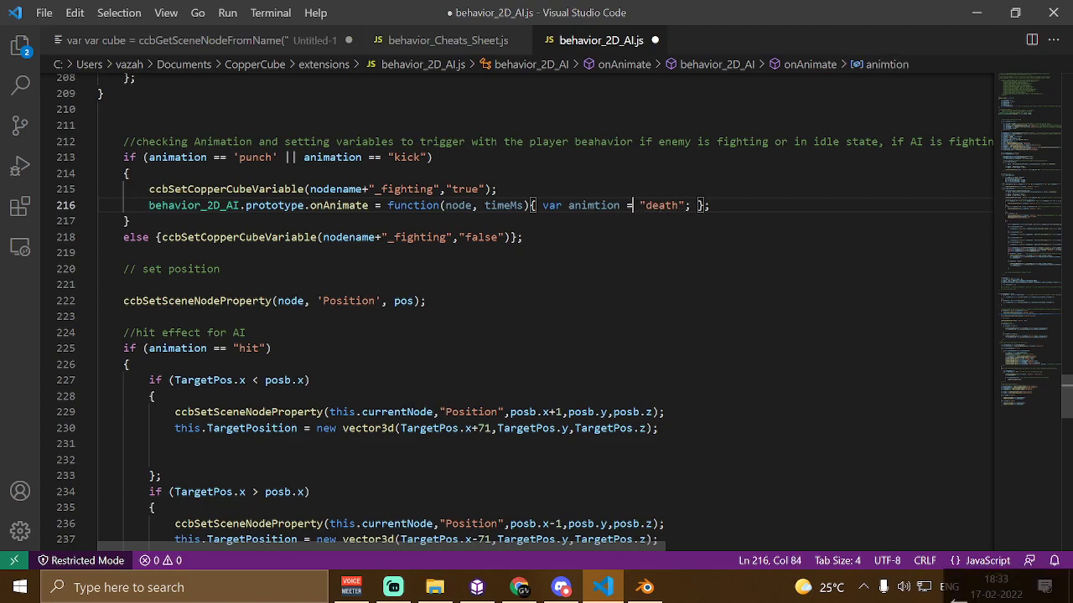
{"action": "key", "text": "Left"}
{"action": "key", "text": "Left"}
{"action": "key", "text": "Left"}
{"action": "type", "text": "a"}
{"action": "key", "text": "Right"}
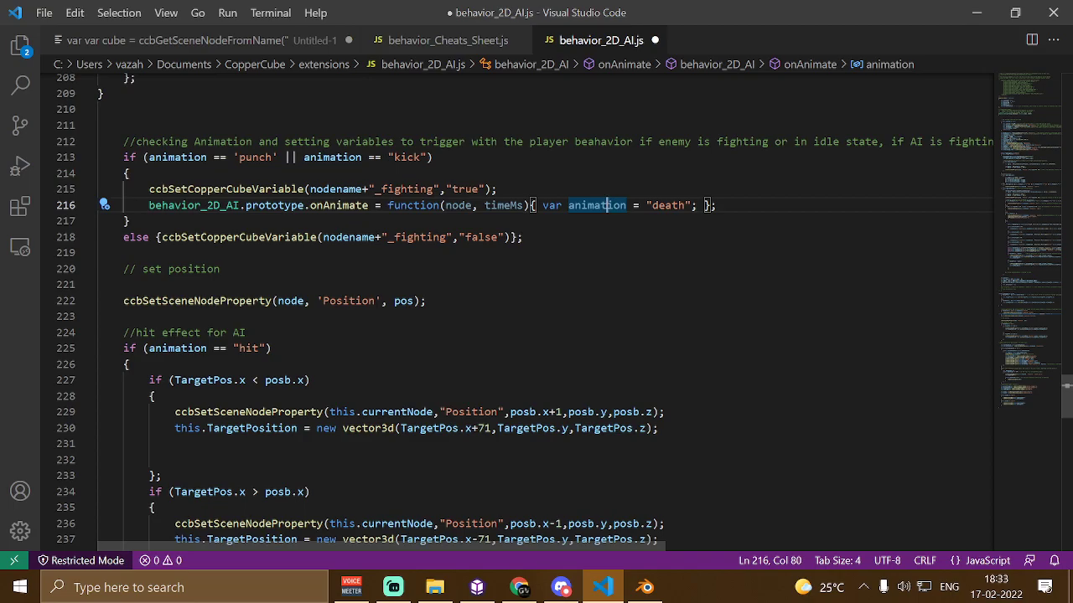
{"action": "scroll", "coordinate": [605, 204], "scroll_direction": "up", "scroll_amount": 20}
{"action": "scroll", "coordinate": [536, 302], "scroll_direction": "up", "scroll_amount": 1}
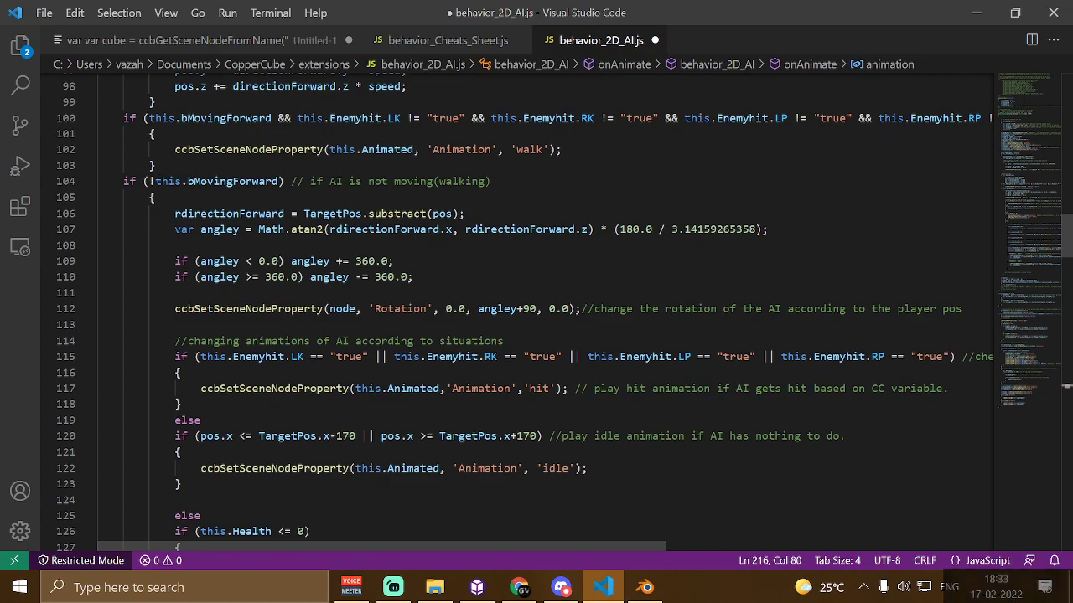
Scroll through behavior_2D_AI.js to review the onAnimate code around the new animation line
{"action": "scroll", "coordinate": [536, 302], "scroll_direction": "down", "scroll_amount": 20}
{"action": "scroll", "coordinate": [536, 302], "scroll_direction": "down", "scroll_amount": 13}
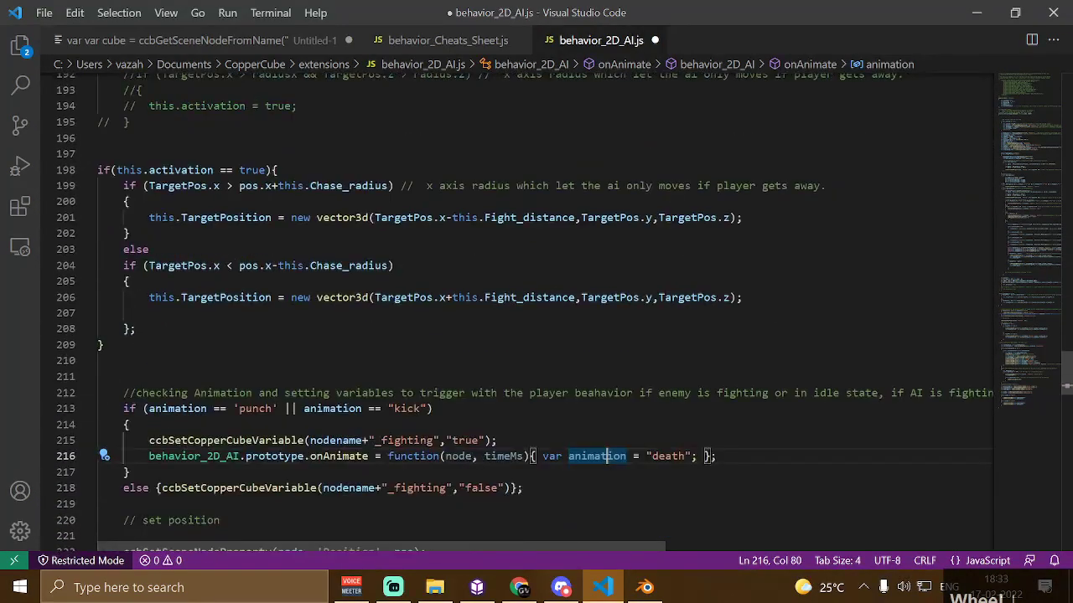
{"action": "scroll", "coordinate": [537, 301], "scroll_direction": "up", "scroll_amount": 3}
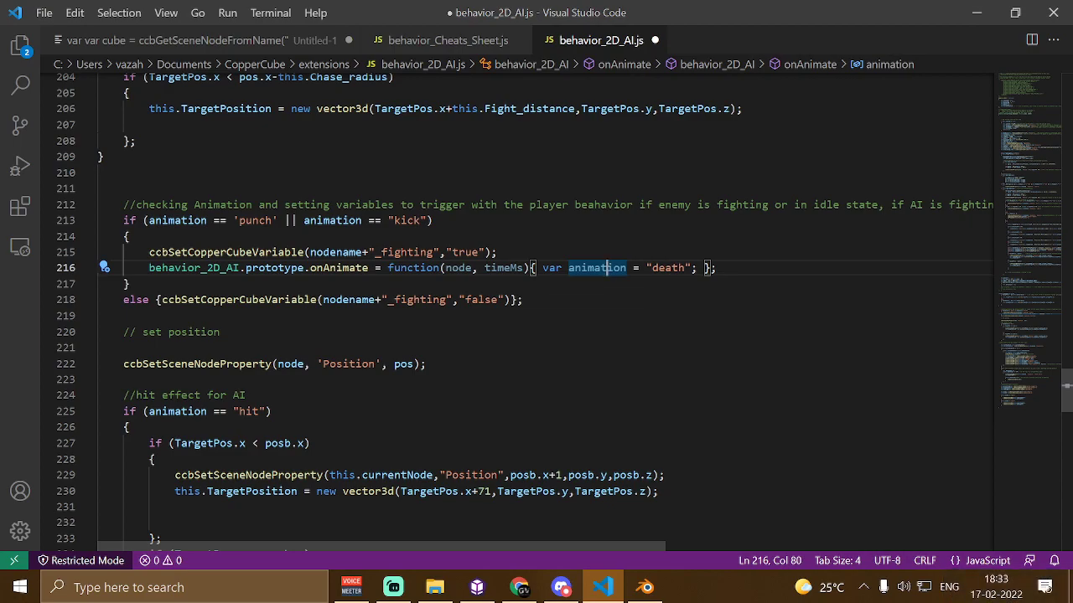
{"action": "scroll", "coordinate": [537, 302], "scroll_direction": "down", "scroll_amount": 1}
{"action": "scroll", "coordinate": [536, 302], "scroll_direction": "up", "scroll_amount": 1}
{"action": "scroll", "coordinate": [608, 268], "scroll_direction": "up", "scroll_amount": 18}
{"action": "scroll", "coordinate": [607, 267], "scroll_direction": "up", "scroll_amount": 20}
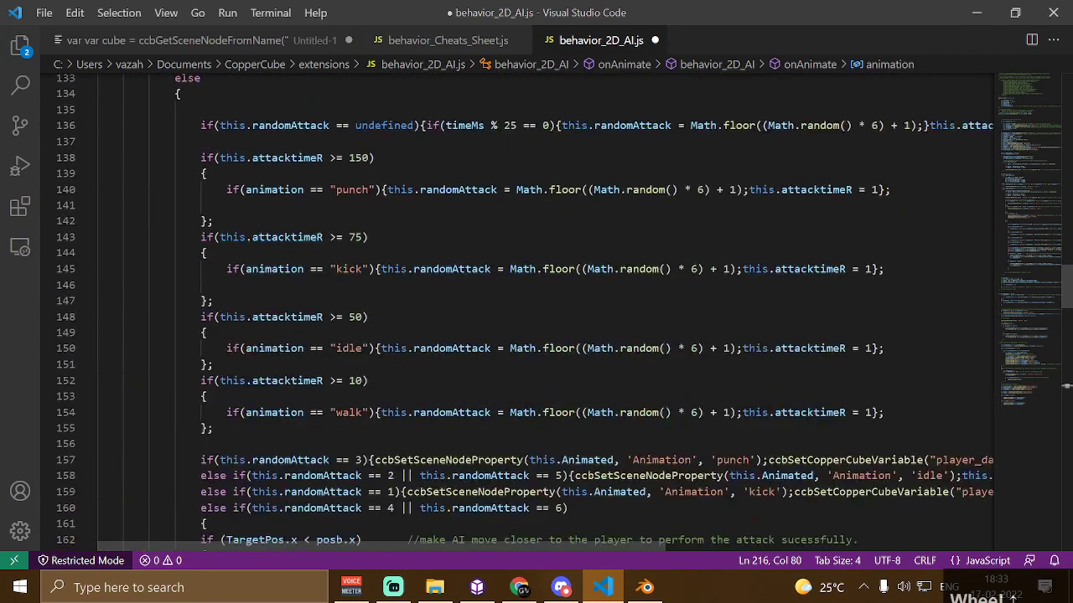
{"action": "scroll", "coordinate": [607, 268], "scroll_direction": "up", "scroll_amount": 13}
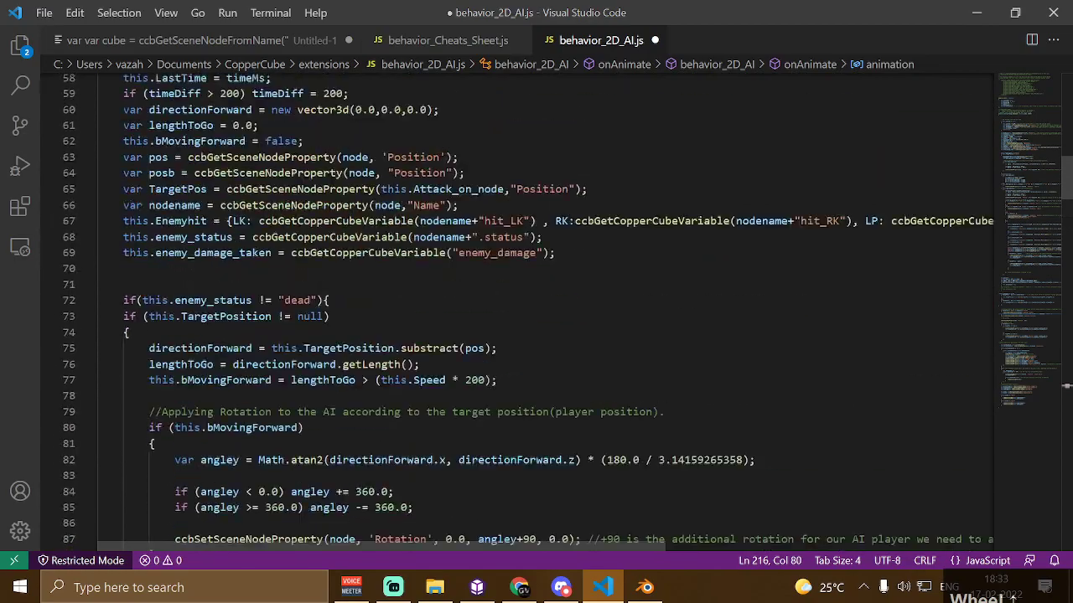
{"action": "scroll", "coordinate": [608, 267], "scroll_direction": "down", "scroll_amount": 20}
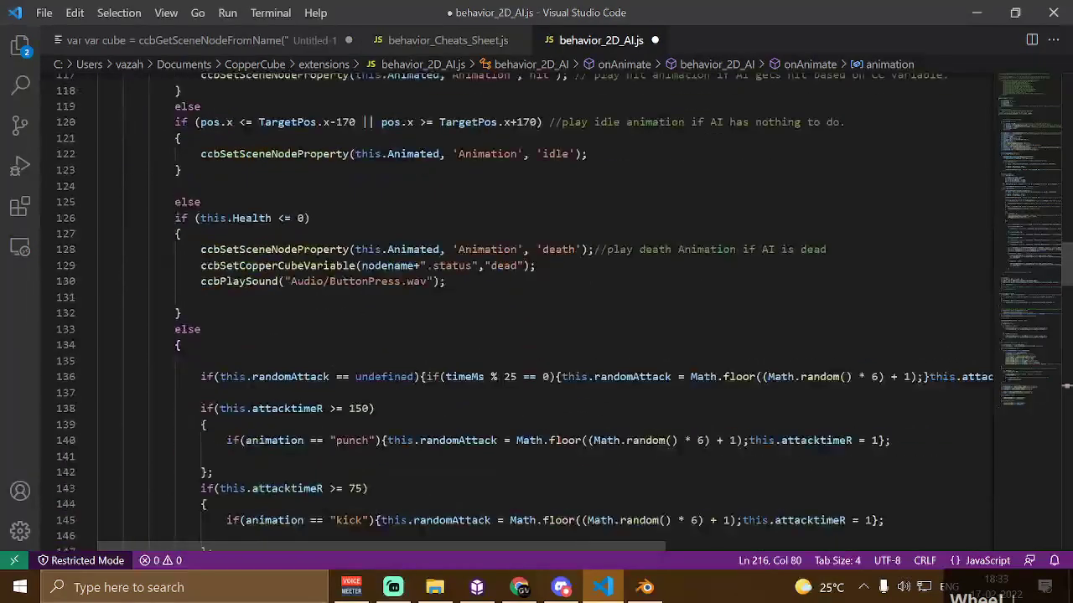
{"action": "scroll", "coordinate": [607, 267], "scroll_direction": "down", "scroll_amount": 4}
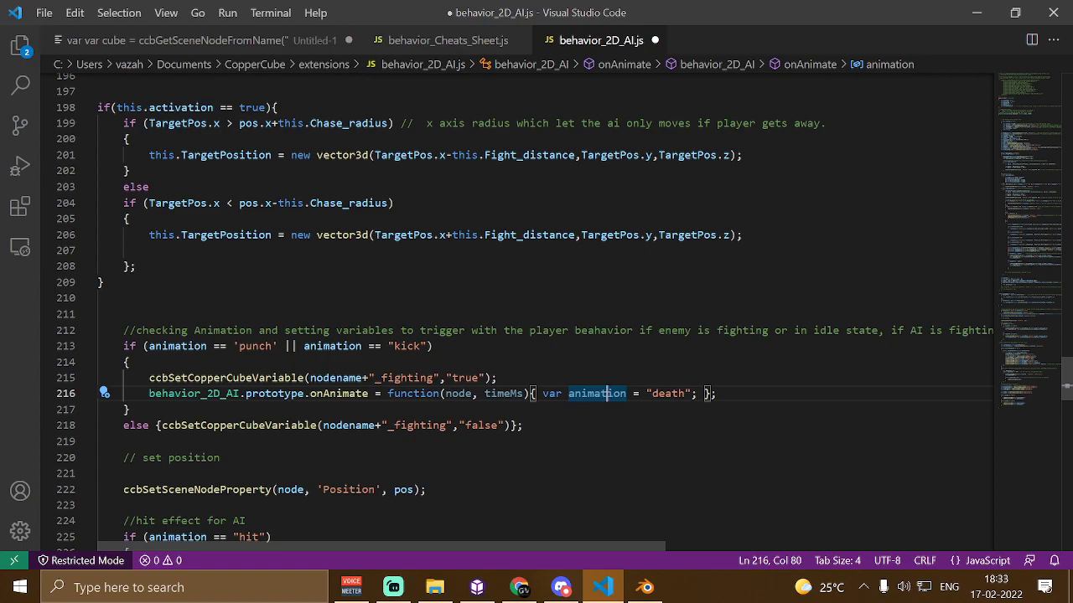
Switch to behavior_Cheats_Sheet.js and insert a blank line after the if (key == 67) line
{"action": "left_click", "coordinate": [436, 42]}
{"action": "scroll", "coordinate": [536, 310], "scroll_direction": "down", "scroll_amount": 5}
{"action": "scroll", "coordinate": [537, 310], "scroll_direction": "up", "scroll_amount": 4}
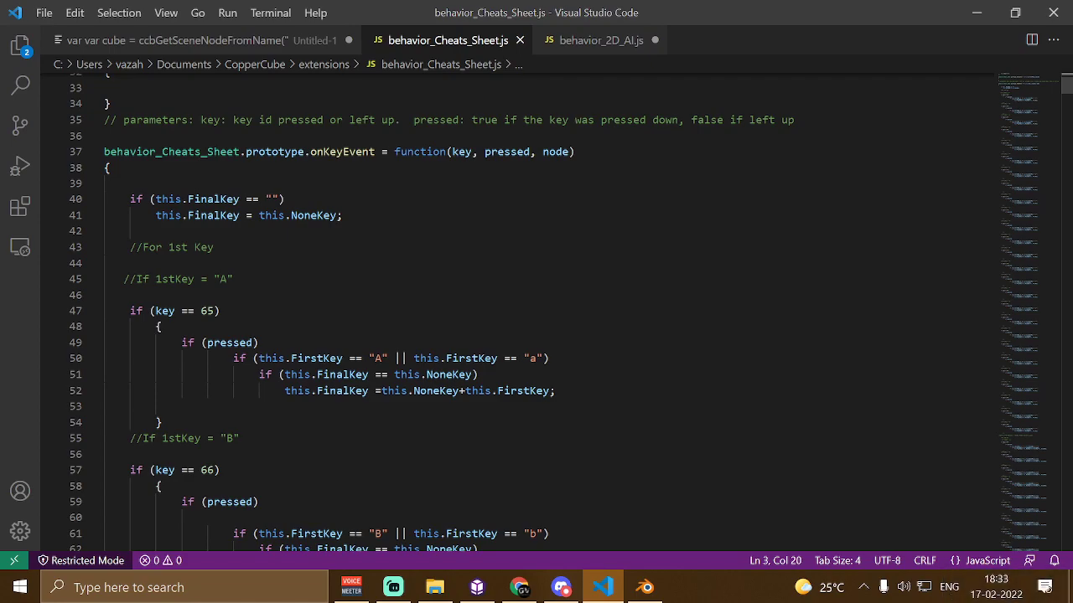
{"action": "scroll", "coordinate": [536, 310], "scroll_direction": "down", "scroll_amount": 9}
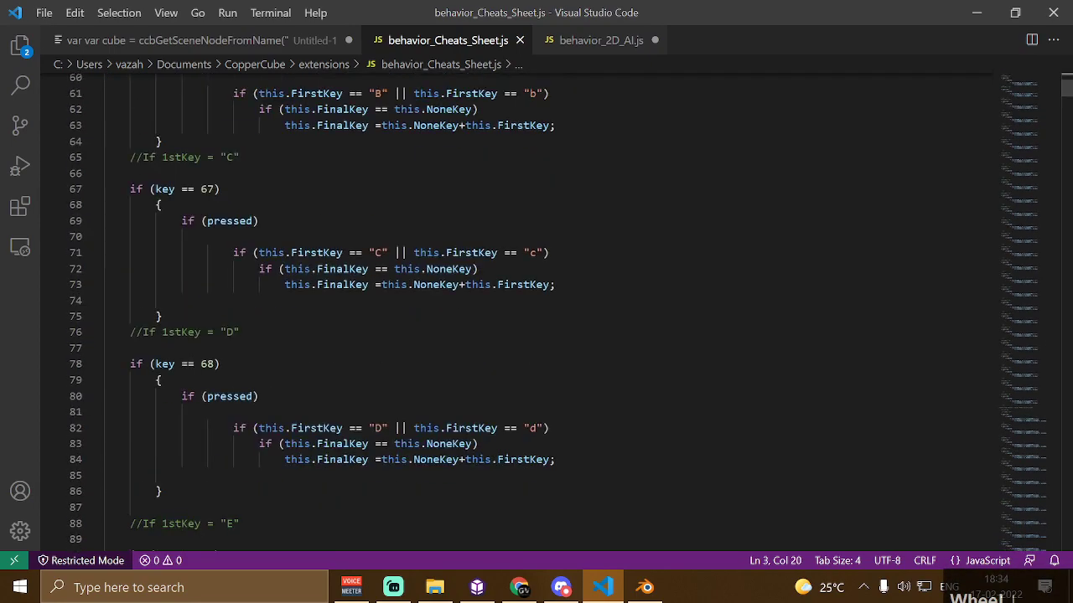
{"action": "left_click", "coordinate": [220, 190]}
{"action": "key", "text": "Return"}
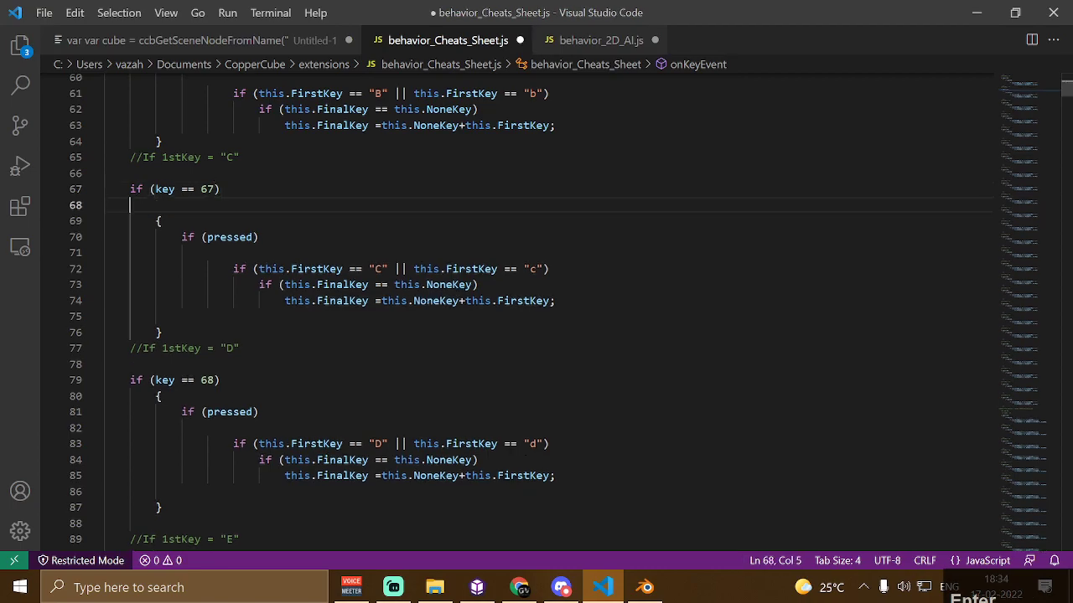
Copy the empty behavior_Cheats_Sheet.prototype.onAnimate function block from lines 31 to 34
{"action": "scroll", "coordinate": [536, 310], "scroll_direction": "up", "scroll_amount": 17}
{"action": "scroll", "coordinate": [537, 310], "scroll_direction": "down", "scroll_amount": 4}
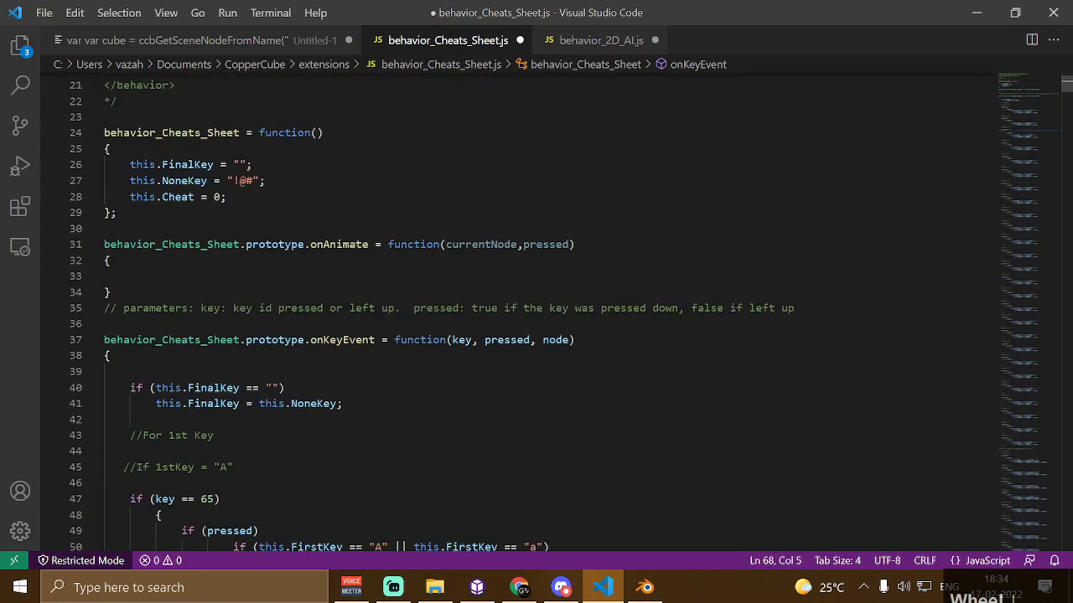
{"action": "left_click_drag", "start_coordinate": [104, 244], "coordinate": [110, 292]}
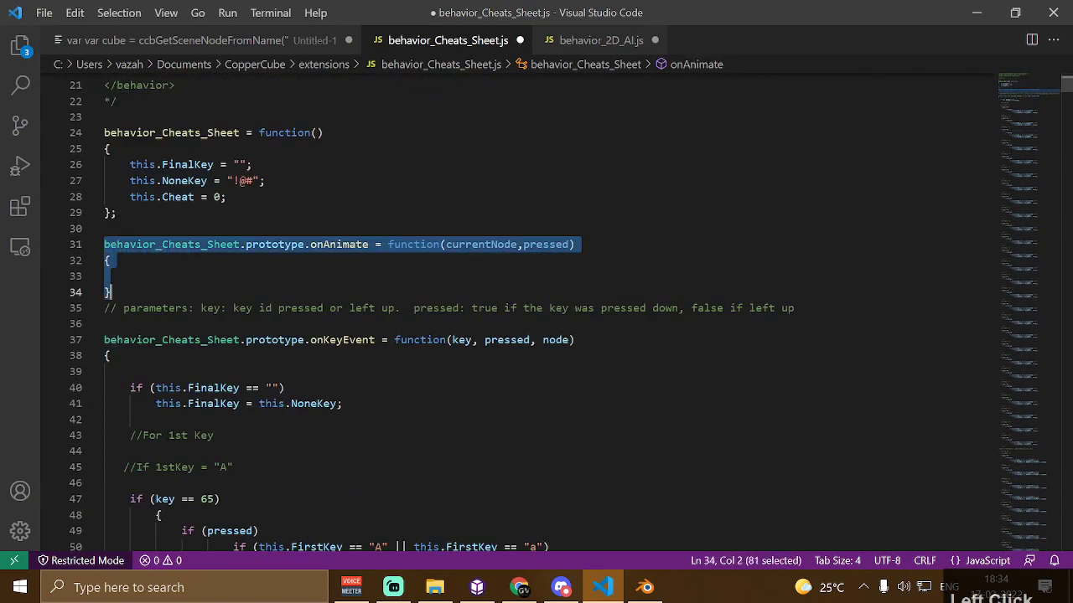
{"action": "key", "text": "ctrl+c"}
Paste the copied onAnimate function block on a new line after the key 67 block's closing brace
{"action": "scroll", "coordinate": [537, 310], "scroll_direction": "down", "scroll_amount": 9}
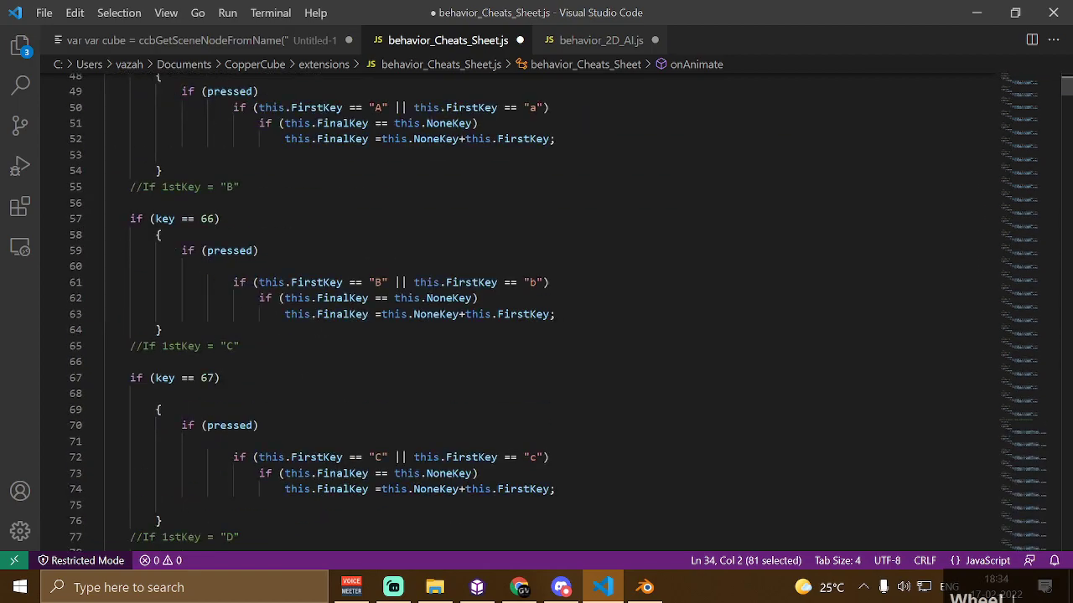
{"action": "scroll", "coordinate": [537, 310], "scroll_direction": "down", "scroll_amount": 5}
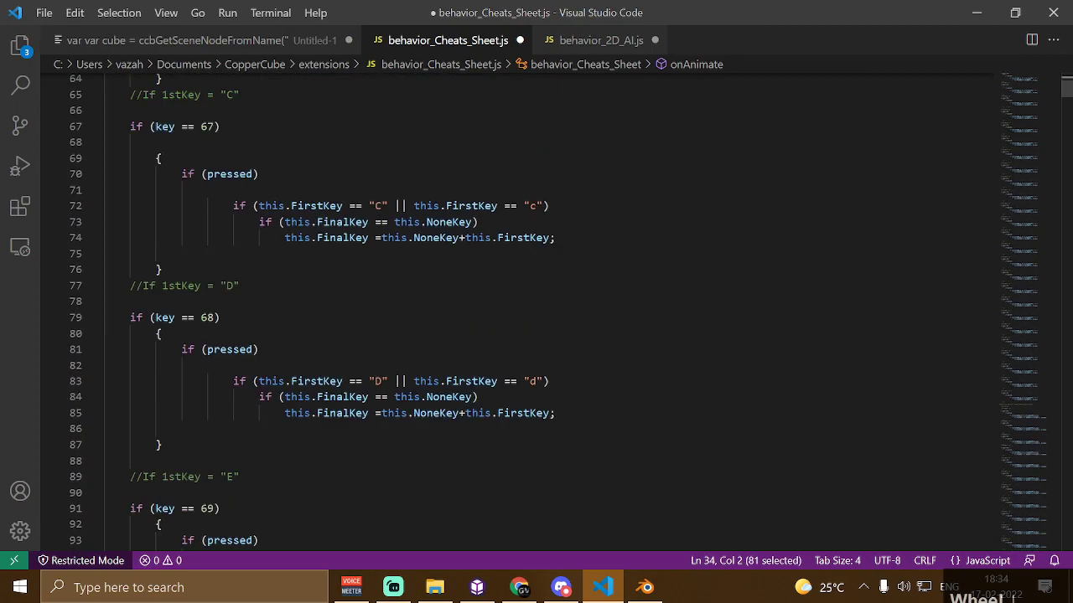
{"action": "left_click", "coordinate": [167, 269]}
{"action": "key", "text": "Return"}
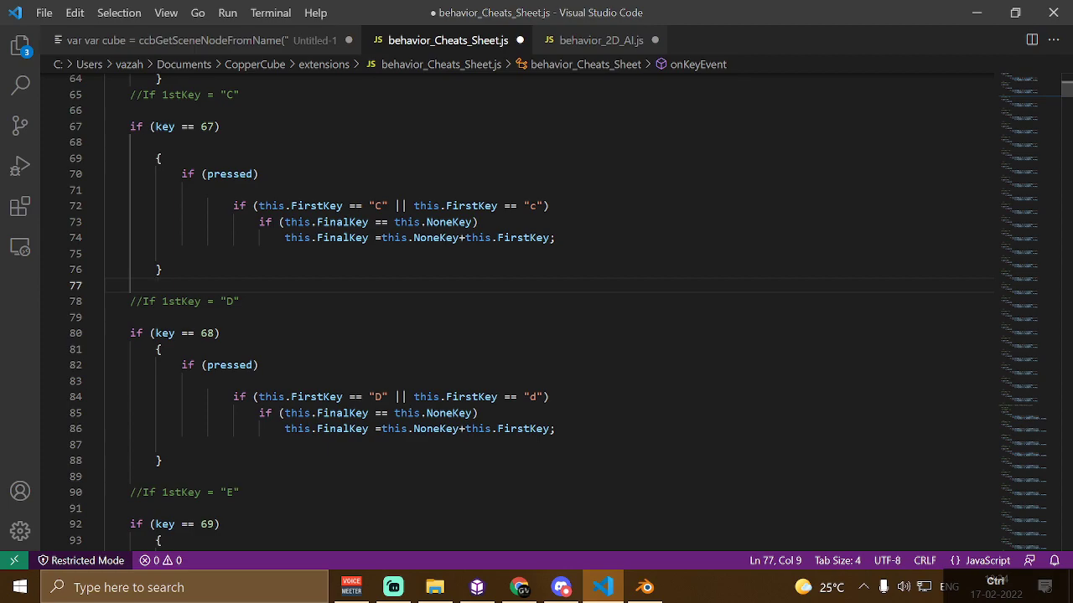
{"action": "key", "text": "ctrl+v"}
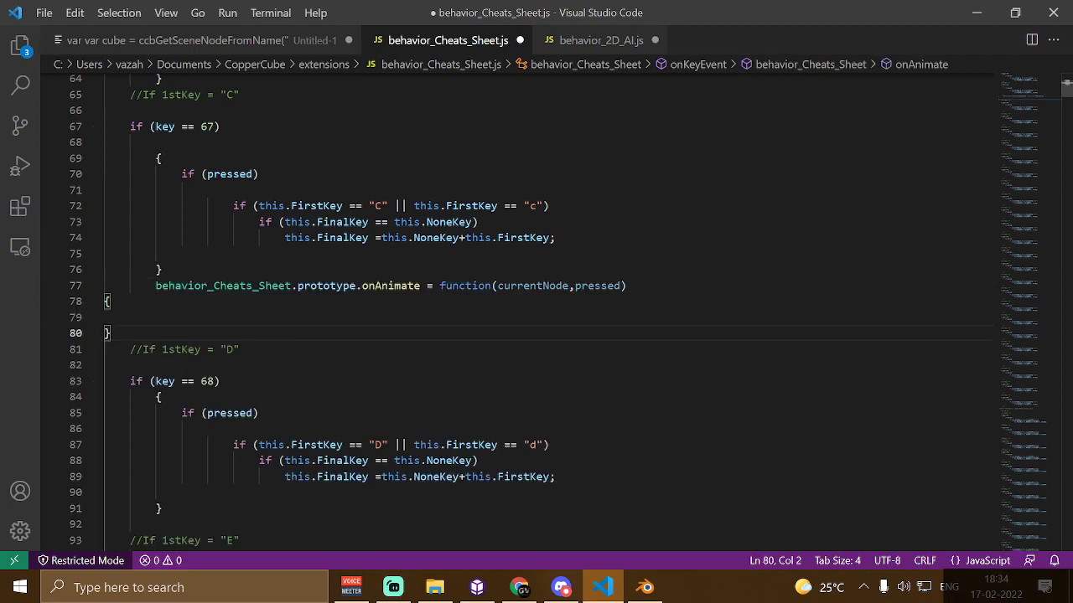
Move the key 67 block's closing brace below the pasted onAnimate function, indenting it to match the block
{"action": "left_click", "coordinate": [163, 269]}
{"action": "key", "text": "BackSpace"}
{"action": "left_click", "coordinate": [112, 302]}
{"action": "left_click", "coordinate": [105, 317]}
{"action": "left_click", "coordinate": [130, 333]}
{"action": "key", "text": "Return"}
{"action": "key", "text": "Tab"}
{"action": "key", "text": "Tab"}
{"action": "type", "text": "}"}
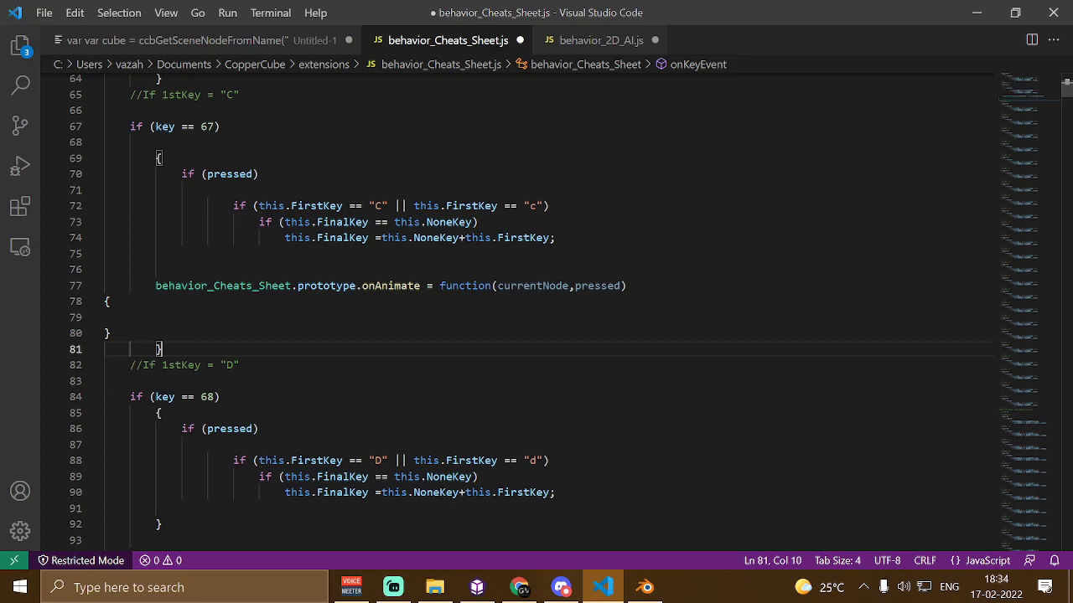
Switch to CopperCube and create a sphere with radius 0 and poly count 0
{"action": "left_click", "coordinate": [976, 13]}
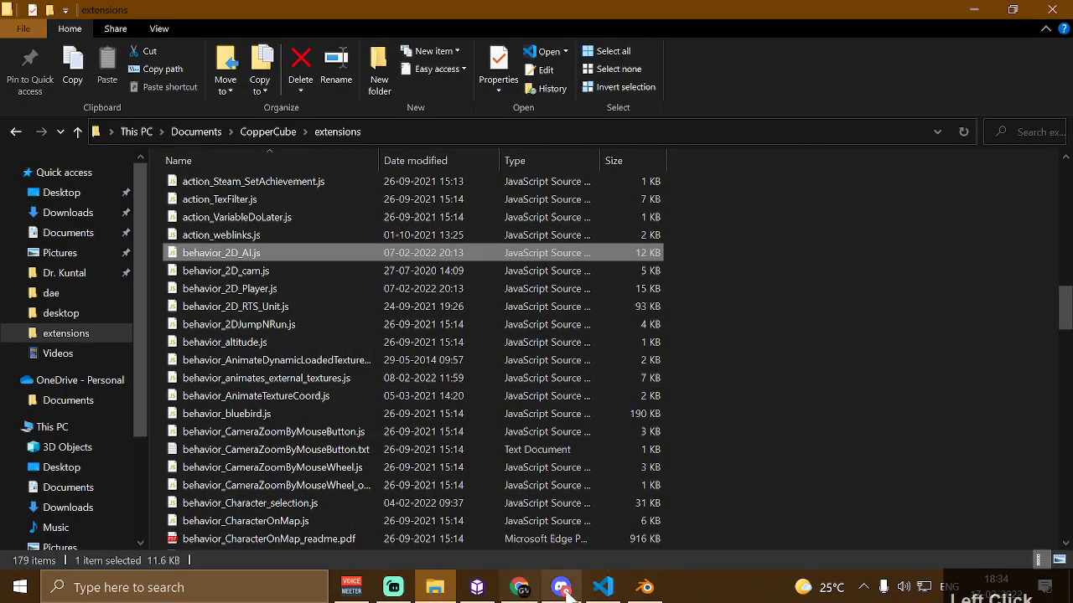
{"action": "left_click", "coordinate": [477, 587]}
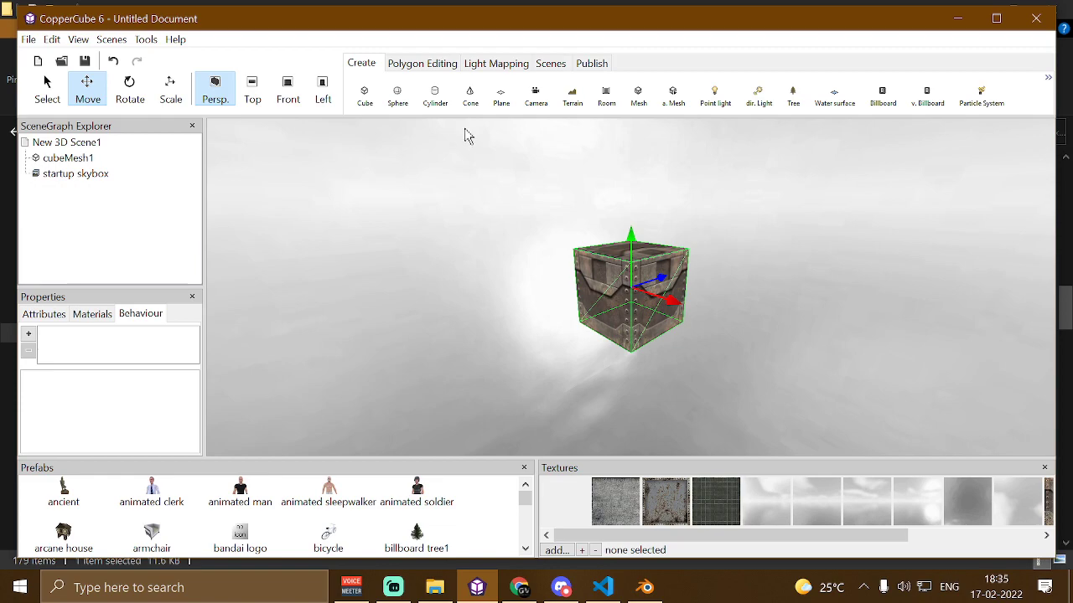
{"action": "left_click", "coordinate": [996, 18]}
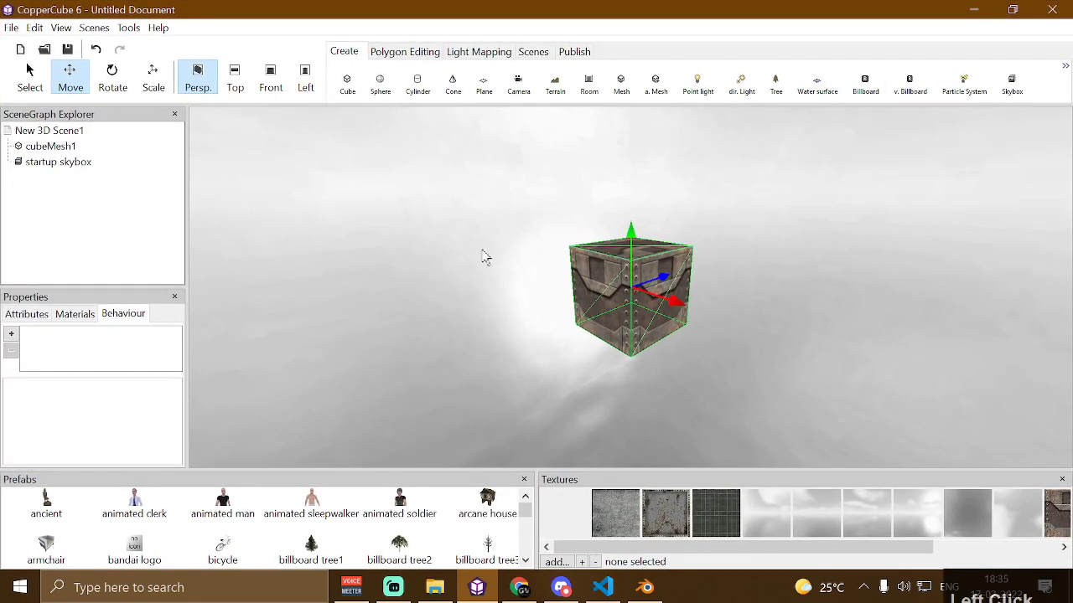
{"action": "left_click", "coordinate": [381, 85]}
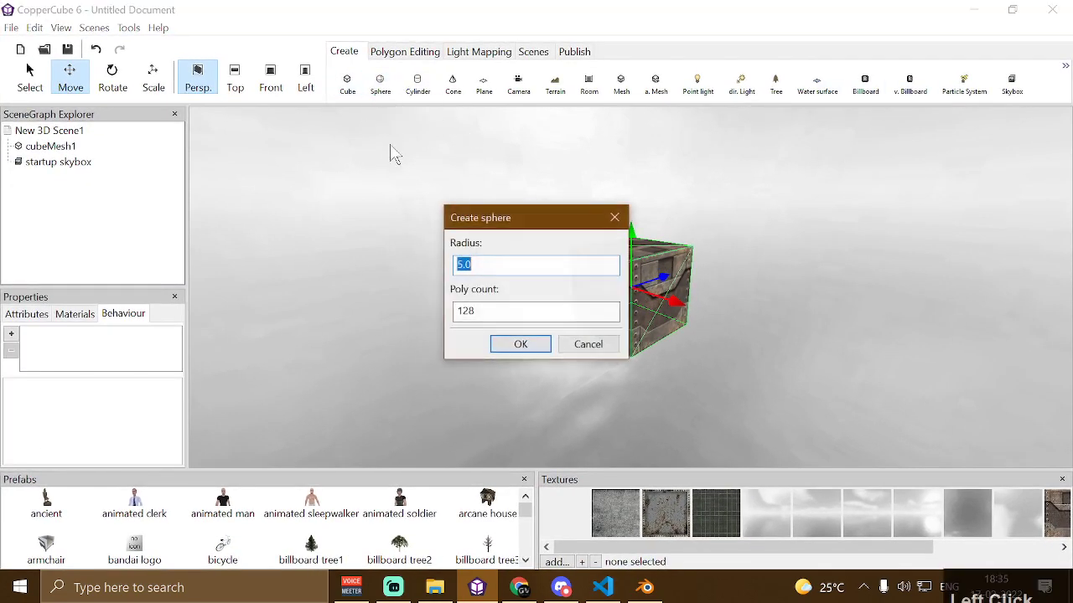
{"action": "type", "text": "0"}
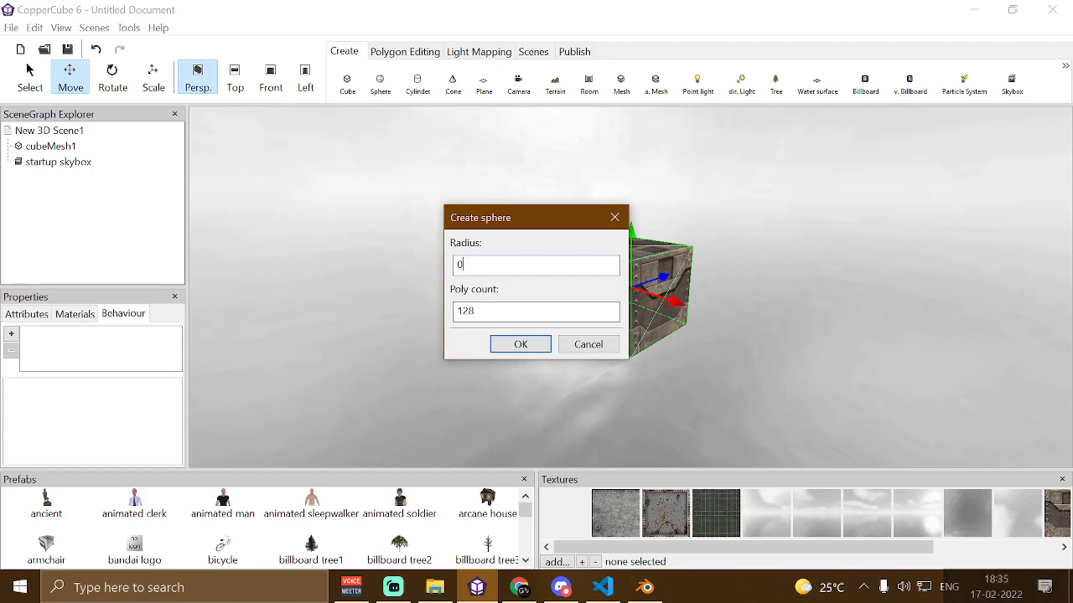
{"action": "double_click", "coordinate": [463, 312]}
{"action": "type", "text": "0"}
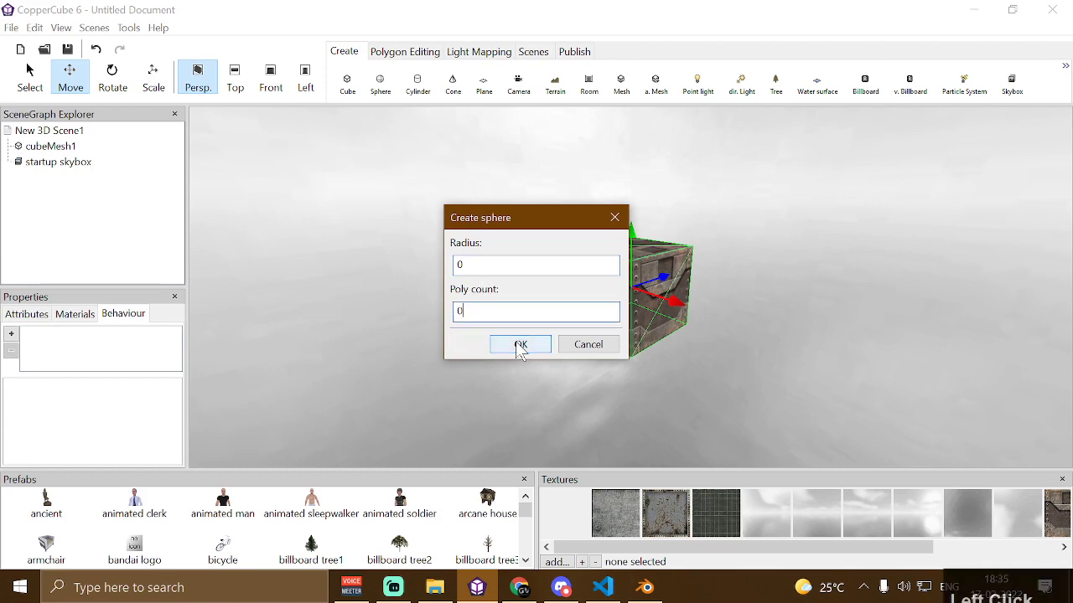
{"action": "left_click", "coordinate": [520, 345]}
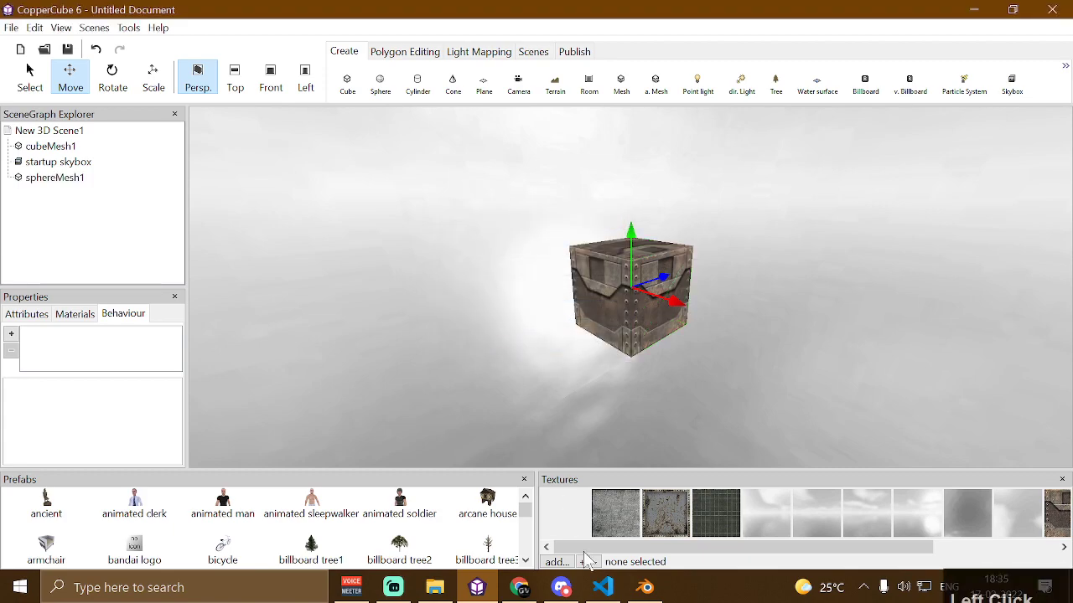
Add frame1.png from the Desktop dd3new bandailogo folder as a new texture
{"action": "scroll", "coordinate": [580, 555], "scroll_direction": "down", "scroll_amount": 1}
{"action": "left_click", "coordinate": [555, 562]}
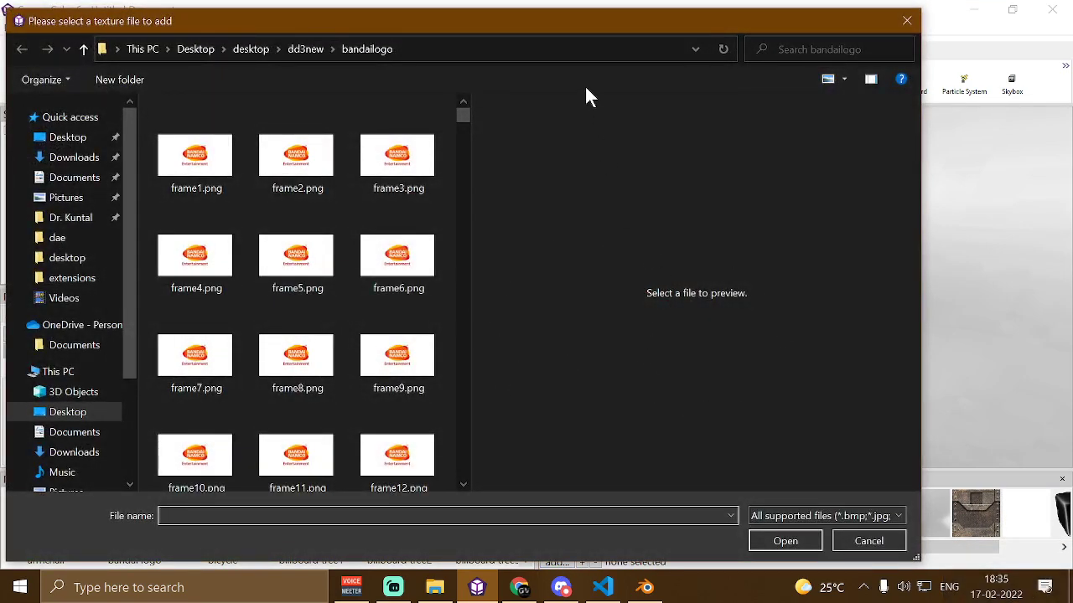
{"action": "left_click_drag", "start_coordinate": [645, 31], "coordinate": [695, 54]}
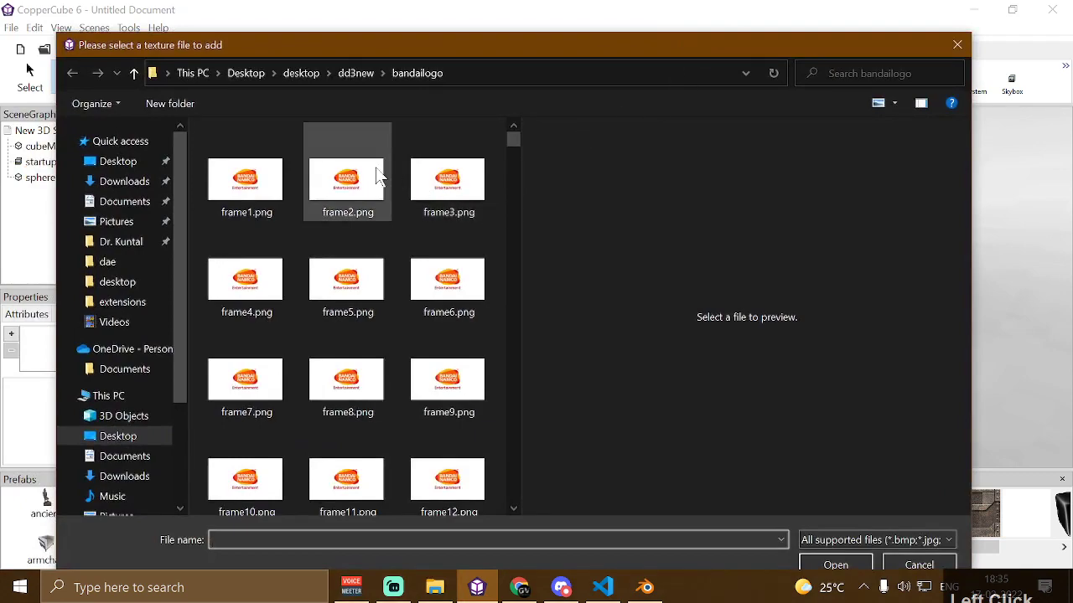
{"action": "left_click", "coordinate": [250, 193]}
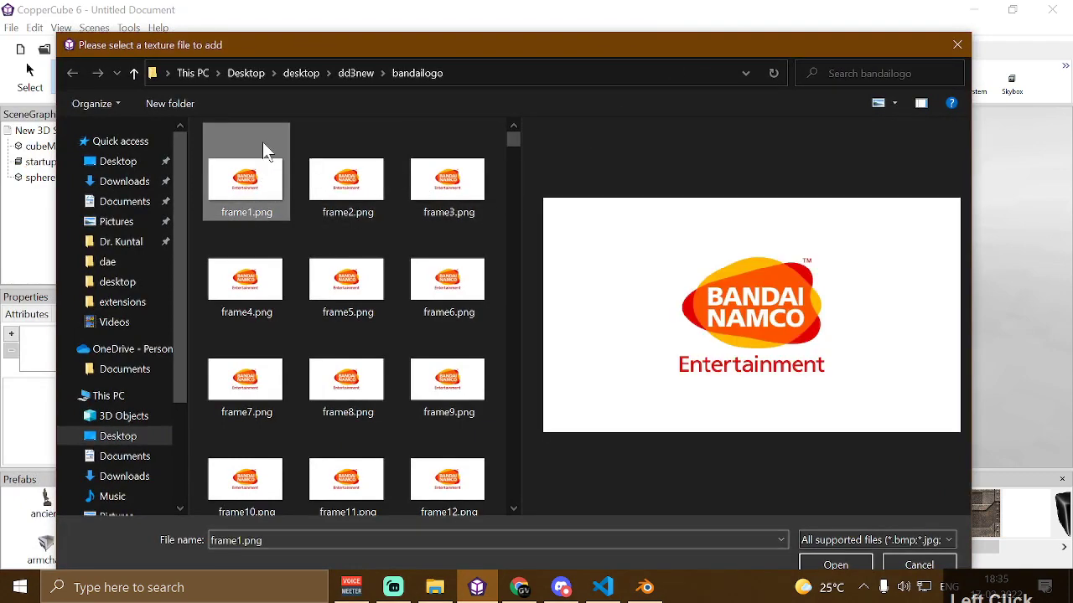
{"action": "left_click_drag", "start_coordinate": [251, 46], "coordinate": [251, 22]}
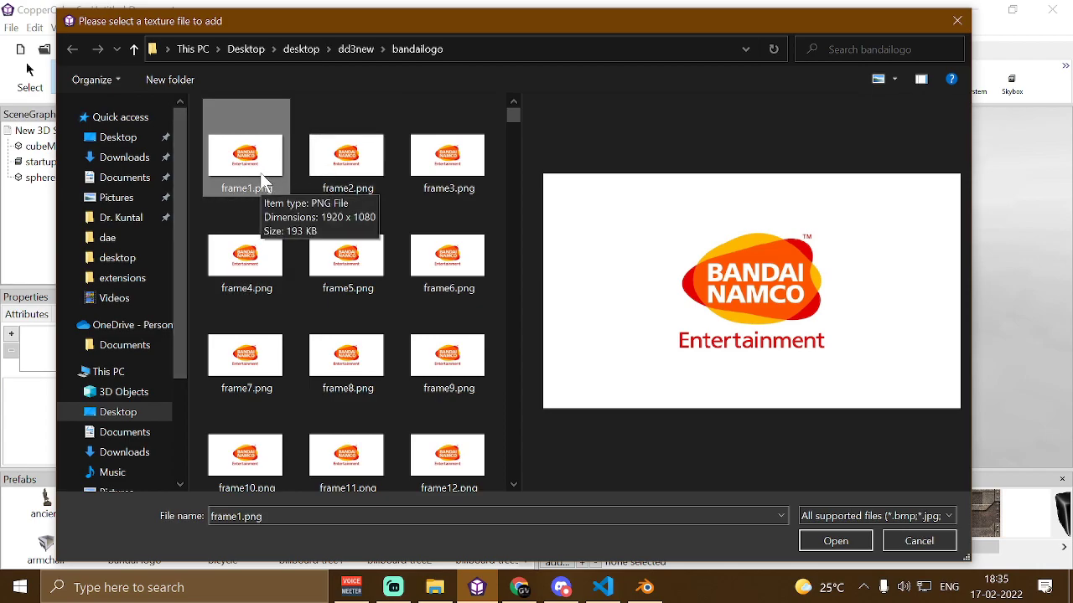
{"action": "left_click", "coordinate": [856, 543]}
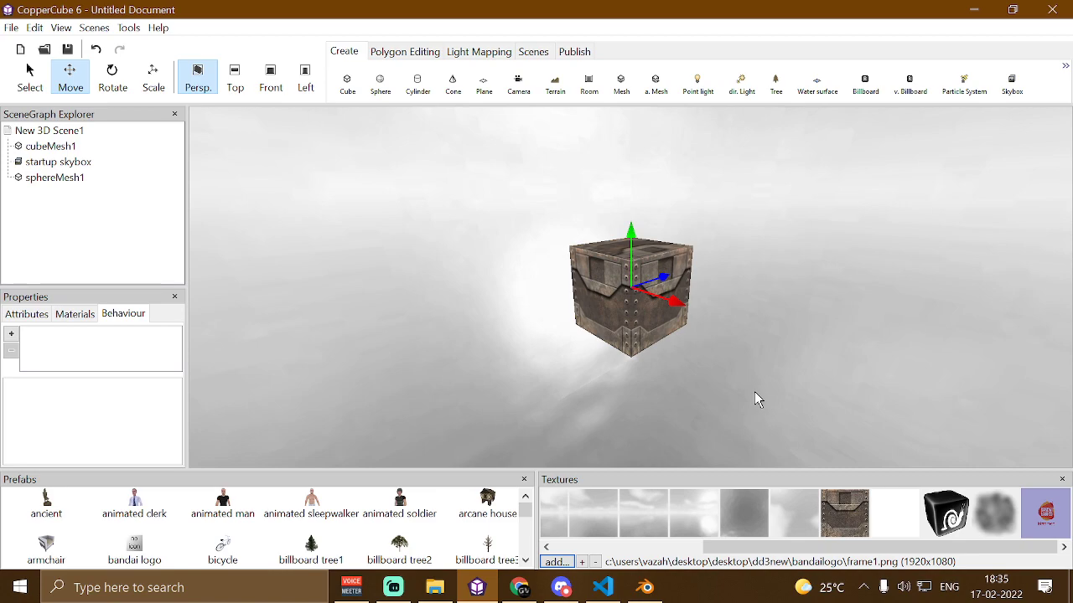
Select sphereMesh1 and open its Materials in the irrEdit/Irrlicht Properties window
{"action": "left_click", "coordinate": [47, 180]}
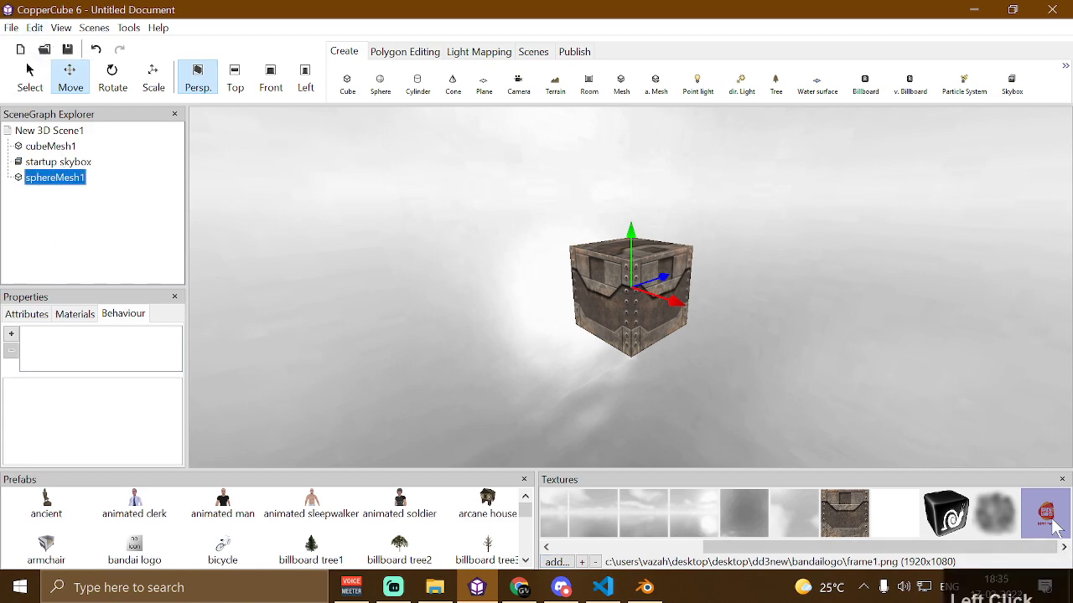
{"action": "left_click", "coordinate": [61, 28]}
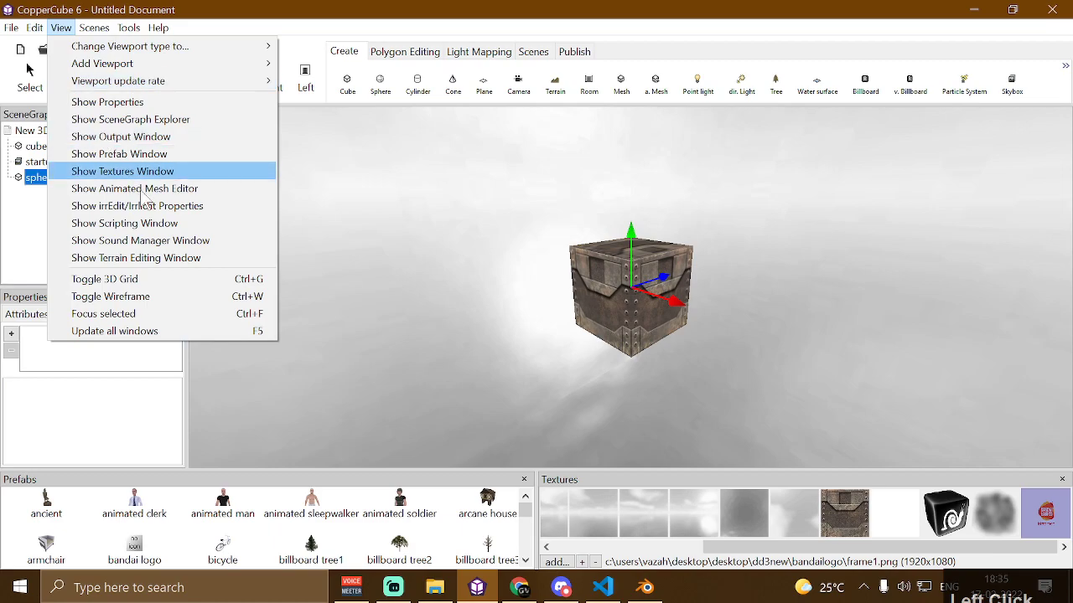
{"action": "left_click", "coordinate": [183, 208]}
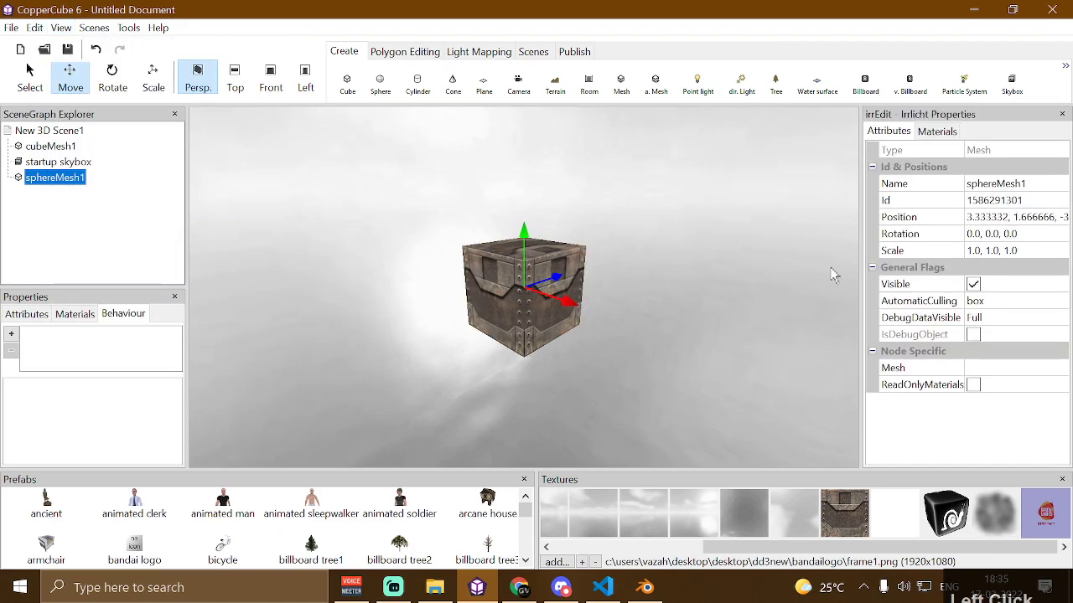
{"action": "left_click", "coordinate": [933, 131]}
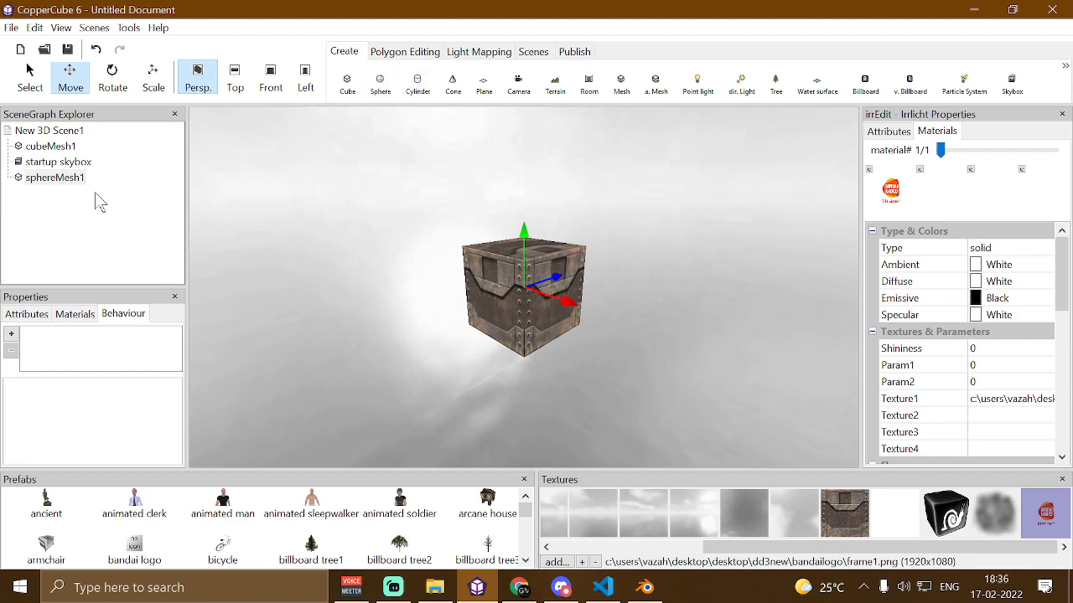
Duplicate sphereMesh1 and apply the default white texture to a texture slot of its material
{"action": "left_click", "coordinate": [61, 178]}
{"action": "key", "text": "ctrl+d"}
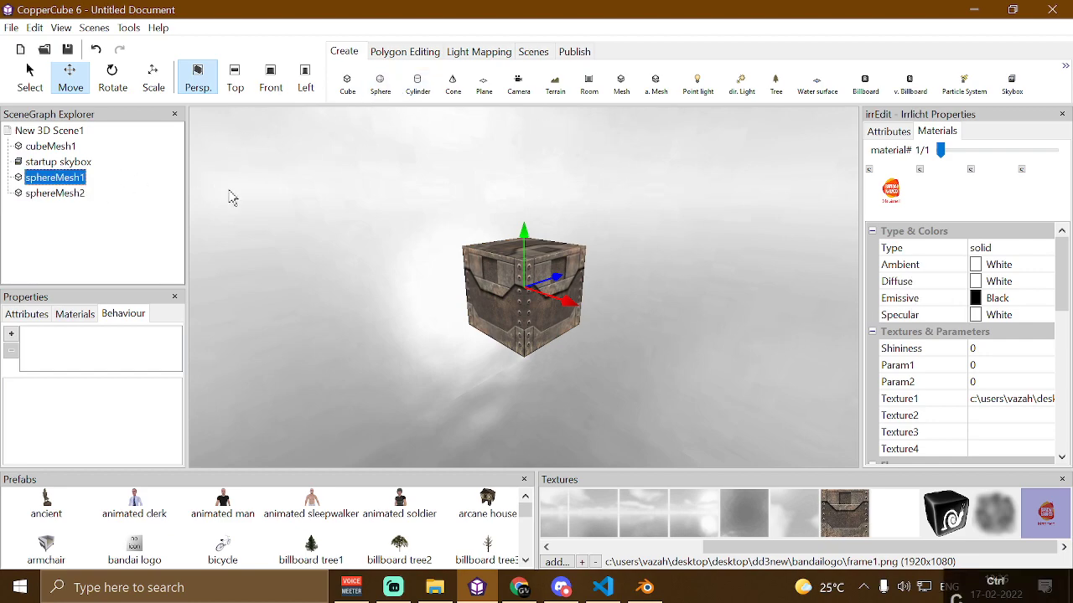
{"action": "left_click", "coordinate": [891, 503]}
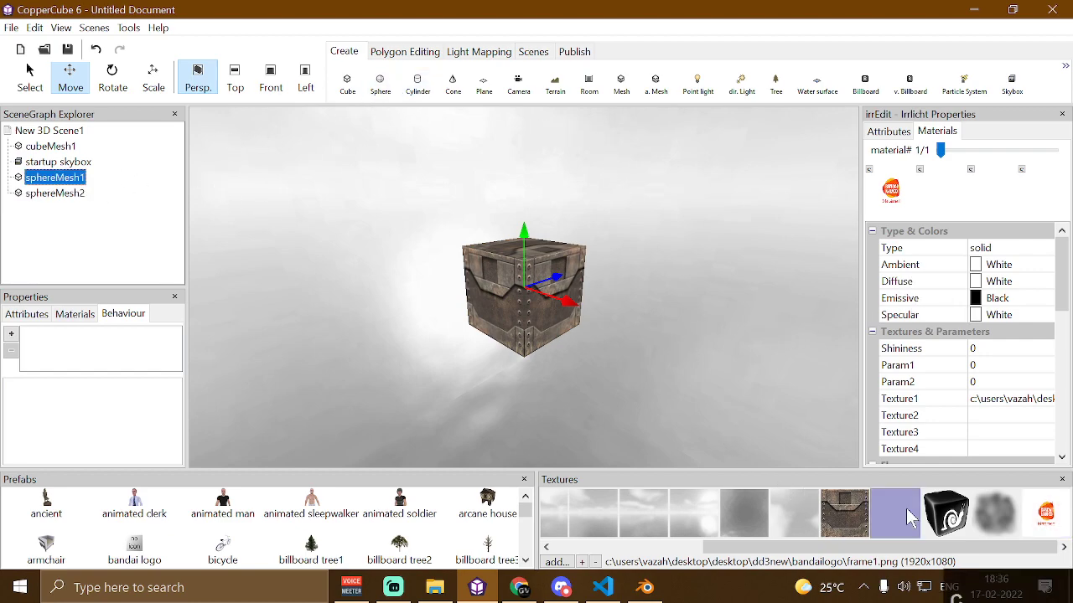
{"action": "left_click", "coordinate": [920, 173]}
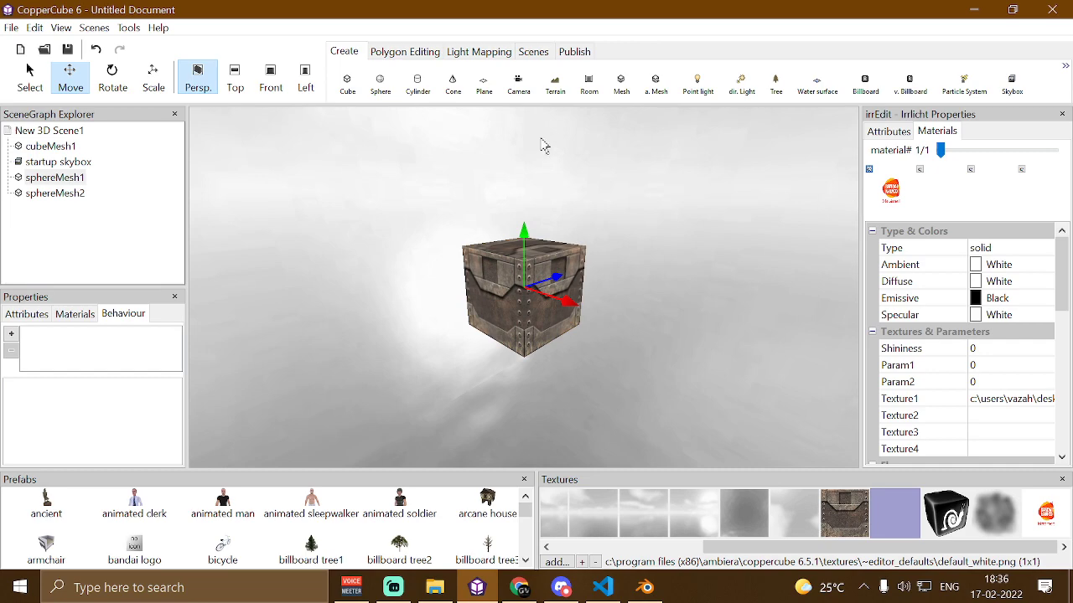
Delete both sphere meshes from the scene
{"action": "left_click", "coordinate": [57, 192]}
{"action": "key", "text": "Delete"}
{"action": "left_click", "coordinate": [59, 178]}
{"action": "key", "text": "Delete"}
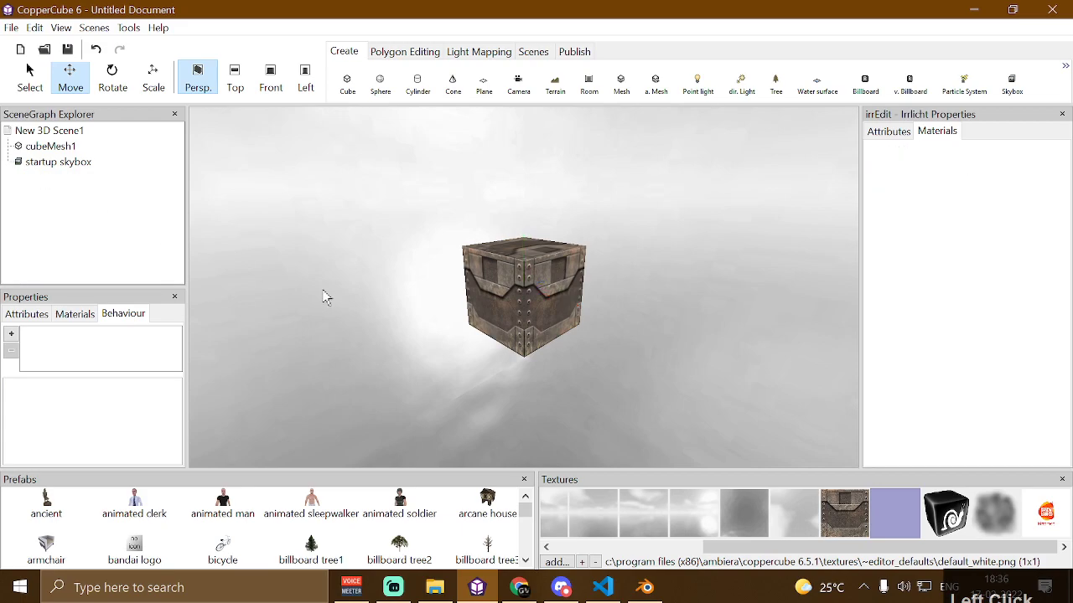
Select cubeMesh1 and add a 'When a key is pressed do something' behaviour to it
{"action": "left_click", "coordinate": [497, 282]}
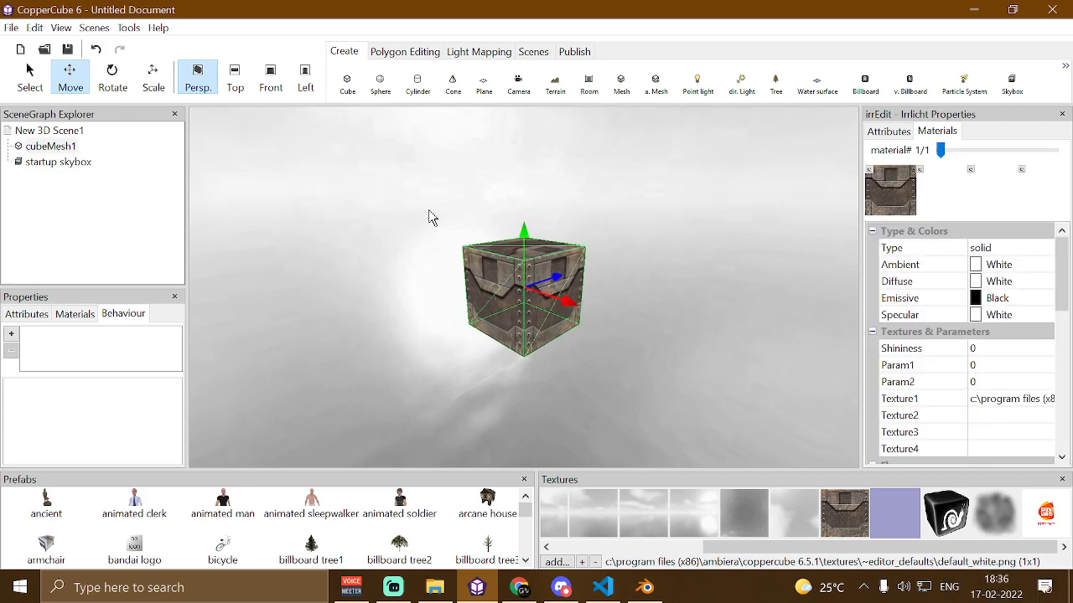
{"action": "left_click", "coordinate": [51, 146]}
{"action": "left_click", "coordinate": [52, 130]}
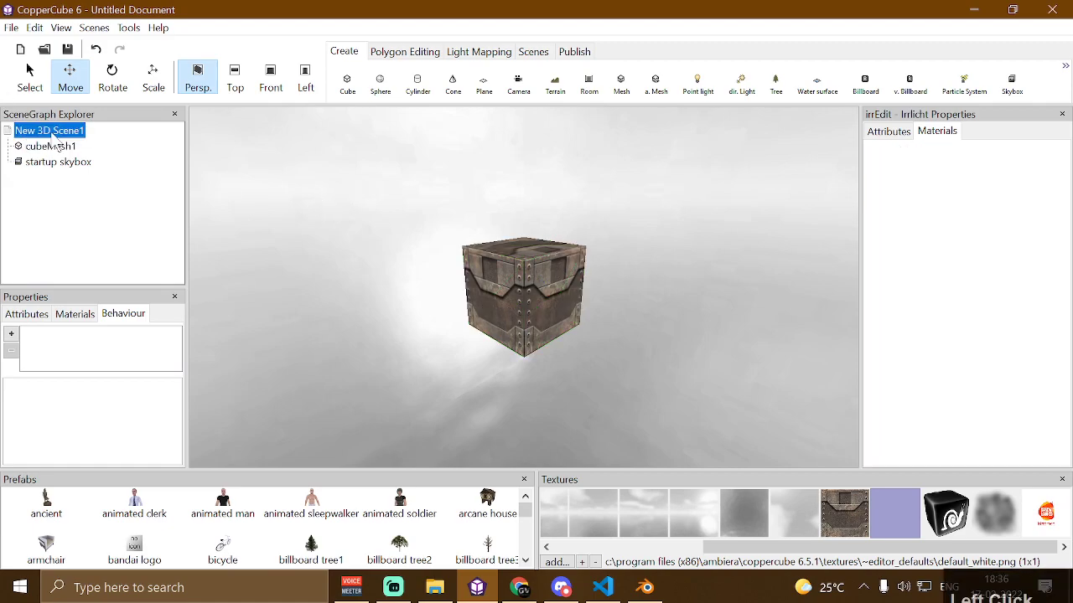
{"action": "left_click", "coordinate": [475, 308]}
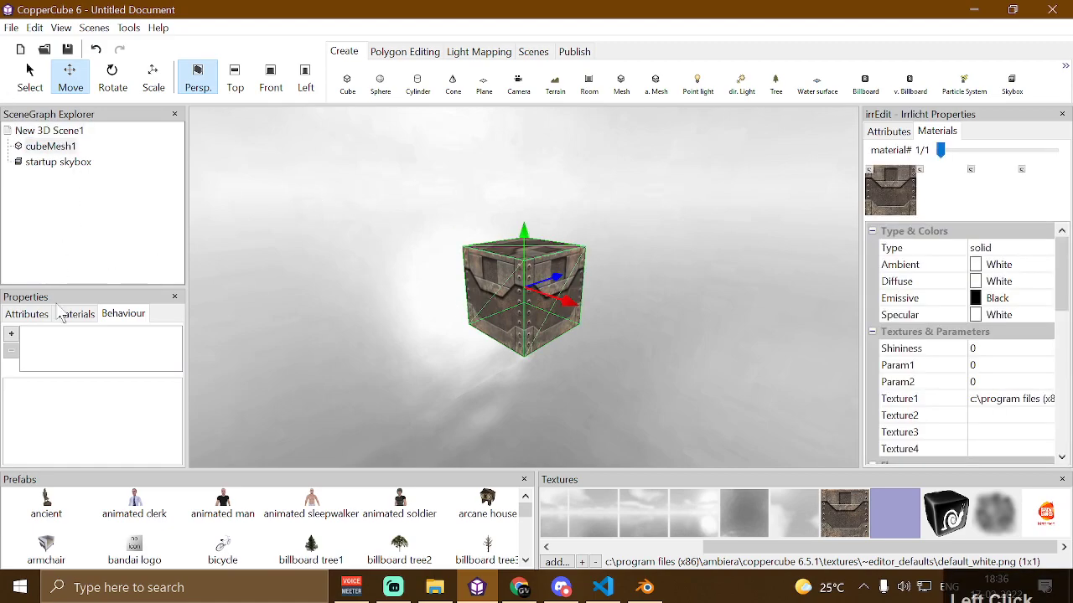
{"action": "left_click", "coordinate": [12, 337]}
{"action": "mouse_move", "coordinate": [167, 428]}
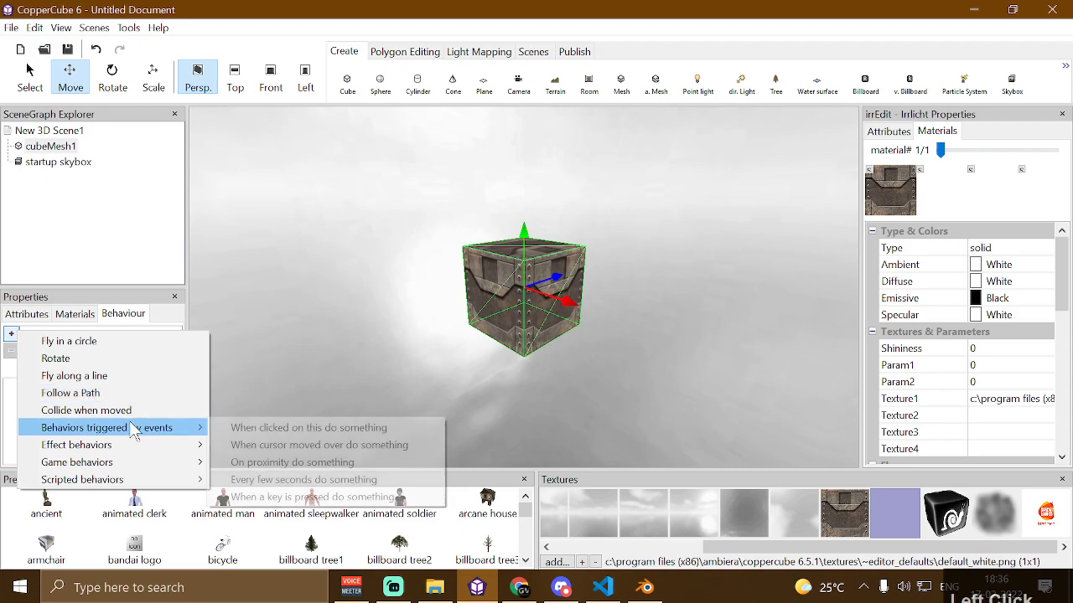
{"action": "left_click", "coordinate": [280, 497]}
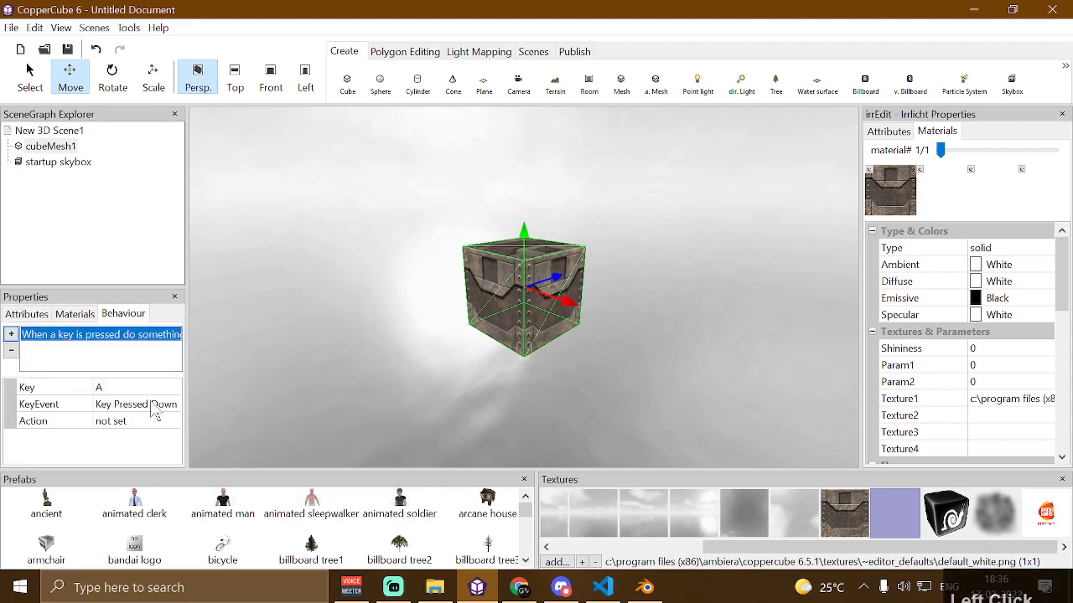
Set the behaviour's key to F
{"action": "left_click", "coordinate": [161, 394]}
{"action": "key", "text": "f"}
{"action": "key", "text": "Return"}
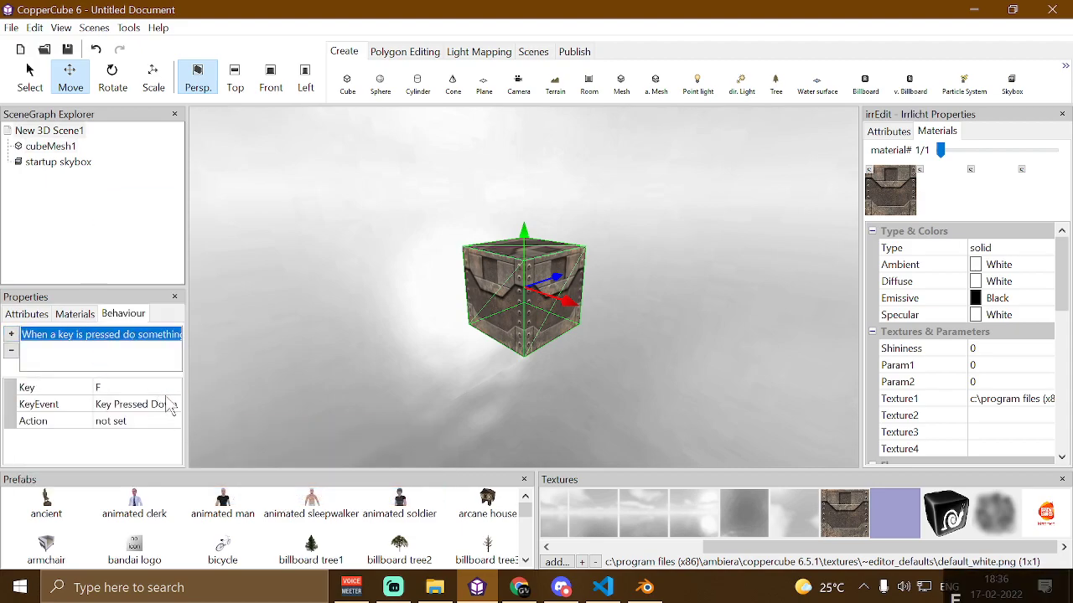
Add an Execute Java Script action to the behaviour and open its JavaScript editor
{"action": "left_click", "coordinate": [172, 420]}
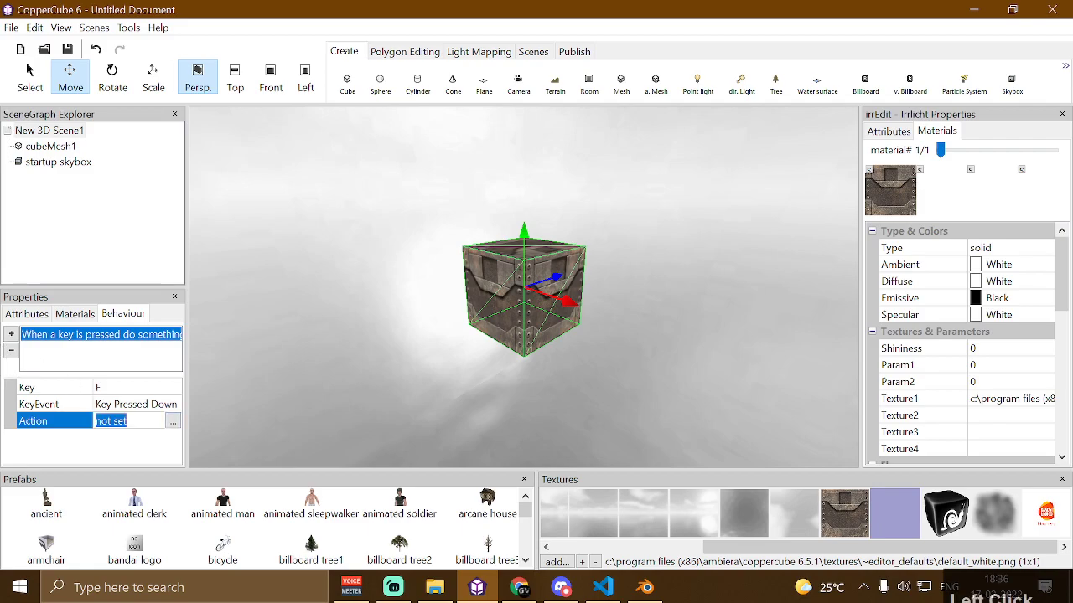
{"action": "left_click", "coordinate": [172, 422]}
{"action": "left_click", "coordinate": [20, 318]}
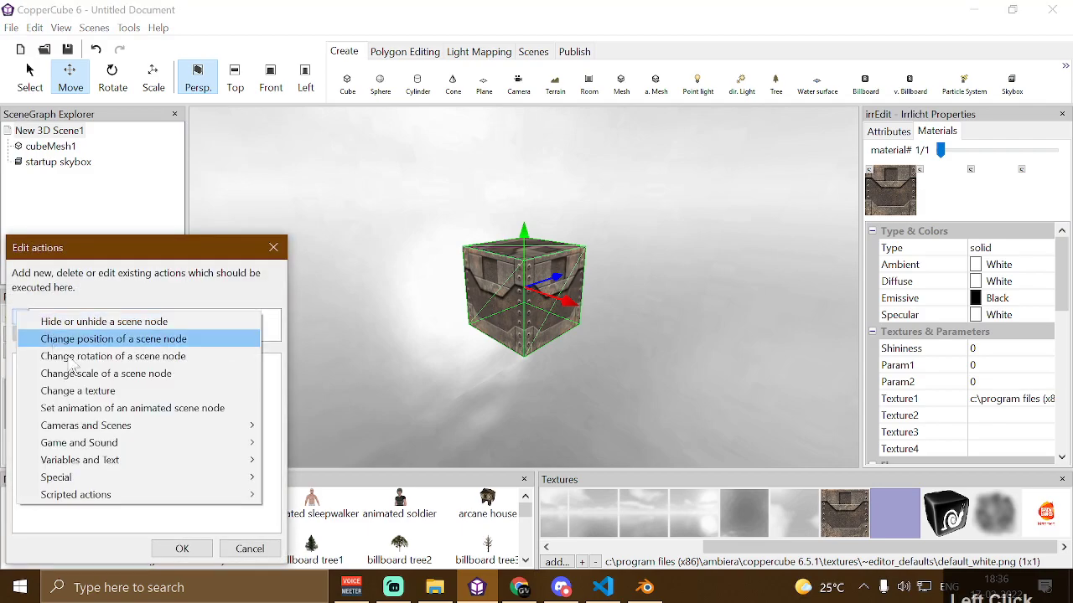
{"action": "mouse_move", "coordinate": [240, 477]}
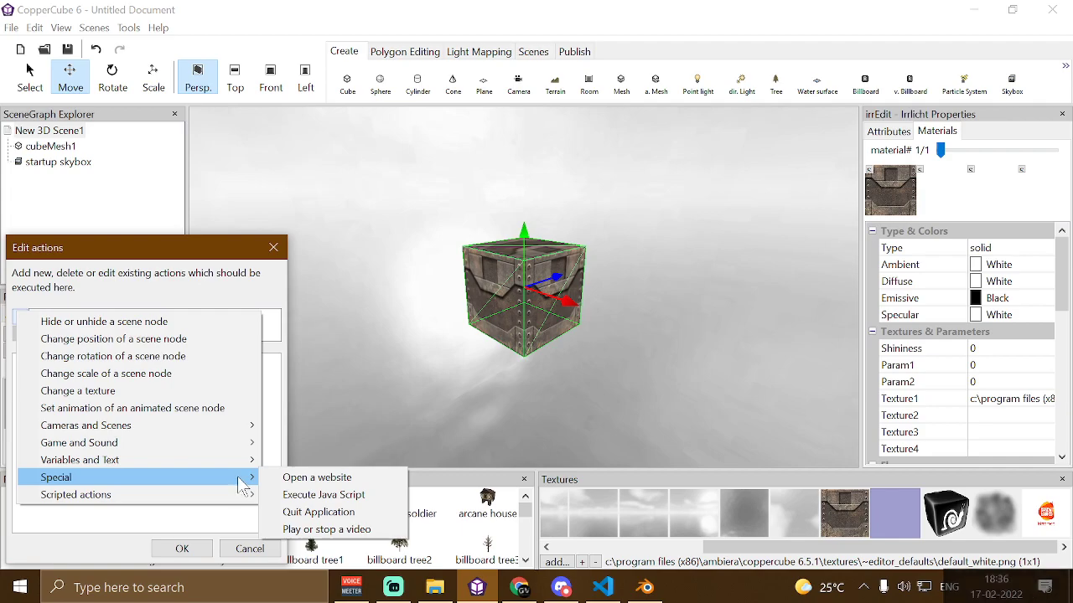
{"action": "left_click", "coordinate": [323, 494]}
{"action": "left_click", "coordinate": [273, 368]}
{"action": "left_click", "coordinate": [271, 361]}
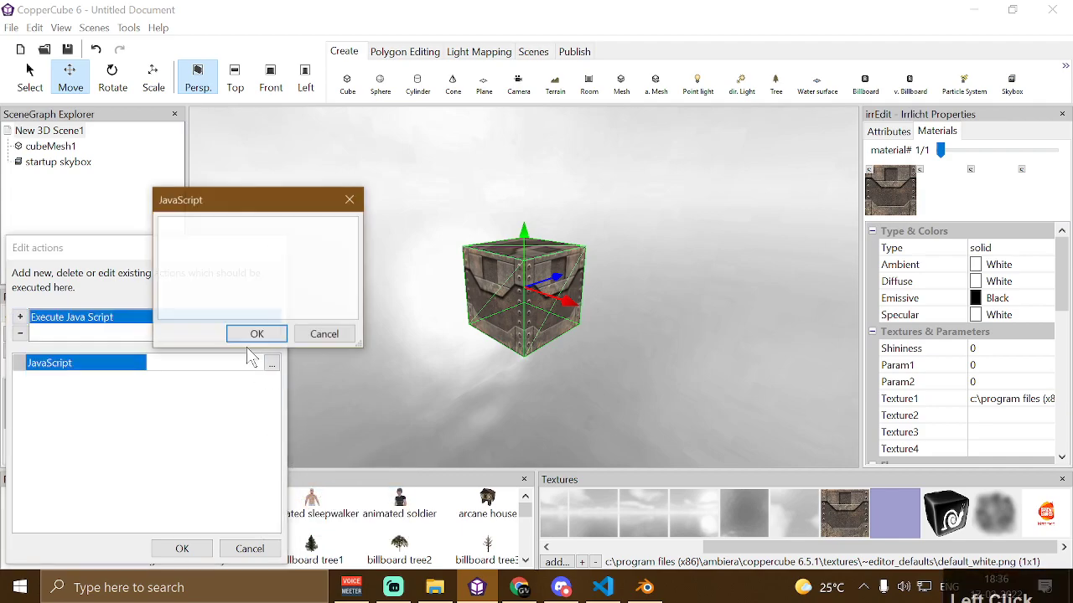
In Visual Studio Code, remove the duplicate var from the script's first line and copy the whole three-line script
{"action": "left_click", "coordinate": [602, 587]}
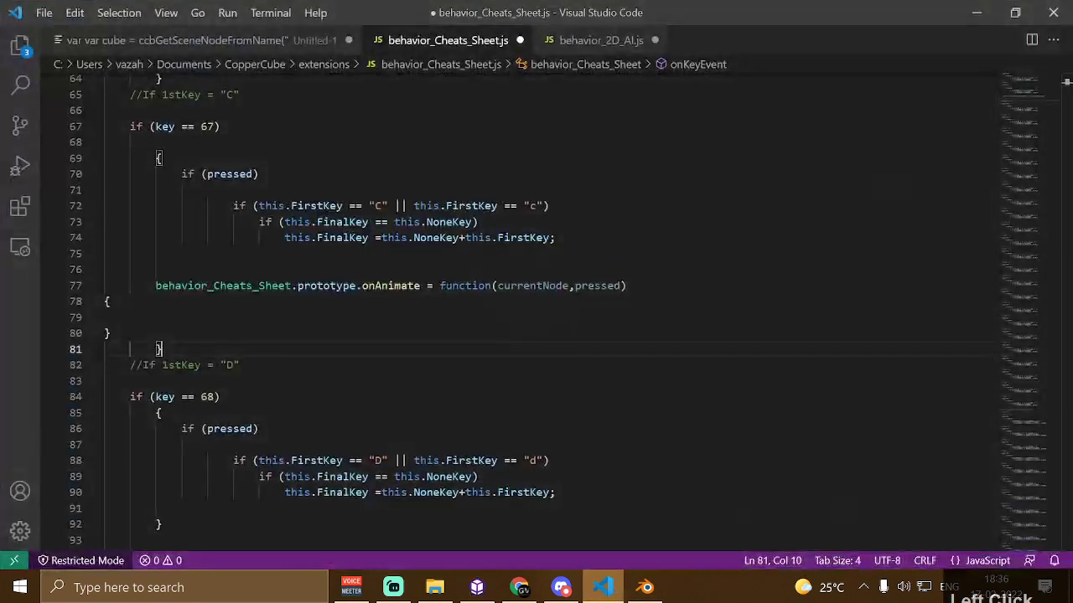
{"action": "left_click", "coordinate": [146, 42]}
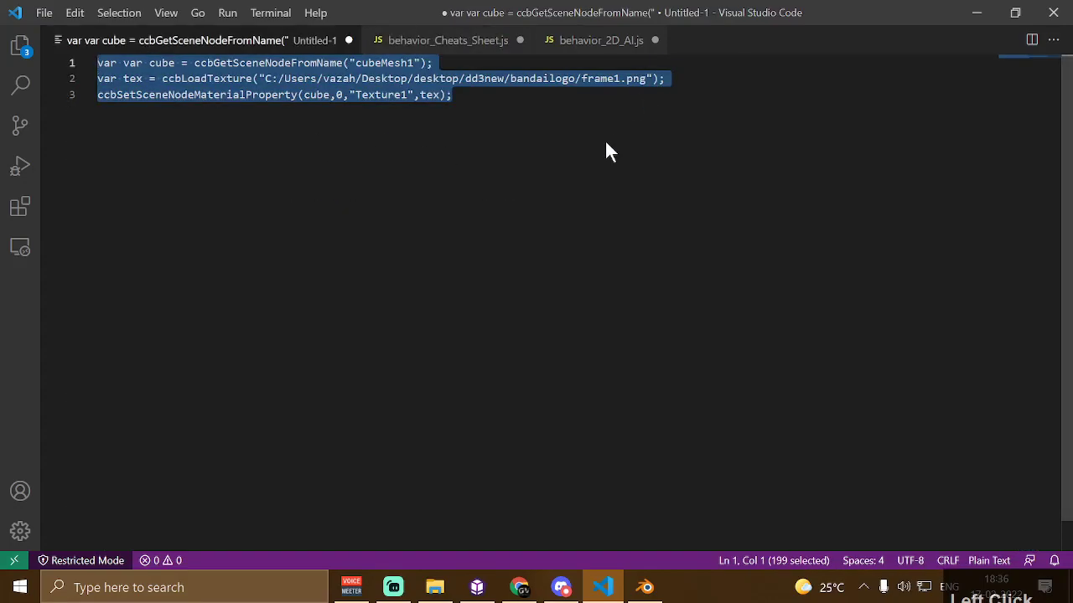
{"action": "left_click", "coordinate": [453, 95]}
{"action": "key", "text": "ctrl+a"}
{"action": "left_click", "coordinate": [124, 63]}
{"action": "left_click_drag", "start_coordinate": [124, 63], "coordinate": [78, 59]}
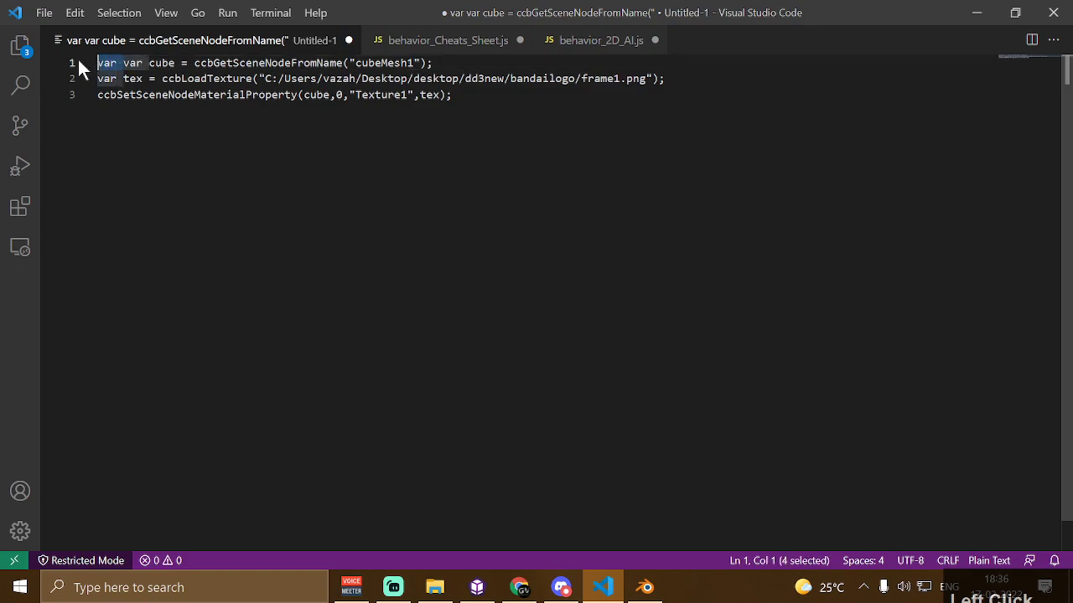
{"action": "key", "text": "BackSpace"}
{"action": "left_click_drag", "start_coordinate": [454, 96], "coordinate": [2, 4]}
{"action": "key", "text": "ctrl+c"}
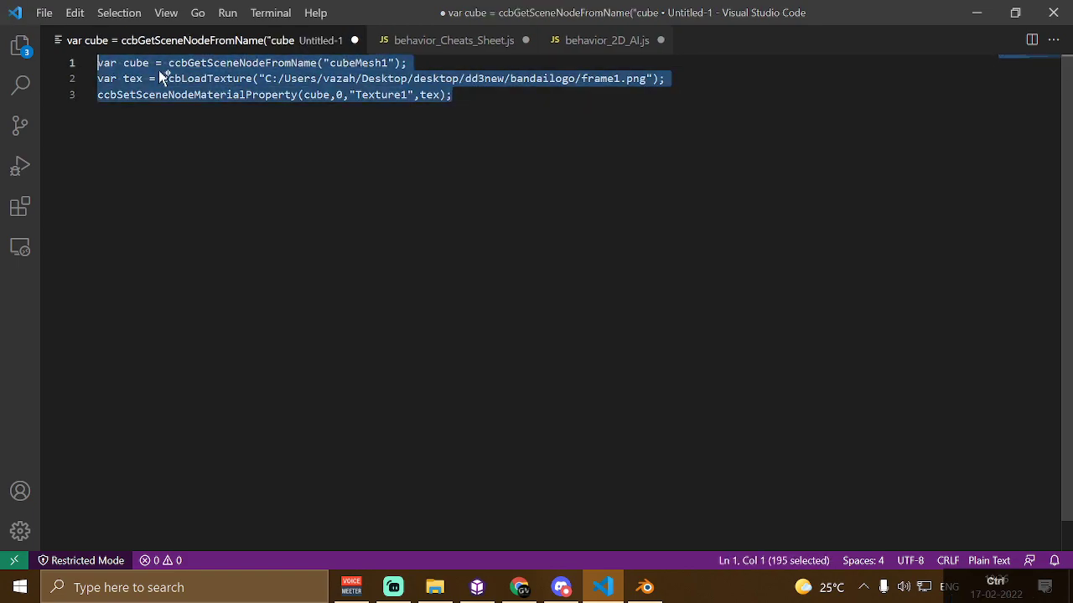
Paste the script into CopperCube's JavaScript action and confirm both dialogs
{"action": "left_click", "coordinate": [477, 589]}
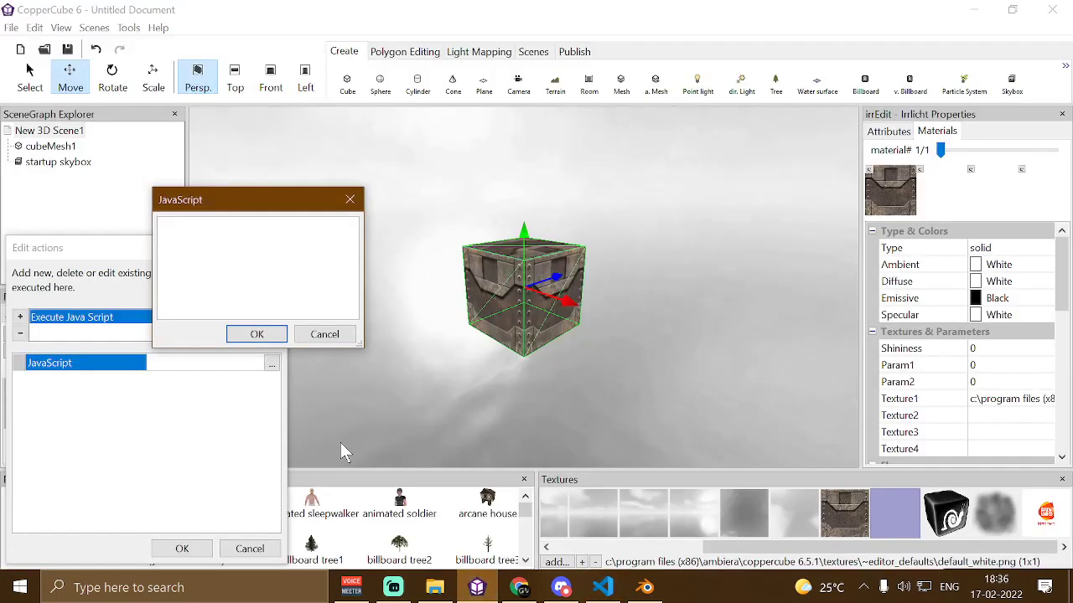
{"action": "key", "text": "ctrl+v"}
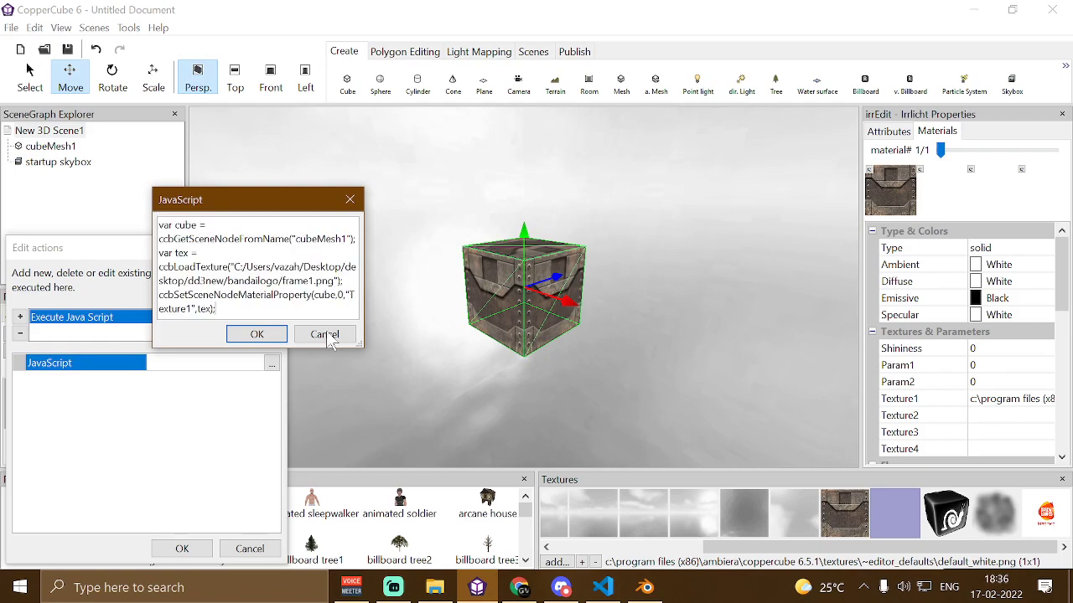
{"action": "left_click", "coordinate": [256, 334]}
{"action": "left_click", "coordinate": [181, 548]}
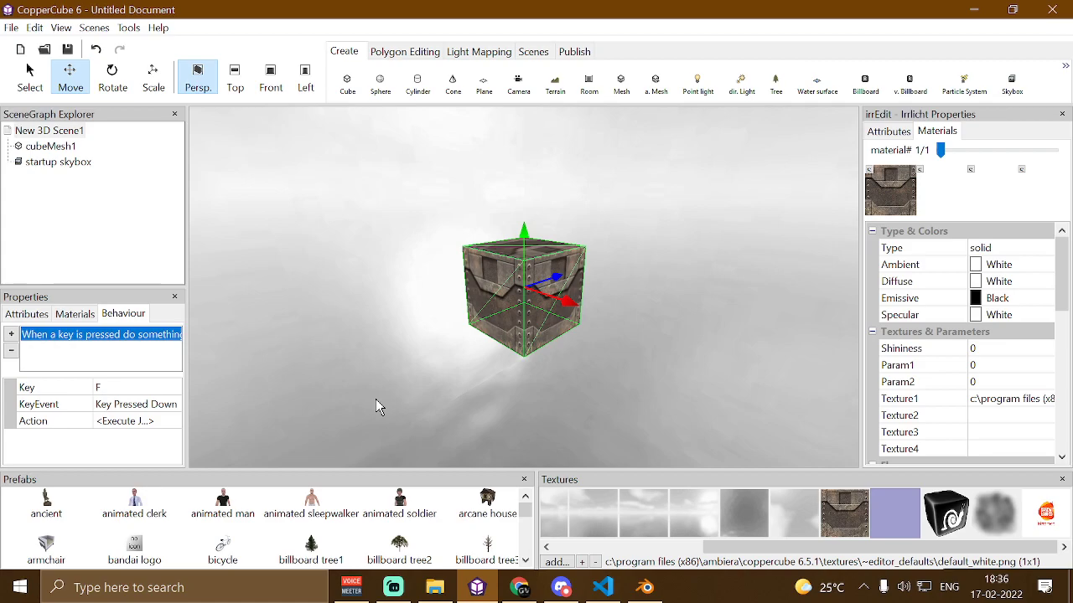
Test the scene and press F to trigger the texture-changing action, then close the preview
{"action": "key", "text": "F5"}
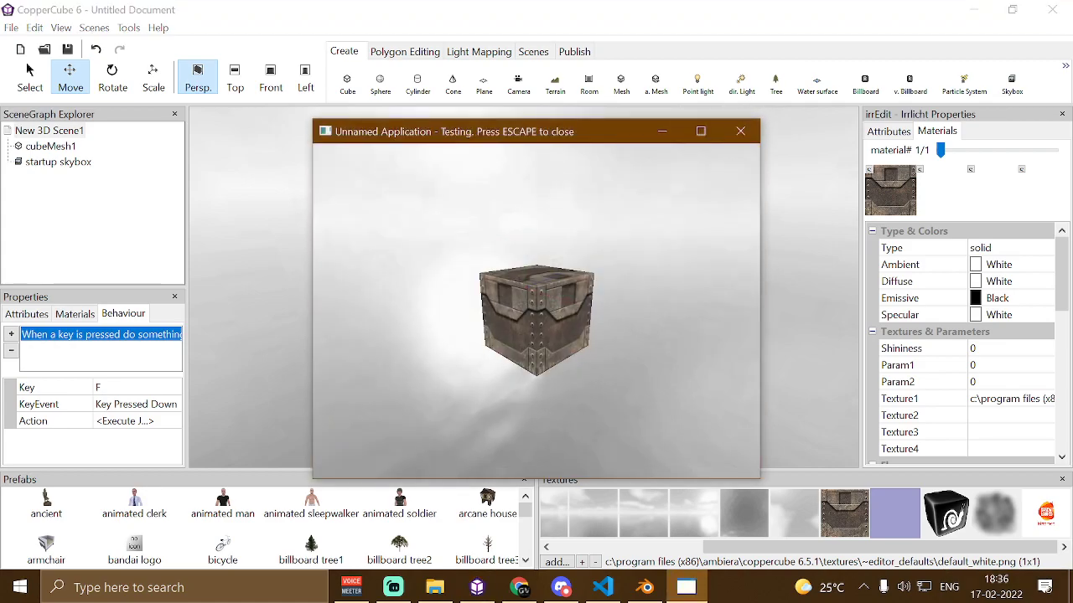
{"action": "key", "text": "f"}
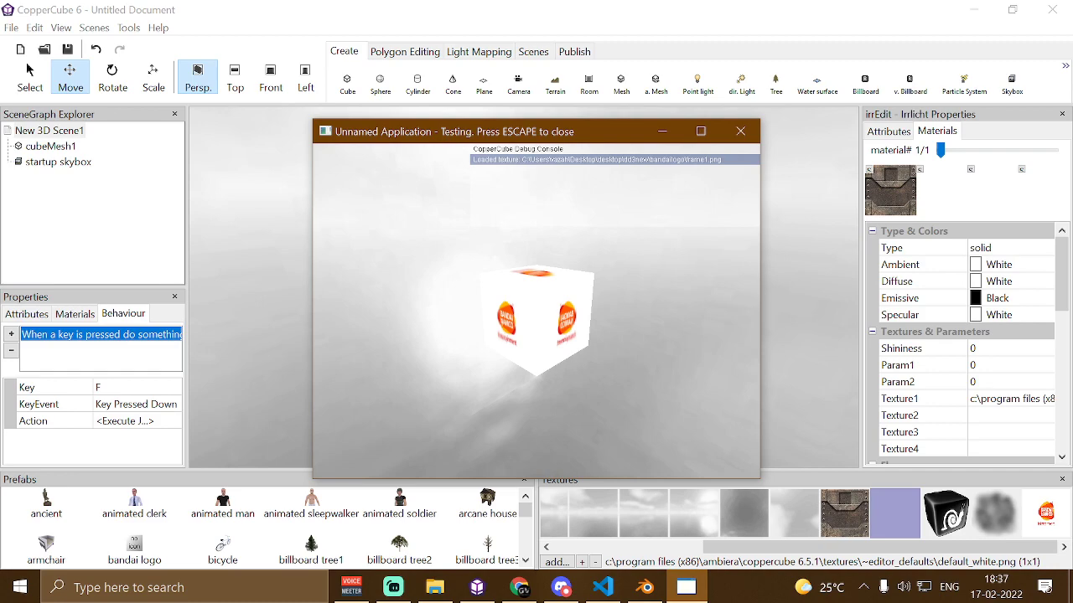
{"action": "key", "text": "Escape"}
Open the Desktop dd3new bandailogo folder and check frame1.png's file name
{"action": "left_click", "coordinate": [1070, 587]}
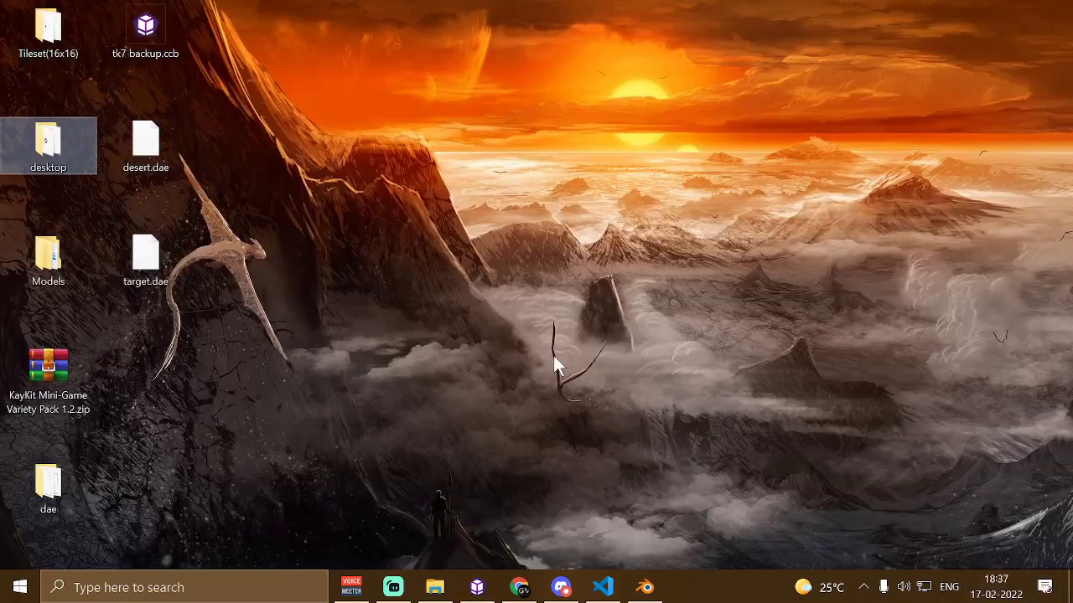
{"action": "double_click", "coordinate": [46, 149]}
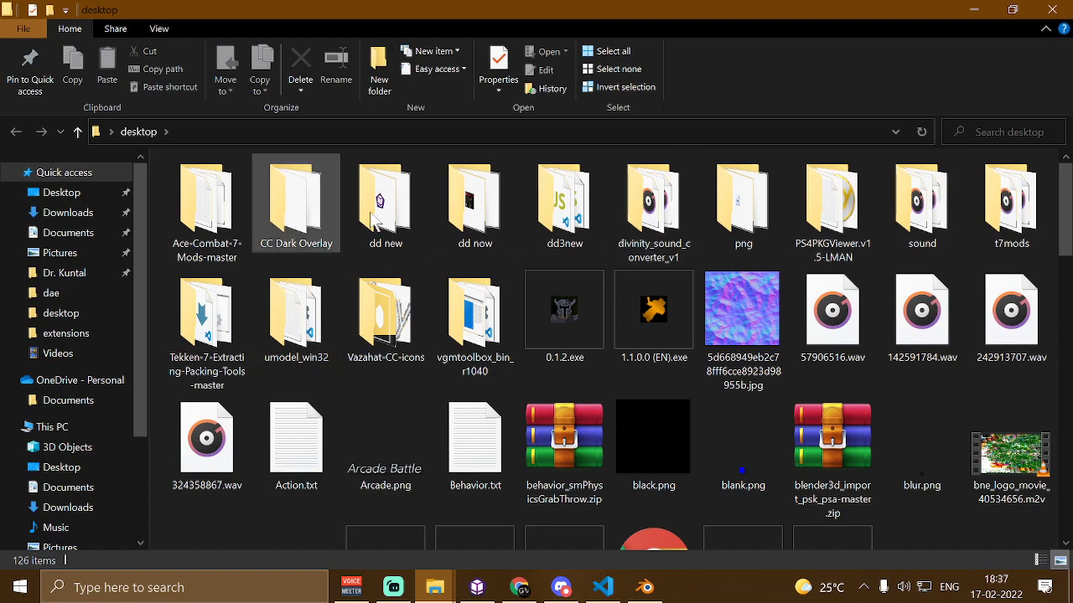
{"action": "double_click", "coordinate": [589, 209]}
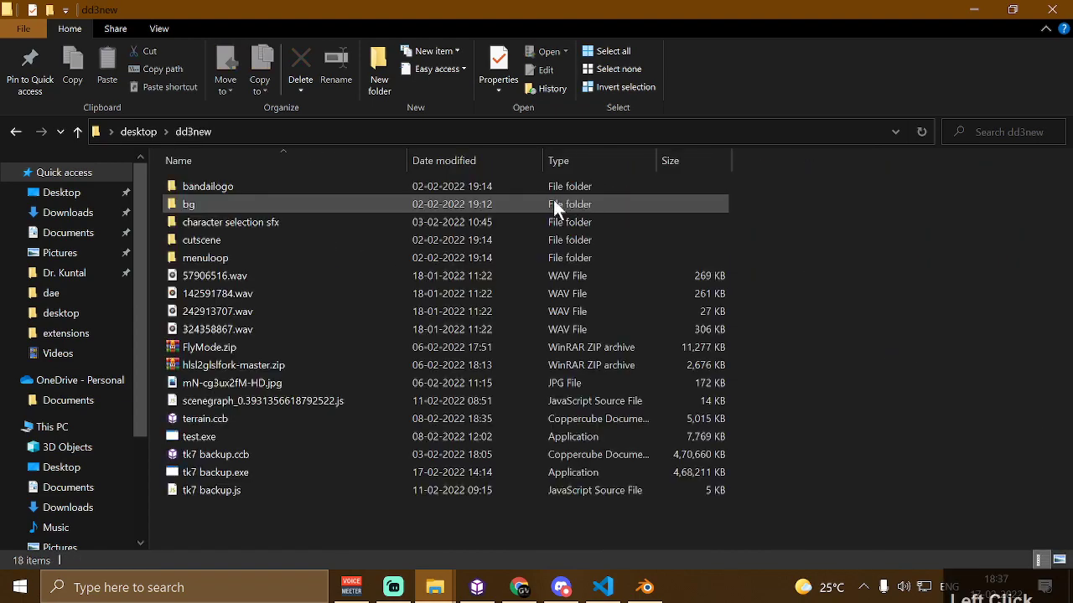
{"action": "double_click", "coordinate": [244, 182]}
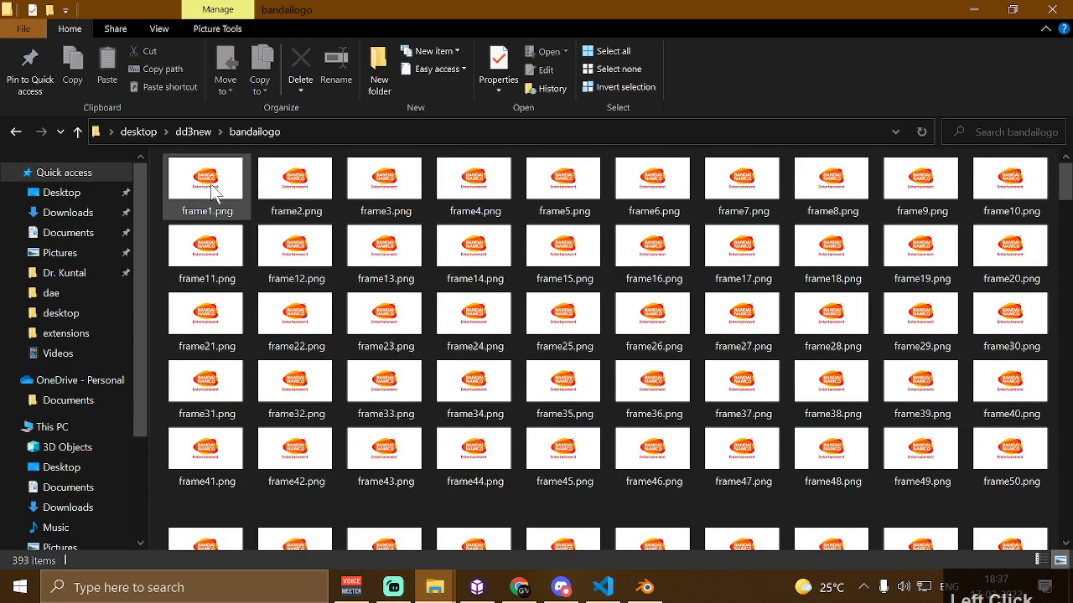
{"action": "left_click", "coordinate": [213, 187]}
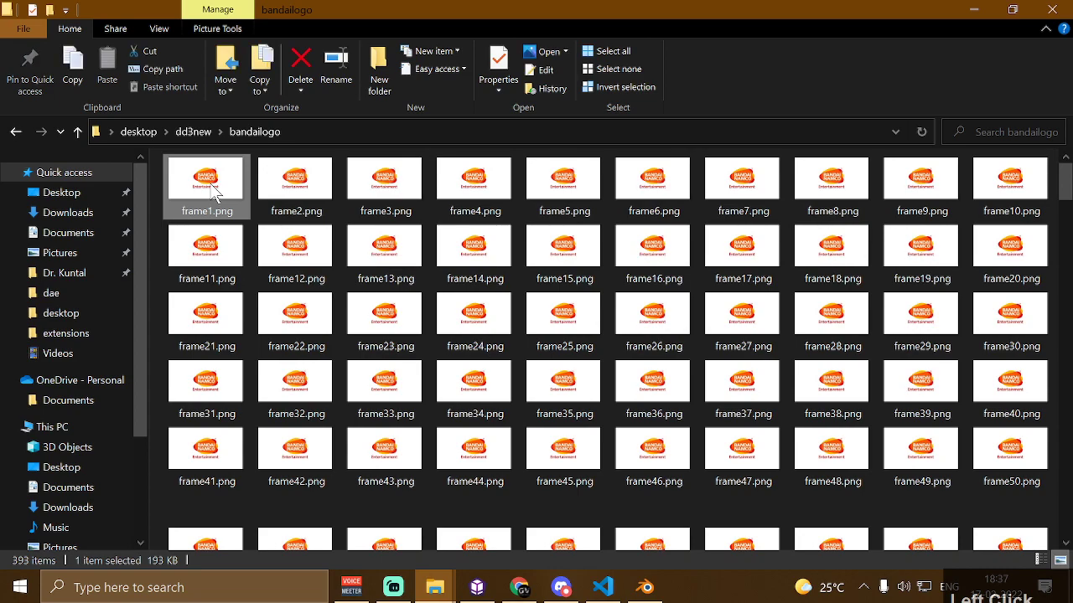
{"action": "key", "text": "F2"}
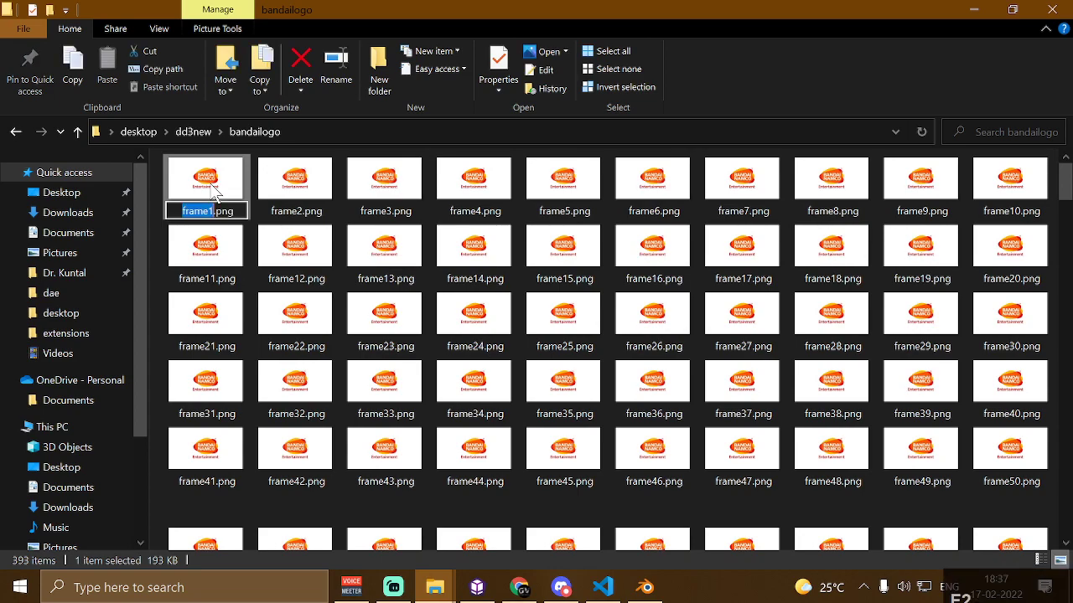
{"action": "key", "text": "BackSpace"}
{"action": "key", "text": "ctrl+z"}
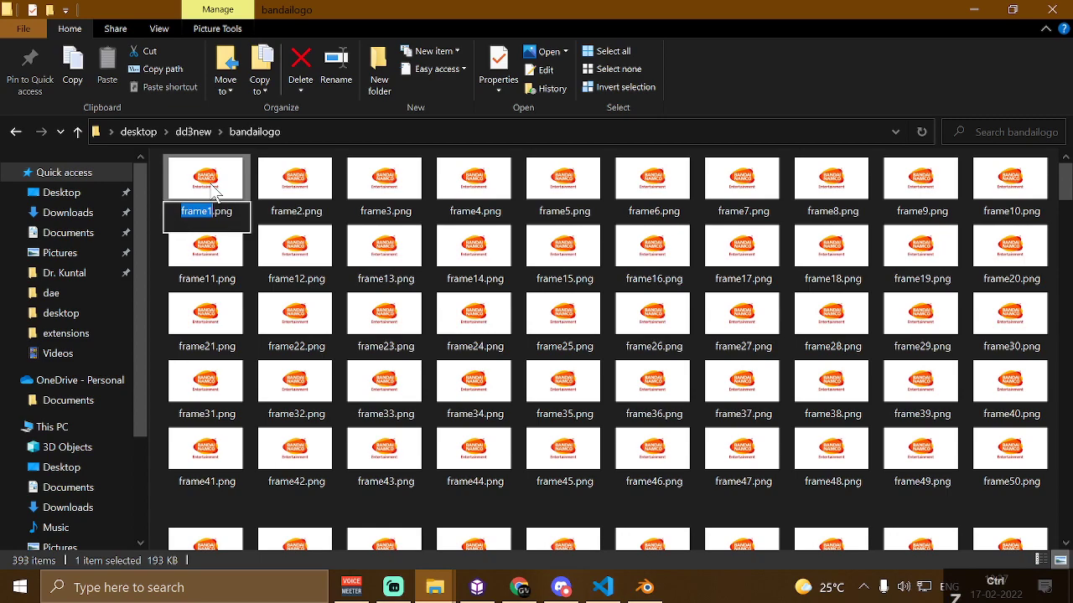
{"action": "left_click", "coordinate": [213, 191]}
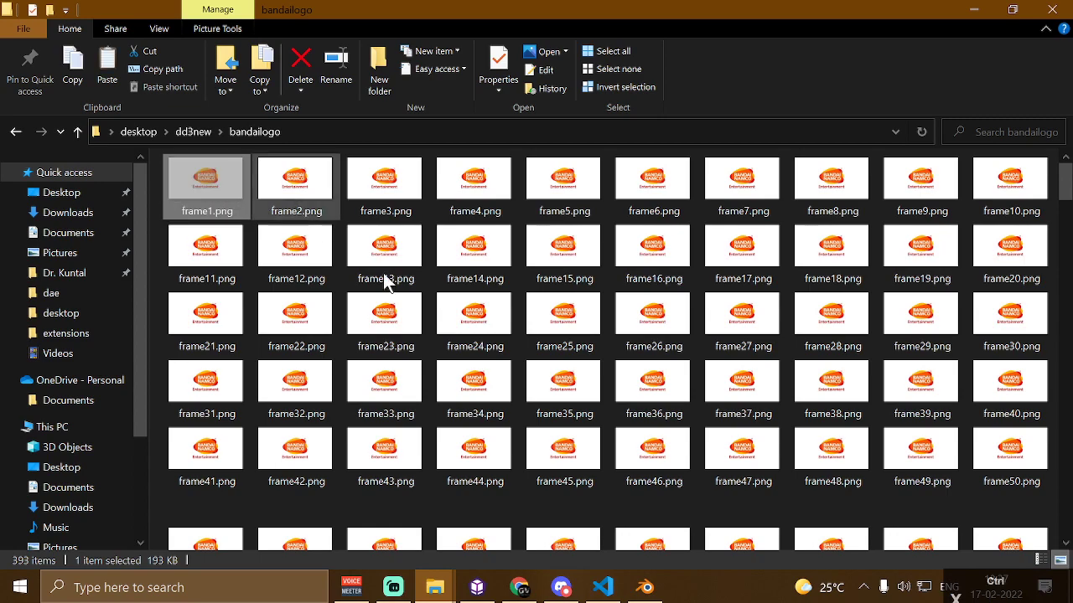
{"action": "key", "text": "alt+Left"}
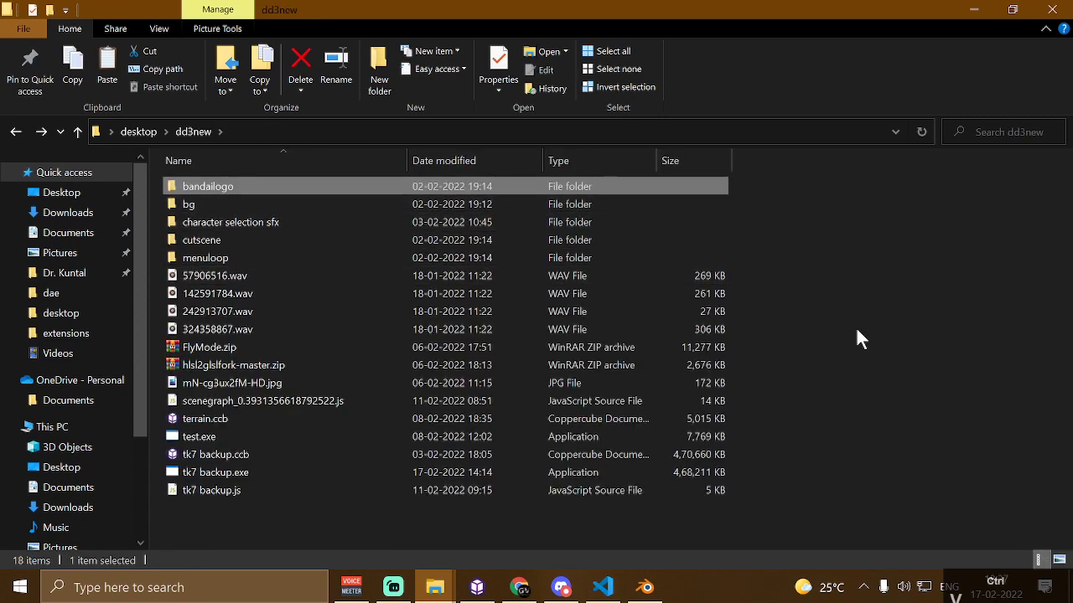
Run the scene test again, press F to trigger the action, and close the preview
{"action": "left_click", "coordinate": [477, 586]}
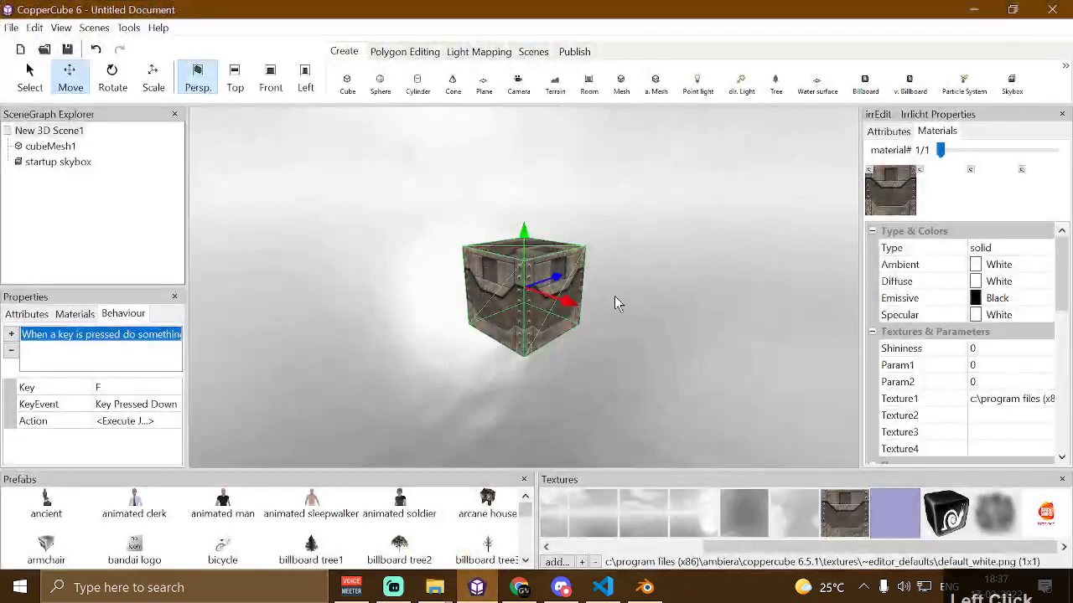
{"action": "key", "text": "F10"}
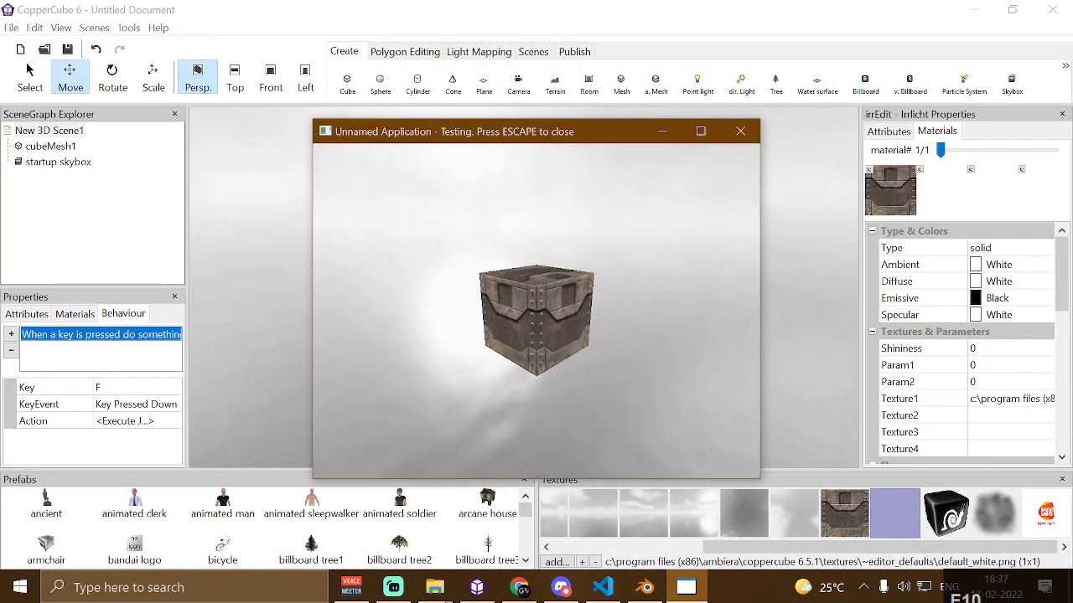
{"action": "key", "text": "f"}
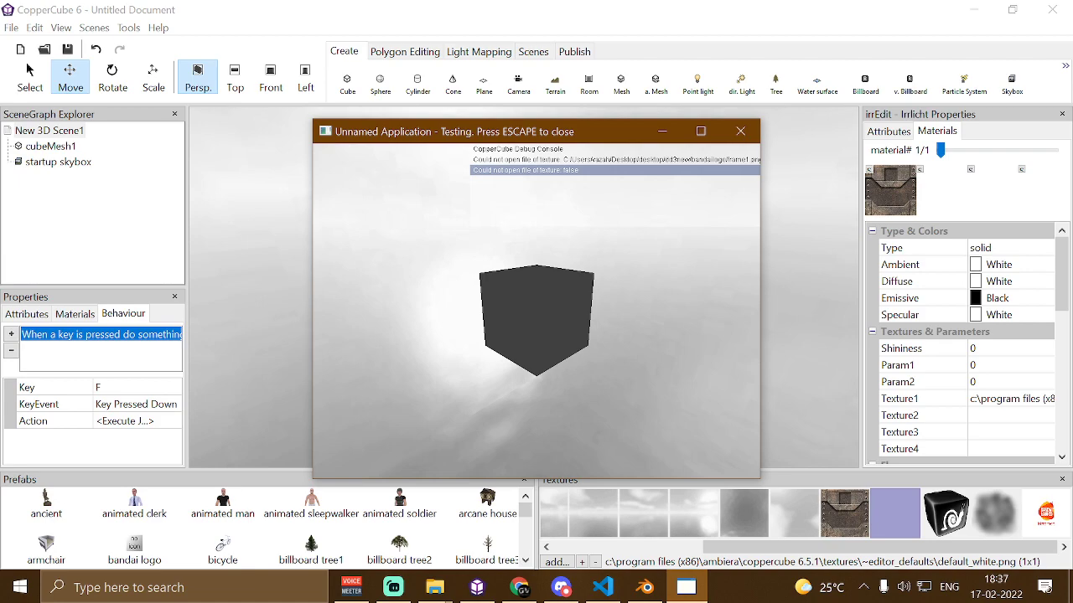
{"action": "key", "text": "Escape"}
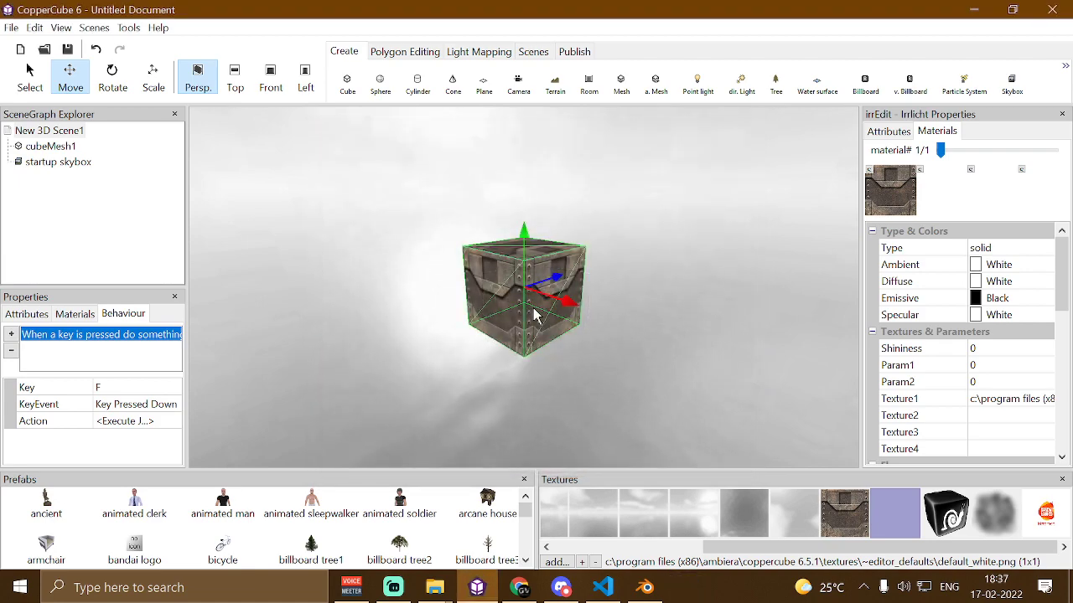
Create a sphere with radius 8
{"action": "left_click", "coordinate": [380, 81]}
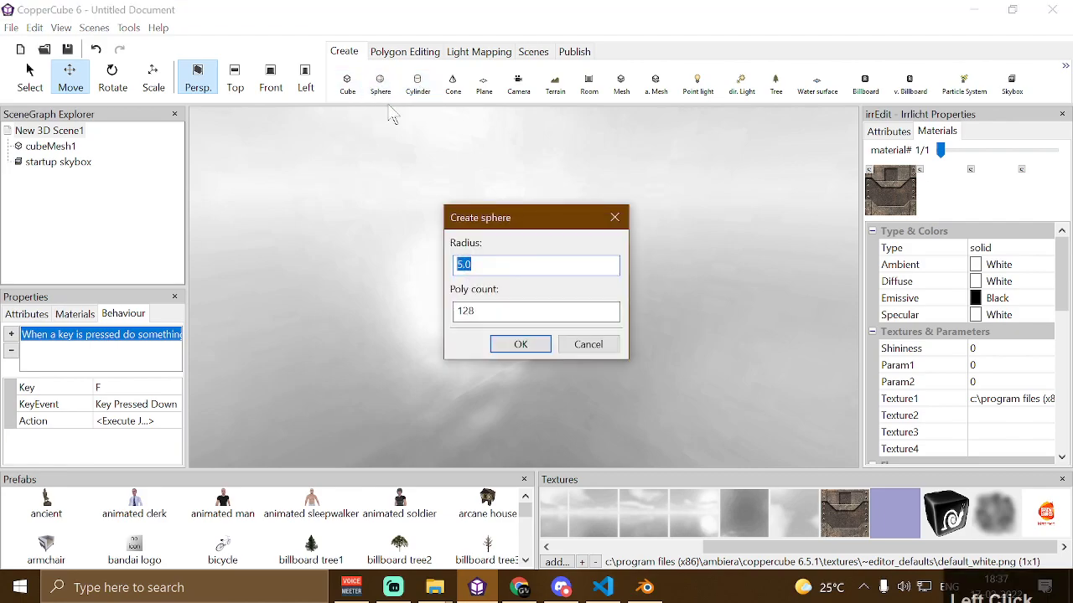
{"action": "left_click", "coordinate": [489, 265]}
{"action": "type", "text": "8"}
{"action": "left_click", "coordinate": [521, 343]}
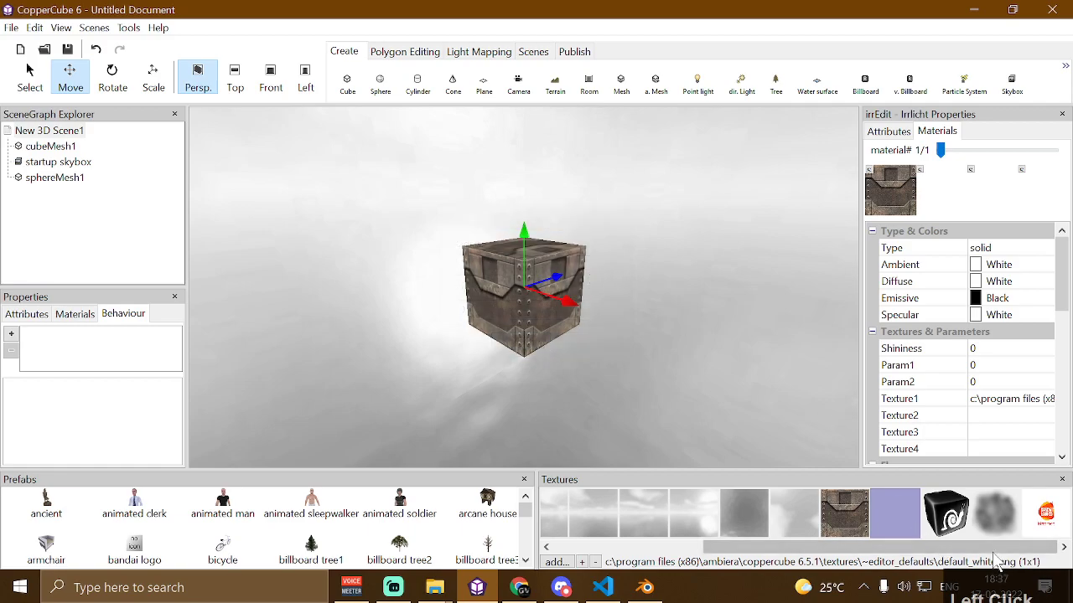
Apply the frame1.png Bandai logo texture to sphereMesh1's first material texture slot
{"action": "left_click", "coordinate": [1038, 515]}
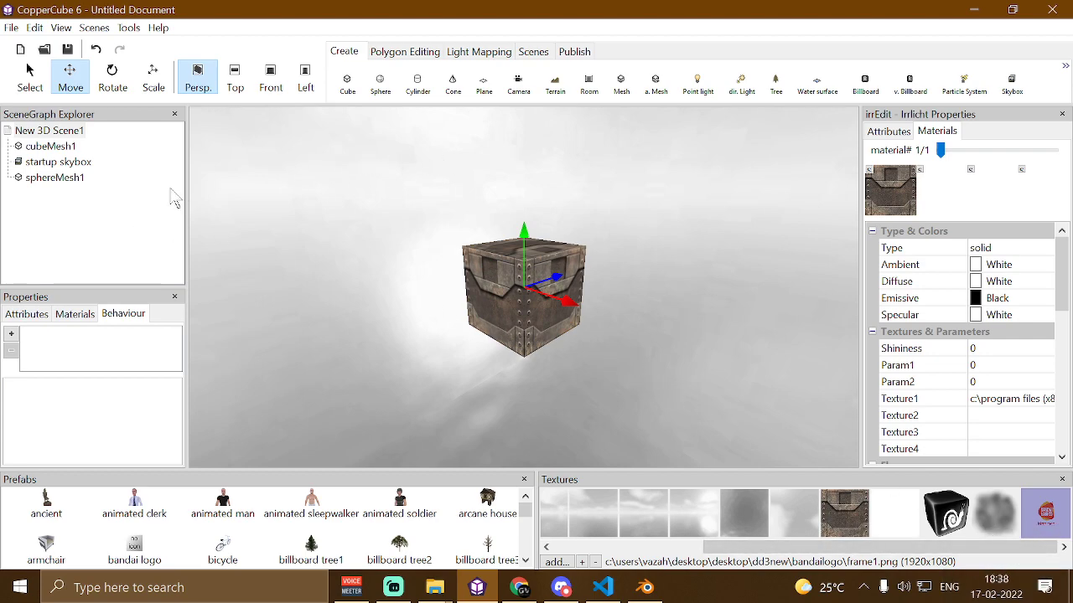
{"action": "left_click", "coordinate": [65, 179]}
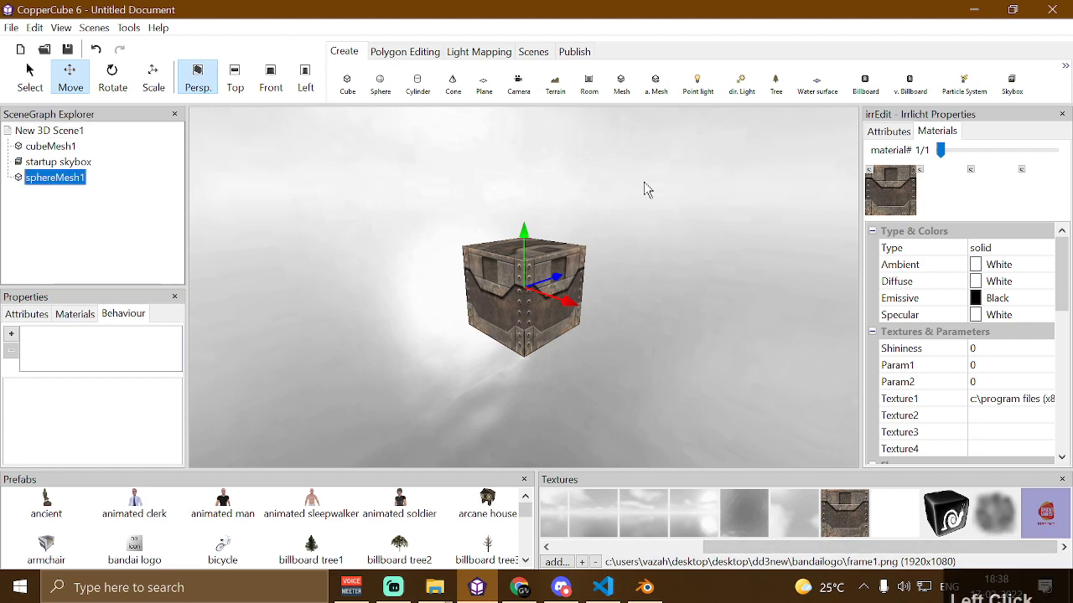
{"action": "left_click", "coordinate": [873, 177]}
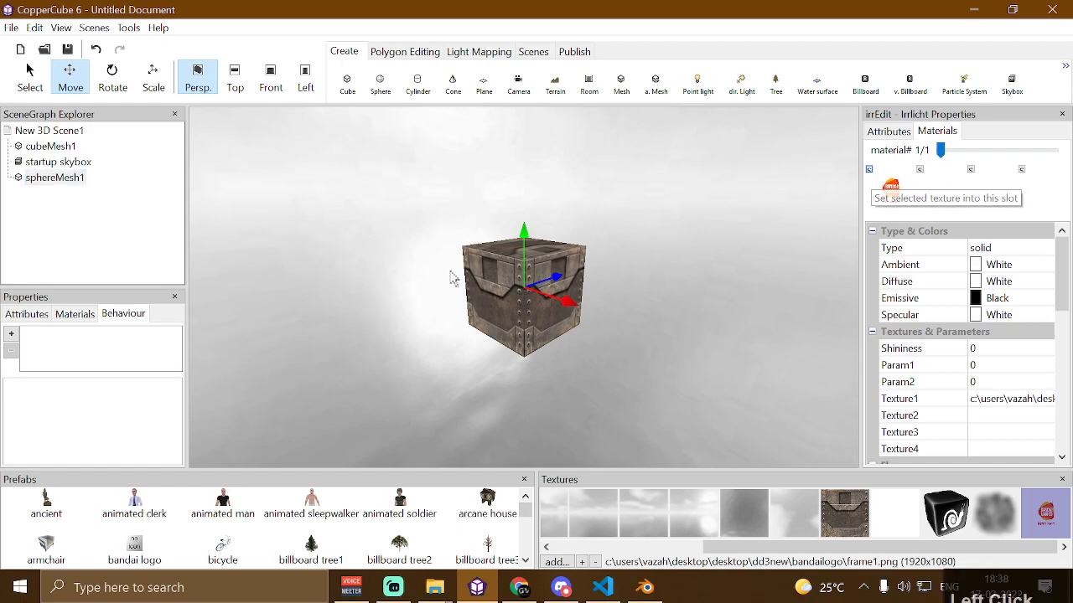
Run a test of the scene and close the preview window
{"action": "key", "text": "ctrl"}
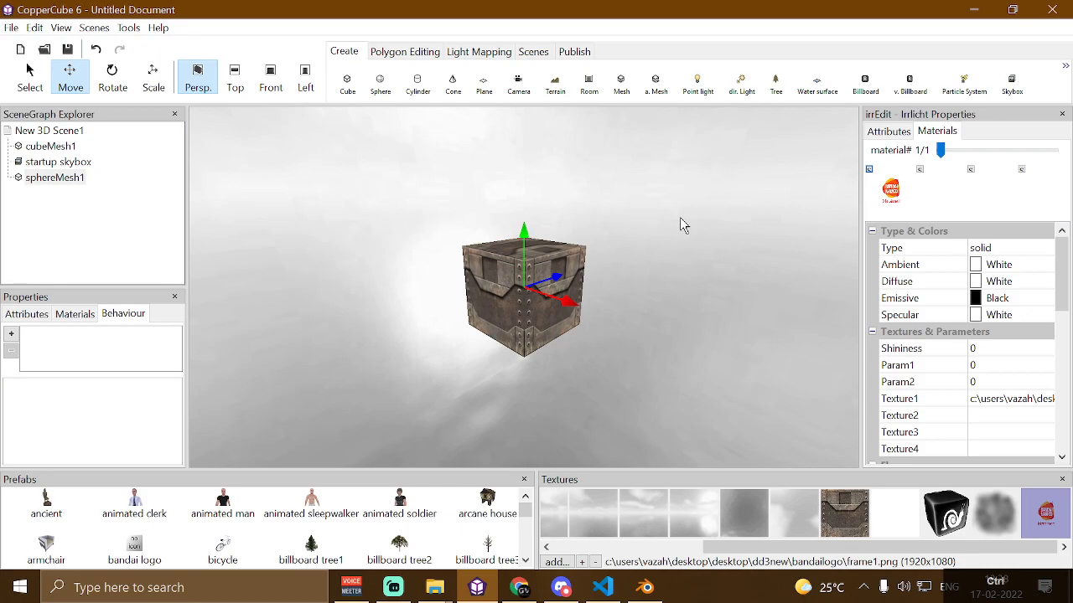
{"action": "key", "text": "F10"}
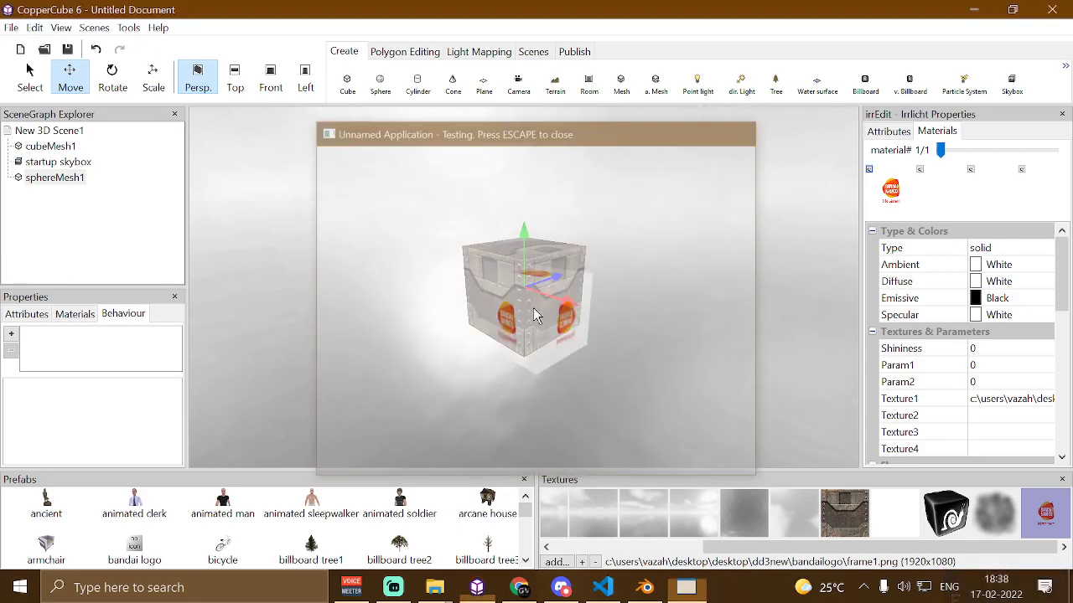
{"action": "key", "text": "Escape"}
Open the bandailogo folder inside dd3new in File Explorer and return to CopperCube
{"action": "mouse_move", "coordinate": [435, 587]}
{"action": "left_click", "coordinate": [491, 536]}
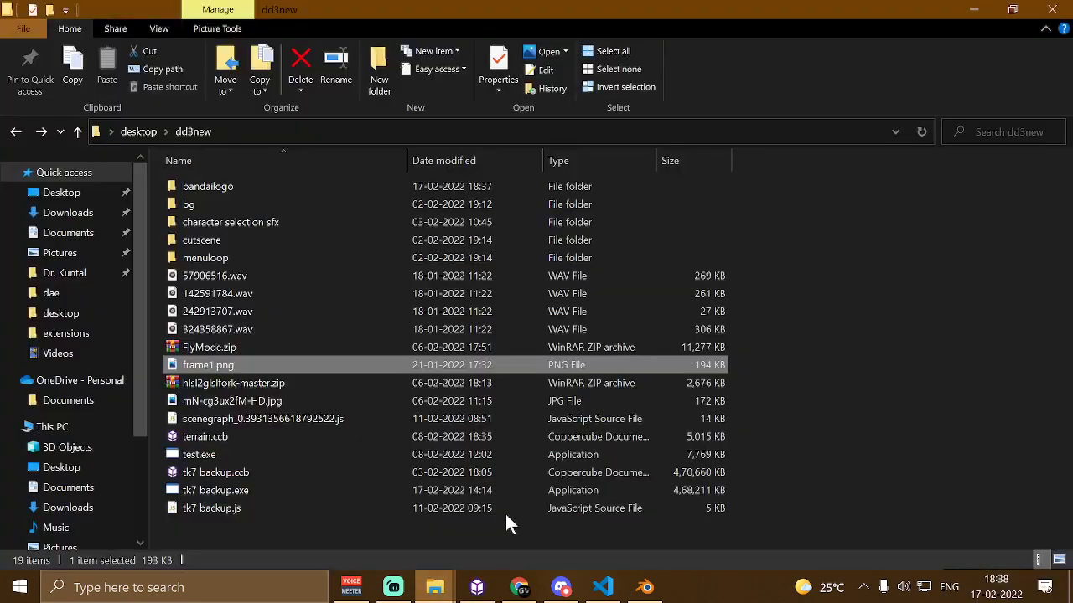
{"action": "left_click", "coordinate": [312, 191]}
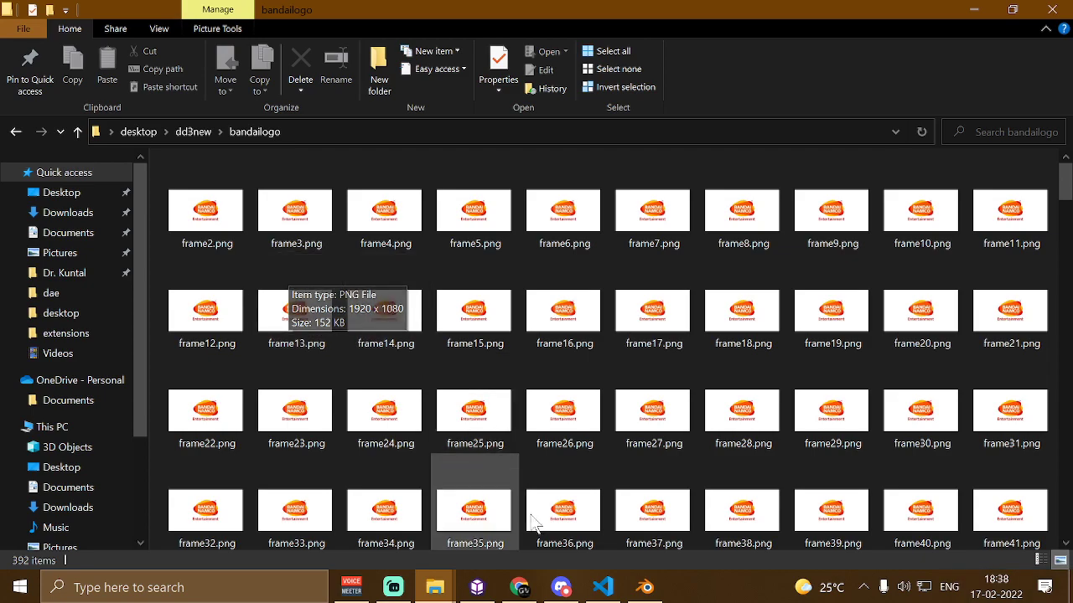
{"action": "left_click", "coordinate": [478, 587]}
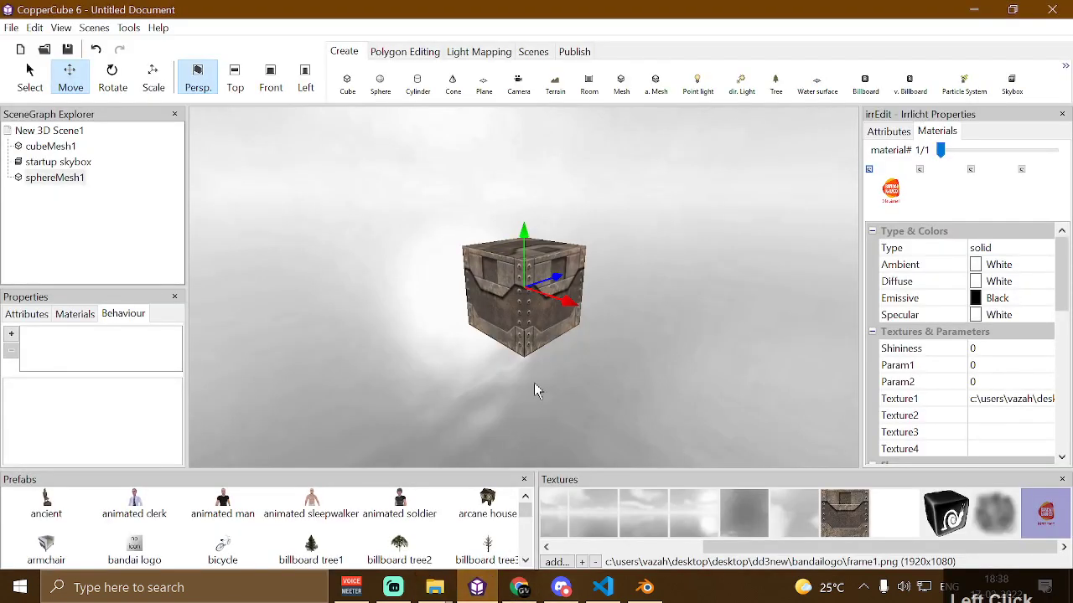
Test the scene again and close the preview
{"action": "key", "text": "F5"}
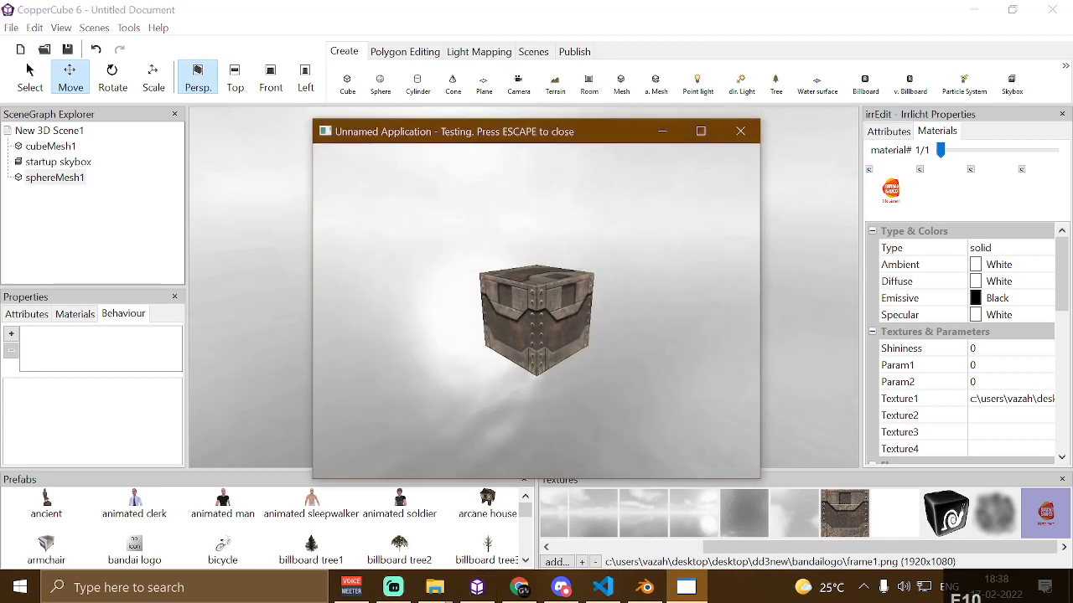
{"action": "key", "text": "Escape"}
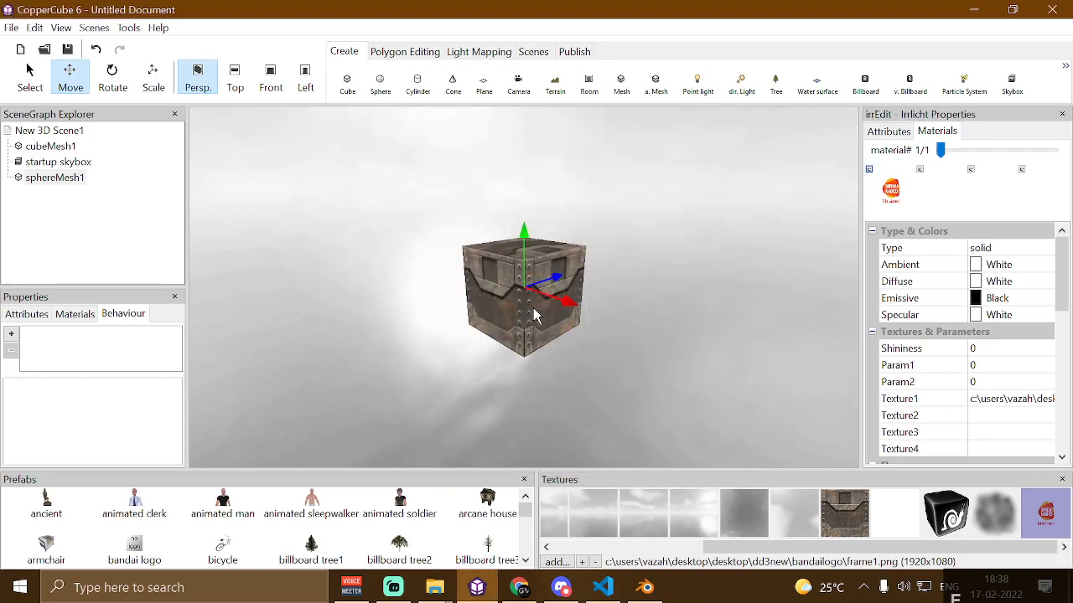
Delete the sphere mesh and the cube mesh from the scene
{"action": "left_click", "coordinate": [50, 181]}
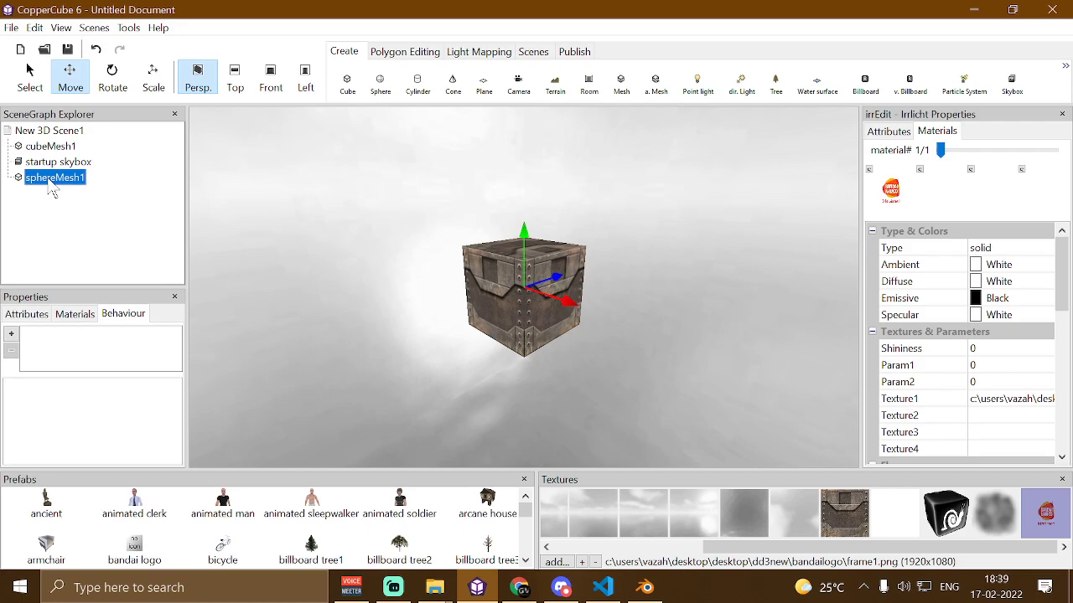
{"action": "key", "text": "Delete"}
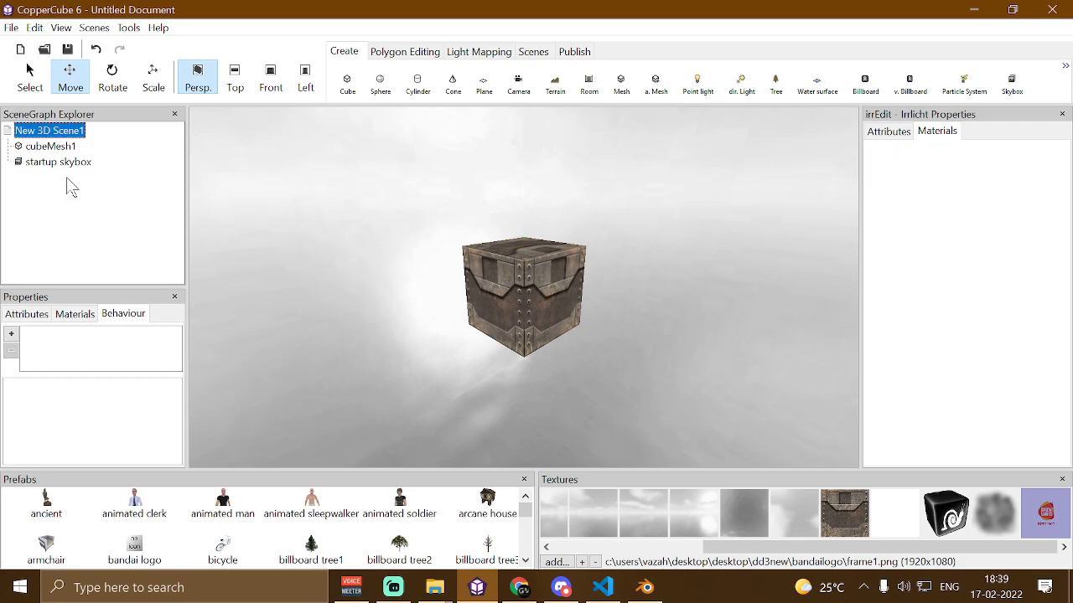
{"action": "left_click", "coordinate": [555, 264]}
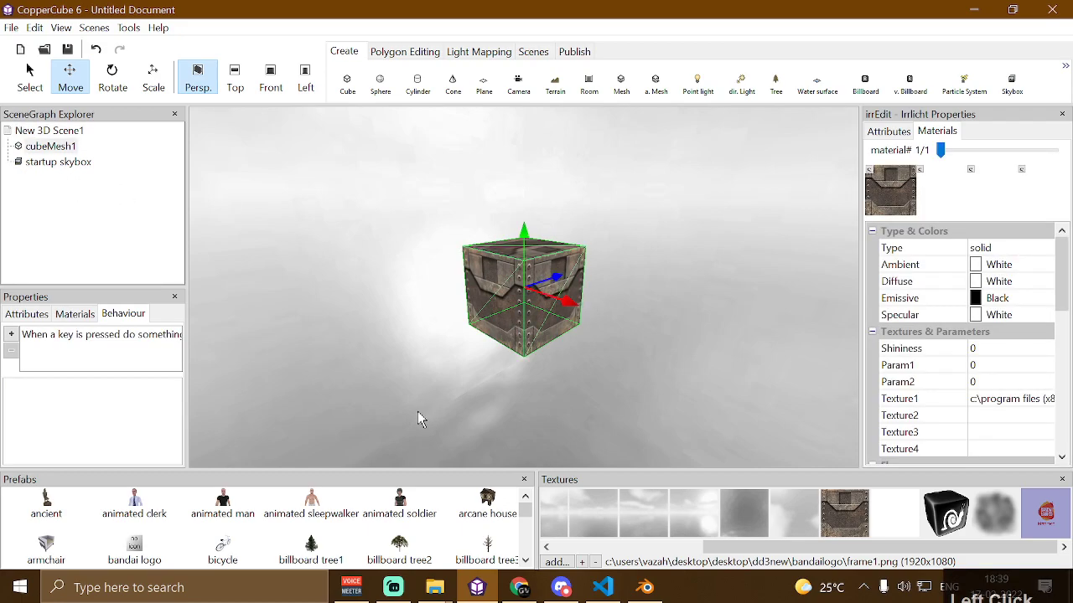
{"action": "key", "text": "Delete"}
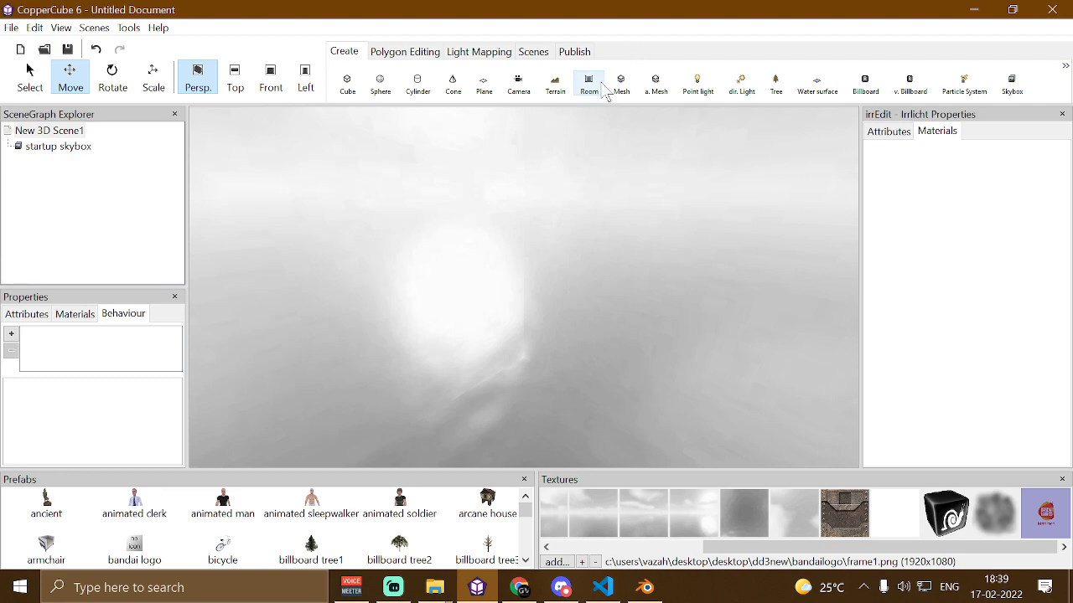
Create a terrain with side length 1500, tile size 20, hills topology, with trees and grass enabled
{"action": "left_click", "coordinate": [555, 84]}
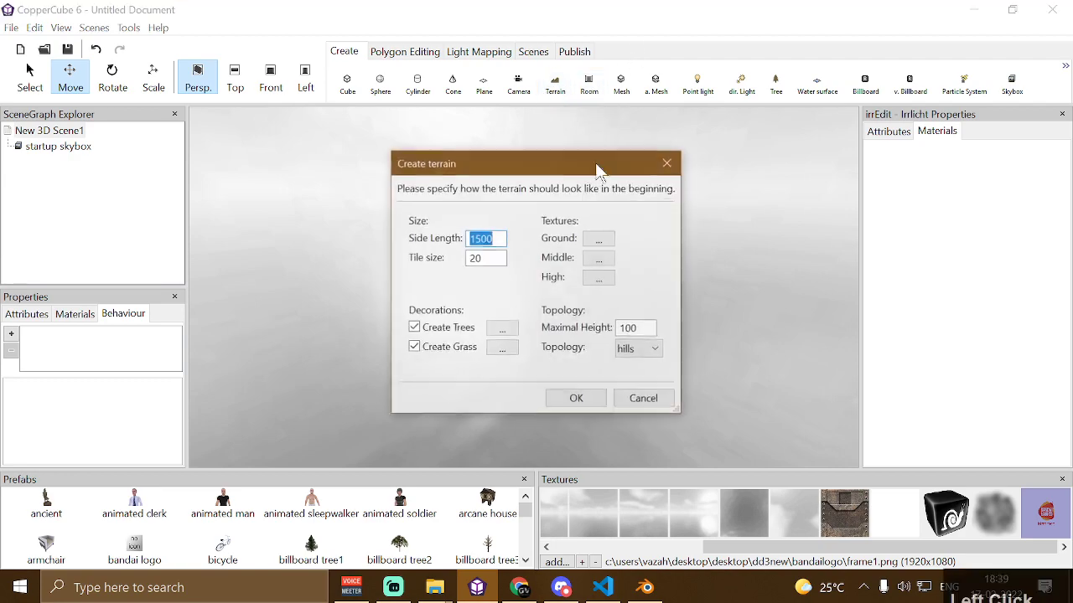
{"action": "left_click", "coordinate": [458, 328]}
{"action": "left_click", "coordinate": [460, 348]}
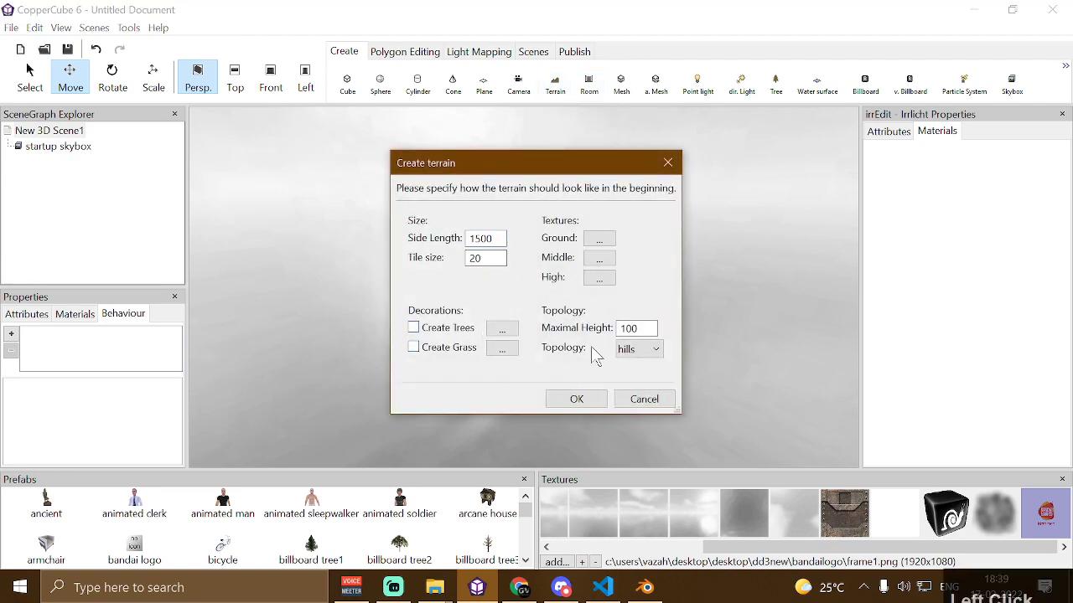
{"action": "left_click", "coordinate": [457, 329]}
{"action": "left_click", "coordinate": [467, 349]}
{"action": "left_click", "coordinate": [574, 399]}
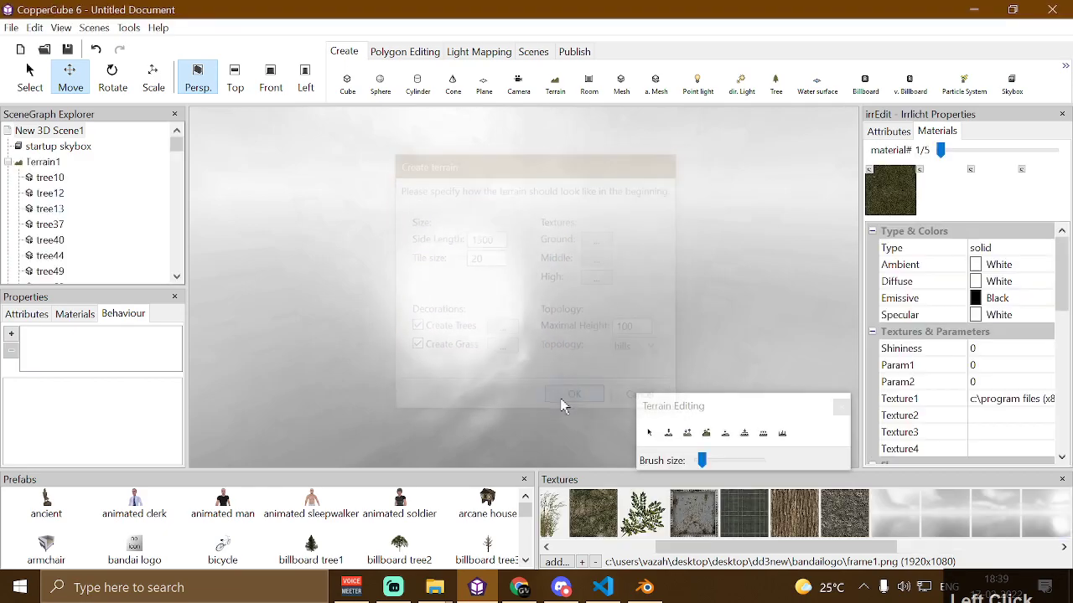
Add the animated man prefab to the terrain and give it a Collide when moved behaviour
{"action": "left_click_drag", "start_coordinate": [529, 306], "coordinate": [527, 304]}
{"action": "key", "text": "Up"}
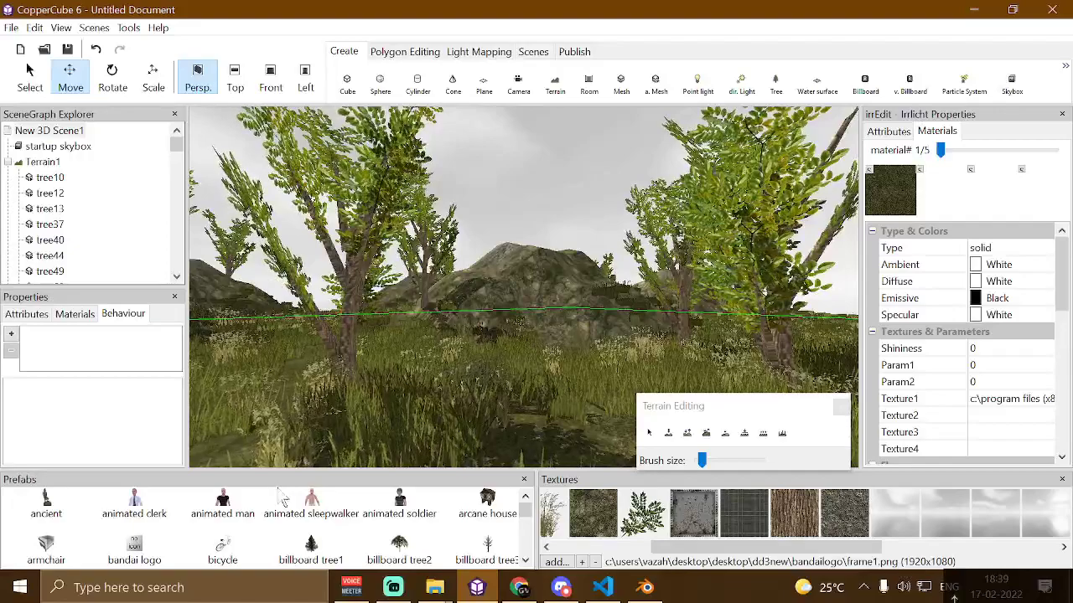
{"action": "left_click", "coordinate": [222, 513]}
{"action": "double_click", "coordinate": [222, 513]}
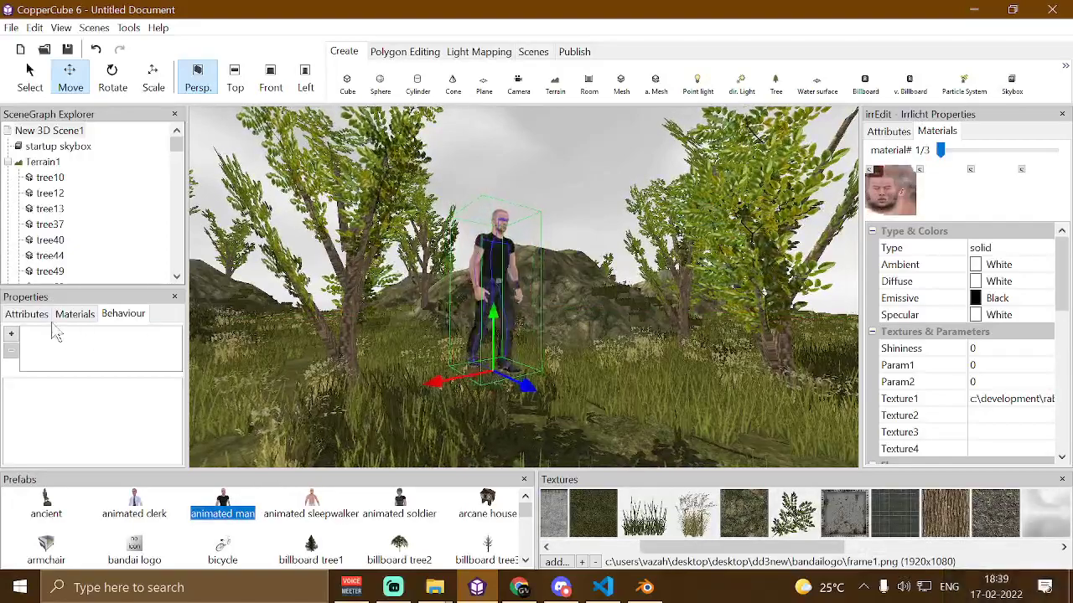
{"action": "left_click", "coordinate": [10, 334]}
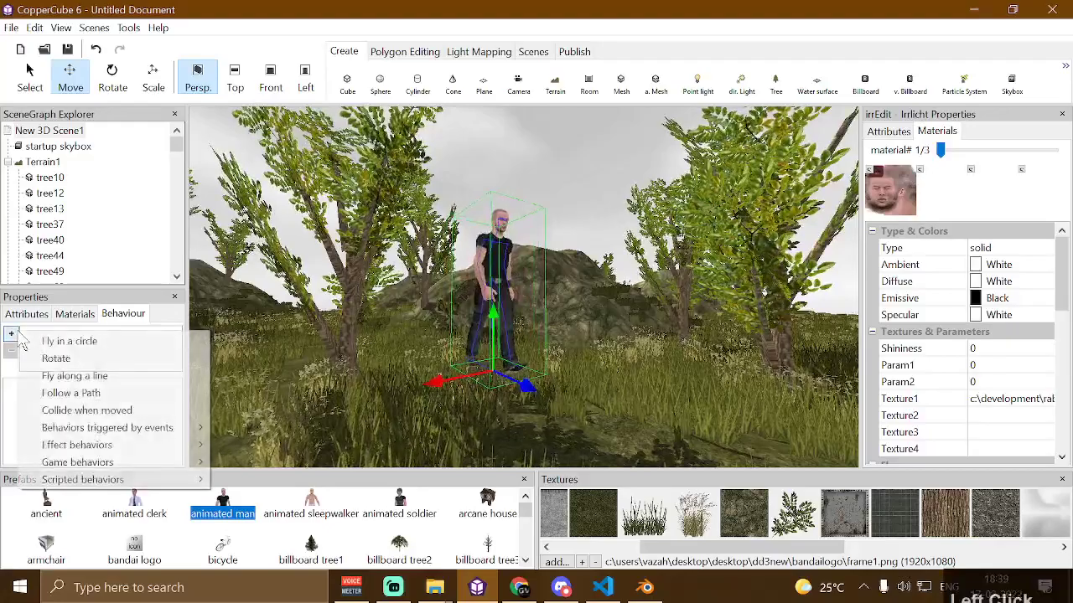
{"action": "left_click", "coordinate": [134, 410]}
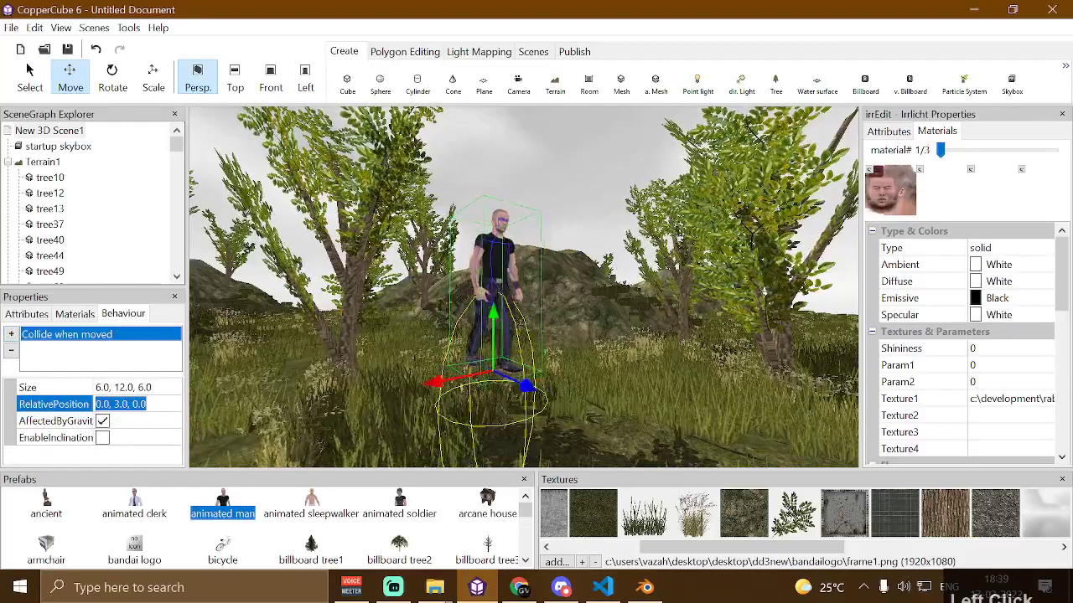
Set the collision's relative position to 0, -10, 0
{"action": "left_click", "coordinate": [121, 404]}
{"action": "key", "text": "BackSpace"}
{"action": "type", "text": "1"}
{"action": "key", "text": "Return"}
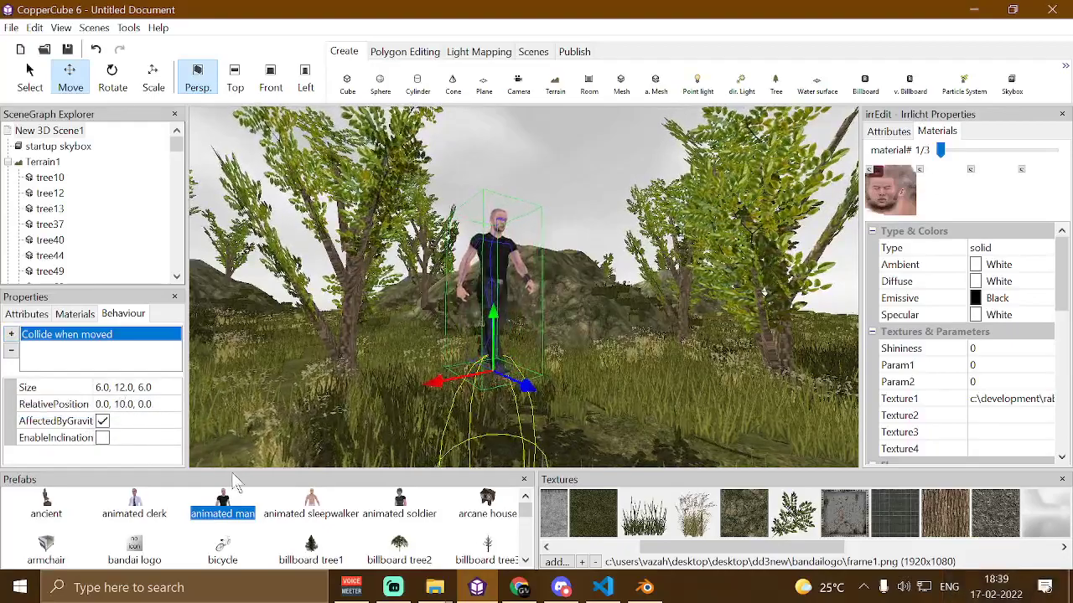
{"action": "left_click", "coordinate": [117, 404]}
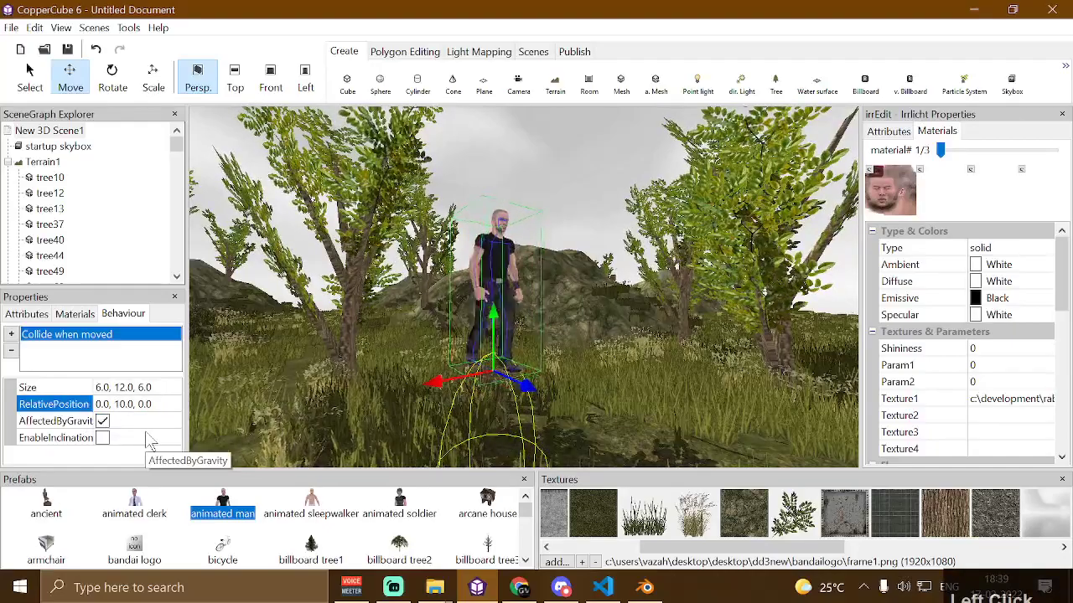
{"action": "key", "text": "Return"}
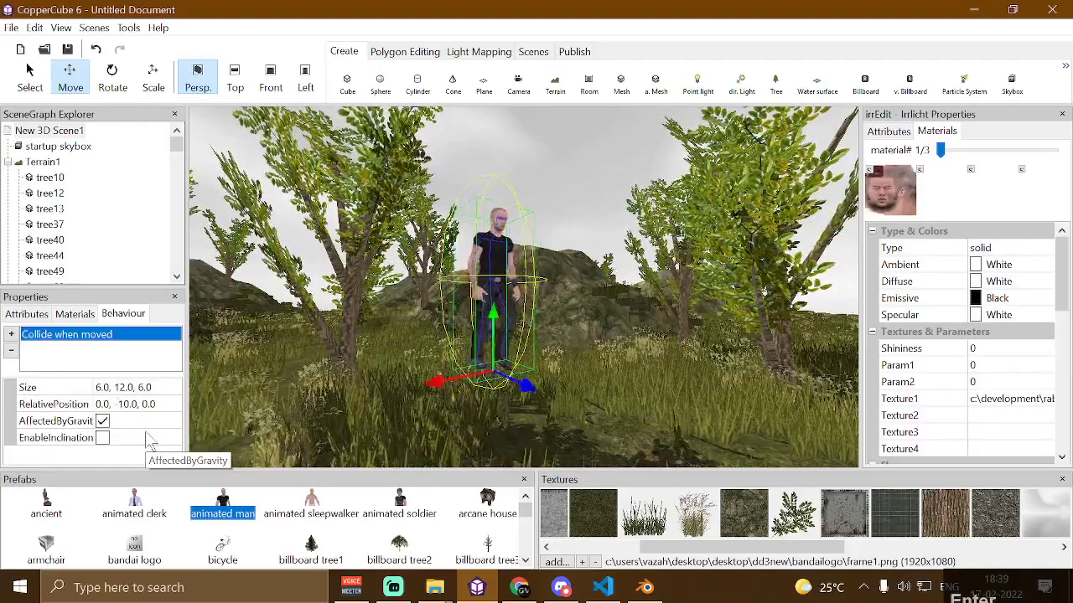
Set the animated man's collision size to 6, 6, 6
{"action": "left_click", "coordinate": [396, 328]}
{"action": "key", "text": "Up"}
{"action": "left_click_drag", "start_coordinate": [396, 328], "coordinate": [415, 288]}
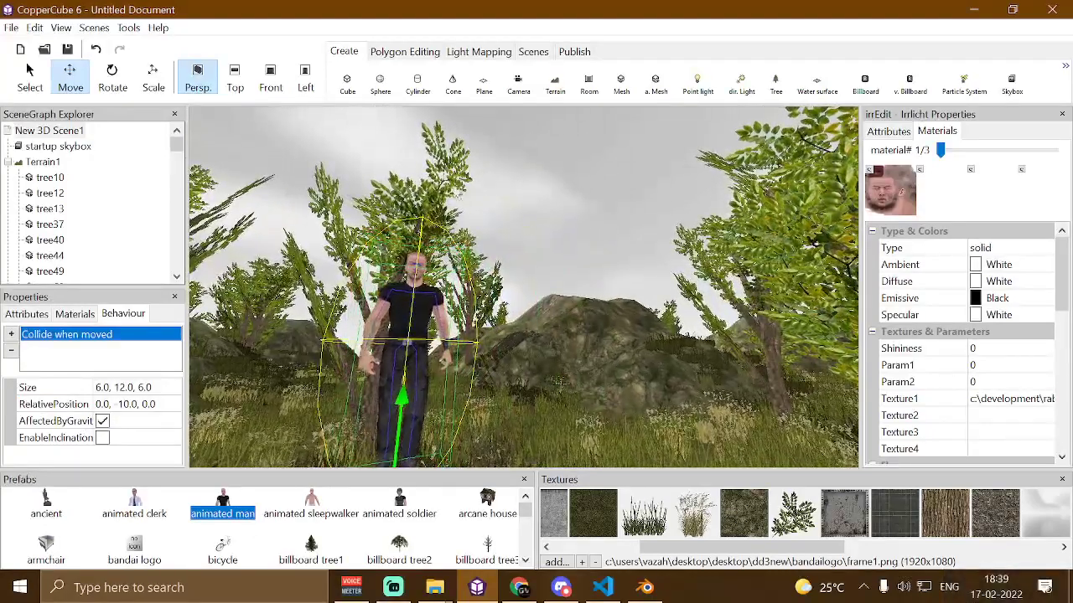
{"action": "left_click_drag", "start_coordinate": [417, 222], "coordinate": [445, 235]}
{"action": "scroll", "coordinate": [445, 235], "scroll_direction": "down", "scroll_amount": 4}
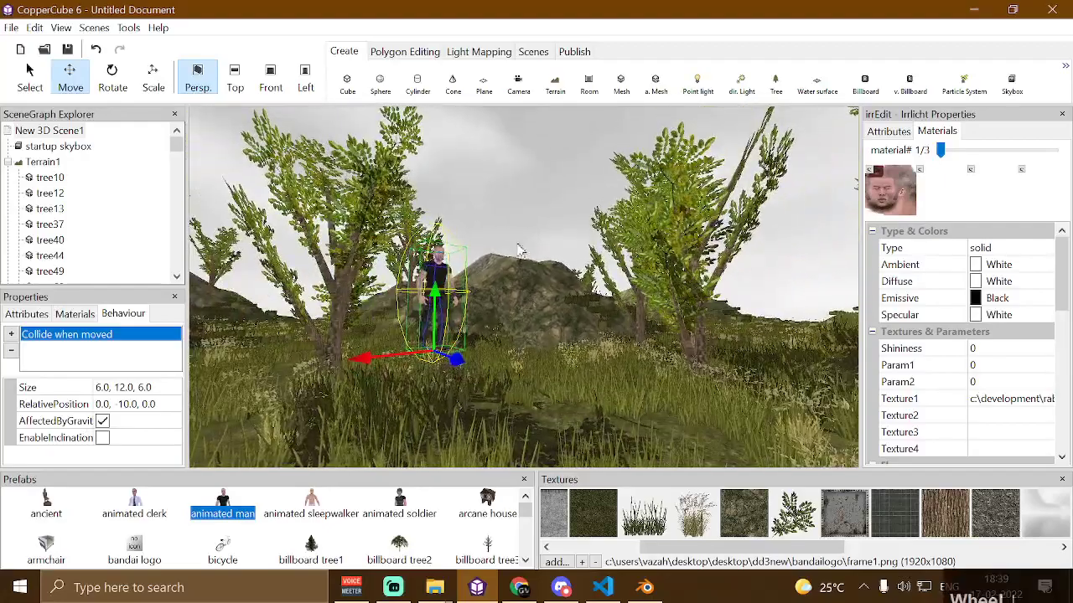
{"action": "scroll", "coordinate": [355, 299], "scroll_direction": "up", "scroll_amount": 3}
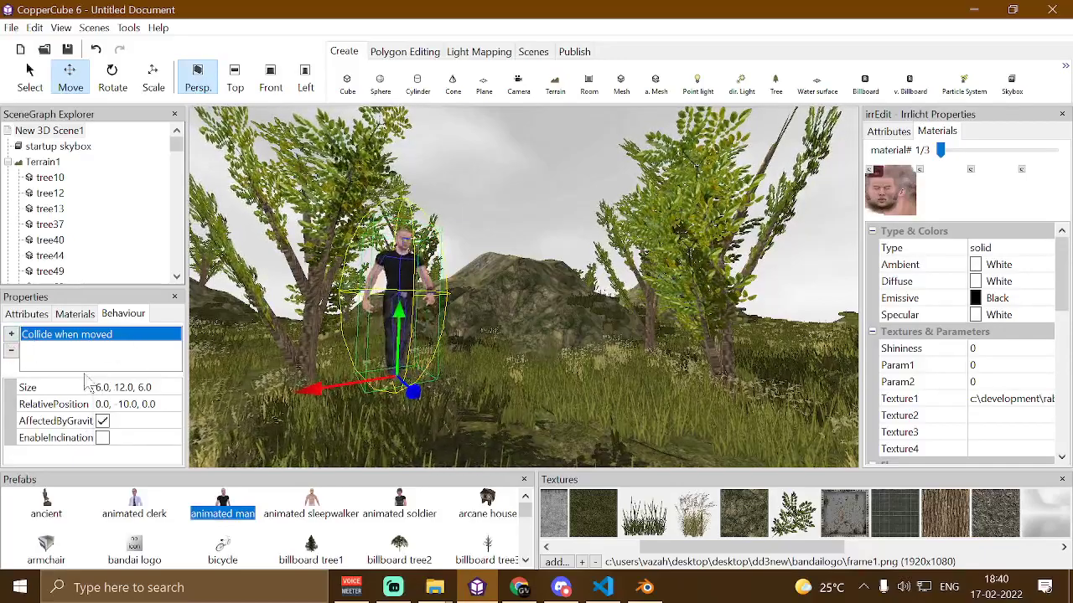
{"action": "left_click", "coordinate": [129, 387]}
{"action": "key", "text": "BackSpace"}
{"action": "key", "text": "BackSpace"}
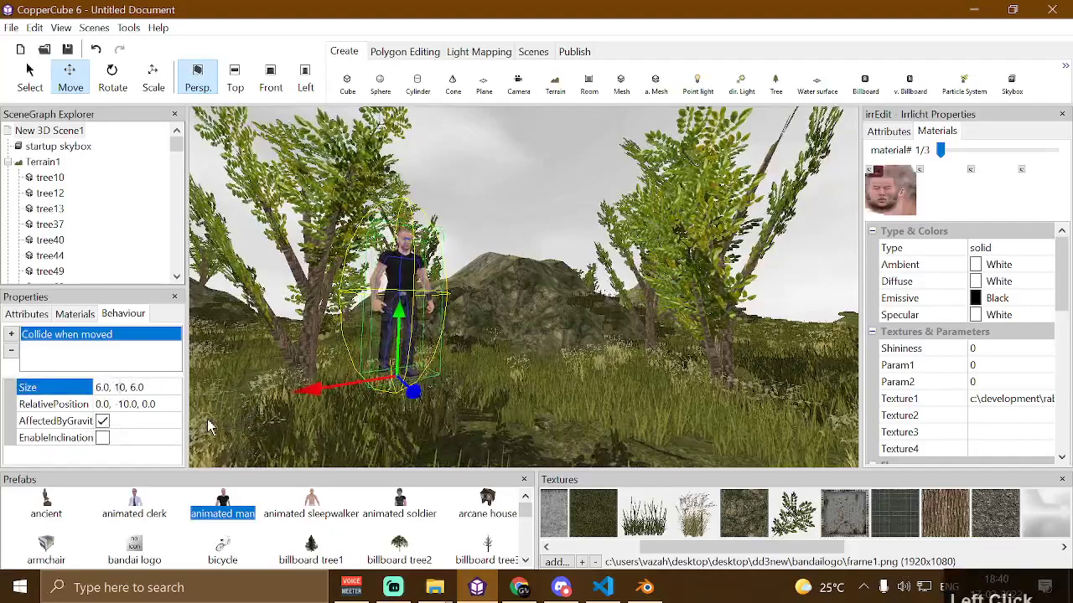
{"action": "key", "text": "BackSpace"}
{"action": "type", "text": "6"}
{"action": "key", "text": "Return"}
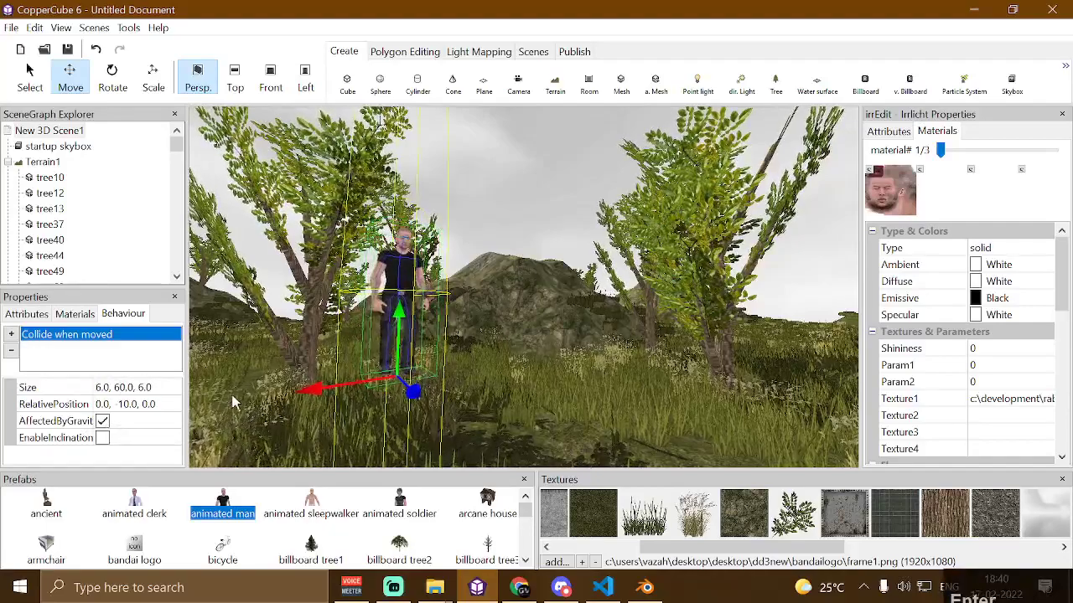
{"action": "left_click", "coordinate": [126, 387]}
{"action": "type", "text": "0"}
{"action": "key", "text": "Return"}
{"action": "left_click", "coordinate": [132, 387]}
{"action": "key", "text": "BackSpace"}
{"action": "key", "text": "BackSpace"}
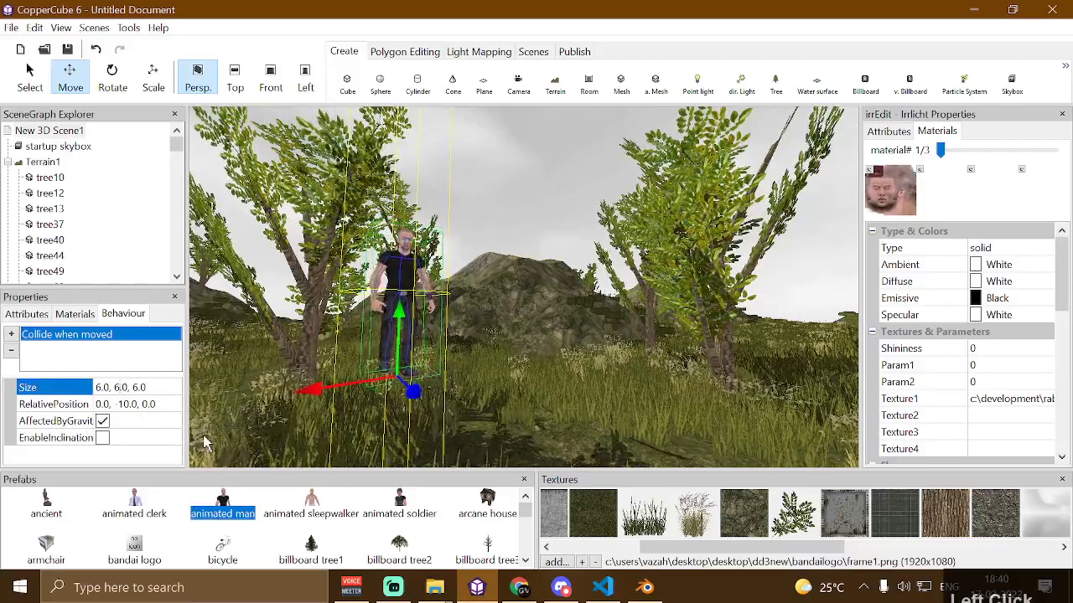
{"action": "key", "text": "Return"}
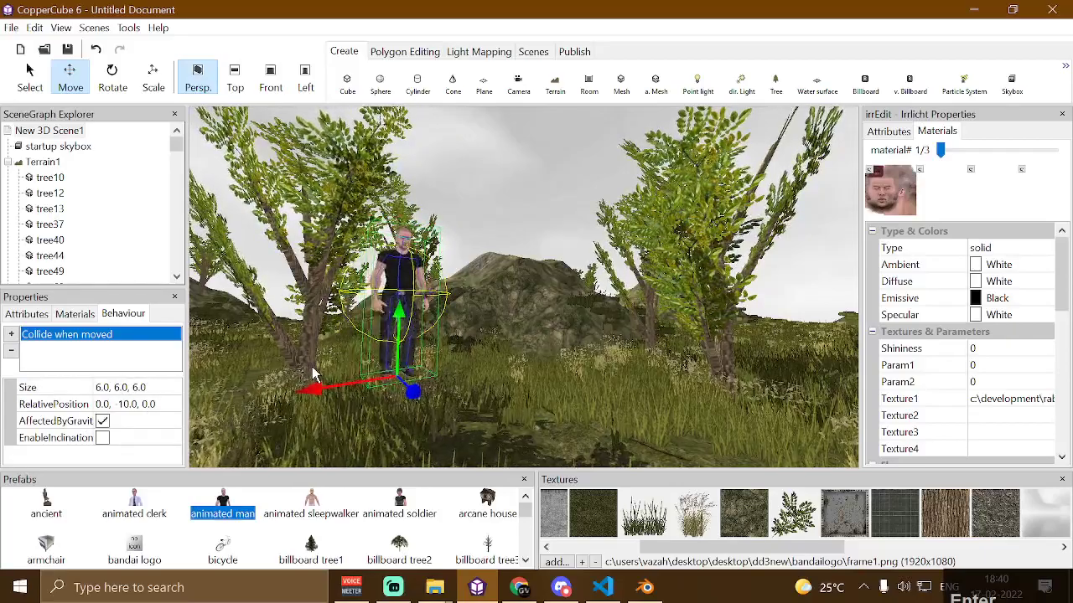
Set the collision's relative position to 0, -3, 0
{"action": "left_click", "coordinate": [149, 405]}
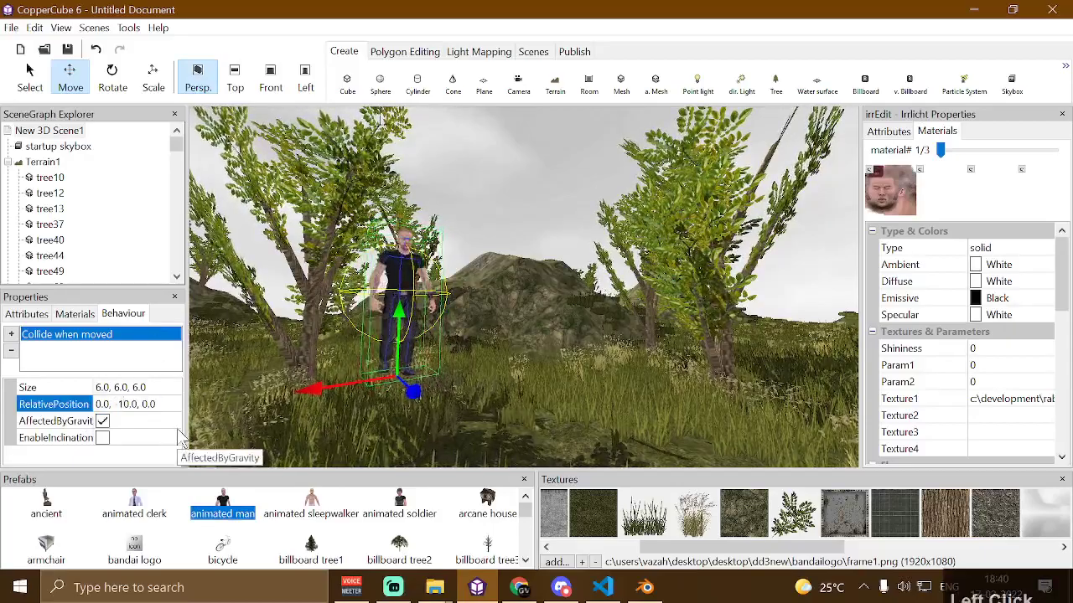
{"action": "key", "text": "Left"}
{"action": "key", "text": "Left"}
{"action": "key", "text": "Left"}
{"action": "key", "text": "Left"}
{"action": "key", "text": "Left"}
{"action": "key", "text": "Left"}
{"action": "key", "text": "BackSpace"}
{"action": "key", "text": "BackSpace"}
{"action": "type", "text": "8"}
{"action": "key", "text": "Return"}
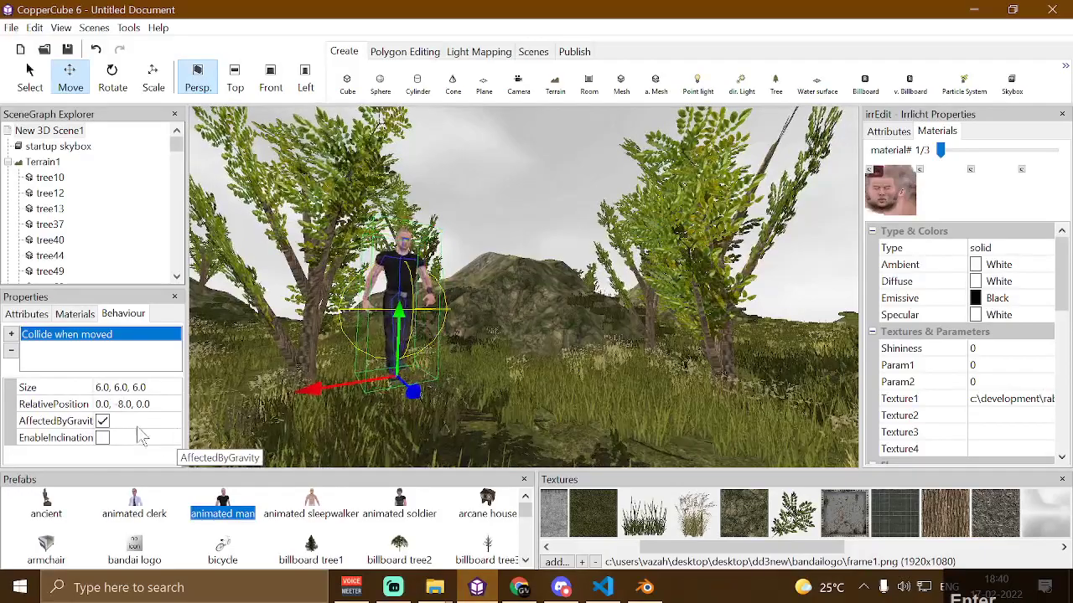
{"action": "left_click", "coordinate": [141, 405]}
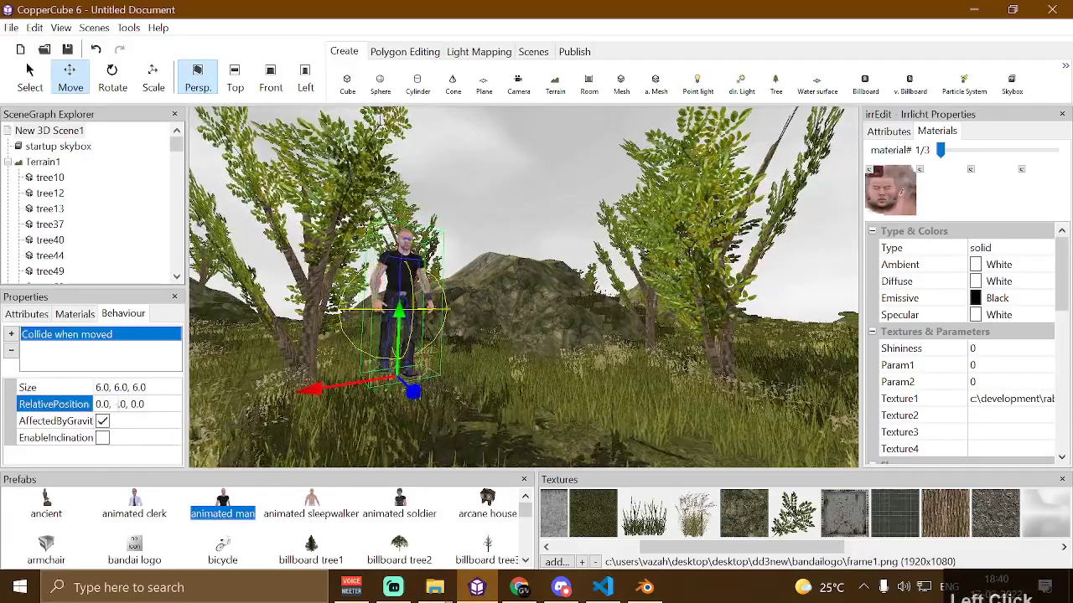
{"action": "type", "text": "3"}
{"action": "key", "text": "Return"}
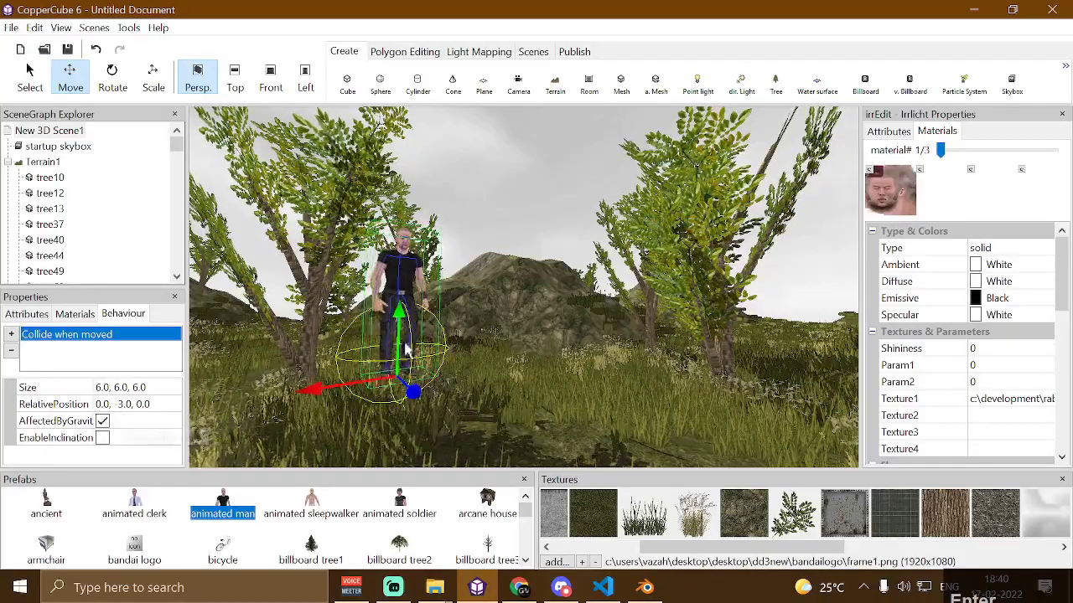
Paste a second Collide when moved behaviour on the animated man and set its relative position to 0, -15, 0
{"action": "key", "text": "ctrl+v"}
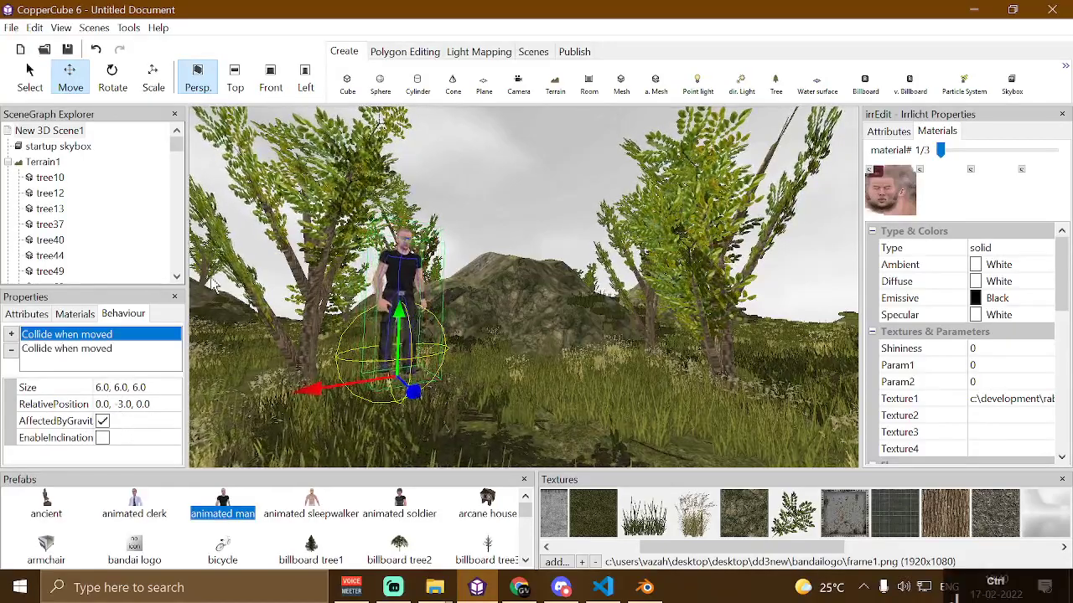
{"action": "left_click", "coordinate": [126, 405]}
{"action": "type", "text": "12"}
{"action": "key", "text": "Return"}
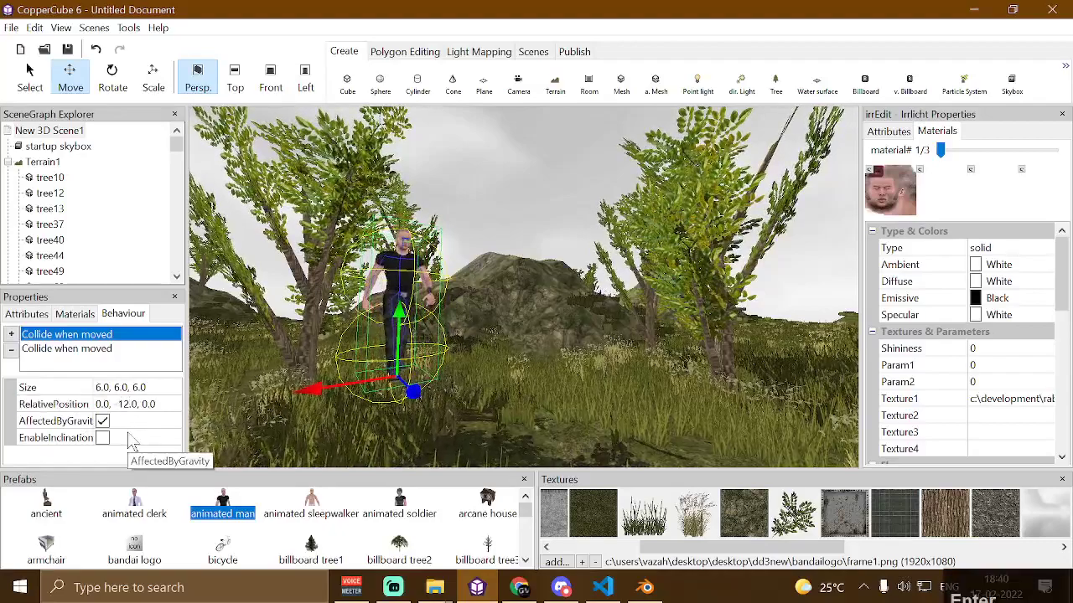
{"action": "left_click", "coordinate": [130, 405]}
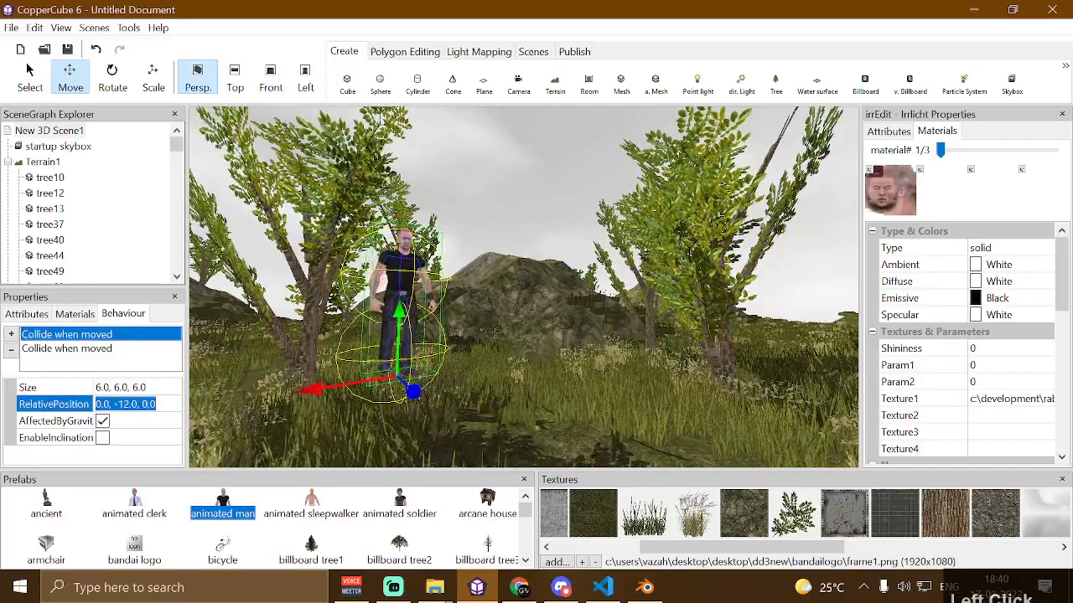
{"action": "left_click", "coordinate": [131, 404]}
{"action": "type", "text": "5"}
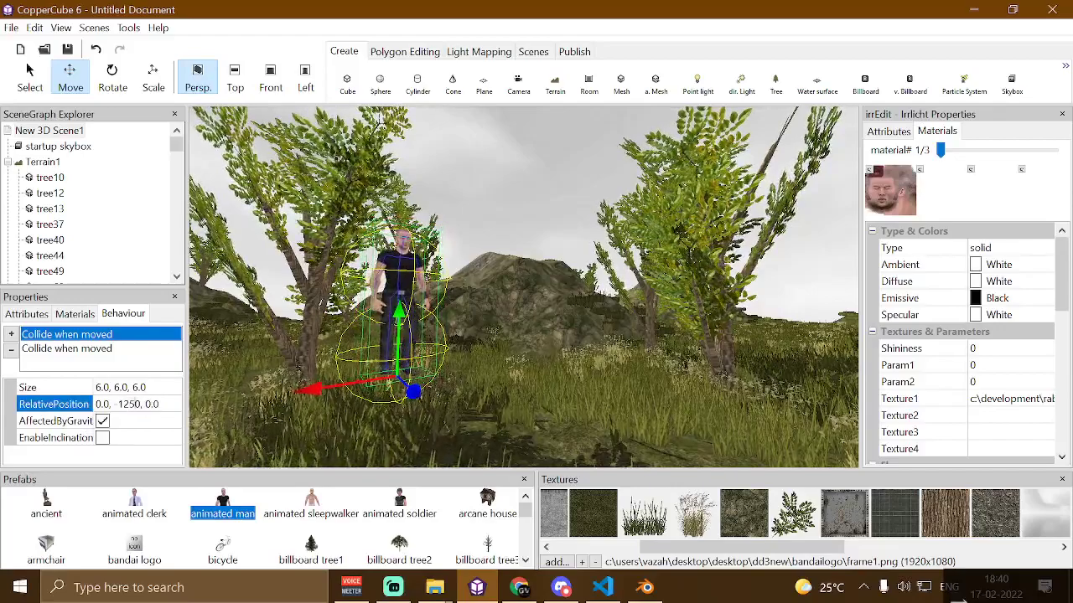
{"action": "key", "text": "BackSpace"}
{"action": "key", "text": "Return"}
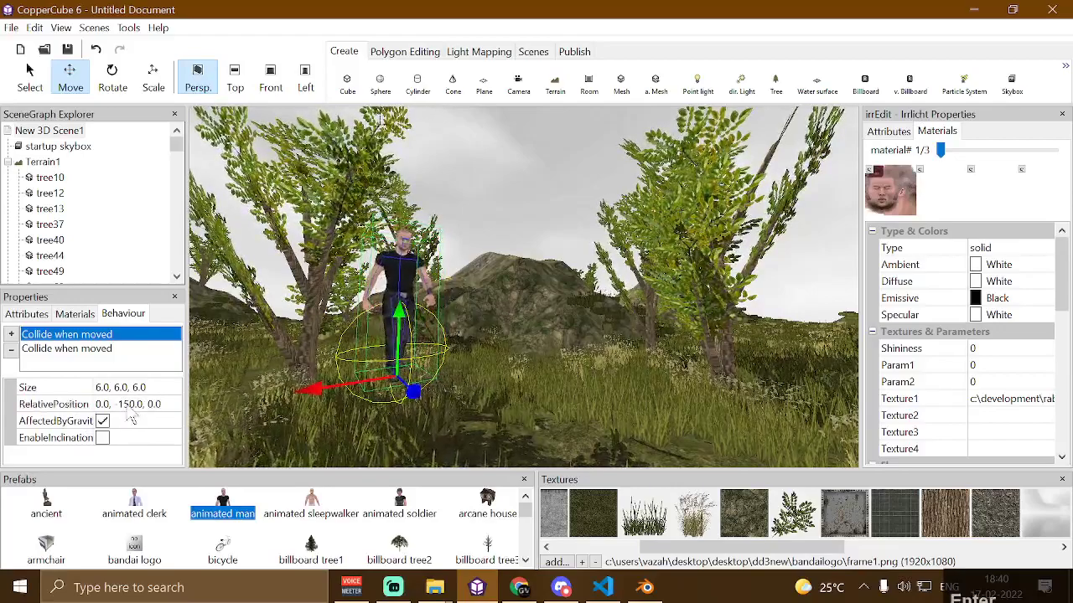
{"action": "left_click", "coordinate": [134, 405]}
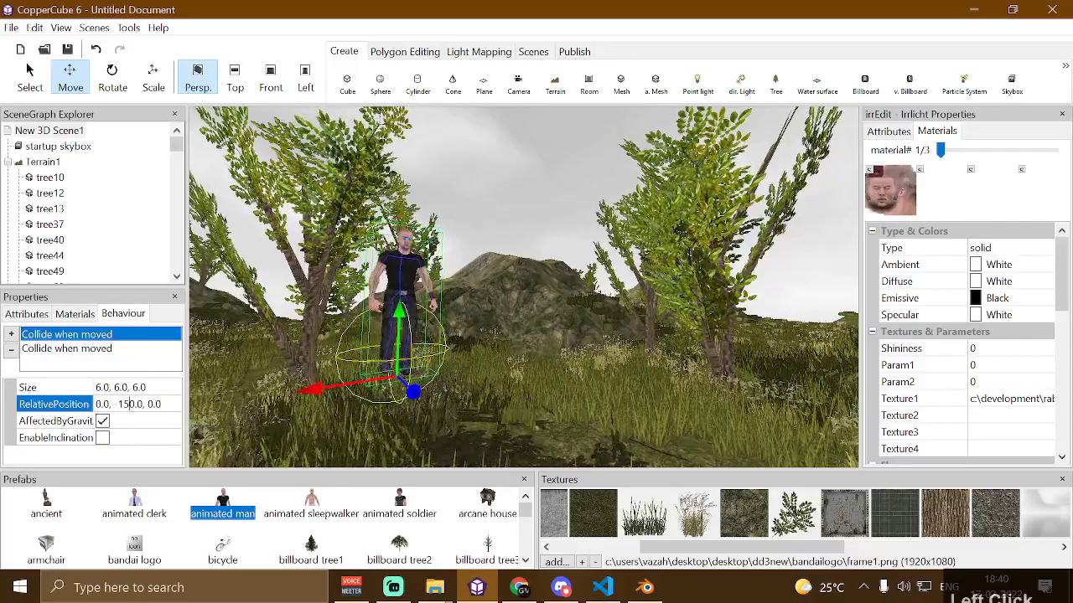
{"action": "key", "text": "BackSpace"}
{"action": "key", "text": "Return"}
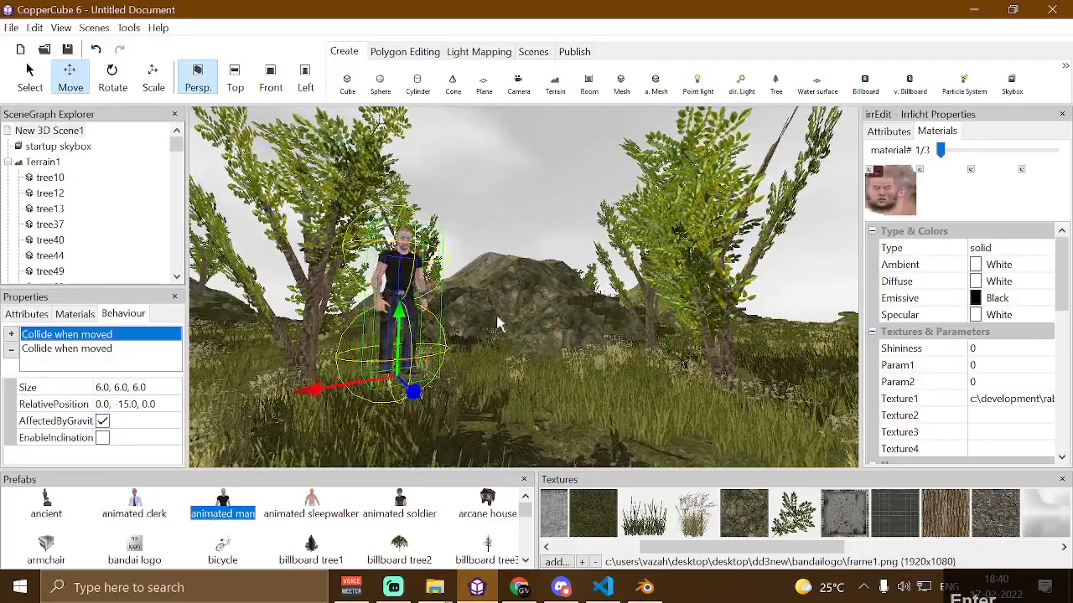
Test-run the scene to check the character's collision placement
{"action": "scroll", "coordinate": [497, 323], "scroll_direction": "up", "scroll_amount": 5}
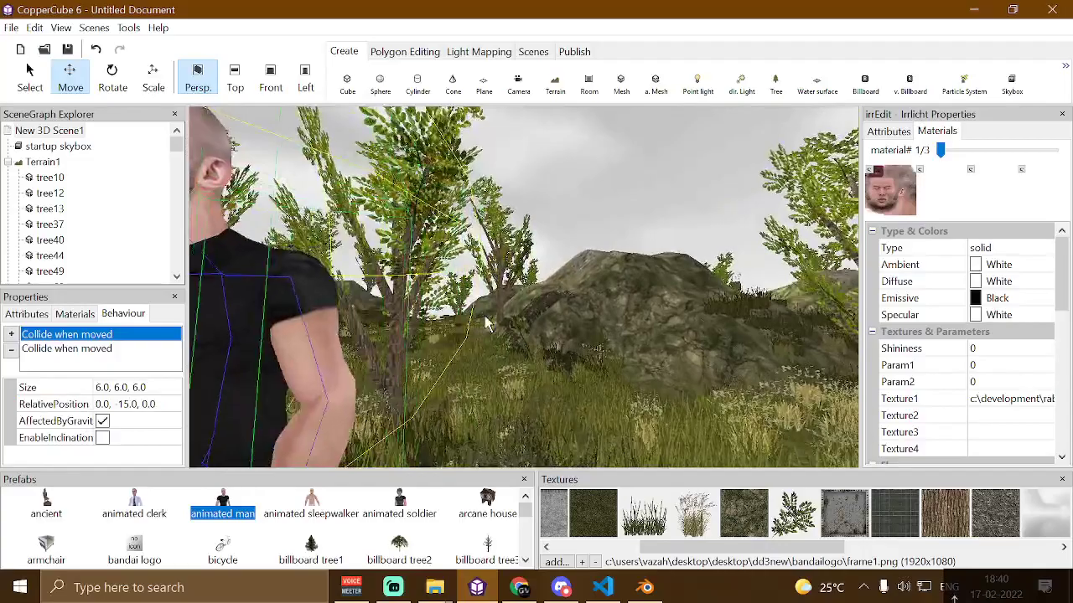
{"action": "scroll", "coordinate": [490, 326], "scroll_direction": "down", "scroll_amount": 5}
{"action": "right_click_drag", "start_coordinate": [363, 281], "coordinate": [615, 156]}
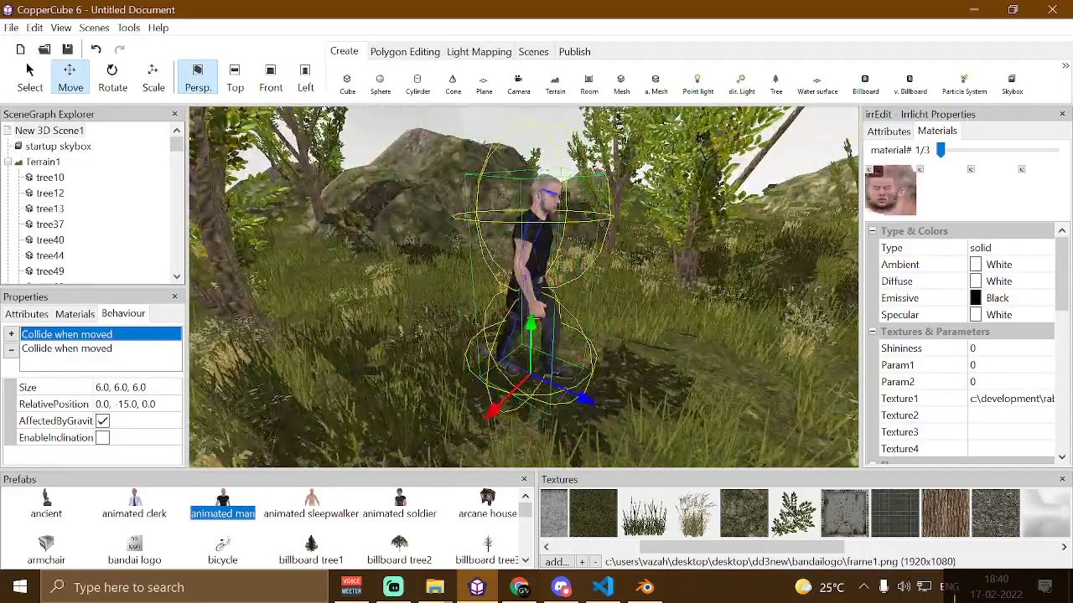
{"action": "left_click_drag", "start_coordinate": [567, 265], "coordinate": [525, 268]}
{"action": "scroll", "coordinate": [525, 268], "scroll_direction": "down", "scroll_amount": 3}
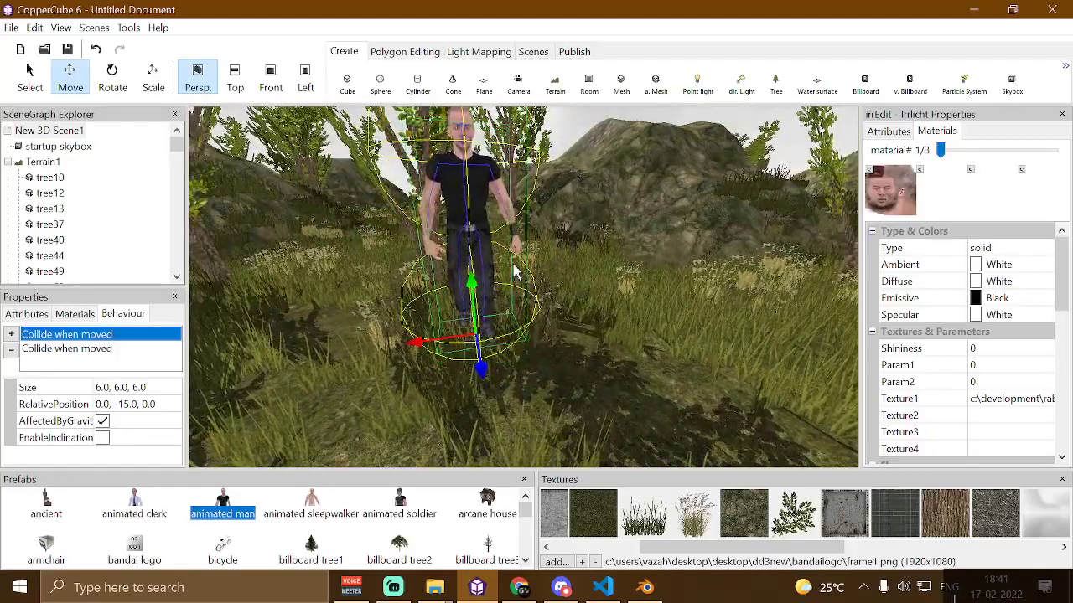
{"action": "key", "text": "F10"}
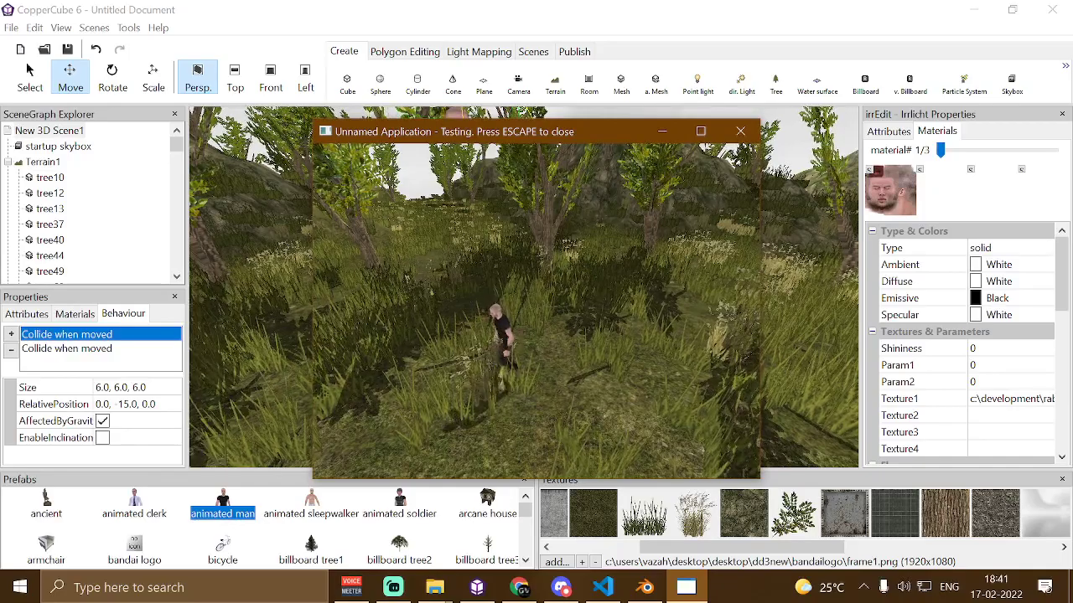
{"action": "key", "text": "Escape"}
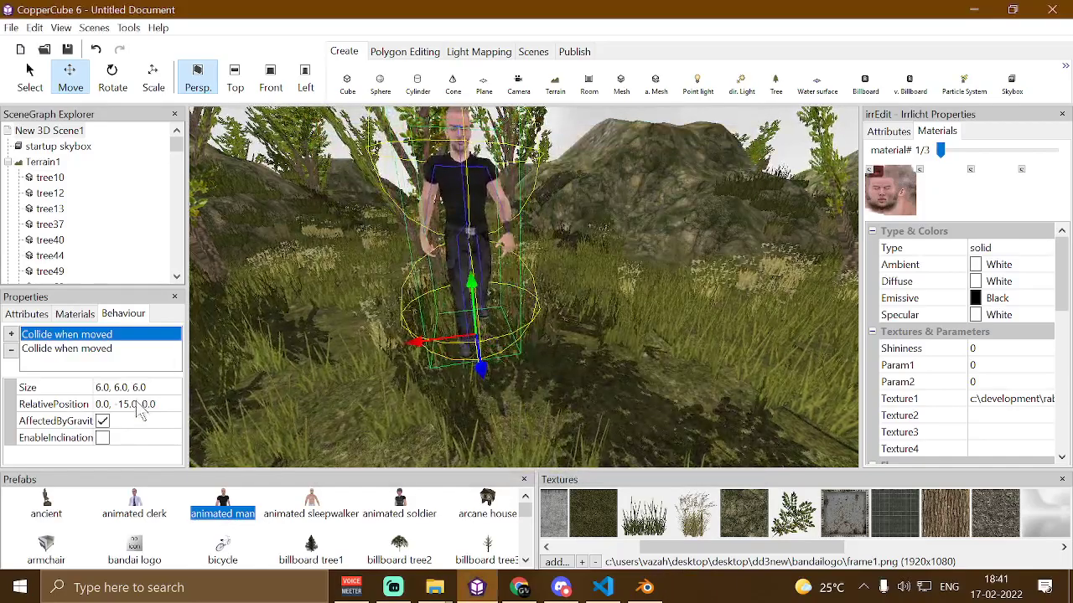
Turn off gravity for the Collide when moved behaviour offset by -15
{"action": "left_click", "coordinate": [102, 421]}
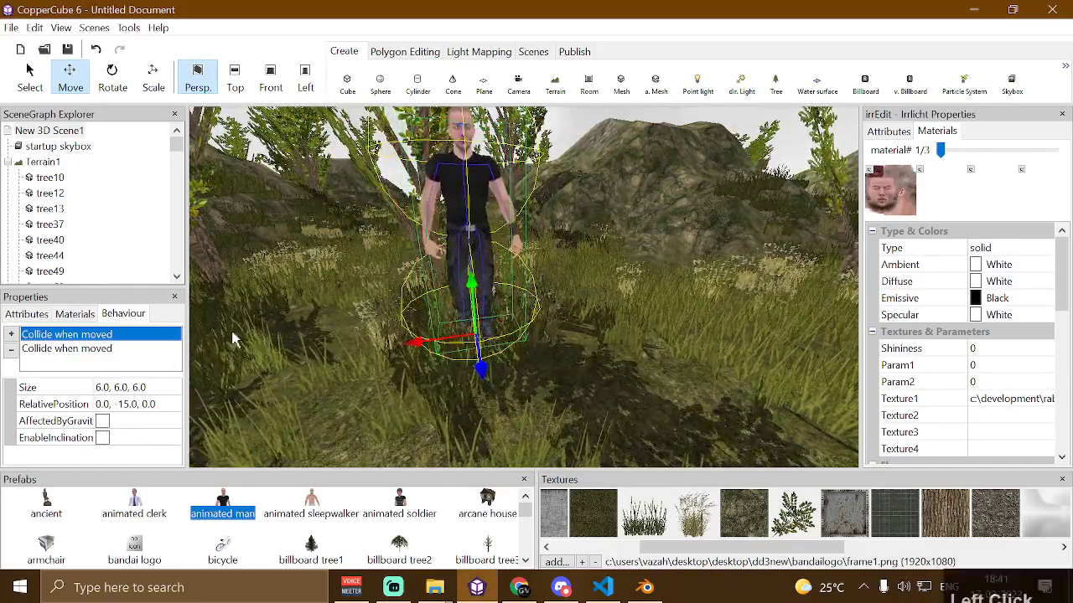
{"action": "left_click", "coordinate": [86, 347]}
{"action": "left_click", "coordinate": [88, 335]}
{"action": "left_click", "coordinate": [92, 351]}
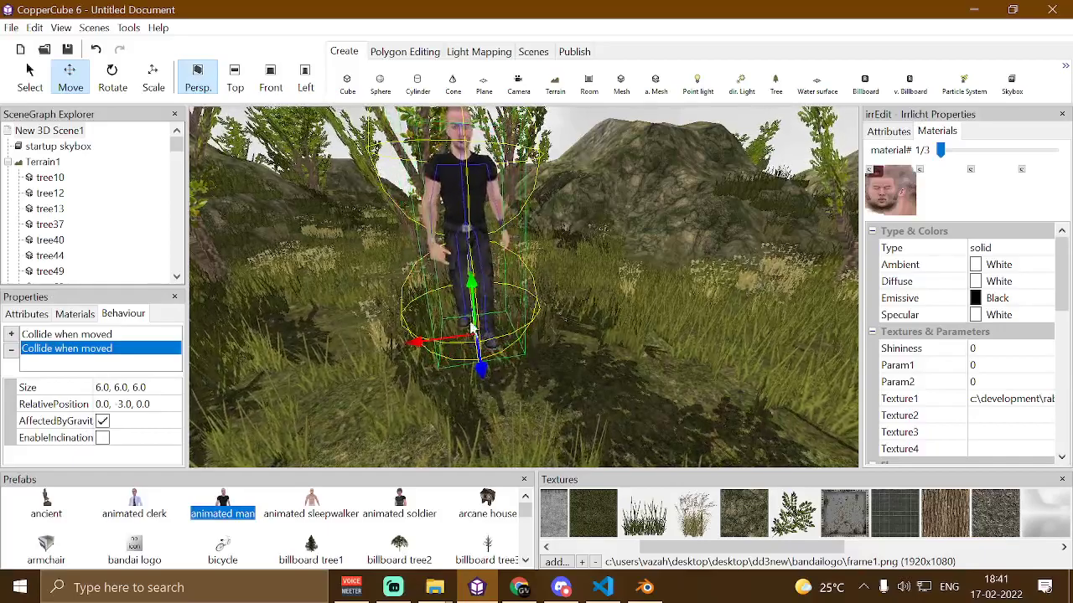
Test-run the scene and walk the character around with the movement keys
{"action": "key", "text": "F10"}
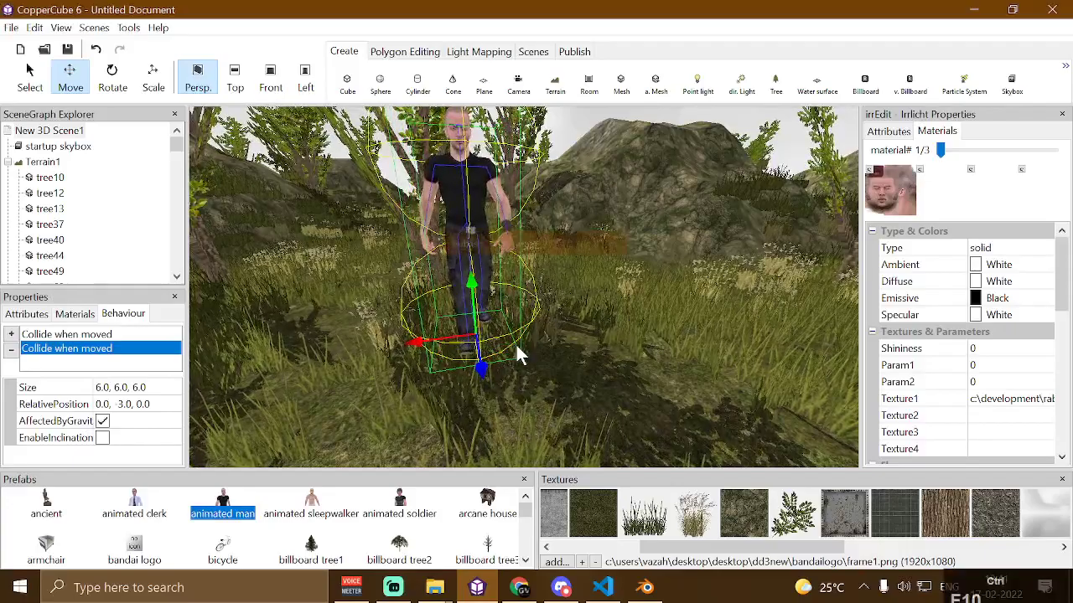
{"action": "key", "text": "w"}
{"action": "key", "text": "w"}
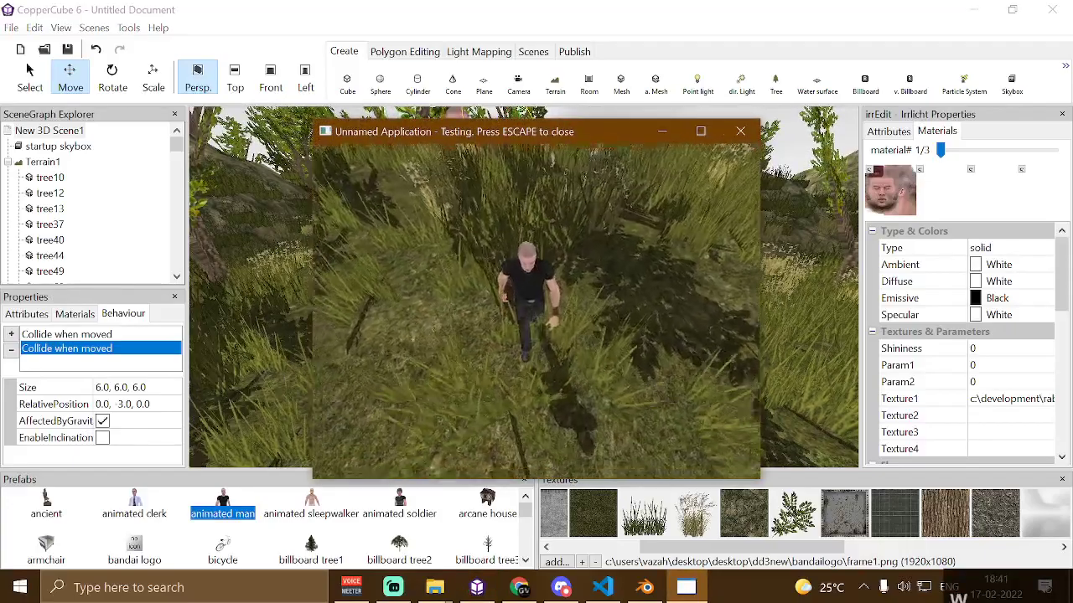
{"action": "key", "text": "s"}
{"action": "key", "text": "w"}
{"action": "key", "text": "s"}
{"action": "key", "text": "a"}
{"action": "key", "text": "w"}
{"action": "key", "text": "s"}
{"action": "key", "text": "w"}
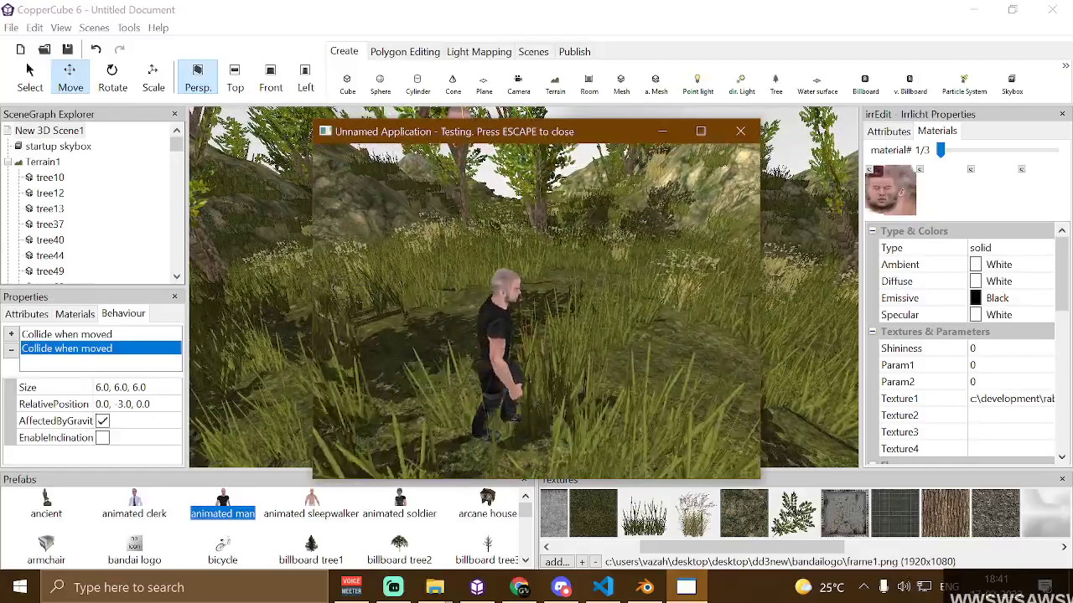
{"action": "key", "text": "a"}
{"action": "key", "text": "w"}
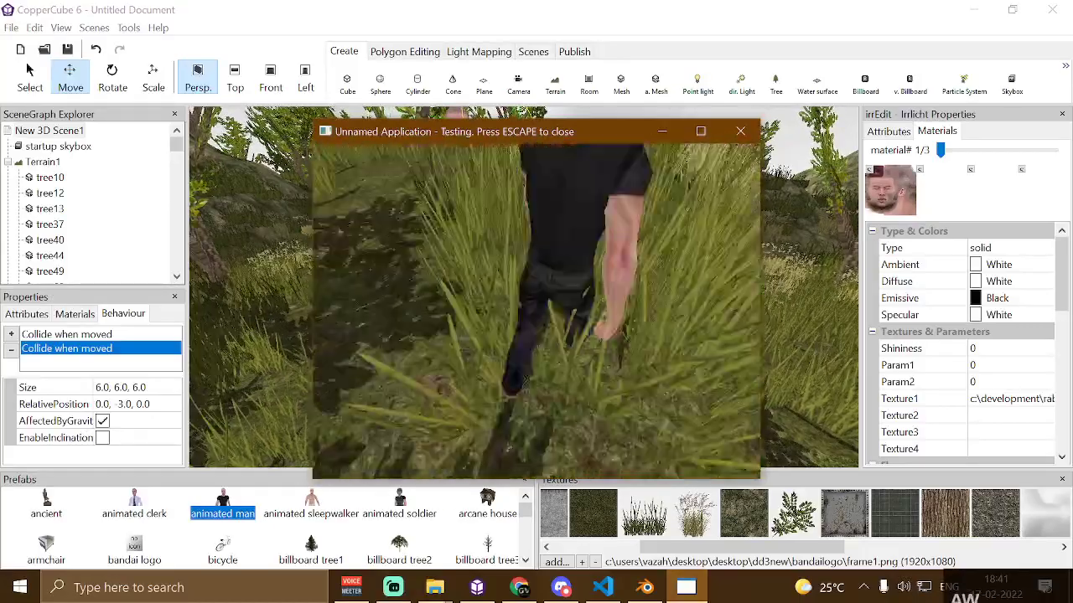
{"action": "key", "text": "s"}
{"action": "key", "text": "a"}
{"action": "key", "text": "w"}
{"action": "key", "text": "w"}
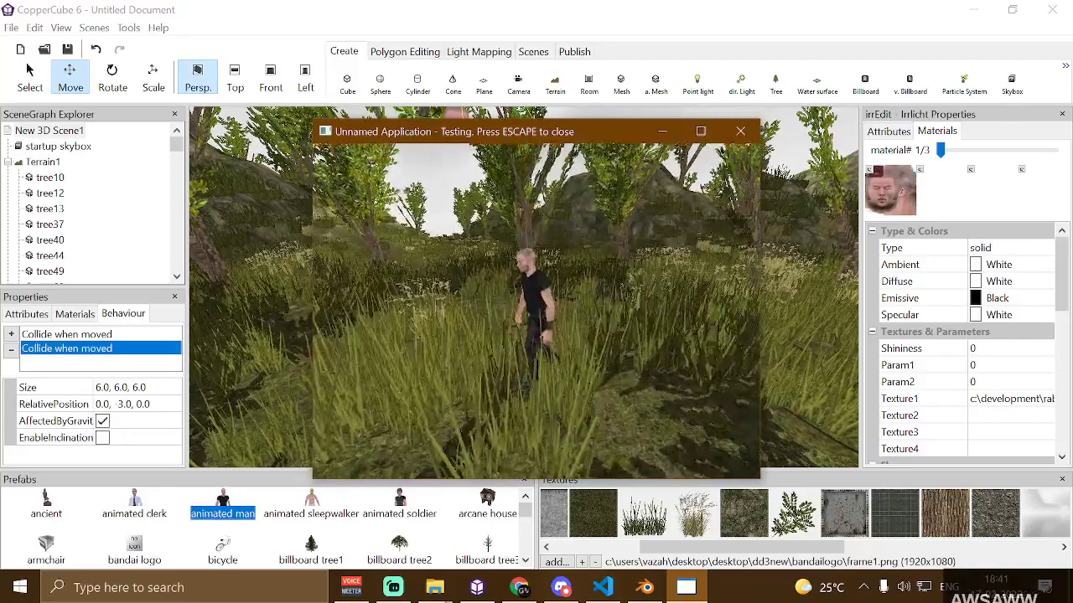
{"action": "key", "text": "Escape"}
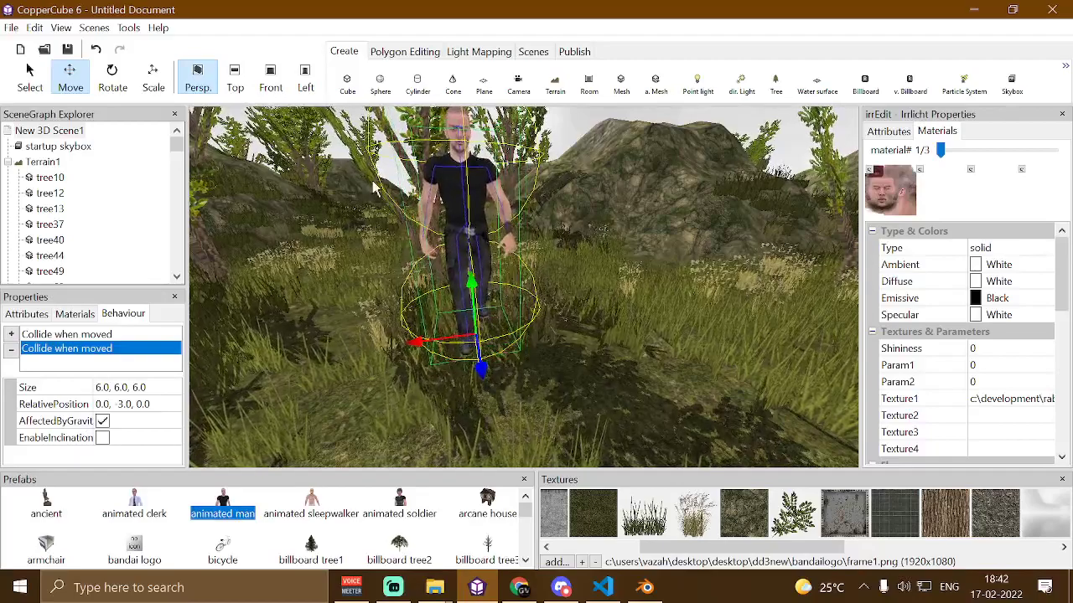
Create a 30 by 30 plane and give it a Collide when moved behaviour
{"action": "left_click", "coordinate": [484, 83]}
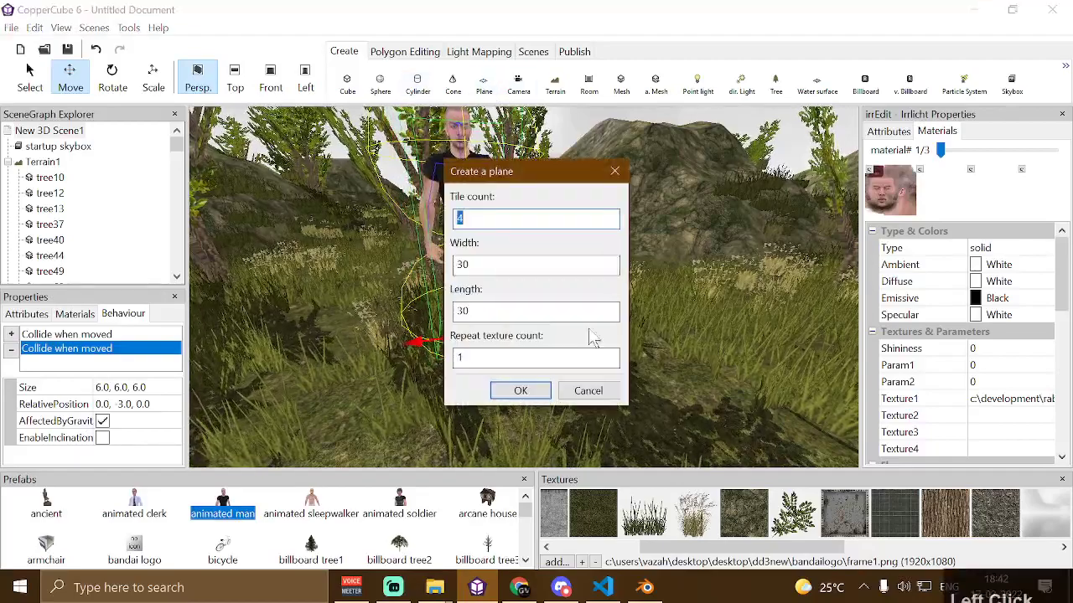
{"action": "left_click", "coordinate": [520, 390]}
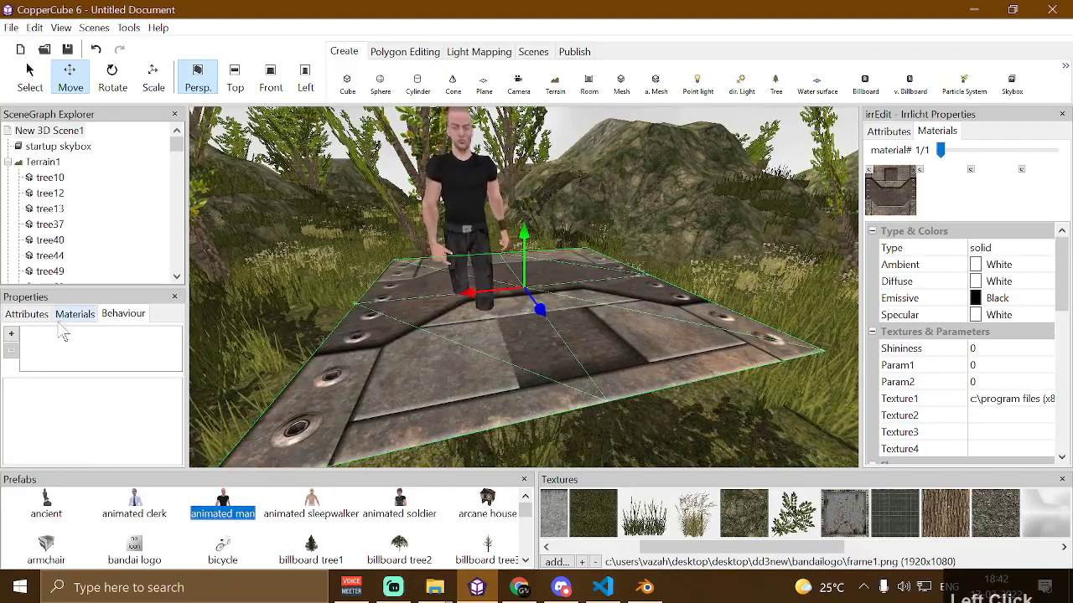
{"action": "left_click", "coordinate": [11, 334]}
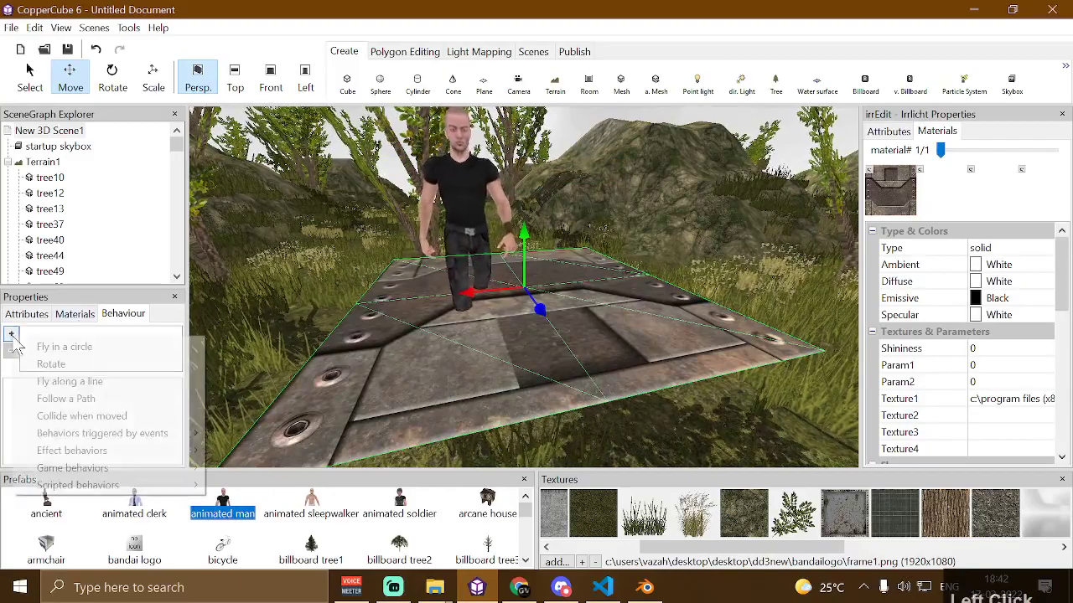
{"action": "left_click", "coordinate": [112, 419]}
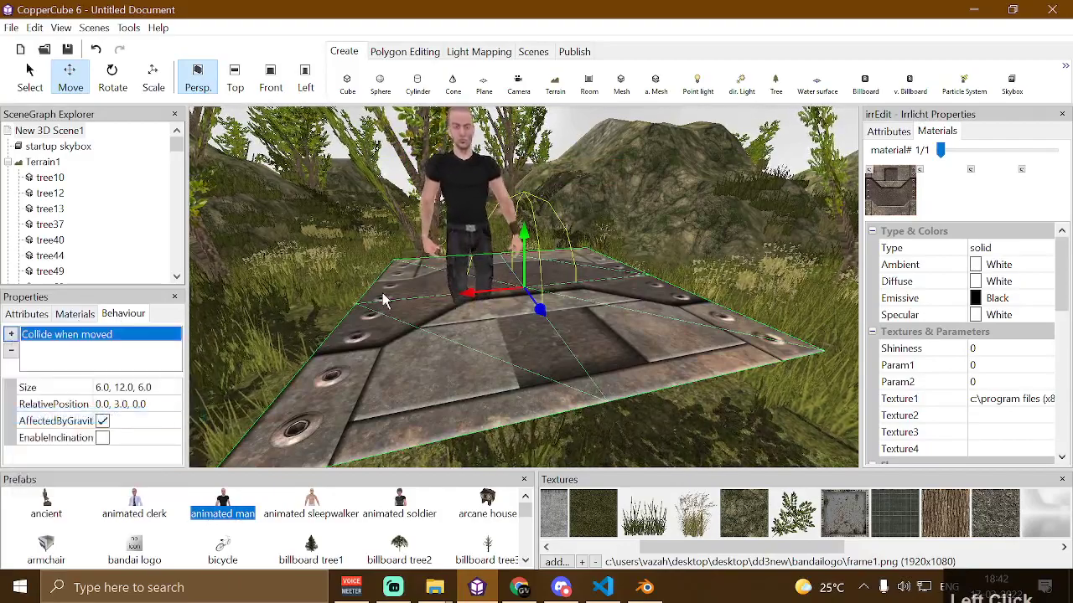
Delete the animated man from the scene and reselect the plane
{"action": "scroll", "coordinate": [402, 331], "scroll_direction": "up", "scroll_amount": 5}
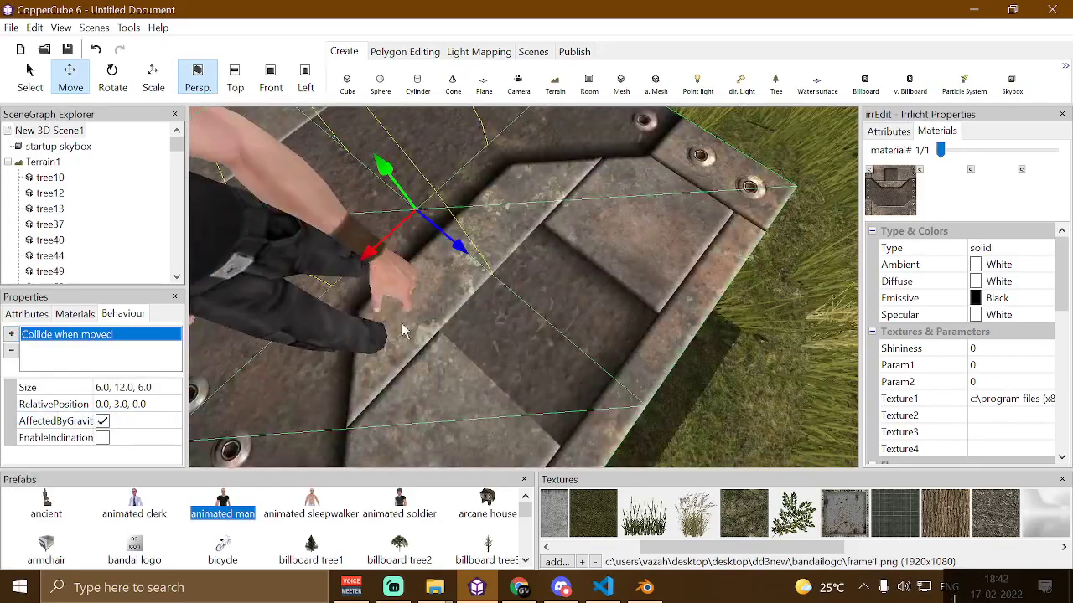
{"action": "scroll", "coordinate": [323, 267], "scroll_direction": "down", "scroll_amount": 5}
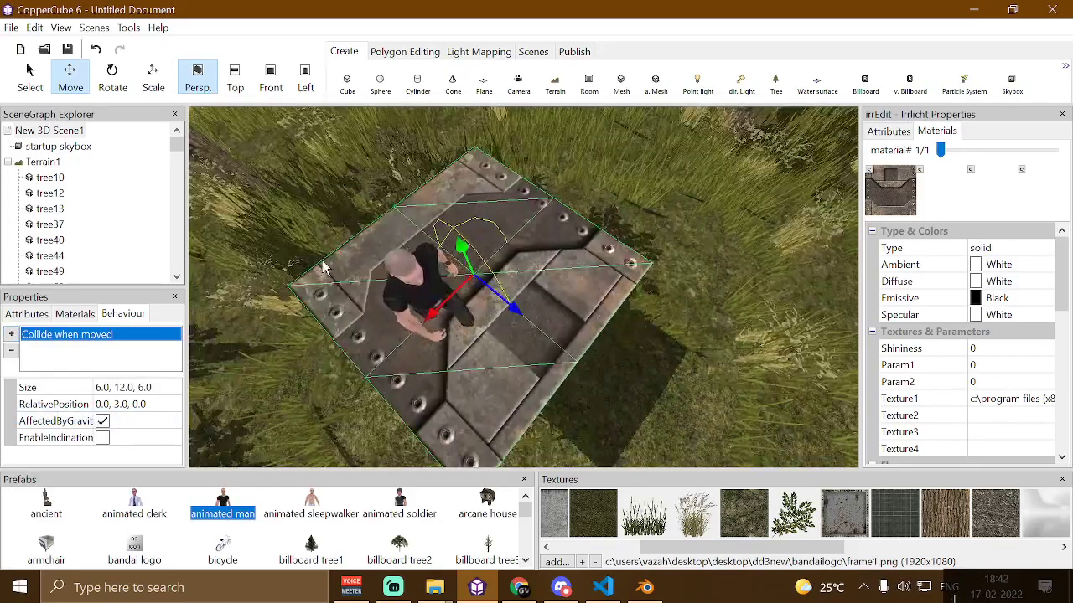
{"action": "left_click", "coordinate": [408, 299]}
{"action": "key", "text": "Delete"}
{"action": "left_click", "coordinate": [471, 295]}
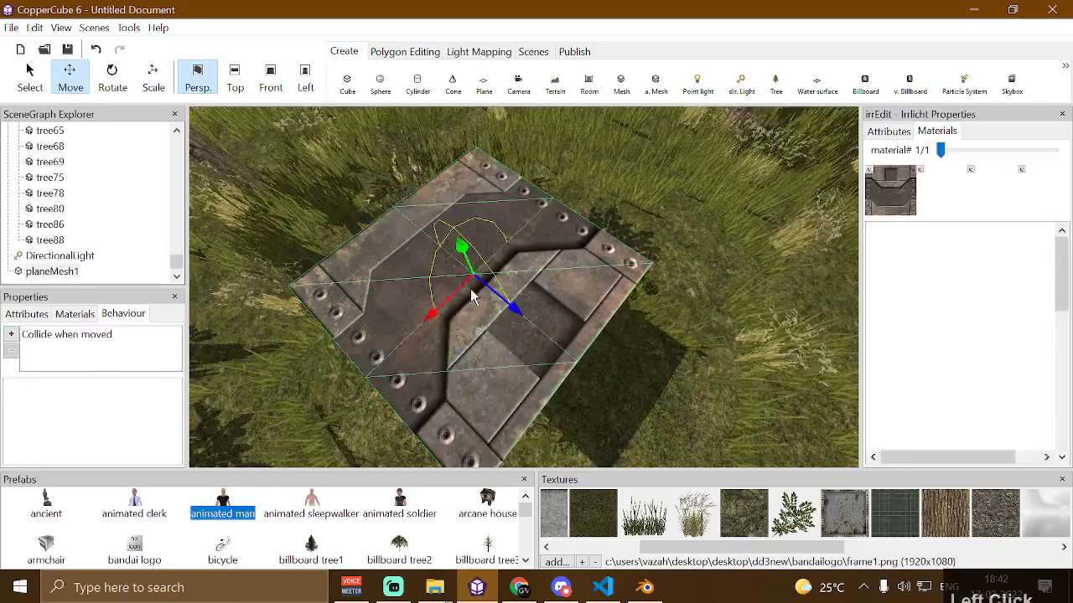
Set the plane's collision size to 10, 1, 10 and its relative position to 0, 0, 0
{"action": "left_click", "coordinate": [87, 336]}
{"action": "left_click", "coordinate": [126, 387]}
{"action": "left_click", "coordinate": [125, 387]}
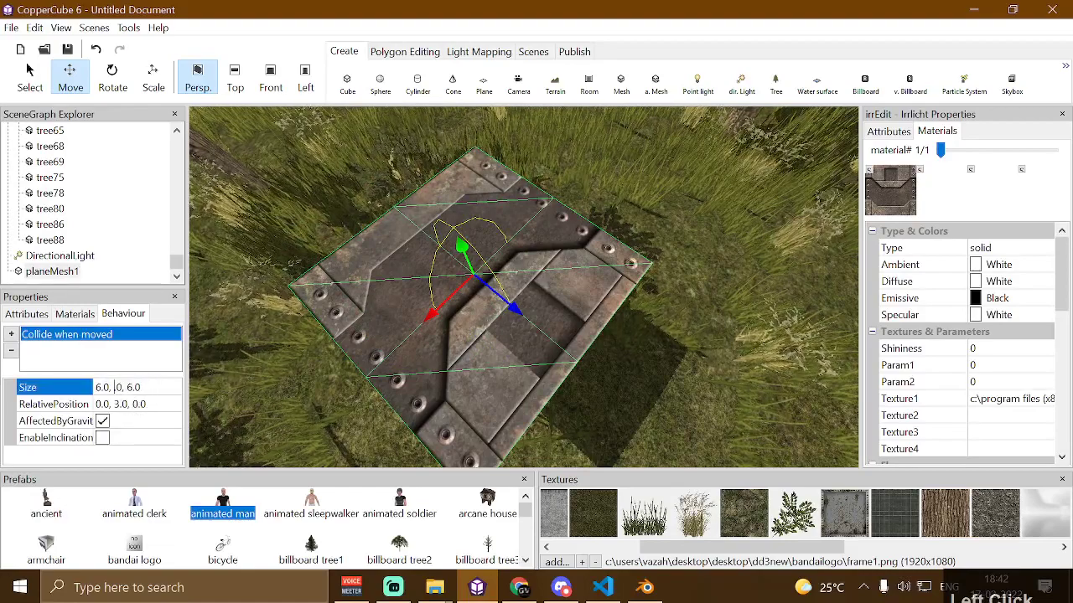
{"action": "type", "text": "1"}
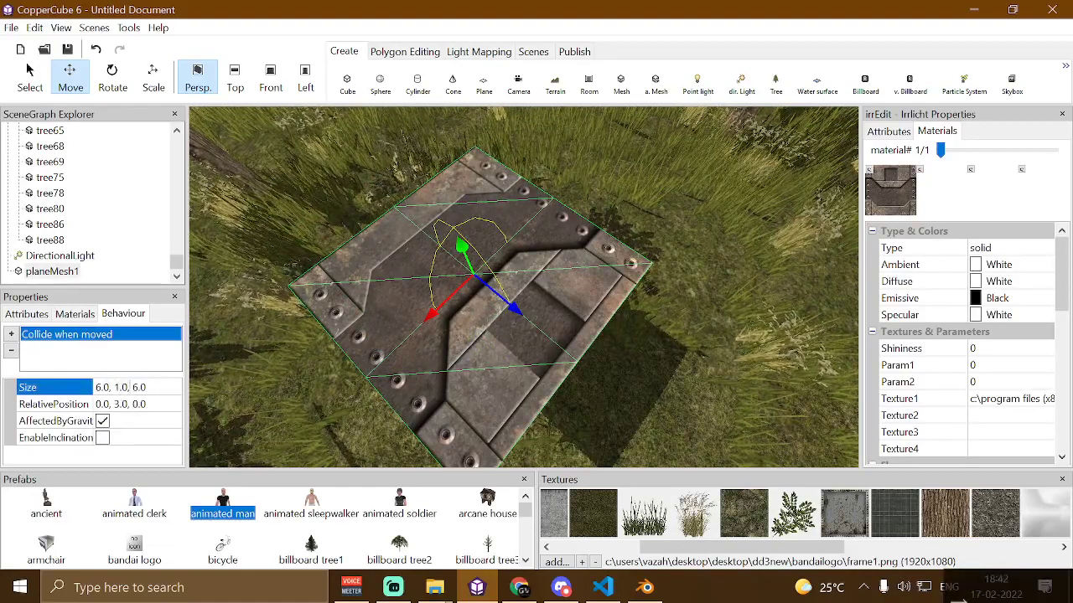
{"action": "key", "text": "Return"}
{"action": "left_click", "coordinate": [119, 390]}
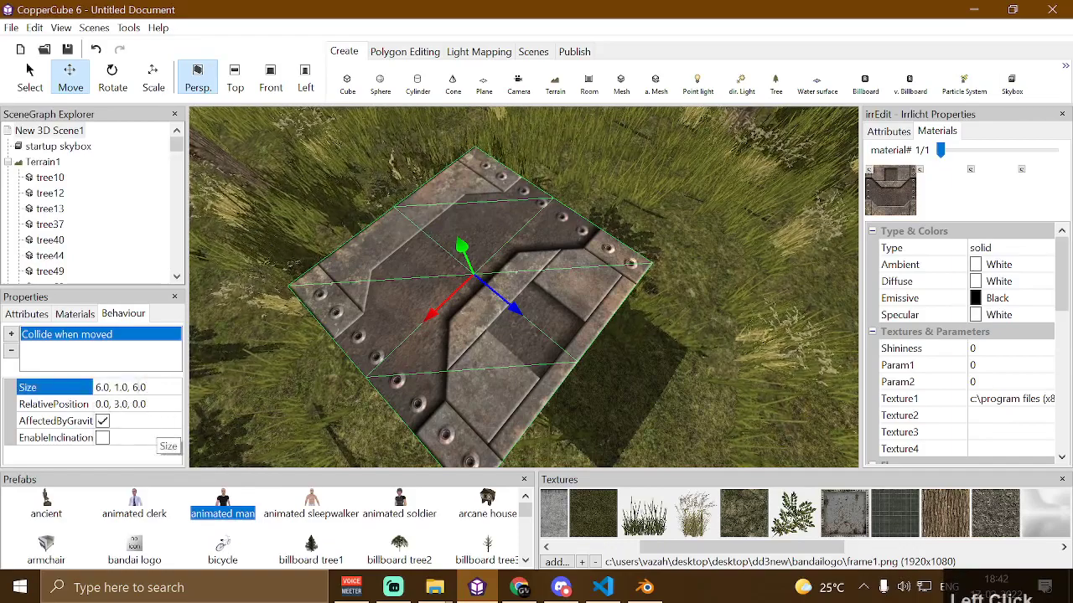
{"action": "key", "text": "Delete"}
{"action": "type", "text": "1.0, "}
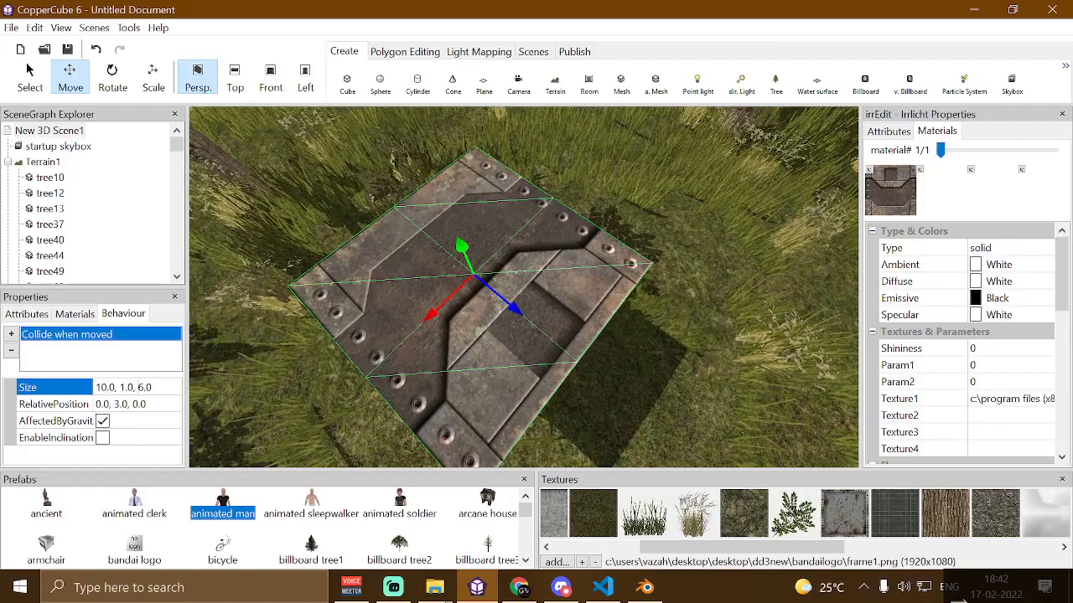
{"action": "type", "text": "1"}
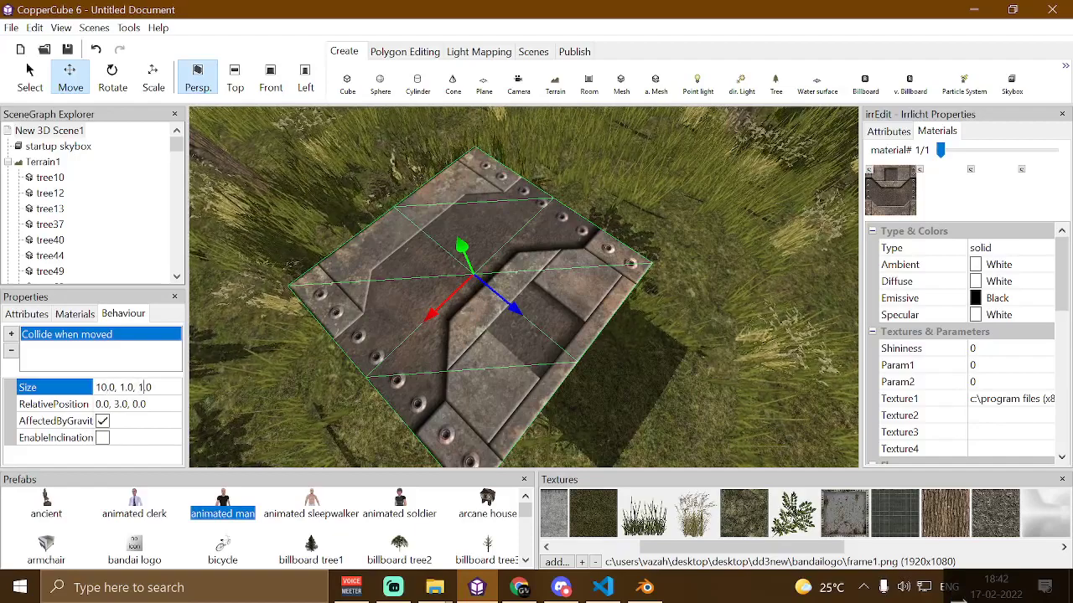
{"action": "type", "text": "0"}
{"action": "key", "text": "Return"}
{"action": "left_click", "coordinate": [117, 404]}
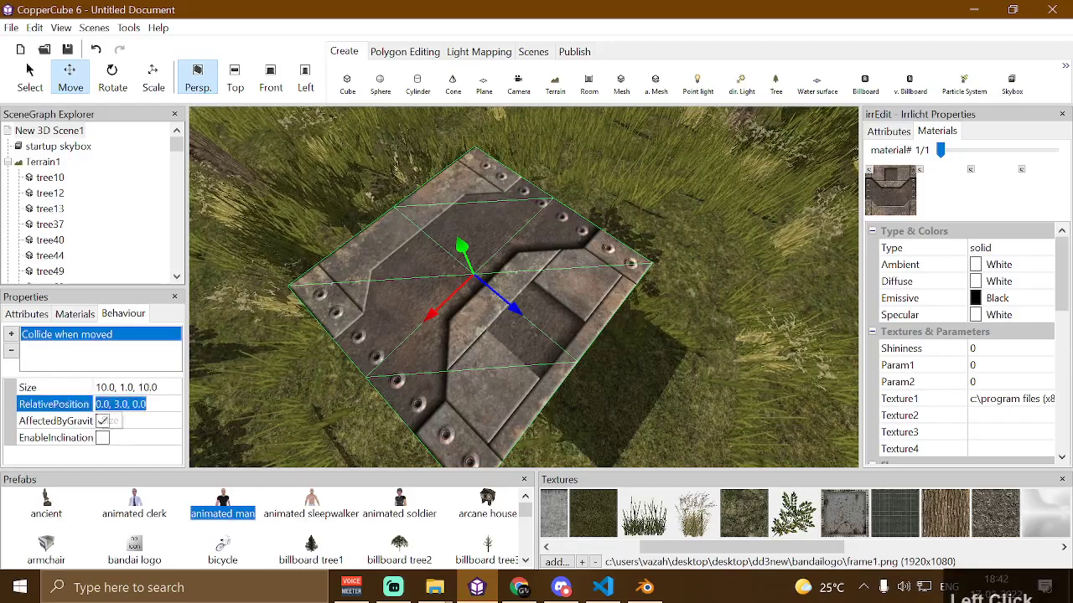
{"action": "key", "text": "Return"}
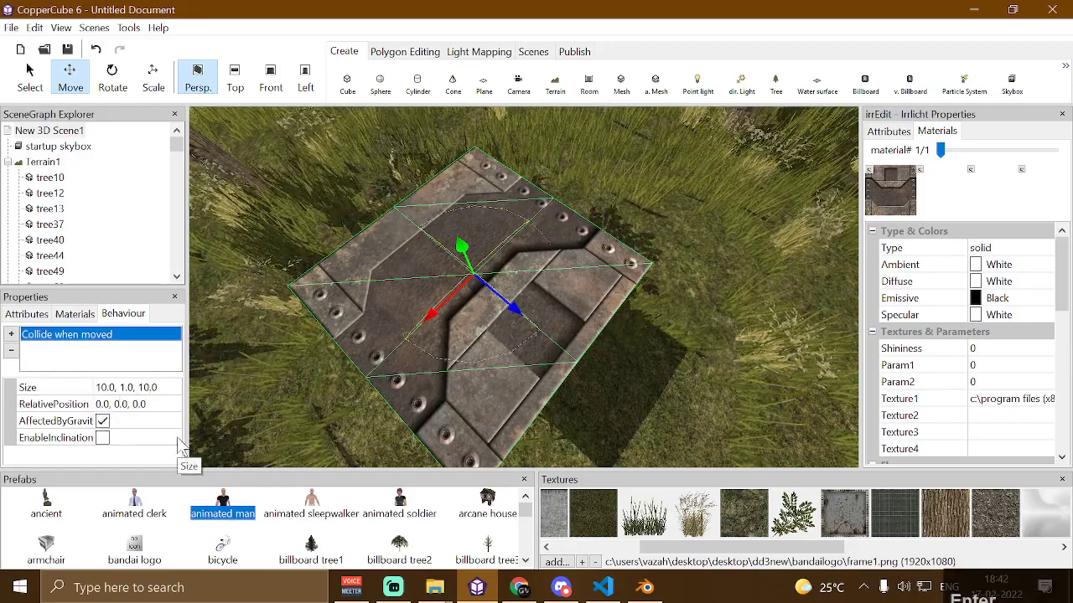
Change the plane's collision size to 10, 1, 20
{"action": "scroll", "coordinate": [336, 314], "scroll_direction": "up", "scroll_amount": 8}
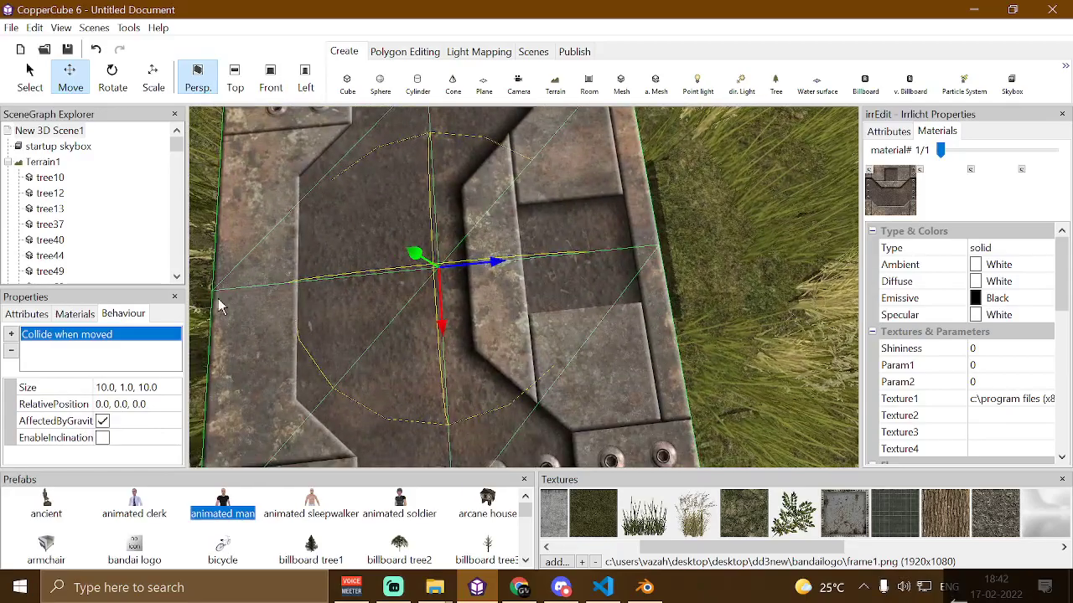
{"action": "left_click", "coordinate": [159, 387]}
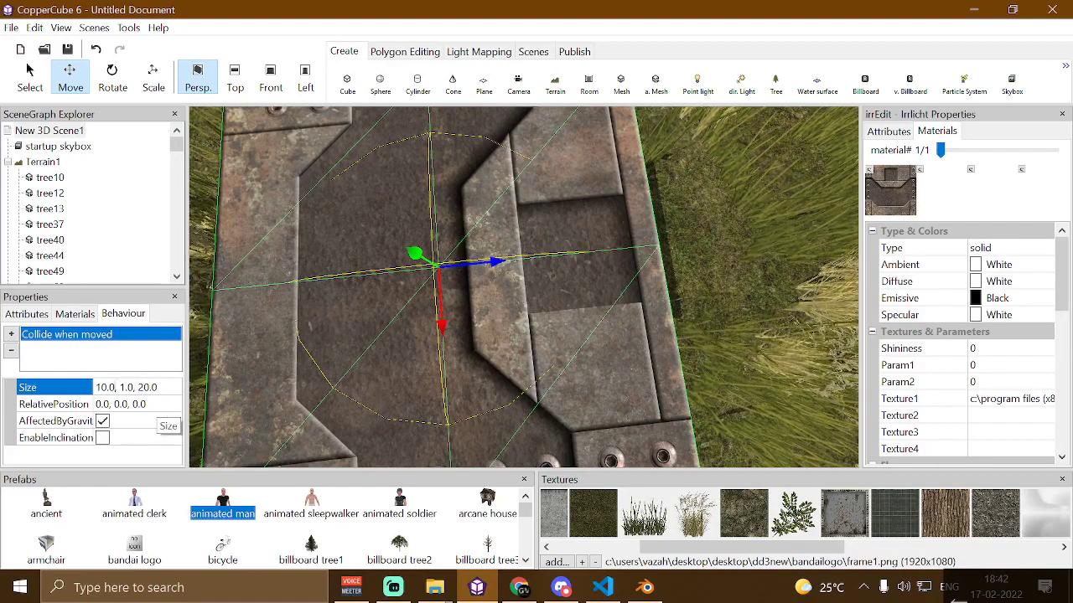
Set the plane's collision size to 20, 1, 20
{"action": "key", "text": "Delete"}
{"action": "type", "text": "2"}
{"action": "key", "text": "Return"}
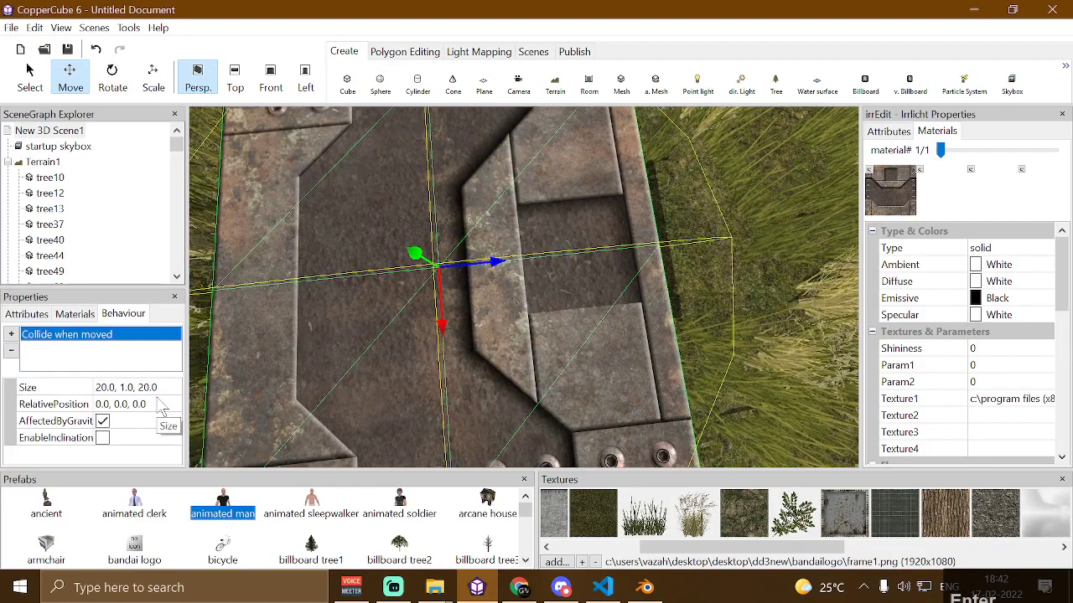
Change the plane's collision size to 15, 1, 15
{"action": "left_click_drag", "start_coordinate": [322, 266], "coordinate": [343, 275]}
{"action": "scroll", "coordinate": [343, 276], "scroll_direction": "down", "scroll_amount": 6}
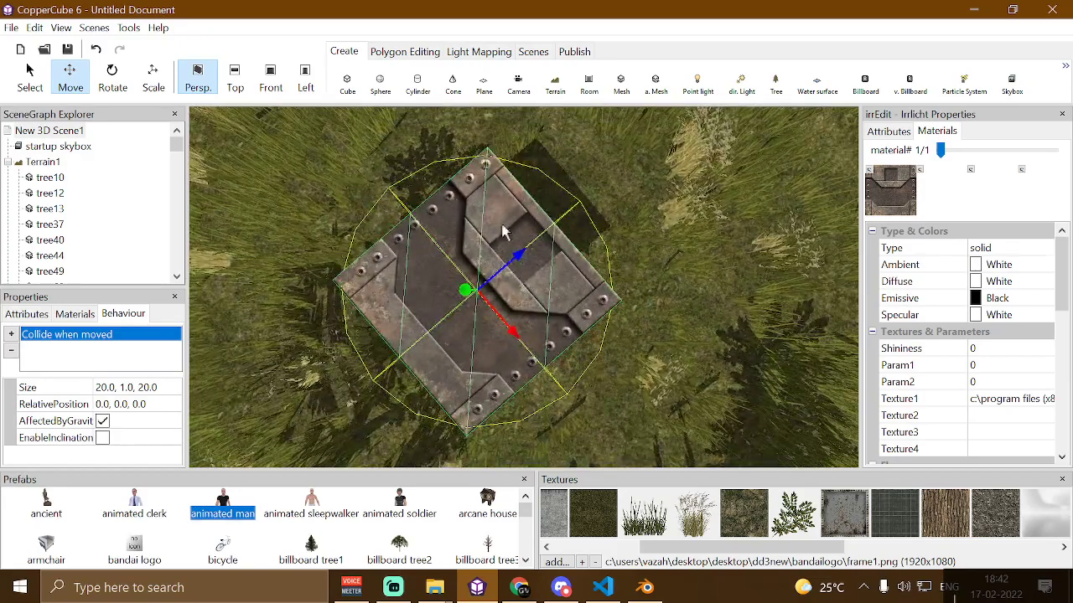
{"action": "left_click_drag", "start_coordinate": [408, 187], "coordinate": [329, 310]}
{"action": "scroll", "coordinate": [421, 197], "scroll_direction": "up", "scroll_amount": 4}
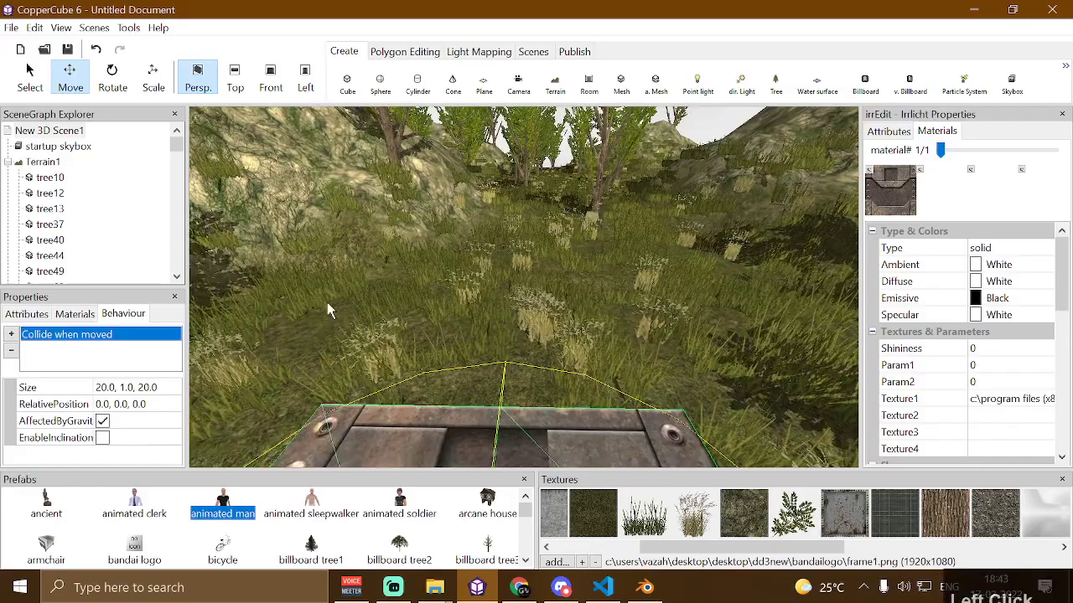
{"action": "left_click", "coordinate": [148, 388]}
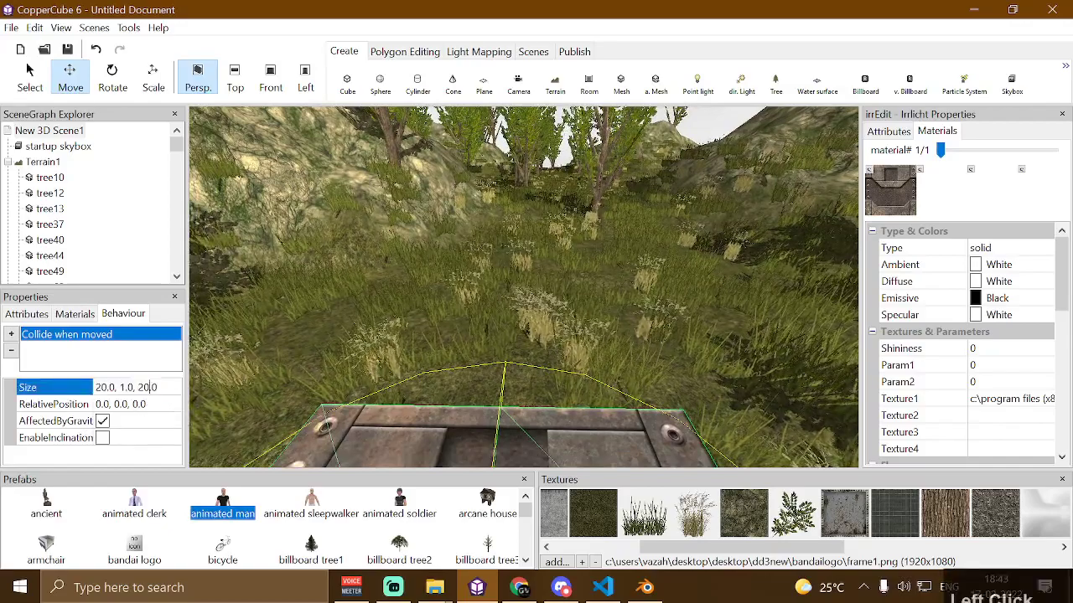
{"action": "type", "text": "15"}
{"action": "key", "text": "Return"}
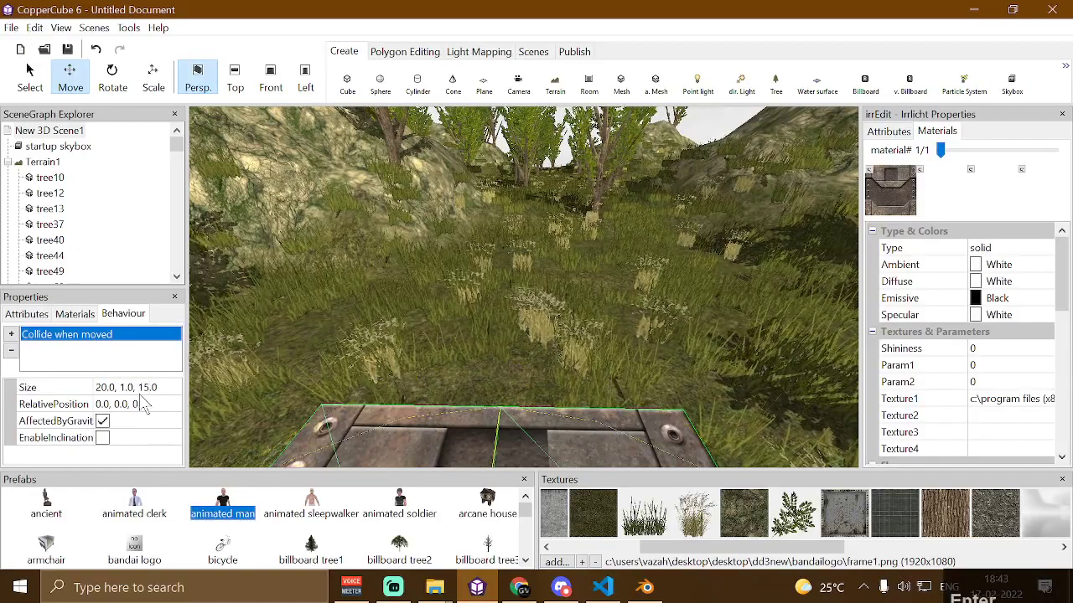
{"action": "left_click", "coordinate": [109, 395]}
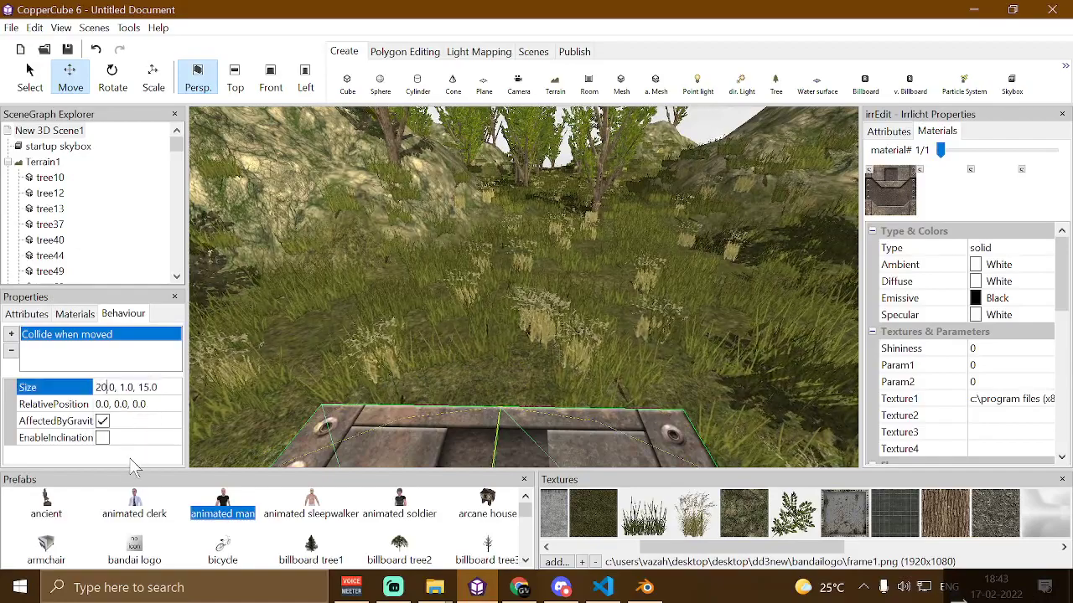
{"action": "type", "text": "15"}
{"action": "key", "text": "Return"}
Paste a second Collide when moved behaviour onto the plane and select it
{"action": "key", "text": "ctrl"}
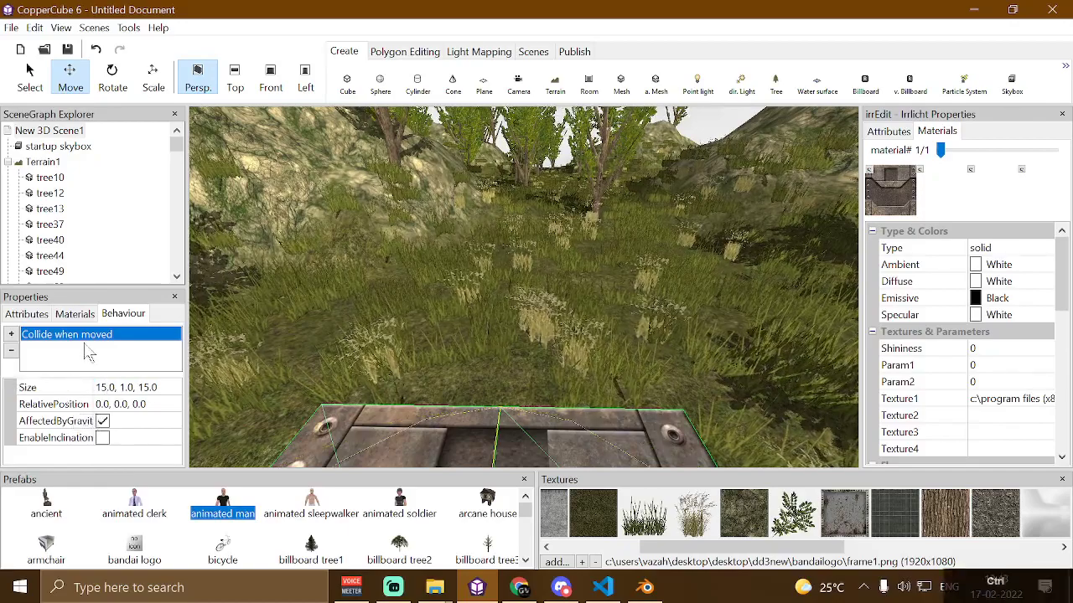
{"action": "key", "text": "ctrl+v"}
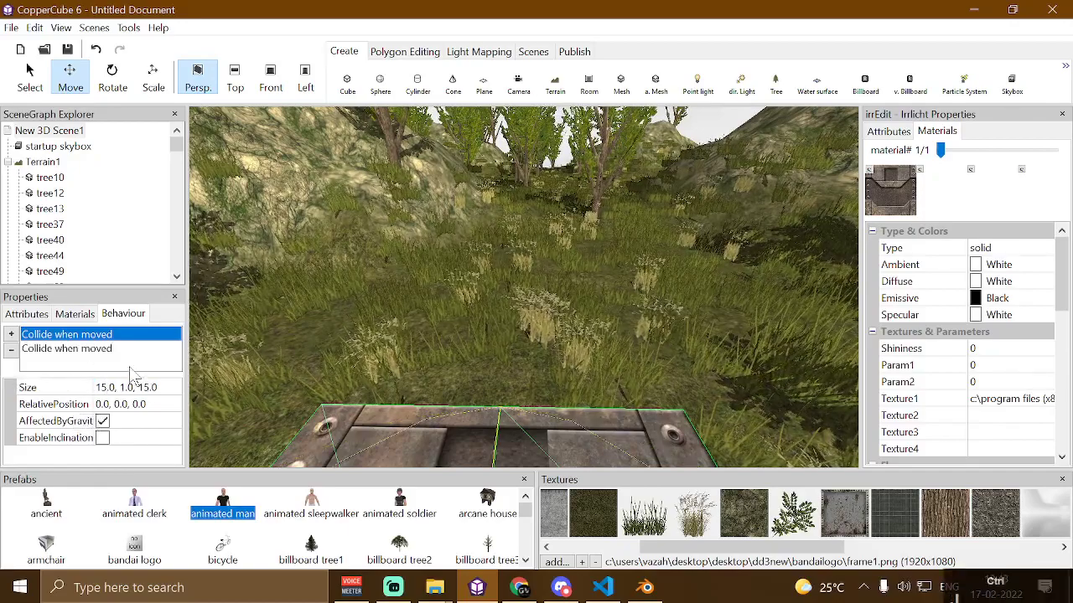
{"action": "left_click", "coordinate": [104, 350]}
Set the second collision behaviour's size to 5, 1, 5
{"action": "left_click_drag", "start_coordinate": [434, 282], "coordinate": [435, 308]}
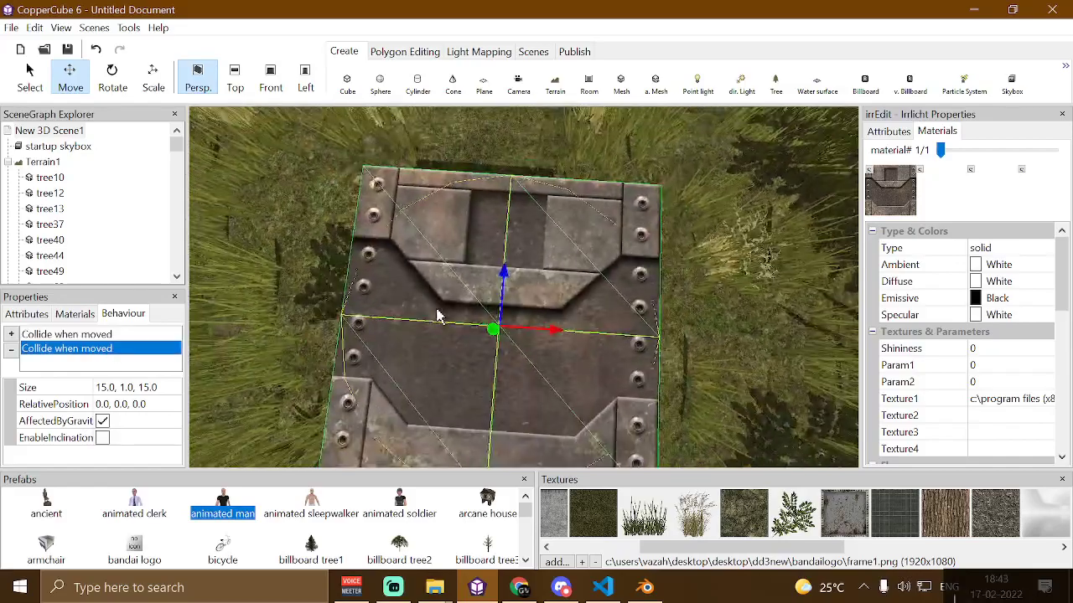
{"action": "scroll", "coordinate": [436, 308], "scroll_direction": "down", "scroll_amount": 1}
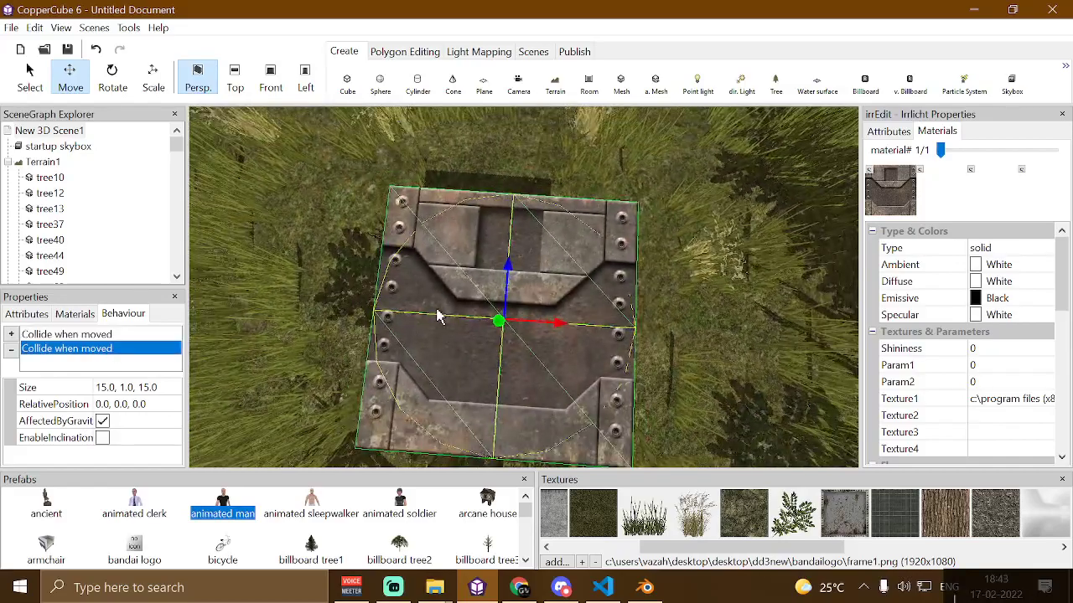
{"action": "left_click", "coordinate": [140, 387]}
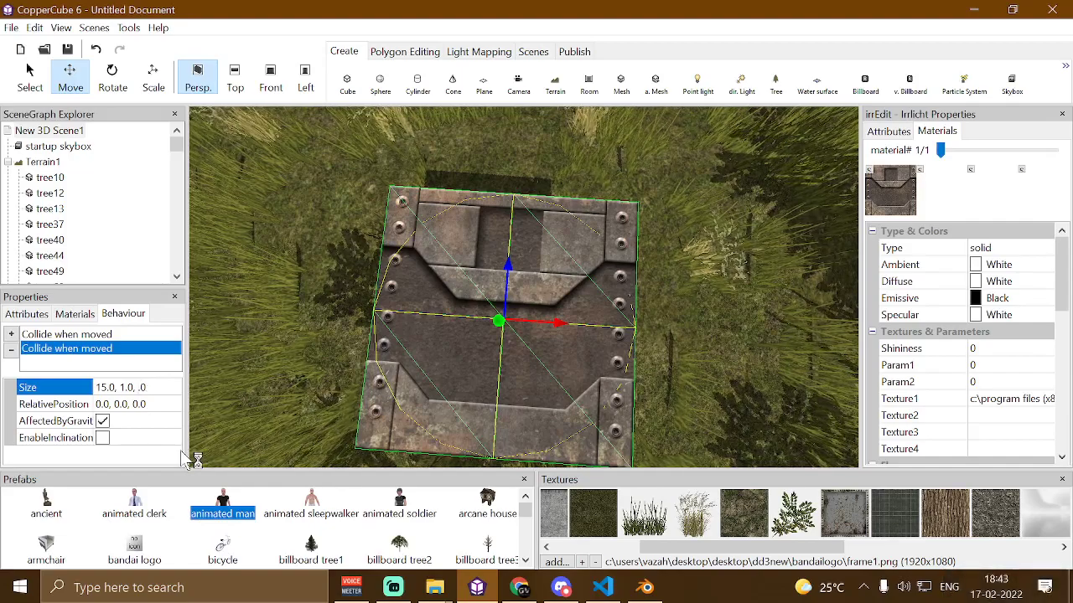
{"action": "key", "text": "Left"}
{"action": "key", "text": "BackSpace"}
{"action": "key", "text": "Return"}
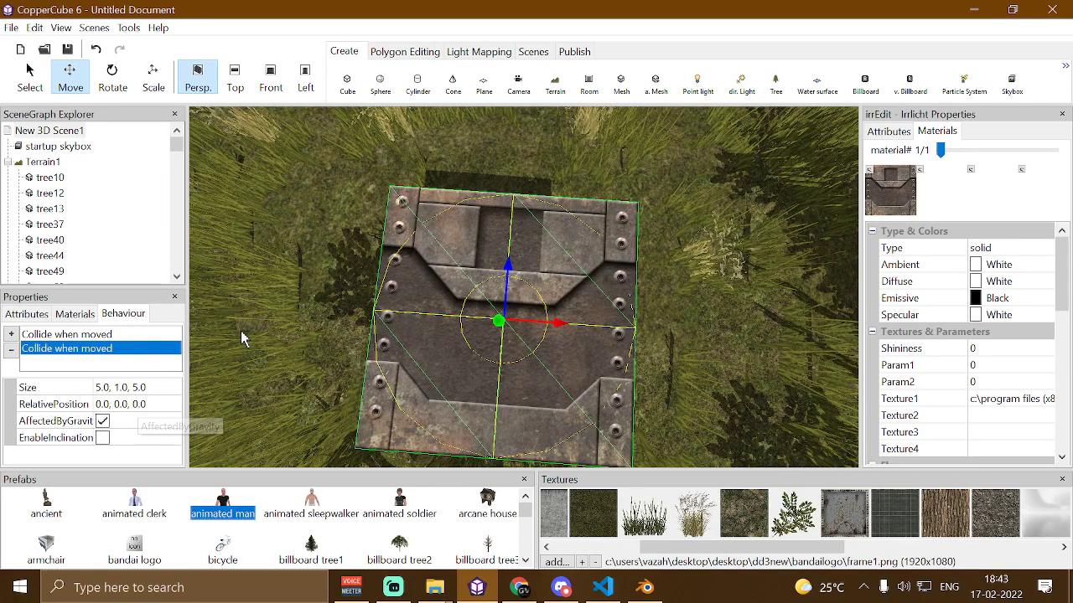
Set the second collision behaviour's relative position to 10, 0, 10
{"action": "left_click", "coordinate": [75, 404]}
{"action": "type", "text": "1"}
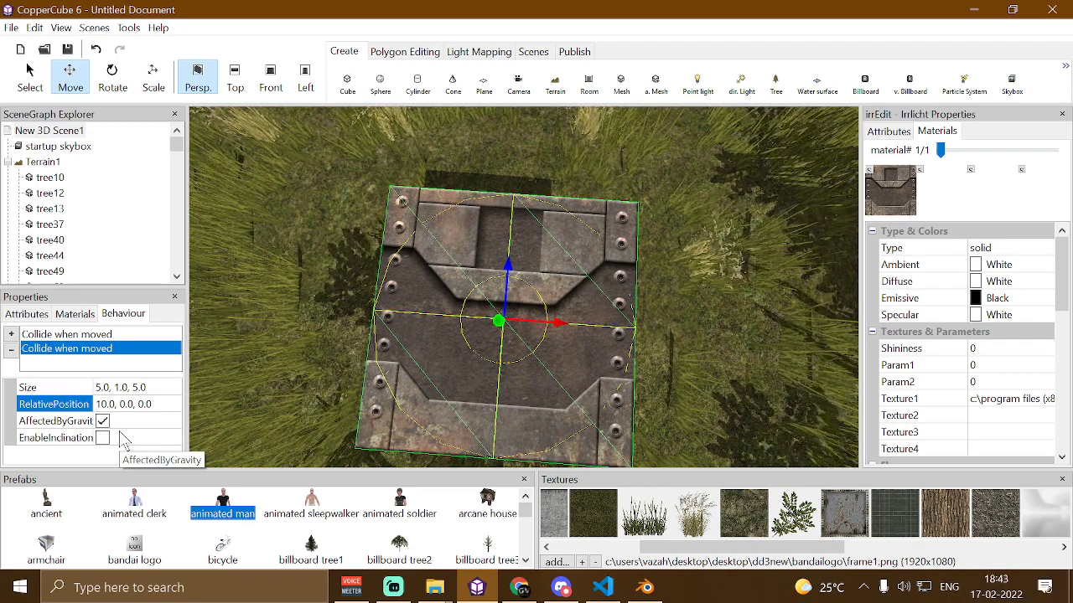
{"action": "key", "text": "Return"}
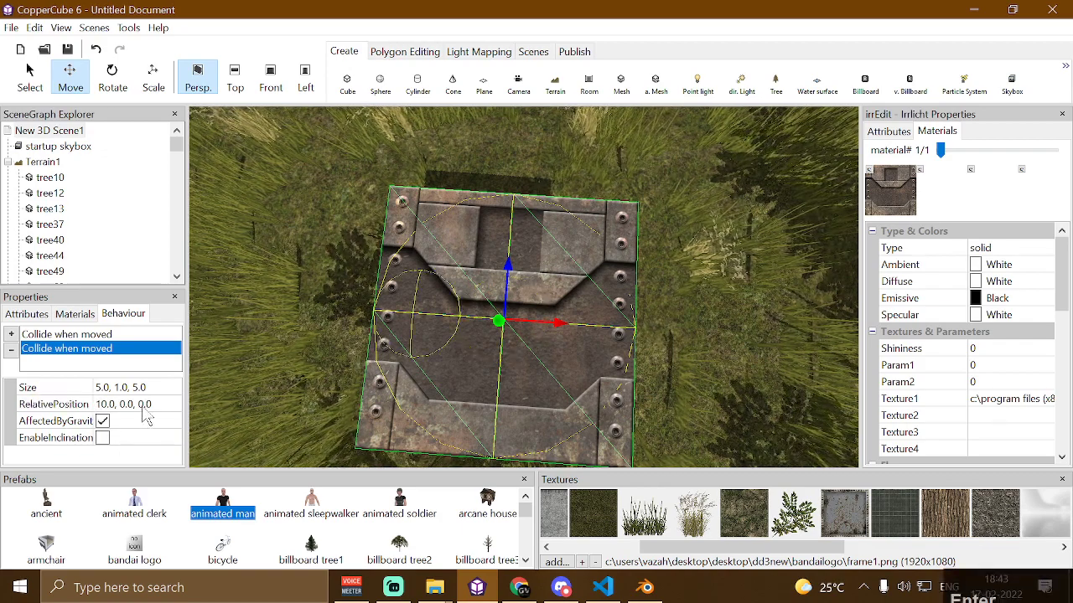
{"action": "left_click", "coordinate": [125, 404]}
{"action": "left_click", "coordinate": [138, 403]}
{"action": "type", "text": "1"}
{"action": "key", "text": "Return"}
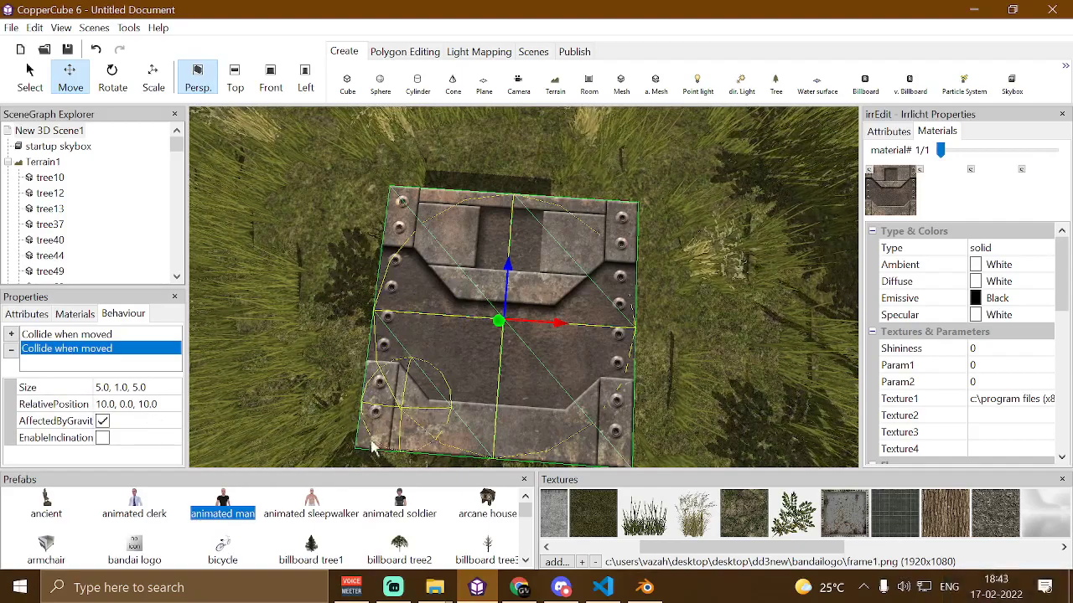
Set the second collision behaviour's size to 3, 1, 3
{"action": "left_click", "coordinate": [134, 389]}
{"action": "key", "text": "BackSpace"}
{"action": "key", "text": "BackSpace"}
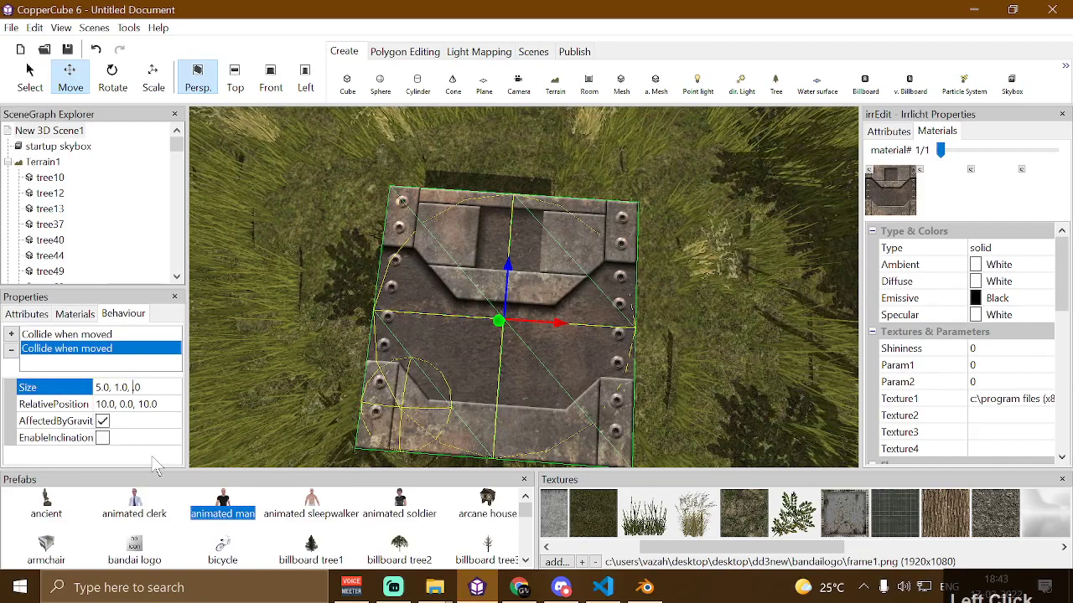
{"action": "type", "text": "3"}
{"action": "key", "text": "BackSpace"}
{"action": "type", "text": "3"}
{"action": "key", "text": "Return"}
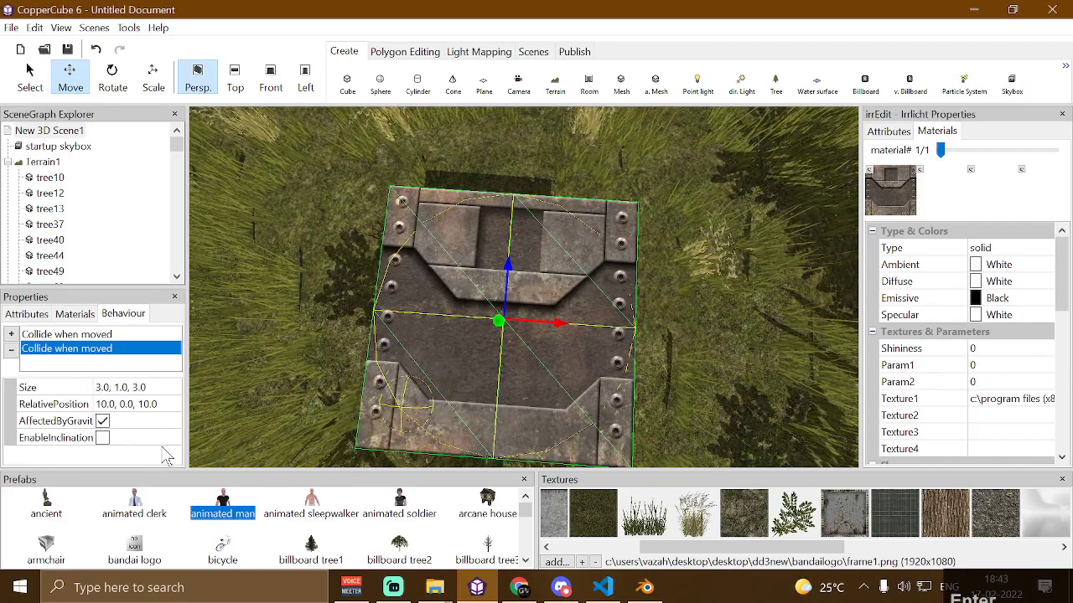
Set the second collision behaviour's relative position to 12, 0, 12
{"action": "left_click", "coordinate": [149, 404]}
{"action": "key", "text": "BackSpace"}
{"action": "type", "text": "5"}
{"action": "key", "text": "BackSpace"}
{"action": "type", "text": "5"}
{"action": "key", "text": "Return"}
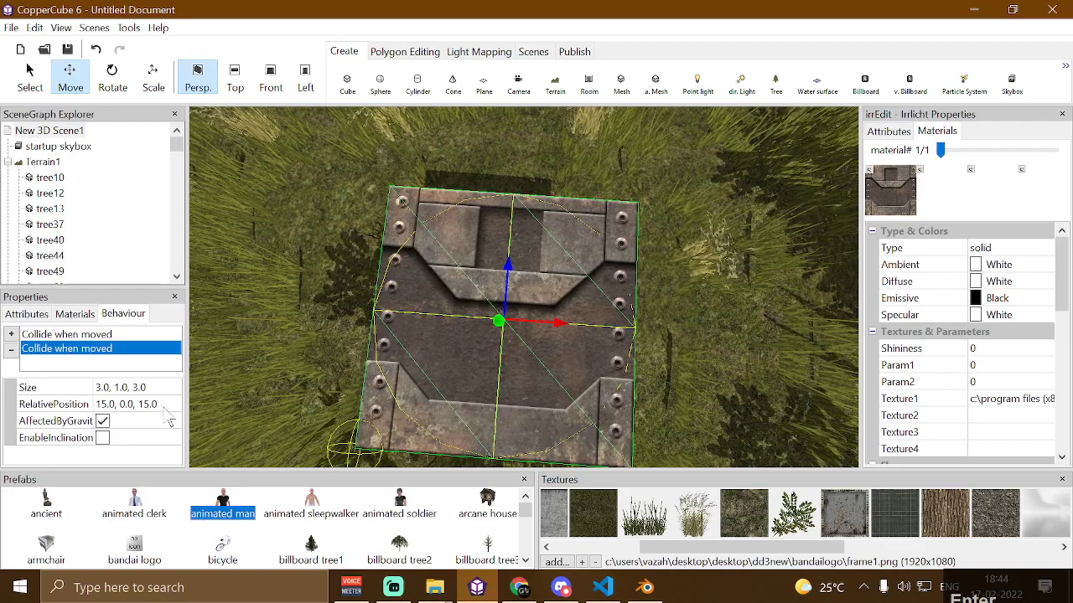
{"action": "left_click", "coordinate": [147, 404]}
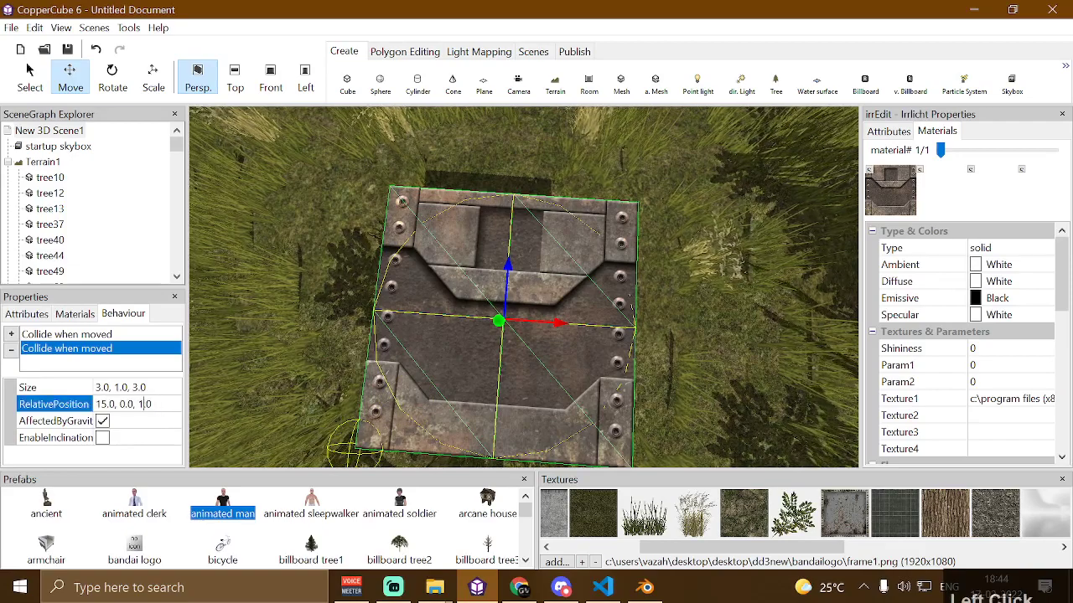
{"action": "key", "text": "Left"}
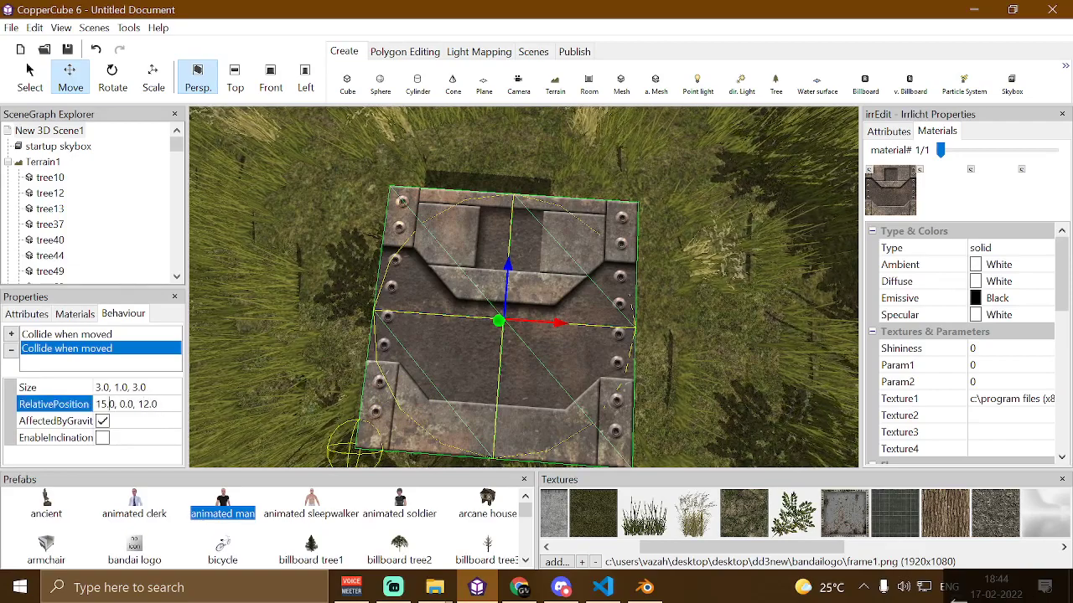
{"action": "key", "text": "BackSpace"}
{"action": "type", "text": "2"}
{"action": "key", "text": "Return"}
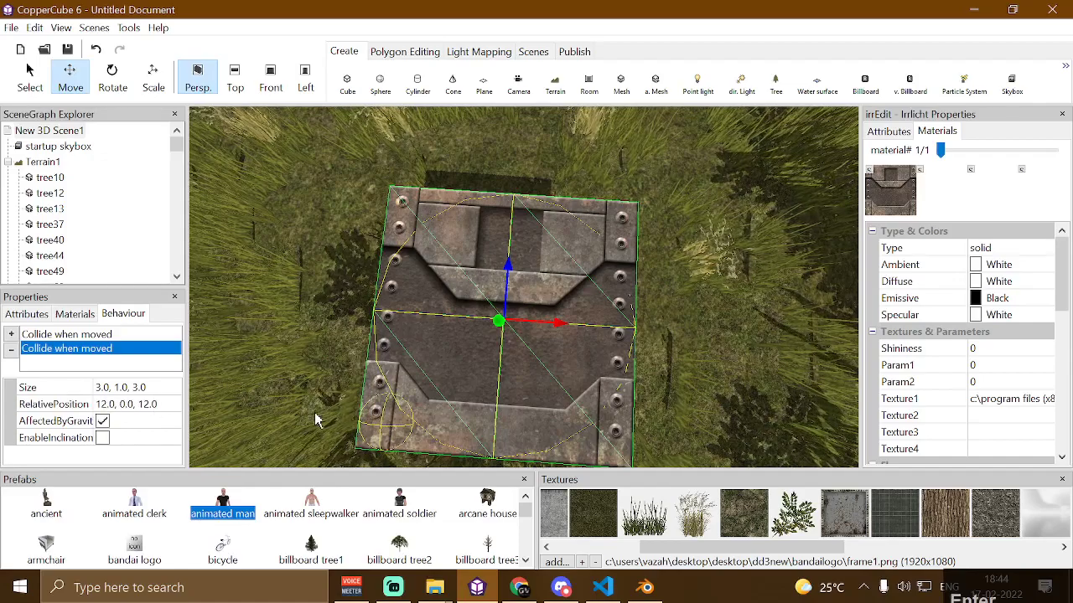
Turn off AffectedByGravity for the second collision behaviour
{"action": "left_click_drag", "start_coordinate": [373, 451], "coordinate": [413, 352]}
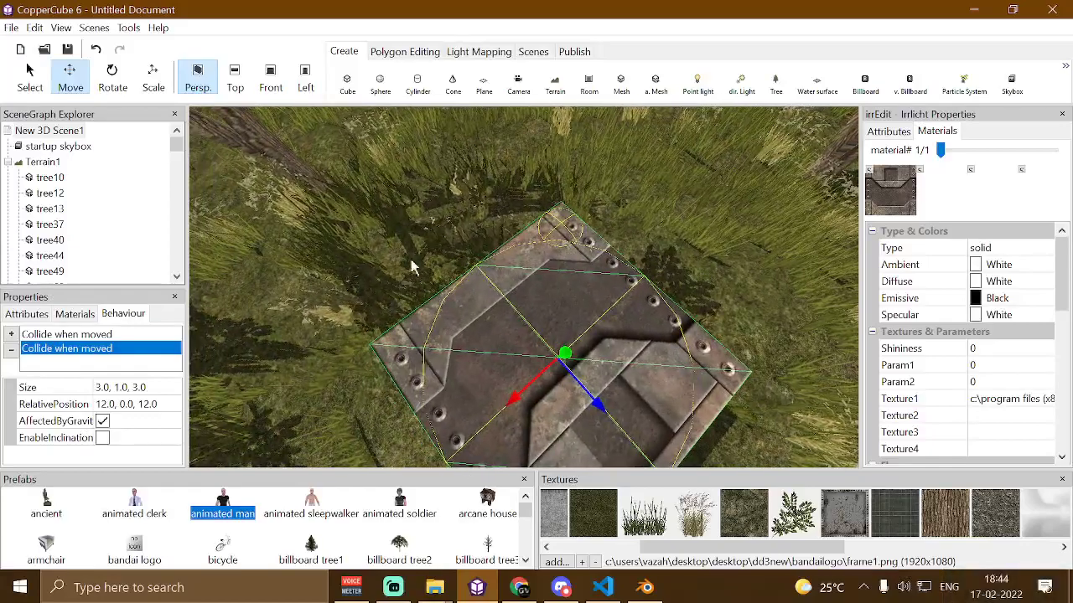
{"action": "left_click_drag", "start_coordinate": [469, 228], "coordinate": [495, 302]}
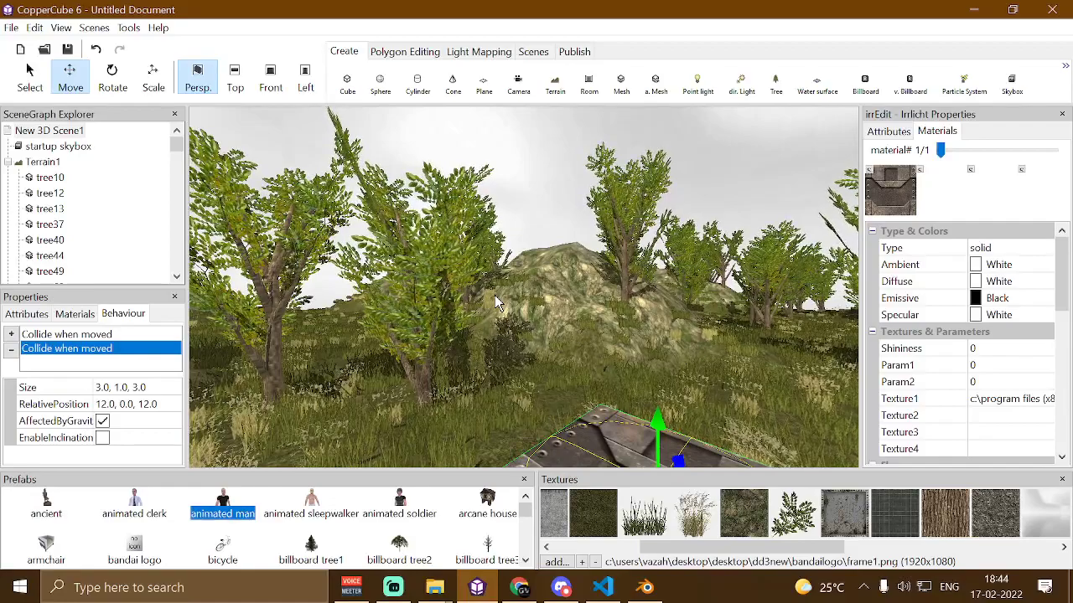
{"action": "left_click", "coordinate": [101, 421]}
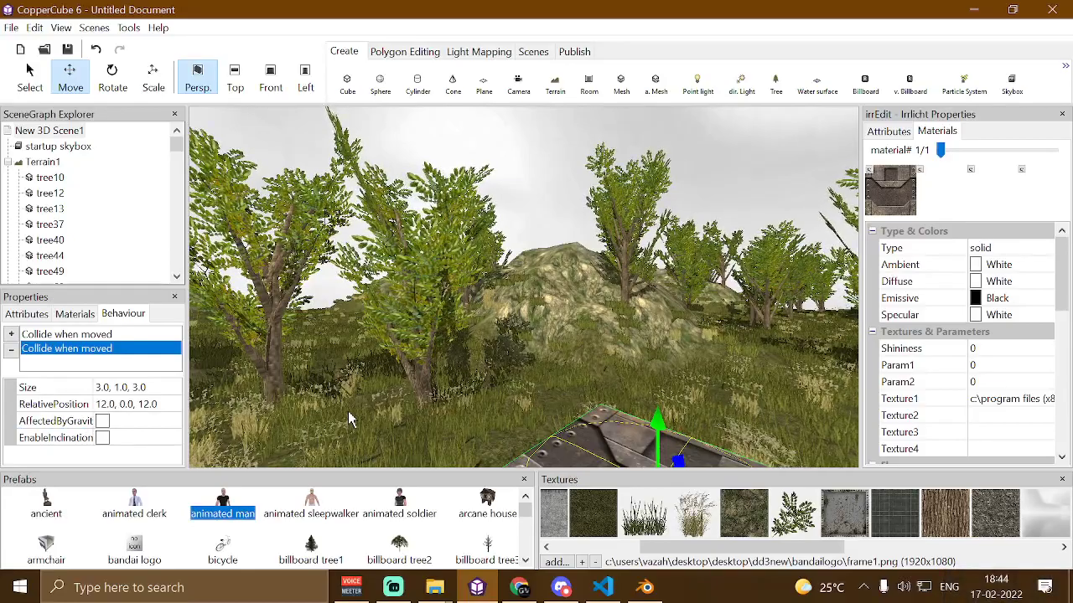
{"action": "left_click_drag", "start_coordinate": [351, 419], "coordinate": [413, 387]}
{"action": "scroll", "coordinate": [412, 392], "scroll_direction": "up", "scroll_amount": 4}
{"action": "scroll", "coordinate": [413, 387], "scroll_direction": "down", "scroll_amount": 2}
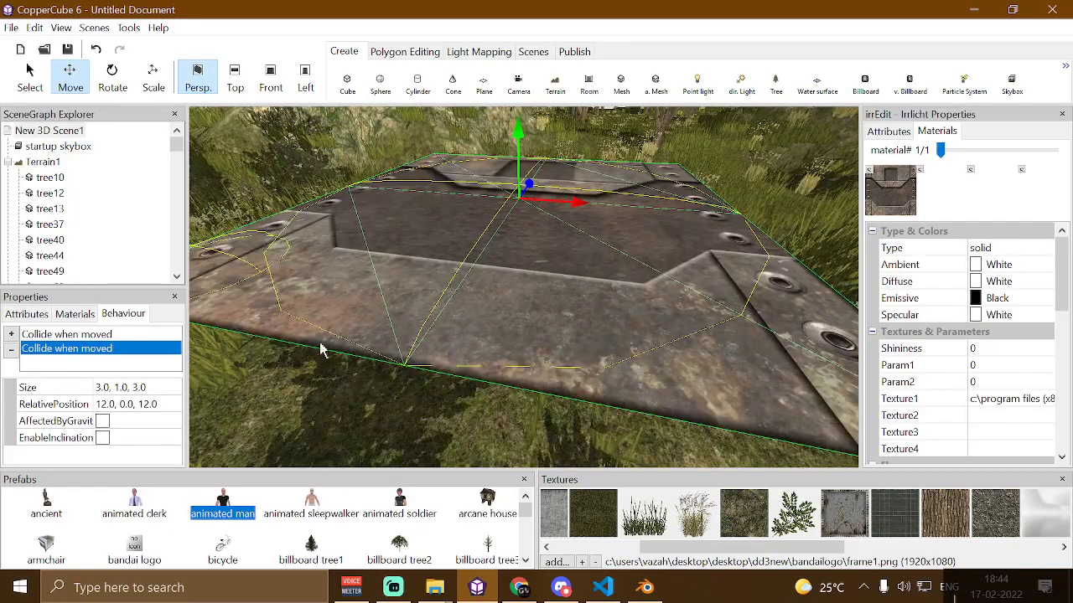
{"action": "left_click", "coordinate": [371, 309]}
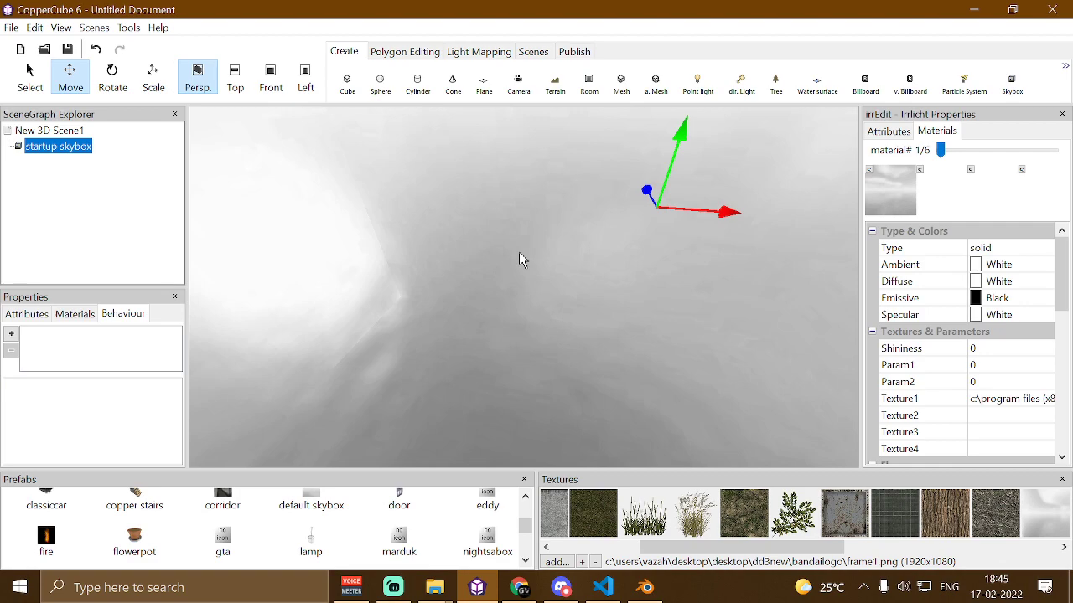
Insert the tk7 menu prefab into the empty scene and undo the insertion
{"action": "scroll", "coordinate": [281, 519], "scroll_direction": "down", "scroll_amount": 5}
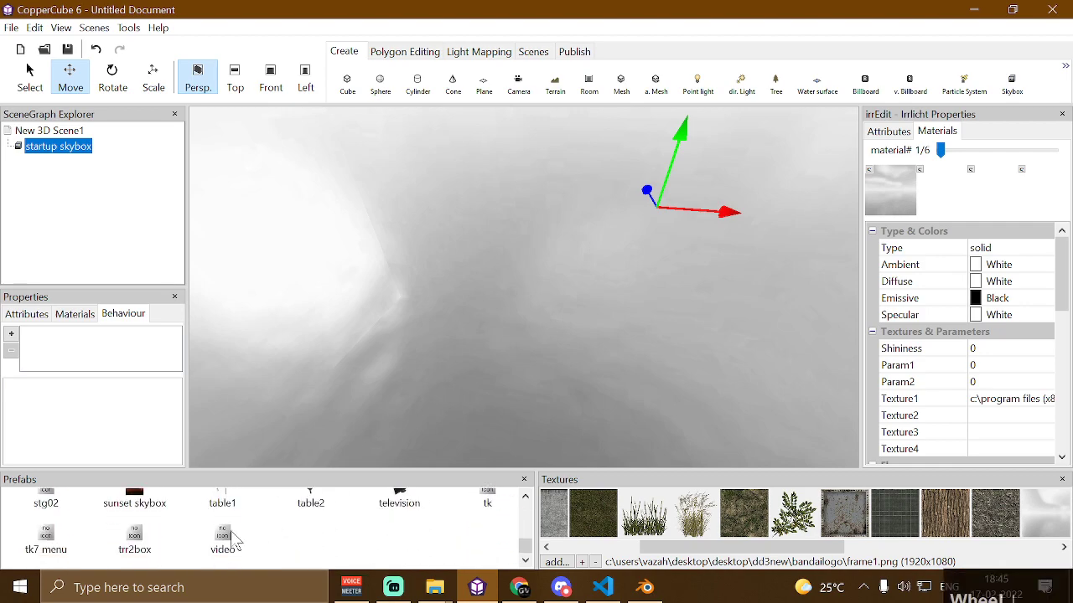
{"action": "left_click", "coordinate": [53, 541]}
{"action": "double_click", "coordinate": [53, 541]}
{"action": "mouse_move", "coordinate": [339, 369]}
{"action": "left_mouse_down"}
{"action": "mouse_move", "coordinate": [329, 356]}
{"action": "mouse_move", "coordinate": [346, 367]}
{"action": "left_mouse_up"}
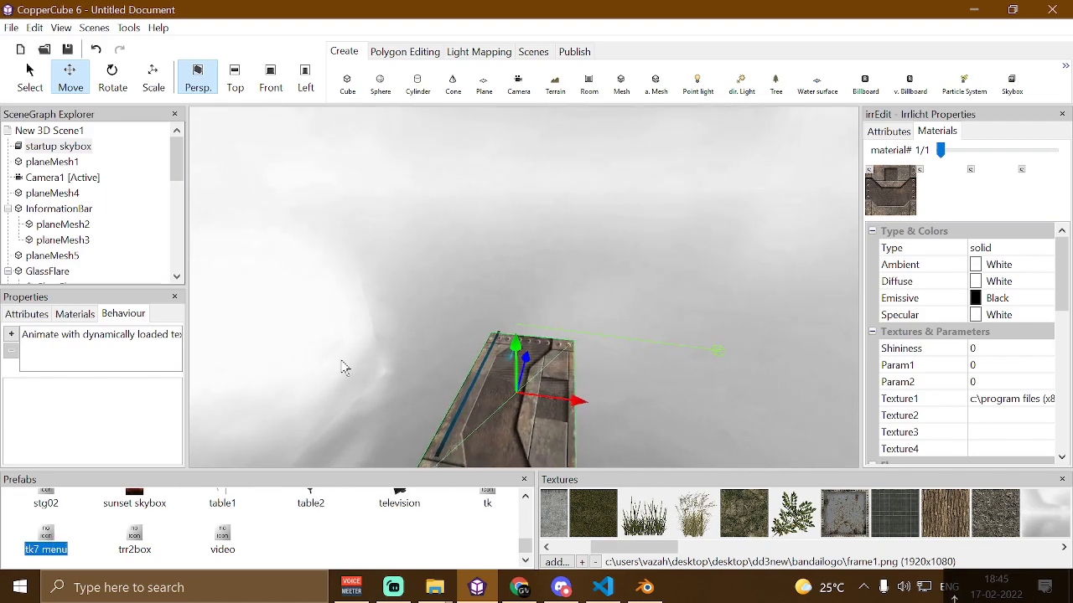
{"action": "left_click", "coordinate": [51, 163]}
{"action": "double_click", "coordinate": [51, 165]}
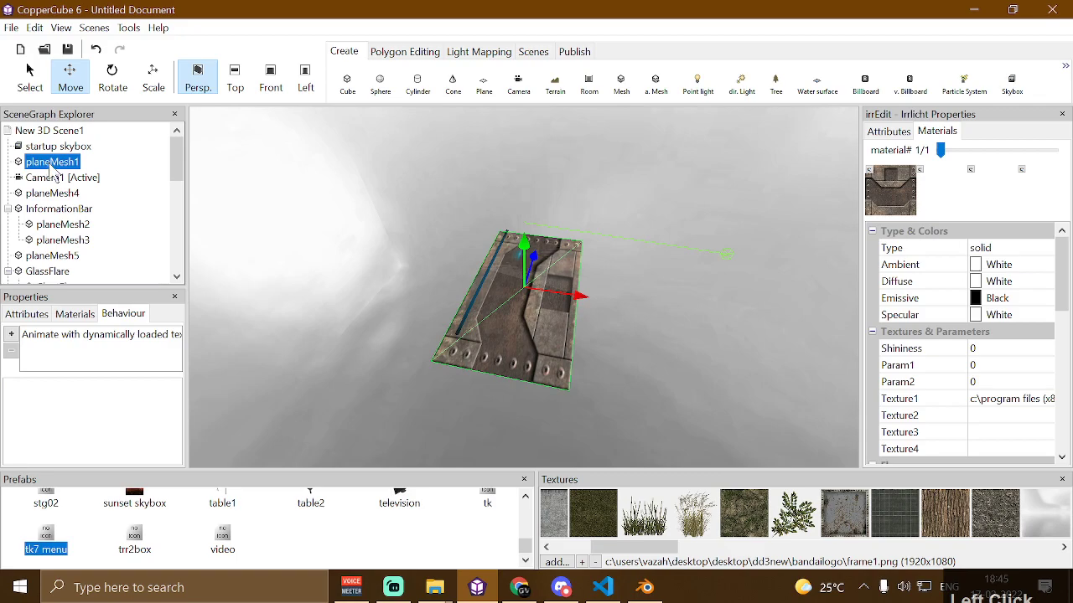
{"action": "left_click", "coordinate": [25, 316]}
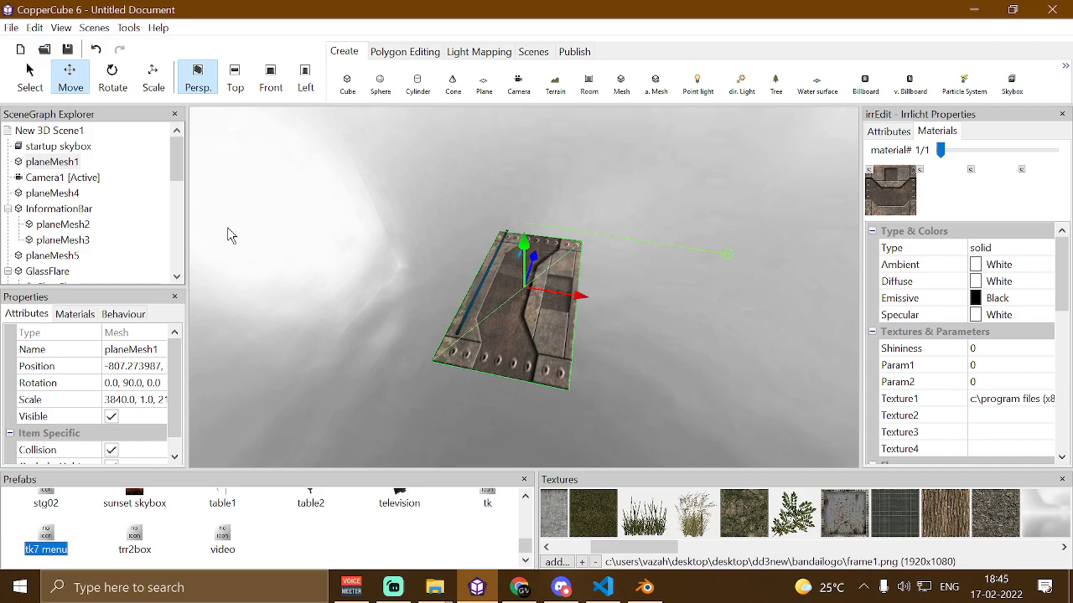
{"action": "key", "text": "ctrl+z"}
{"action": "left_click_drag", "start_coordinate": [469, 201], "coordinate": [495, 213]}
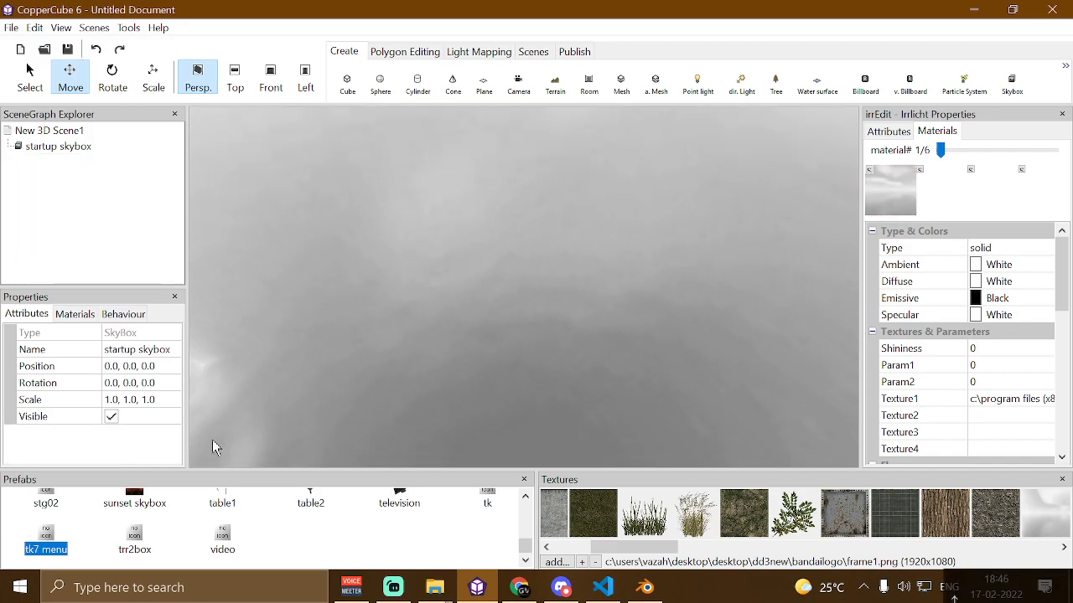
Insert the tk7 menu prefab into the scene
{"action": "left_click", "coordinate": [40, 546]}
{"action": "double_click", "coordinate": [47, 536]}
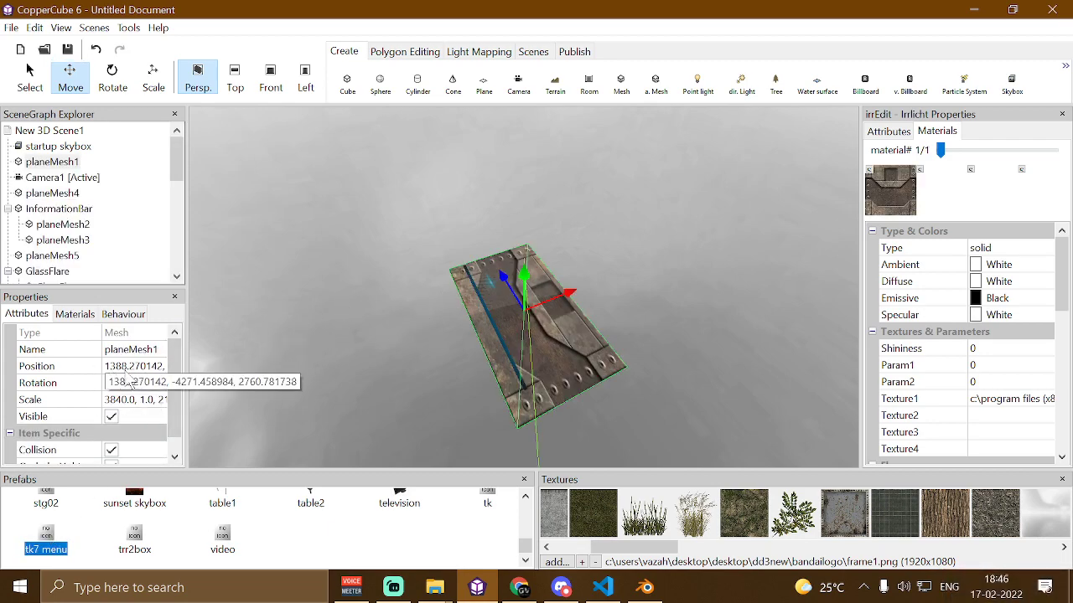
{"action": "left_click_drag", "start_coordinate": [265, 305], "coordinate": [289, 303]}
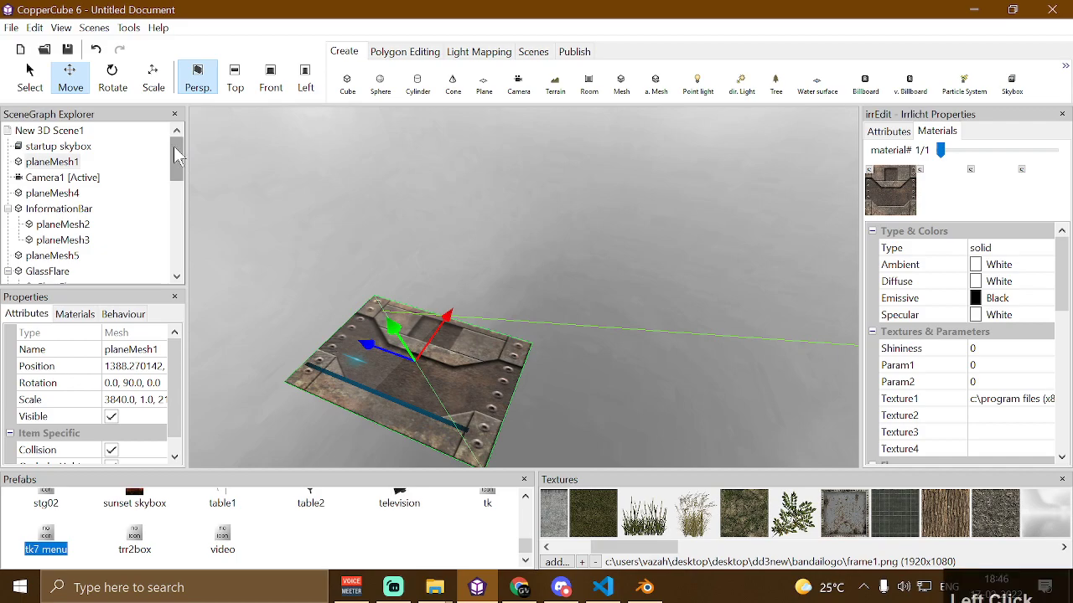
Create a folder node under the scene's root
{"action": "left_click", "coordinate": [64, 132]}
{"action": "right_click", "coordinate": [60, 136]}
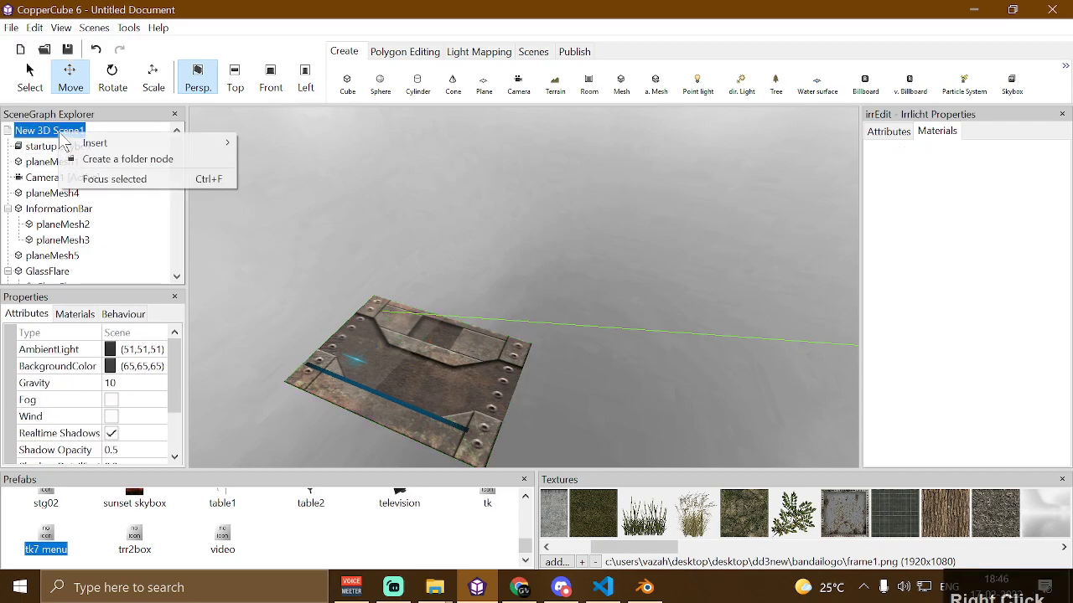
{"action": "left_click", "coordinate": [109, 155]}
{"action": "scroll", "coordinate": [94, 186], "scroll_direction": "down", "scroll_amount": 5}
{"action": "scroll", "coordinate": [92, 184], "scroll_direction": "down", "scroll_amount": 3}
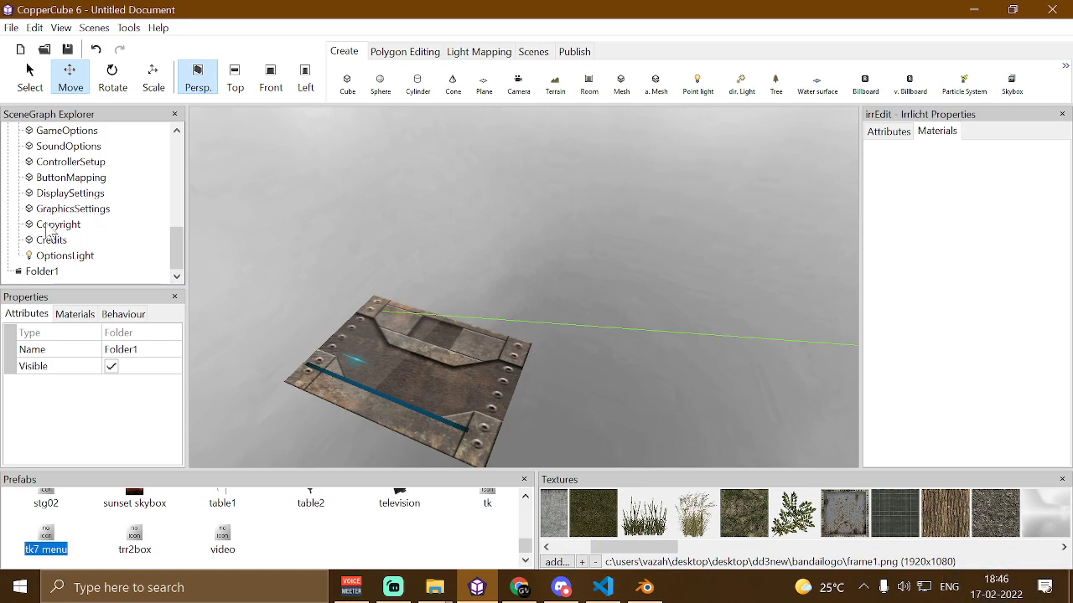
Browse the SubmenuOptions children of the menu prefab in the scene graph
{"action": "scroll", "coordinate": [43, 252], "scroll_direction": "up", "scroll_amount": 3}
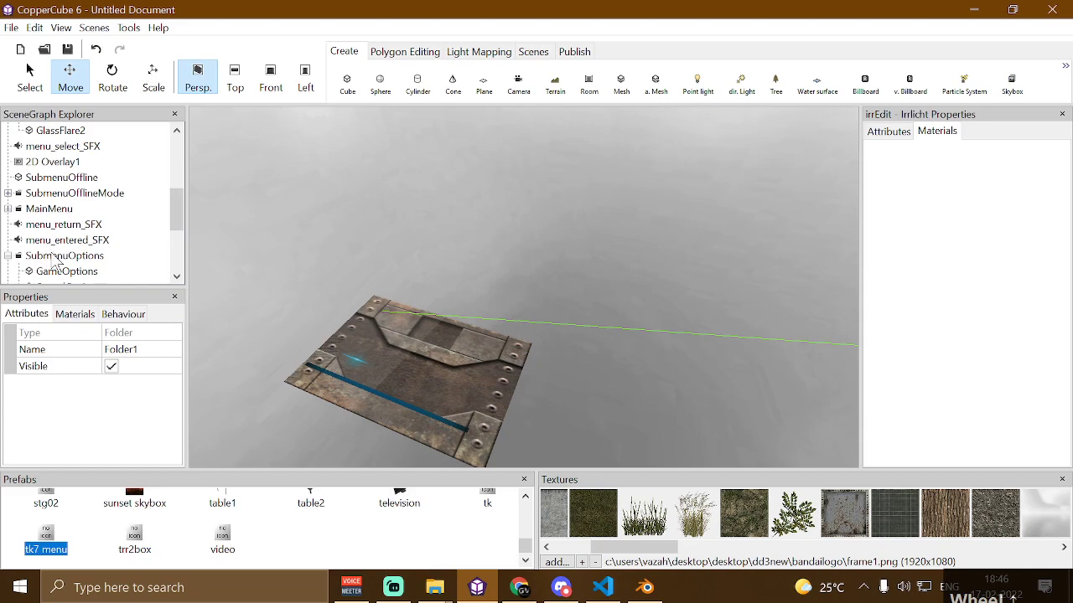
{"action": "left_click", "coordinate": [46, 256]}
{"action": "scroll", "coordinate": [50, 254], "scroll_direction": "down", "scroll_amount": 3}
{"action": "scroll", "coordinate": [46, 205], "scroll_direction": "up", "scroll_amount": 1}
{"action": "scroll", "coordinate": [48, 209], "scroll_direction": "up", "scroll_amount": 1}
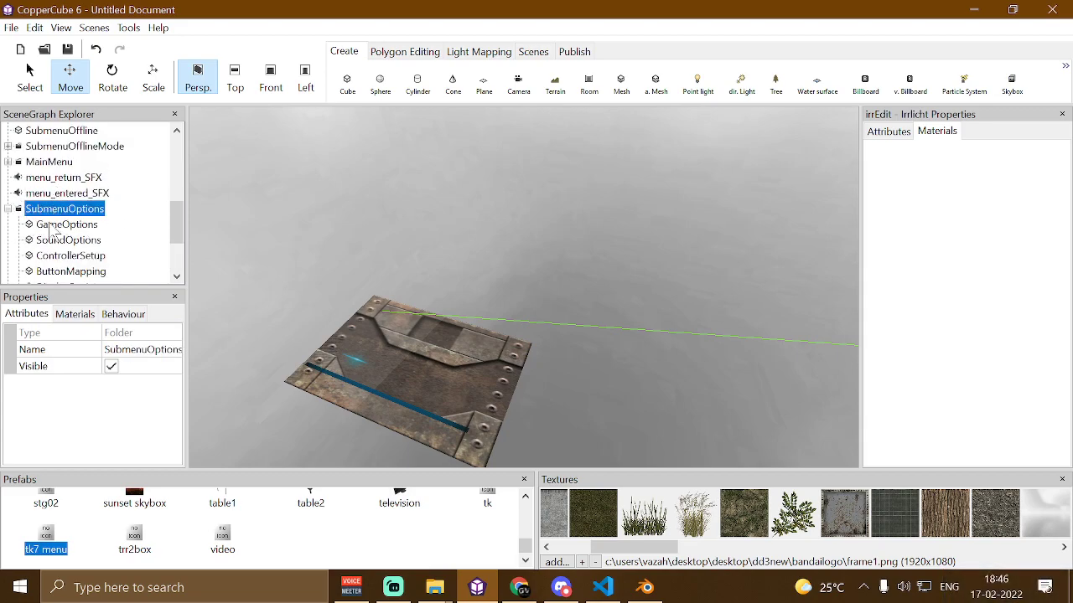
{"action": "left_click", "coordinate": [52, 224]}
{"action": "left_click", "coordinate": [69, 241]}
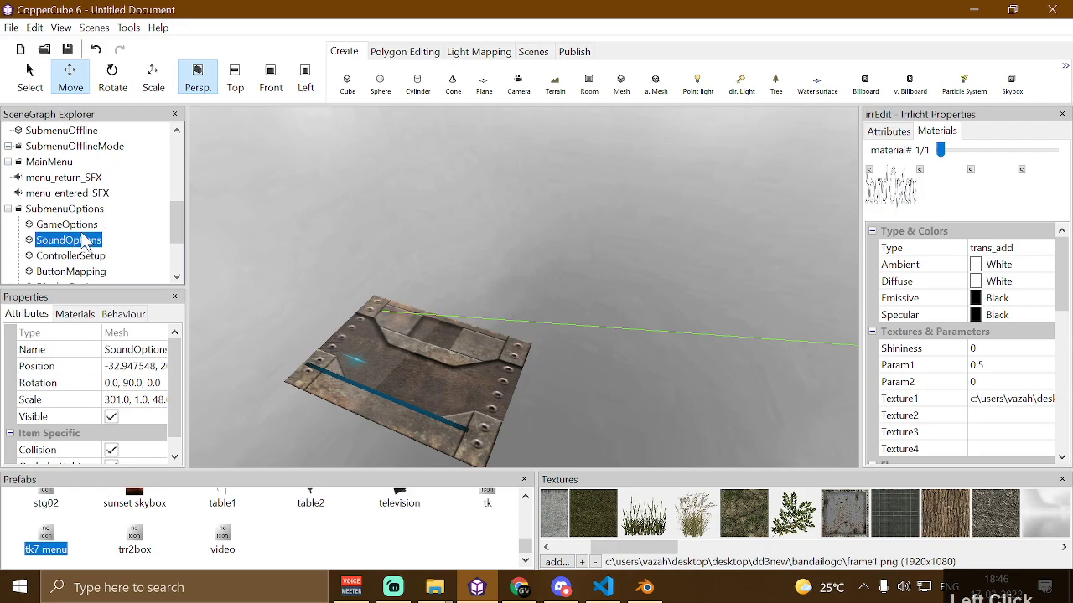
Focus on the GameOptions panel and nudge it in the viewport
{"action": "double_click", "coordinate": [65, 228]}
{"action": "left_click_drag", "start_coordinate": [329, 223], "coordinate": [342, 246]}
{"action": "key", "text": "Up"}
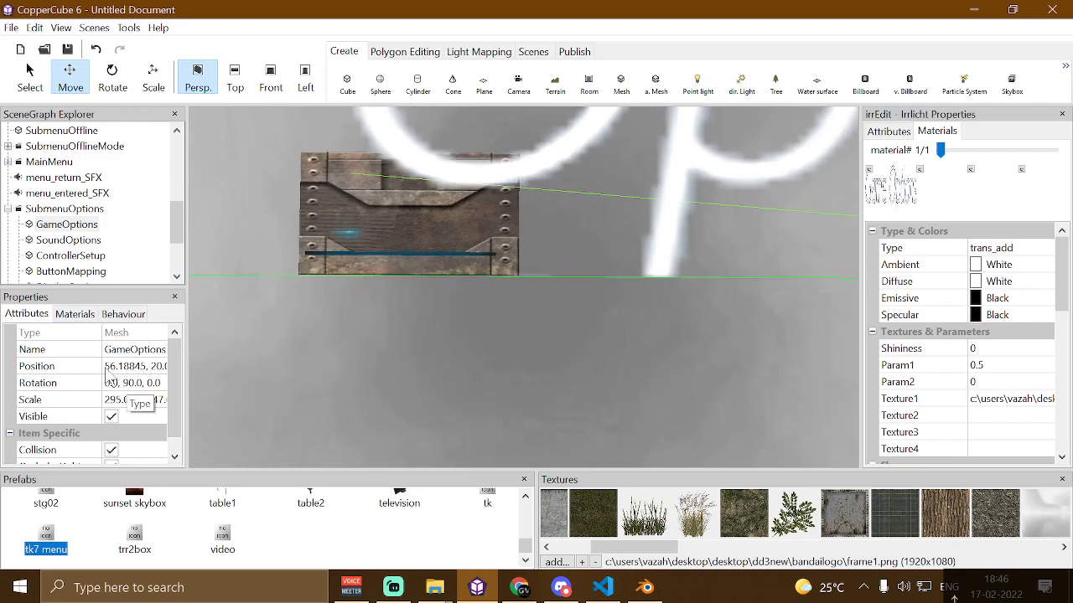
{"action": "left_click", "coordinate": [69, 227]}
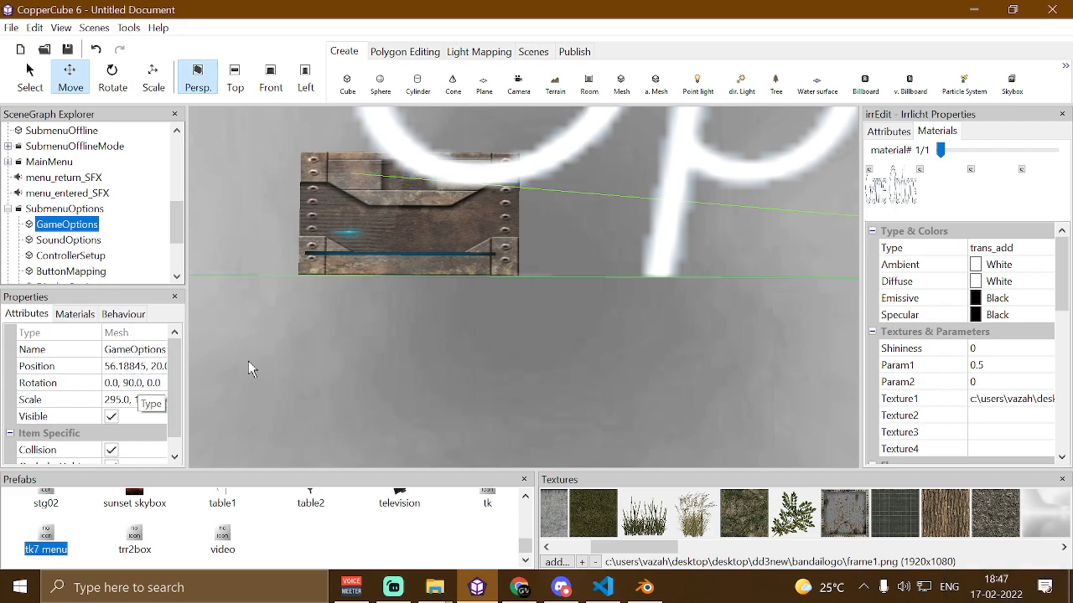
Undo the recent edits, including the tk7 menu prefab insertion and the new folder
{"action": "key", "text": "ctrl+z"}
{"action": "key", "text": "ctrl+z"}
{"action": "key", "text": "ctrl+z"}
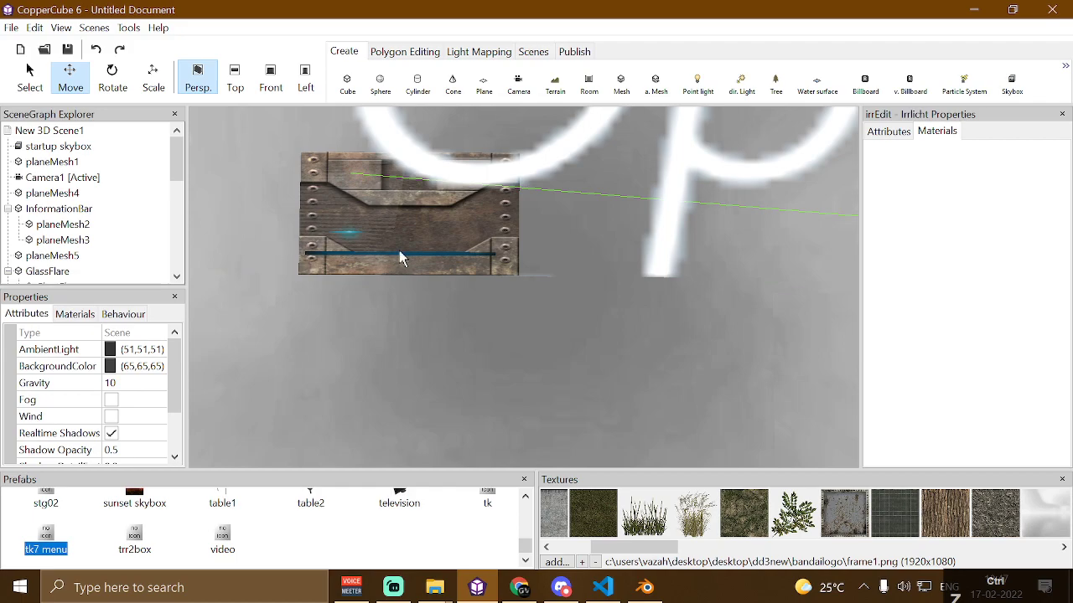
{"action": "left_click_drag", "start_coordinate": [220, 409], "coordinate": [419, 239]}
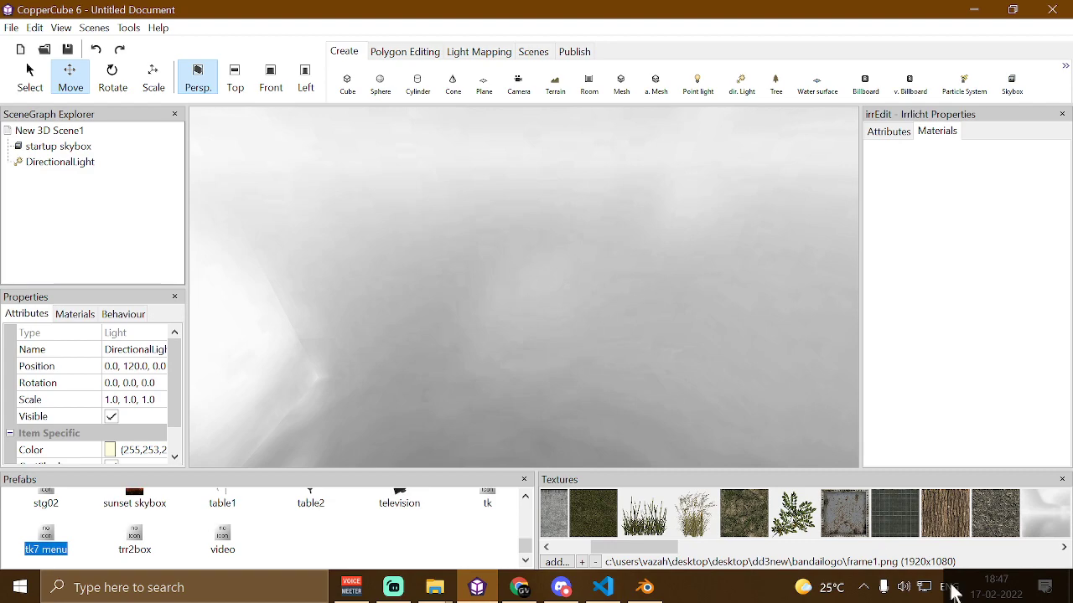
{"action": "left_click", "coordinate": [962, 546]}
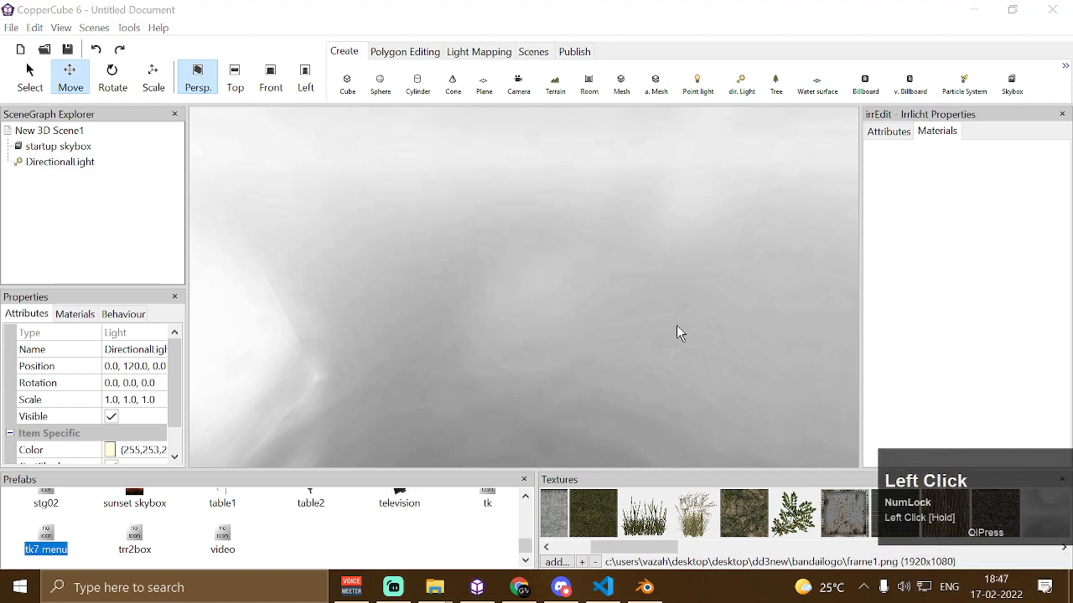
{"action": "left_click_drag", "start_coordinate": [678, 333], "coordinate": [642, 338]}
{"action": "left_click_drag", "start_coordinate": [555, 307], "coordinate": [508, 310]}
{"action": "right_click", "coordinate": [479, 254]}
{"action": "right_click_drag", "start_coordinate": [473, 243], "coordinate": [483, 276]}
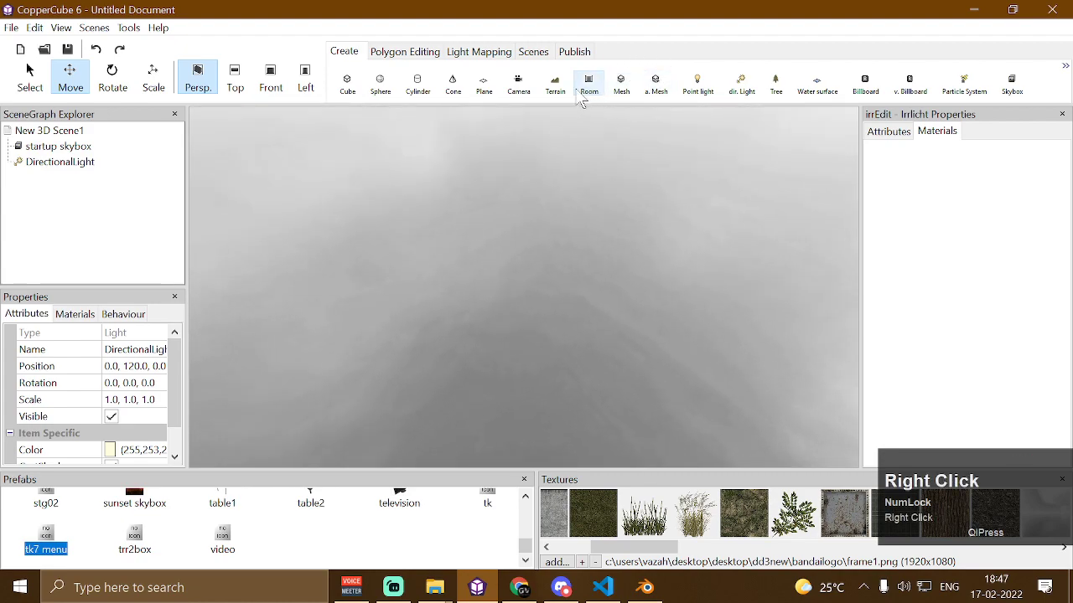
Insert the tk7 menu prefab into the scene again and select its GameOptions node
{"action": "double_click", "coordinate": [46, 546]}
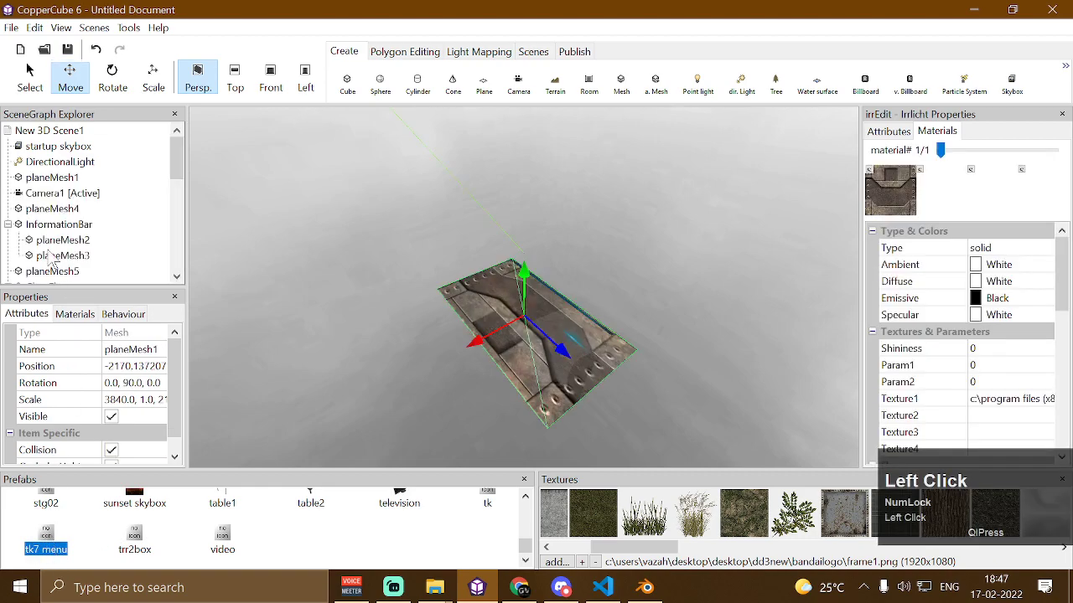
{"action": "scroll", "coordinate": [17, 222], "scroll_direction": "down", "scroll_amount": 3}
{"action": "left_click", "coordinate": [8, 209]}
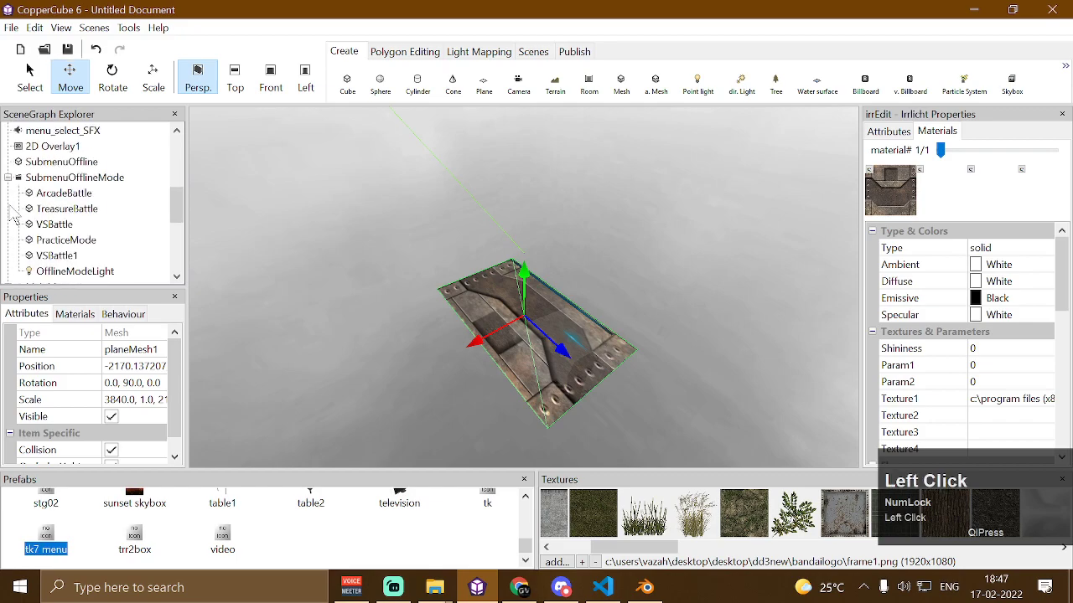
{"action": "left_click", "coordinate": [8, 178]}
{"action": "scroll", "coordinate": [10, 194], "scroll_direction": "down", "scroll_amount": 1}
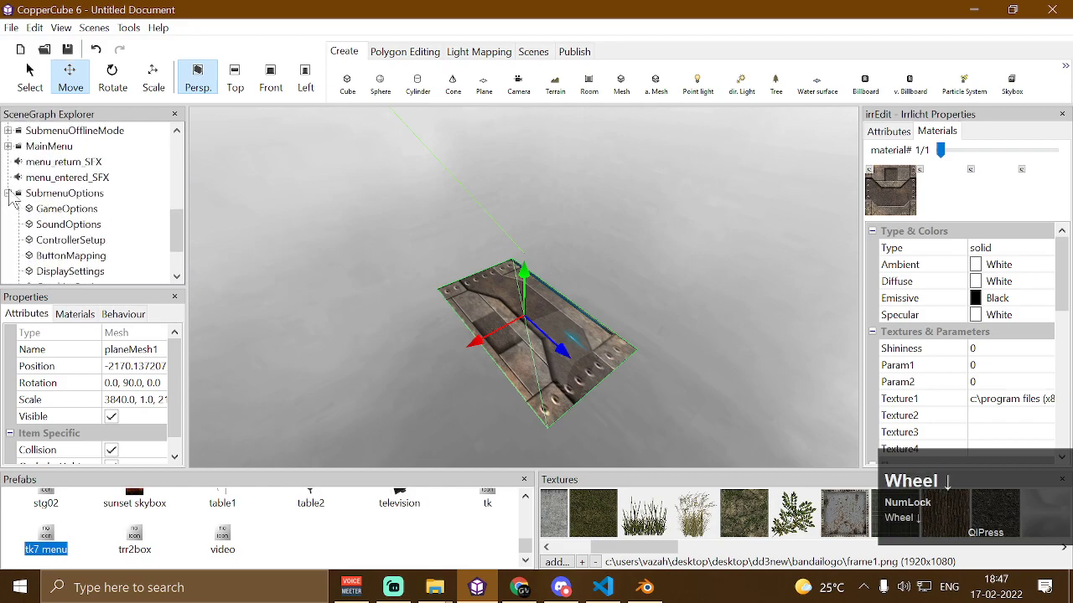
{"action": "left_click", "coordinate": [47, 212]}
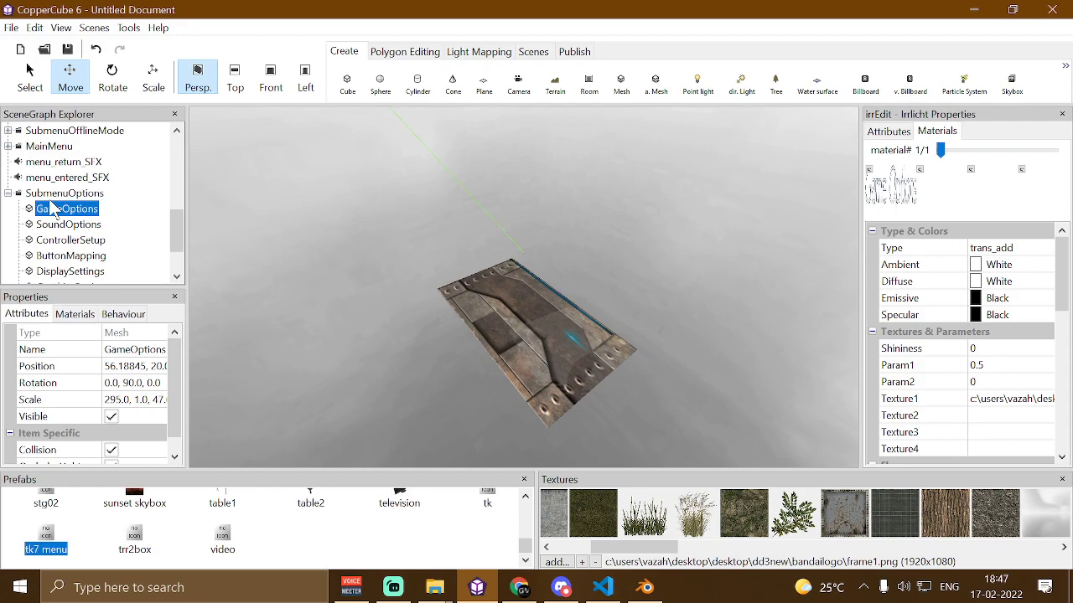
{"action": "scroll", "coordinate": [52, 210], "scroll_direction": "up", "scroll_amount": 10}
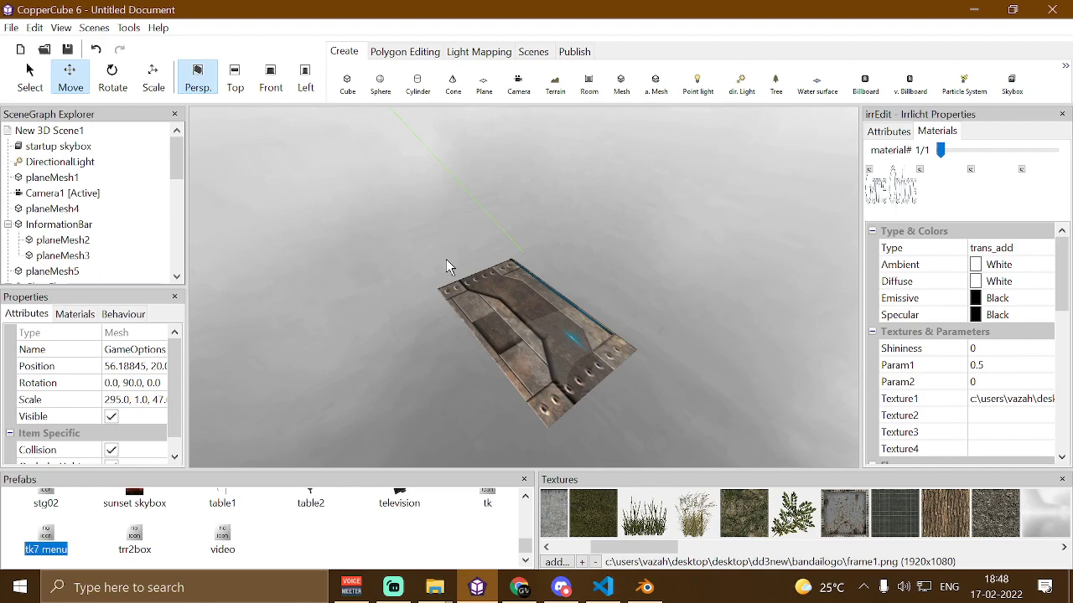
Open the editor Options dialog and close it
{"action": "left_click", "coordinate": [127, 28]}
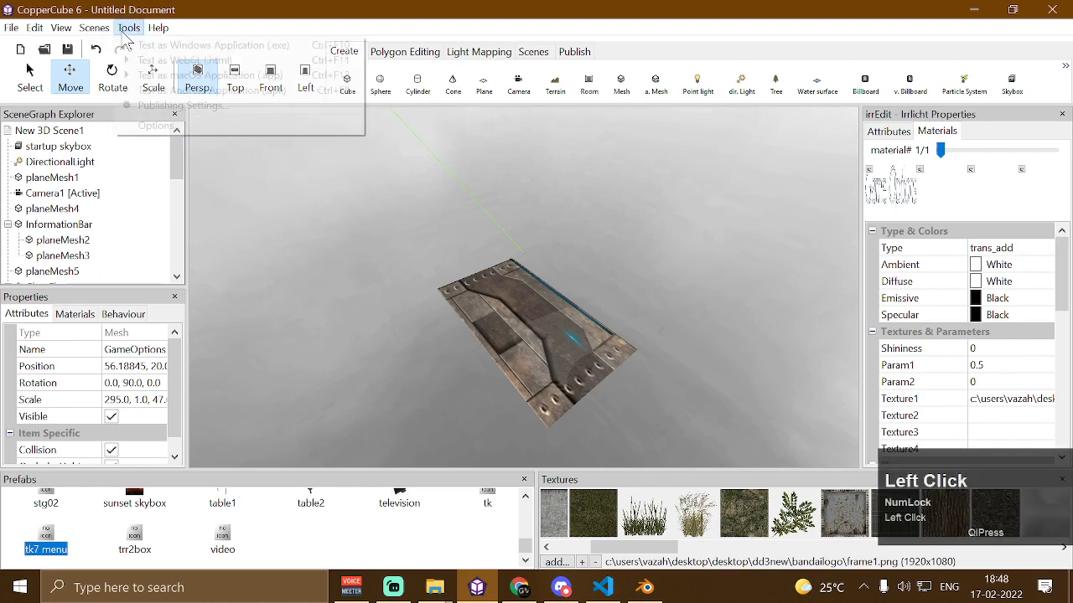
{"action": "left_click", "coordinate": [158, 126]}
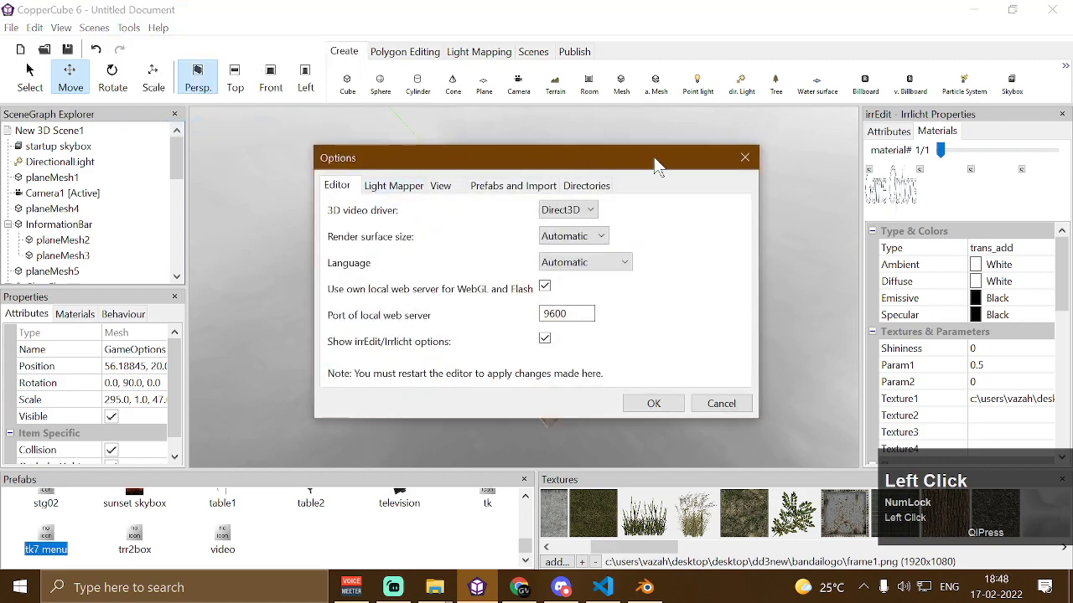
{"action": "left_click", "coordinate": [744, 157]}
Open the publishing settings and set the Windows .exe window mode to Exclusive / Fixed Size
{"action": "left_click", "coordinate": [128, 28]}
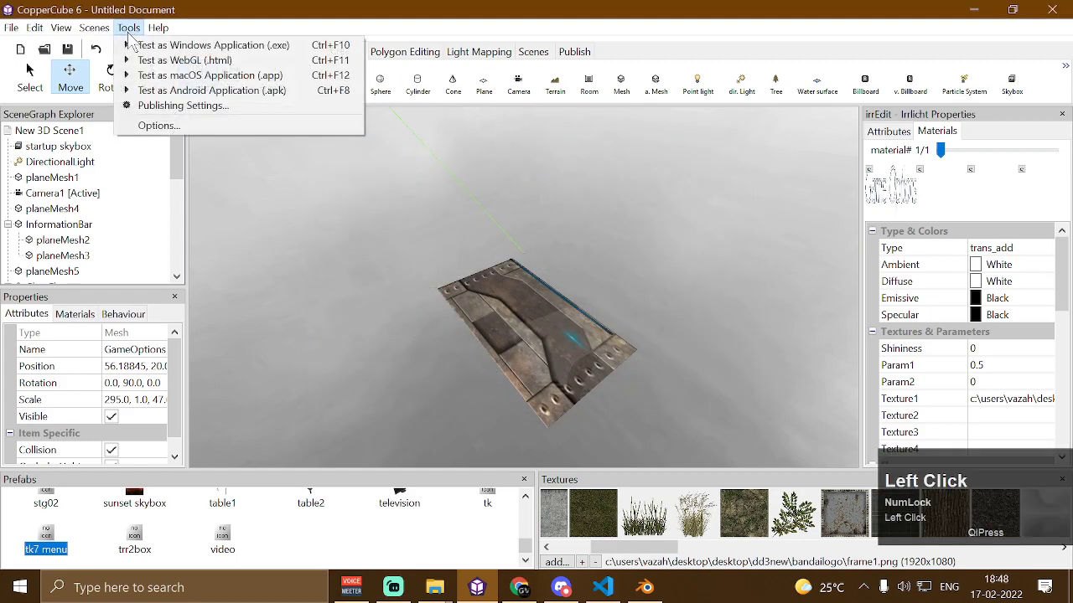
{"action": "left_click", "coordinate": [168, 106]}
{"action": "left_click", "coordinate": [464, 110]}
{"action": "left_click_drag", "start_coordinate": [503, 84], "coordinate": [392, 18]}
{"action": "left_click", "coordinate": [517, 70]}
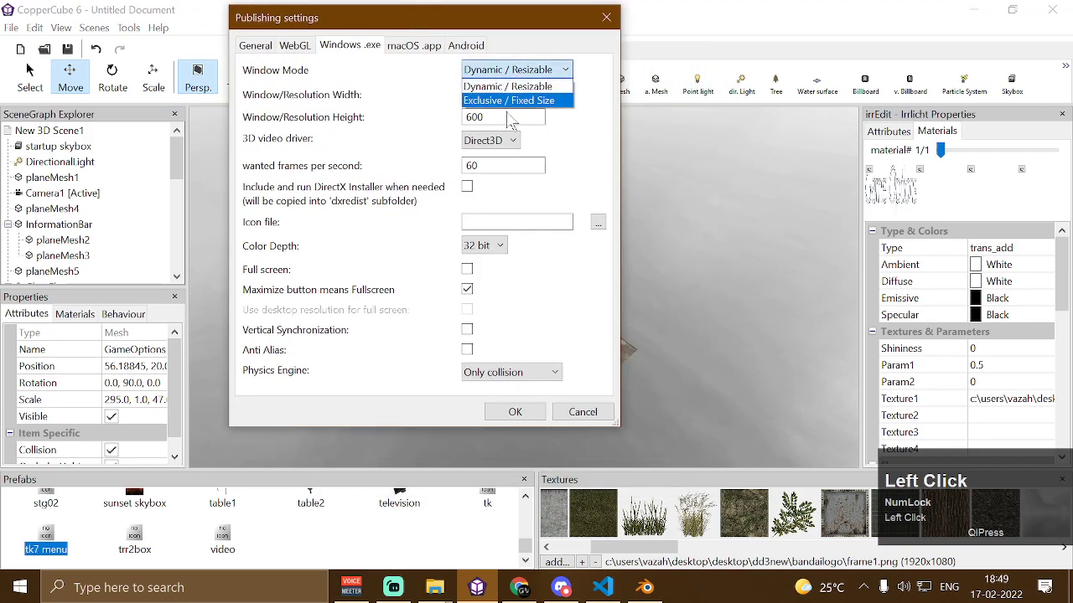
{"action": "left_click", "coordinate": [514, 101]}
{"action": "left_click", "coordinate": [521, 73]}
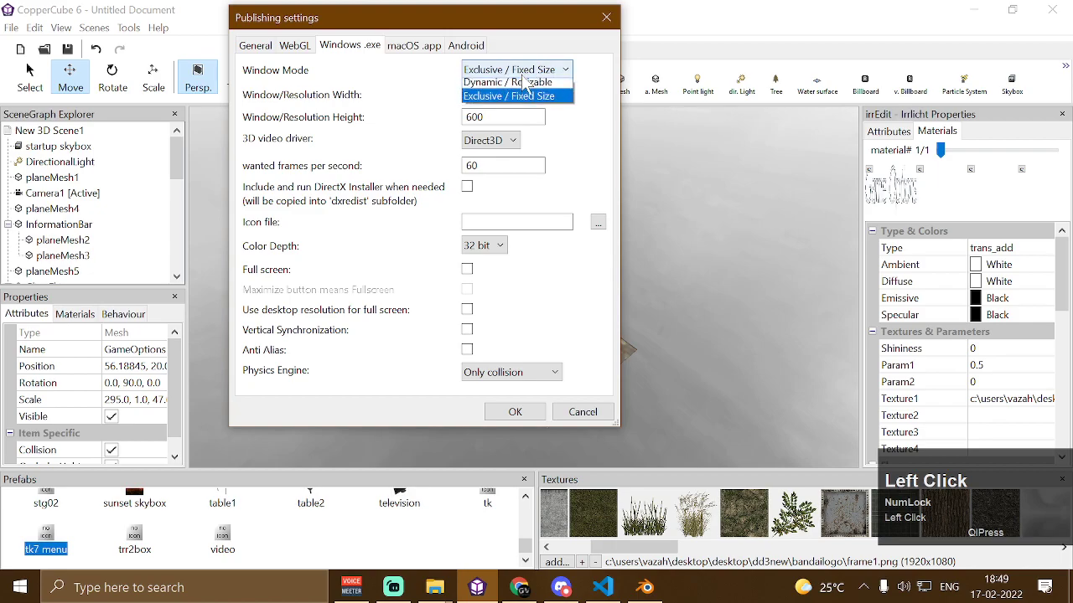
{"action": "left_click", "coordinate": [540, 74]}
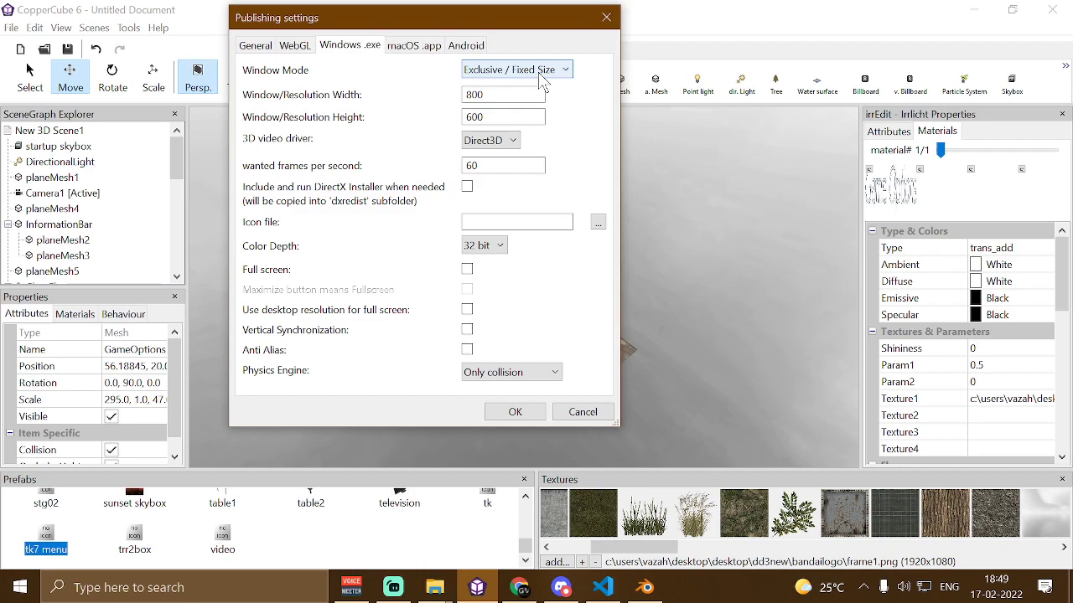
Switch the window mode to Dynamic / Resizable and back to Exclusive / Fixed Size
{"action": "left_click", "coordinate": [541, 76]}
{"action": "left_click", "coordinate": [538, 82]}
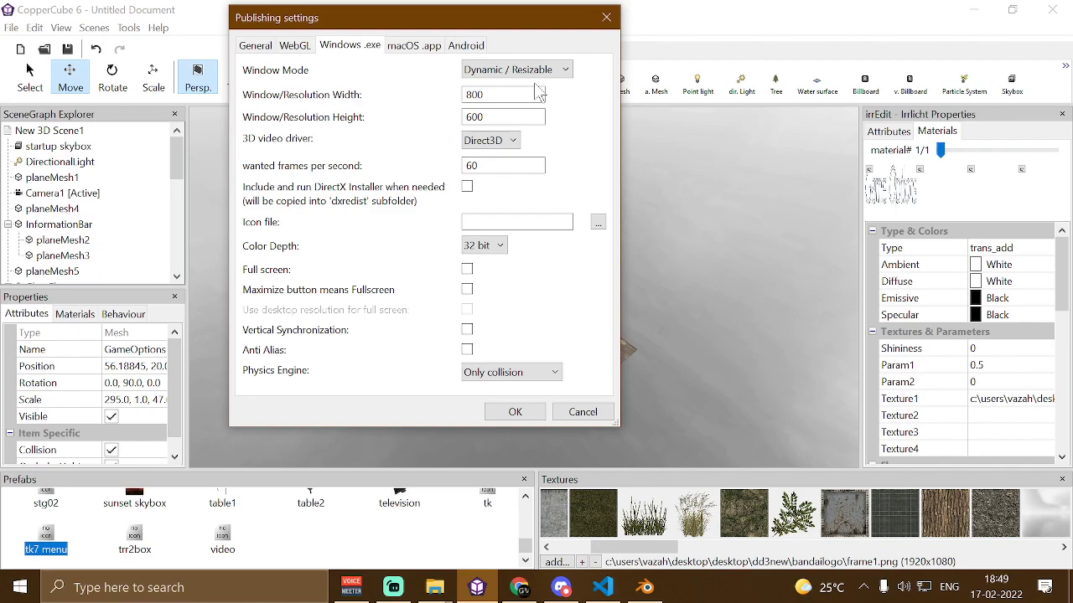
{"action": "left_click", "coordinate": [535, 70]}
{"action": "left_click", "coordinate": [535, 101]}
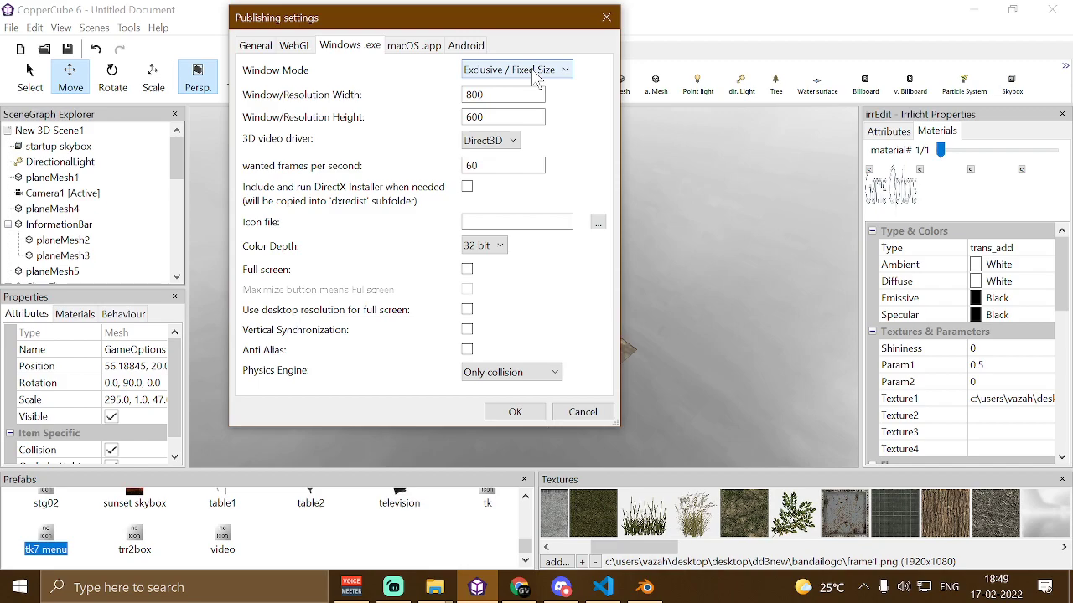
Enable Use desktop resolution for full screen and confirm the publishing settings
{"action": "left_click_drag", "start_coordinate": [495, 95], "coordinate": [466, 289]}
{"action": "left_click", "coordinate": [466, 310]}
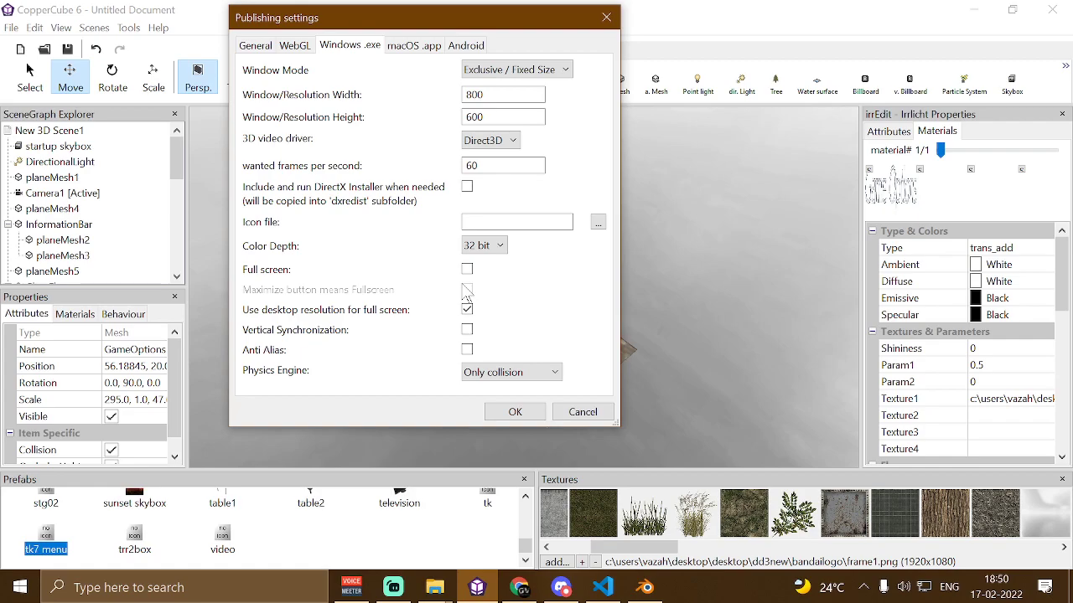
{"action": "left_click", "coordinate": [528, 410]}
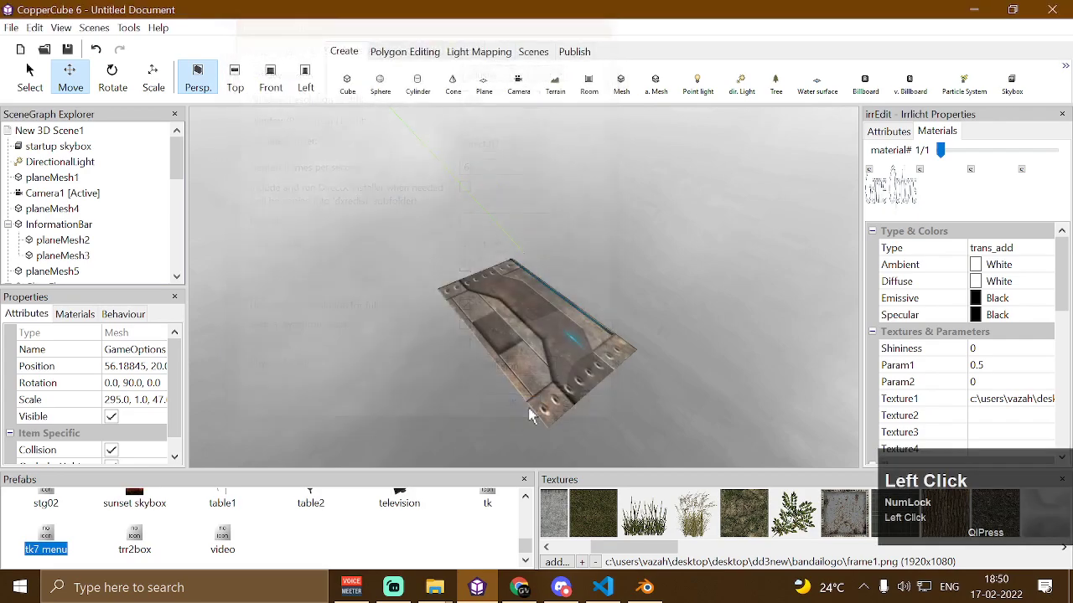